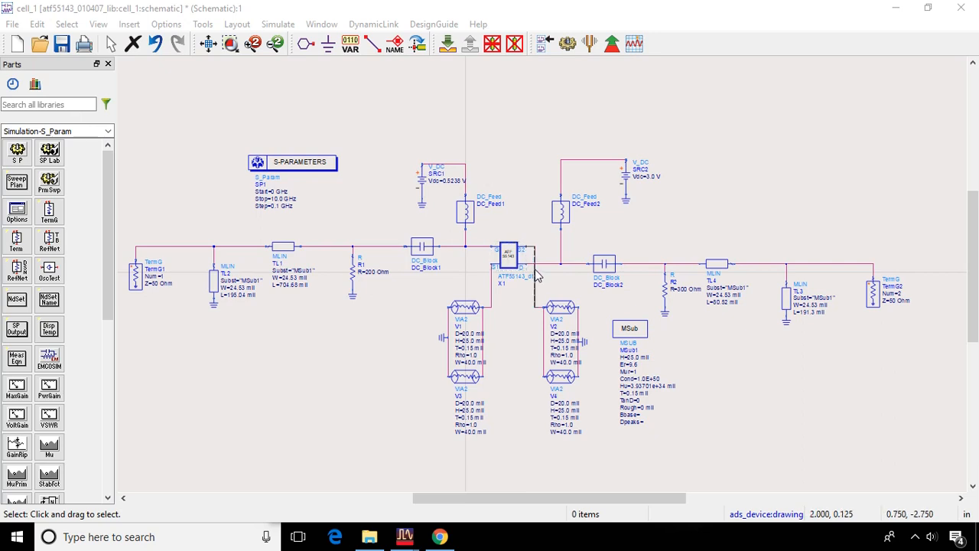
# - Switch to the ATF-55143 datasheet in Chrome, examine the package dimensions and recommended PCB pad layout on page 19, and return to the schematic
pyautogui.click(442, 537)
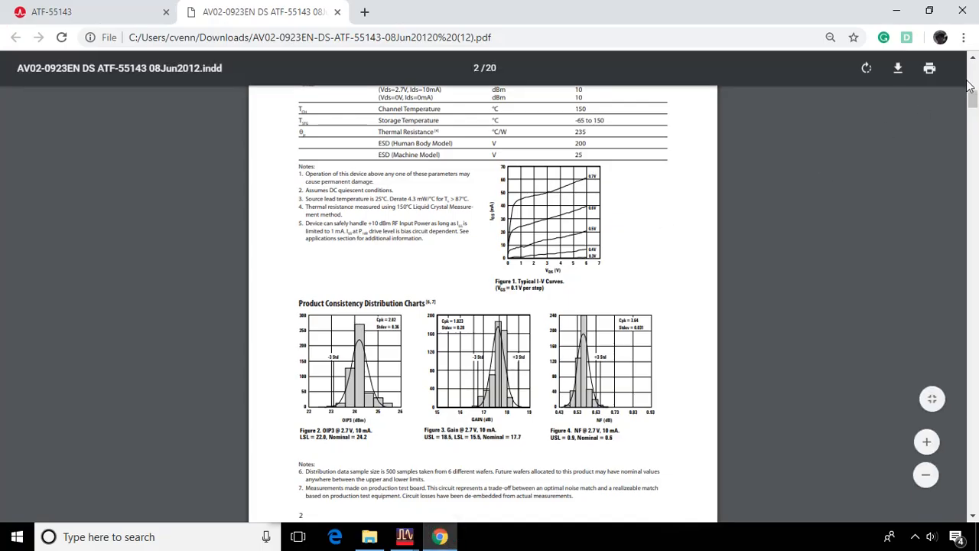
pyautogui.moveTo(972, 98); pyautogui.dragTo(966, 476)
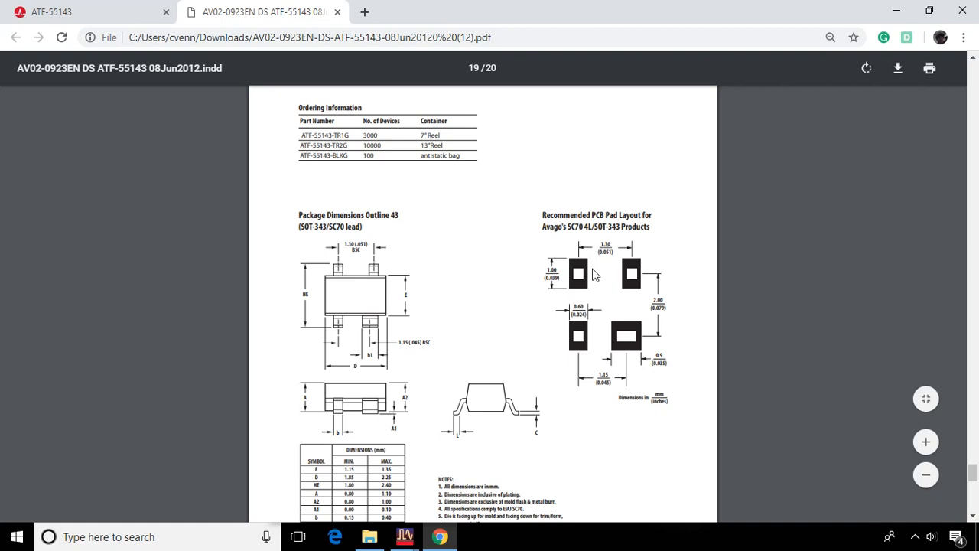
pyautogui.click(897, 12)
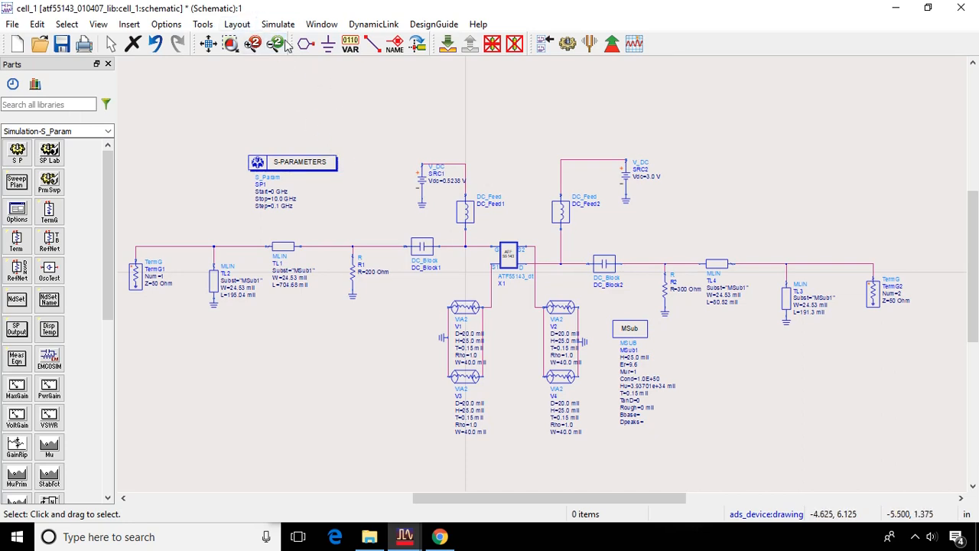
# - Generate the layout of cell_1 from the amplifier schematic
pyautogui.click(243, 26)
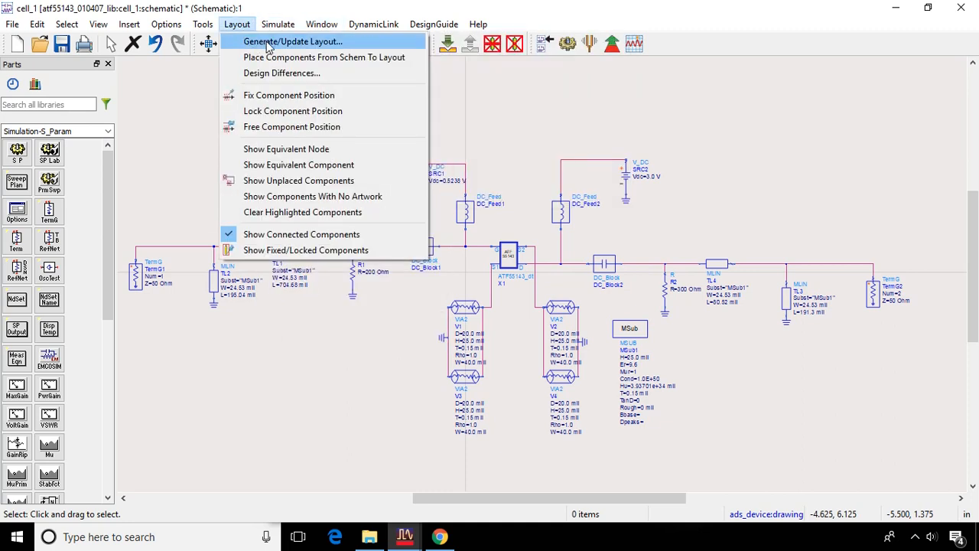
pyautogui.click(268, 48)
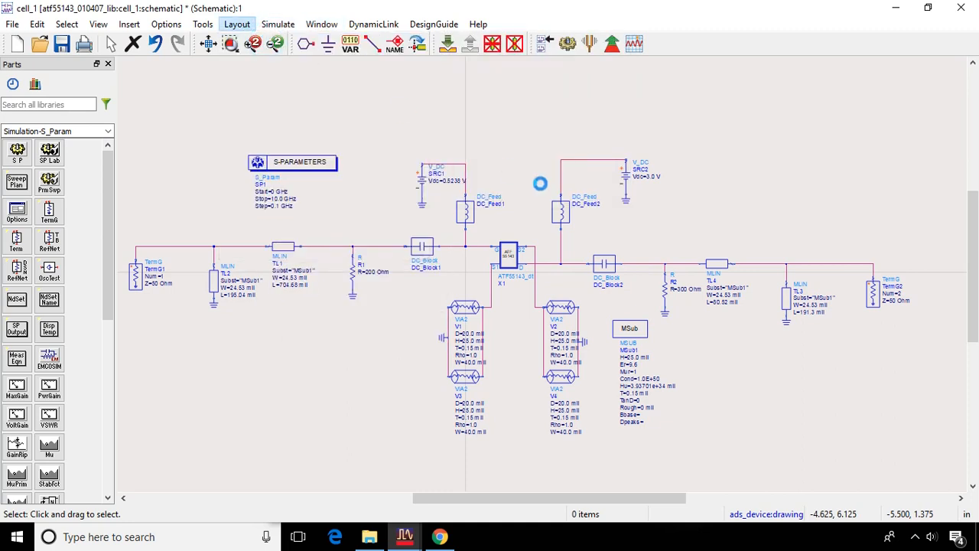
pyautogui.click(55, 286)
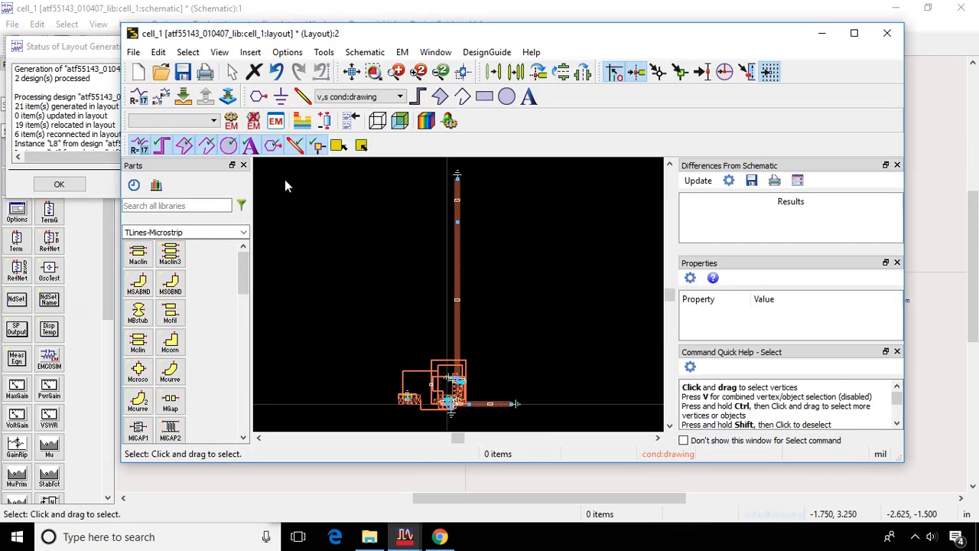
# - Delete the ATF55143 transistor component X1 from the generated layout
pyautogui.scroll(3, 450, 348)
pyautogui.scroll(-2, 457, 303)
pyautogui.scroll(2, 457, 303)
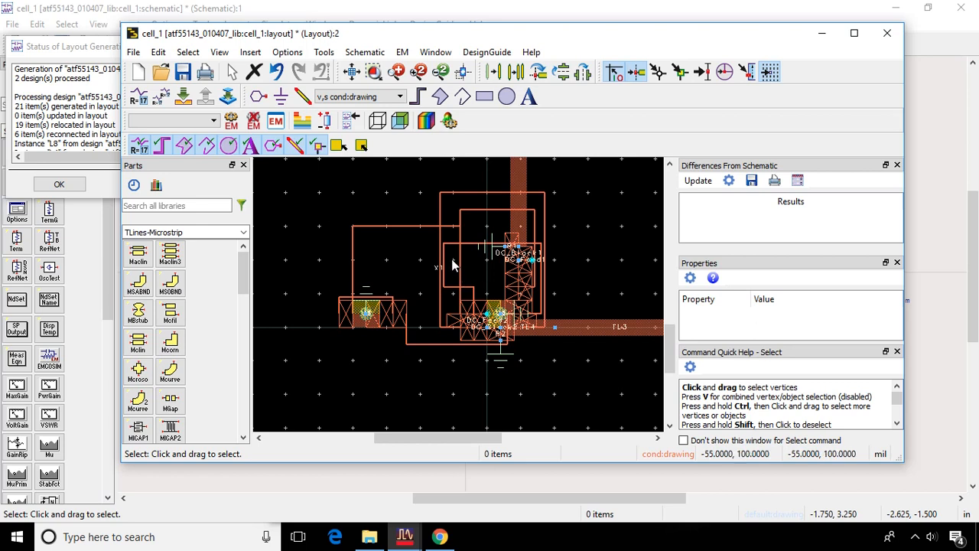
pyautogui.click(474, 293)
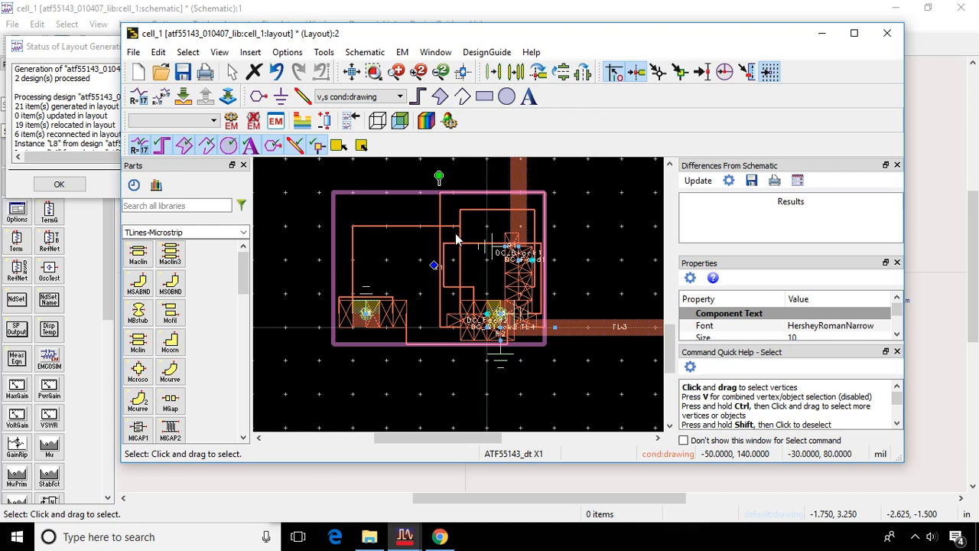
pyautogui.press('Delete')
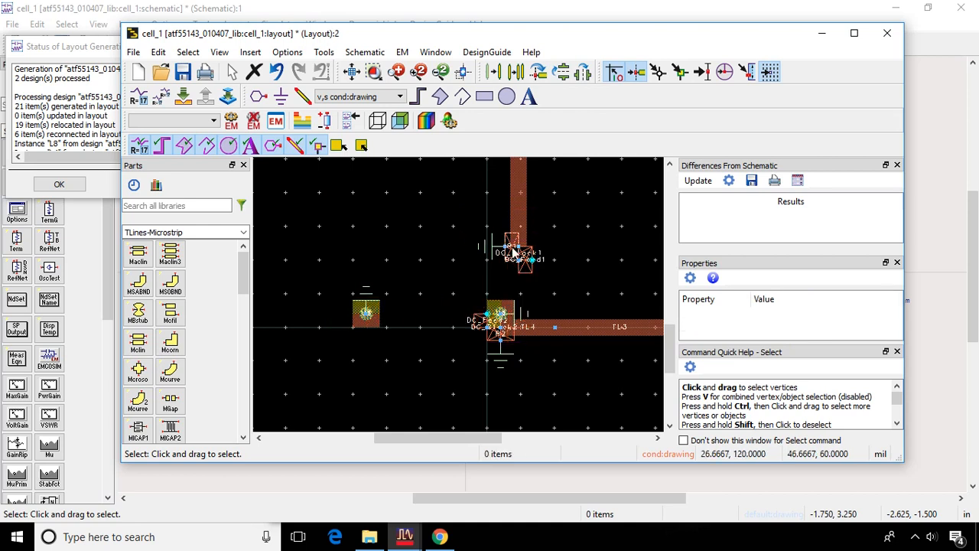
# - Delete the DC_Feed1 component below the vertical microstrip line
pyautogui.scroll(5, 523, 264)
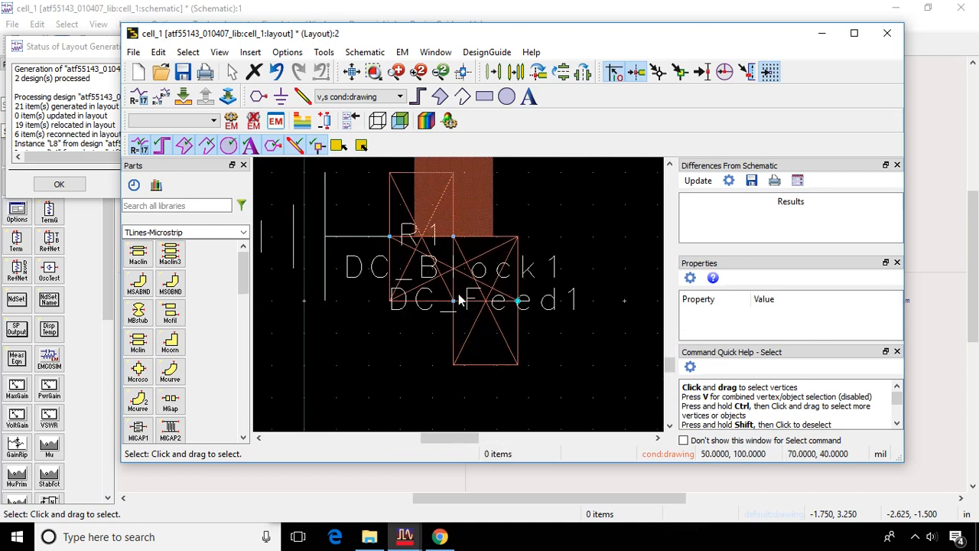
pyautogui.scroll(-3, 463, 306)
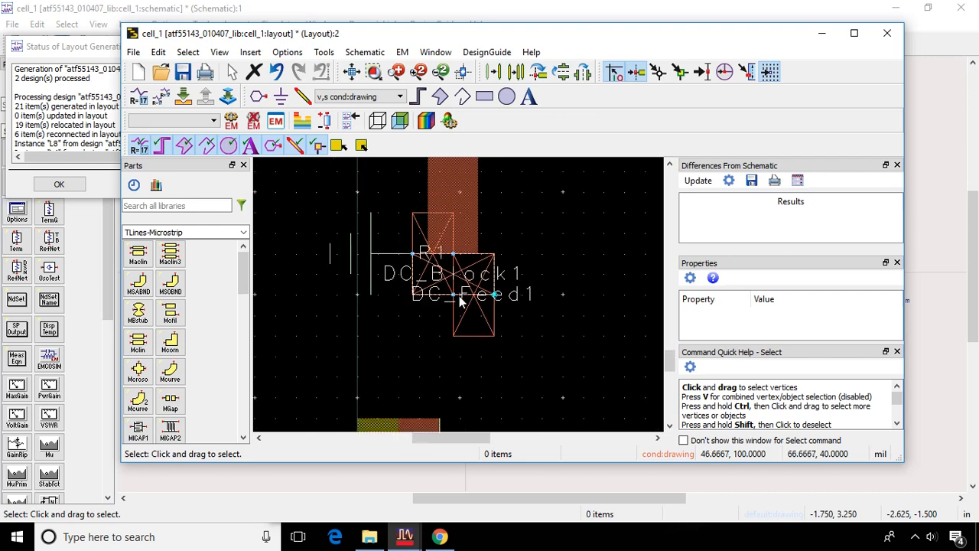
pyautogui.scroll(-2, 460, 300)
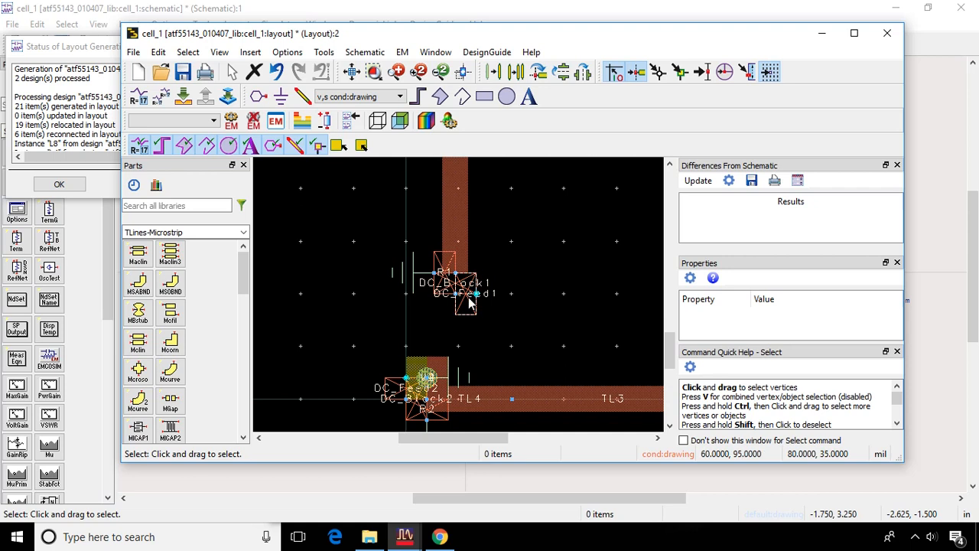
pyautogui.scroll(3, 463, 297)
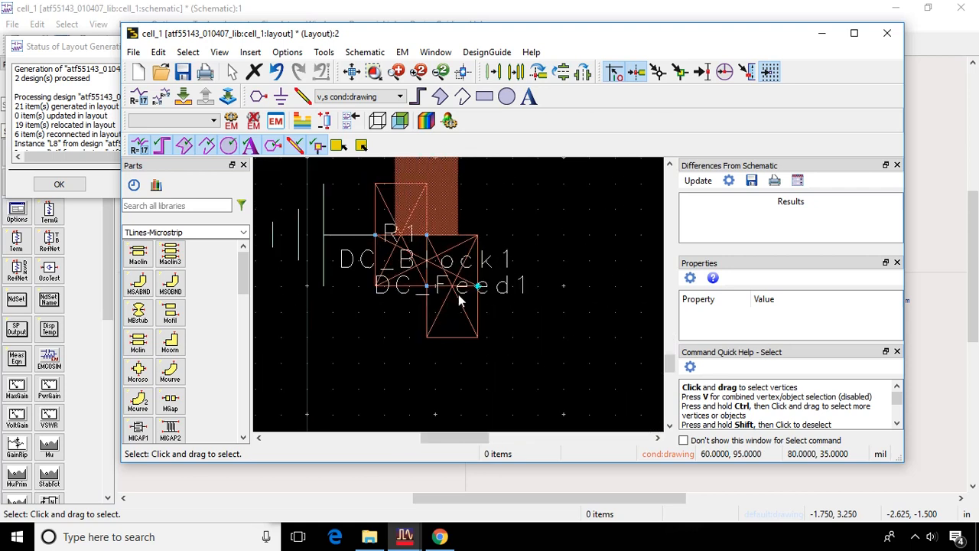
pyautogui.click(455, 291)
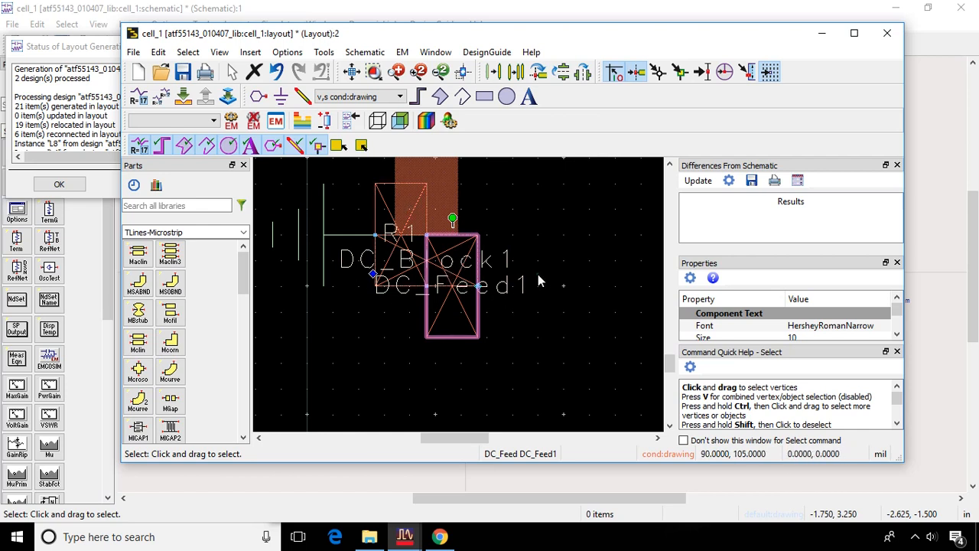
pyautogui.click(489, 234)
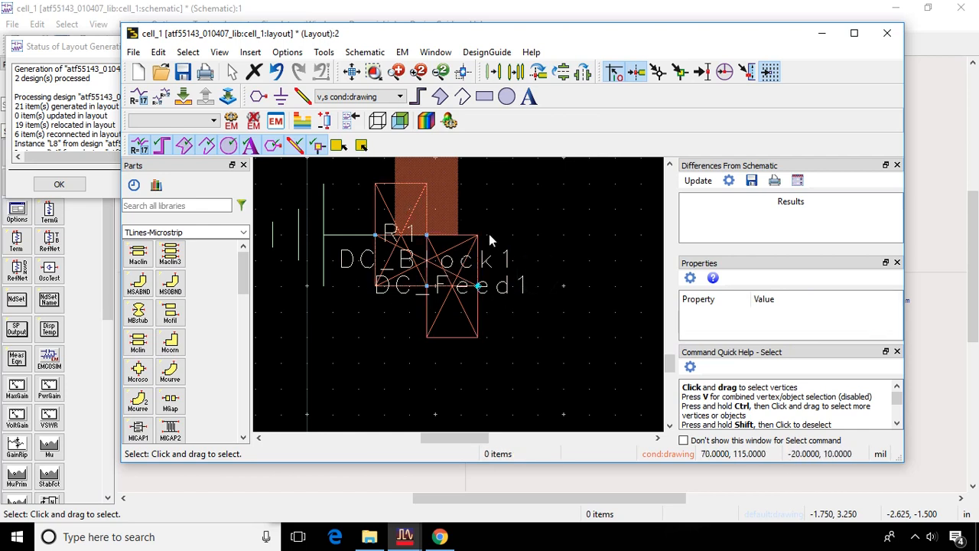
pyautogui.click(452, 287)
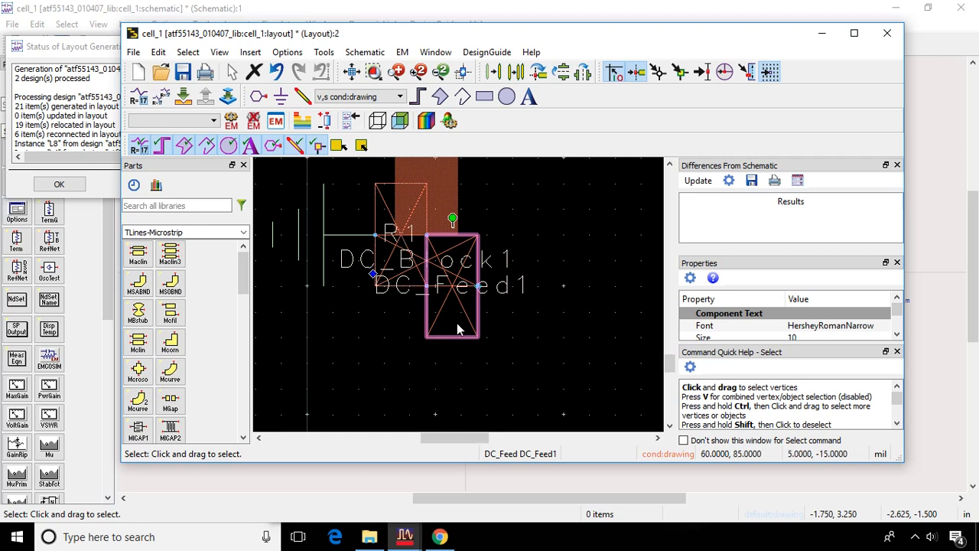
pyautogui.press('Delete')
# - Delete R1, DC_Block1 and the adjacent ground symbol at the lower end of the vertical microstrip line
pyautogui.moveTo(278, 179); pyautogui.dragTo(526, 339)
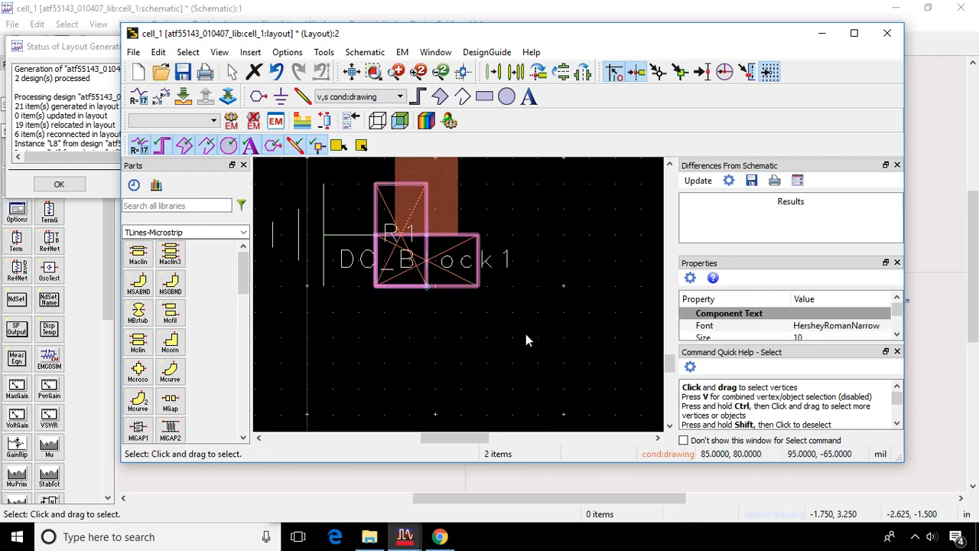
pyautogui.press('Delete')
pyautogui.click(321, 222)
pyautogui.press('Delete')
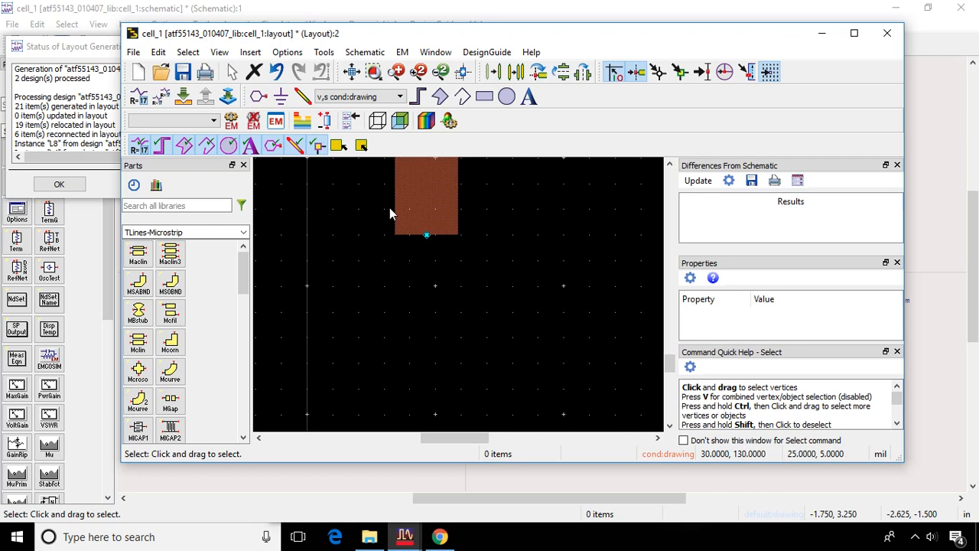
# - Delete the cluster of components overlapping the start of TL4 near the origin, including DC_Feed2, DC_Block2, R2 and the grounds
pyautogui.scroll(-3, 376, 268)
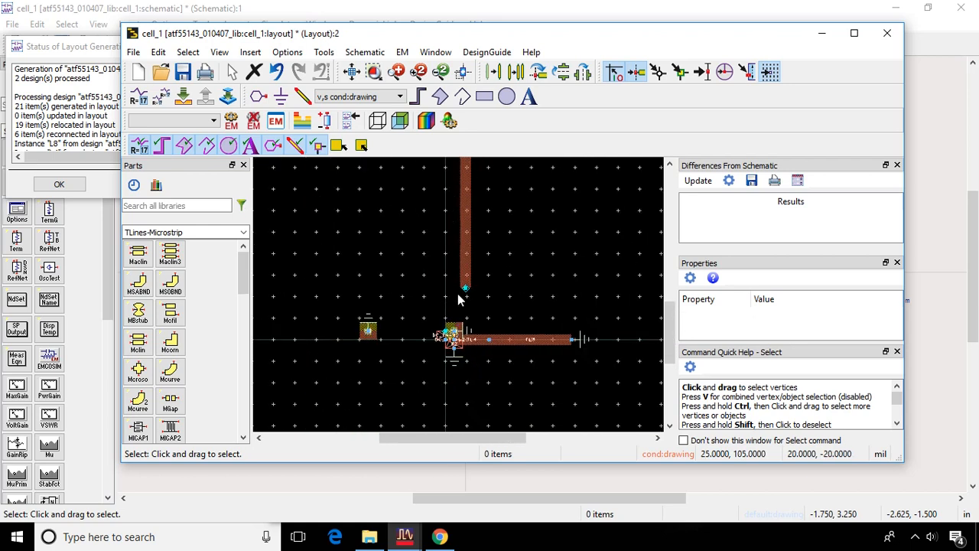
pyautogui.moveTo(430, 319); pyautogui.dragTo(473, 390)
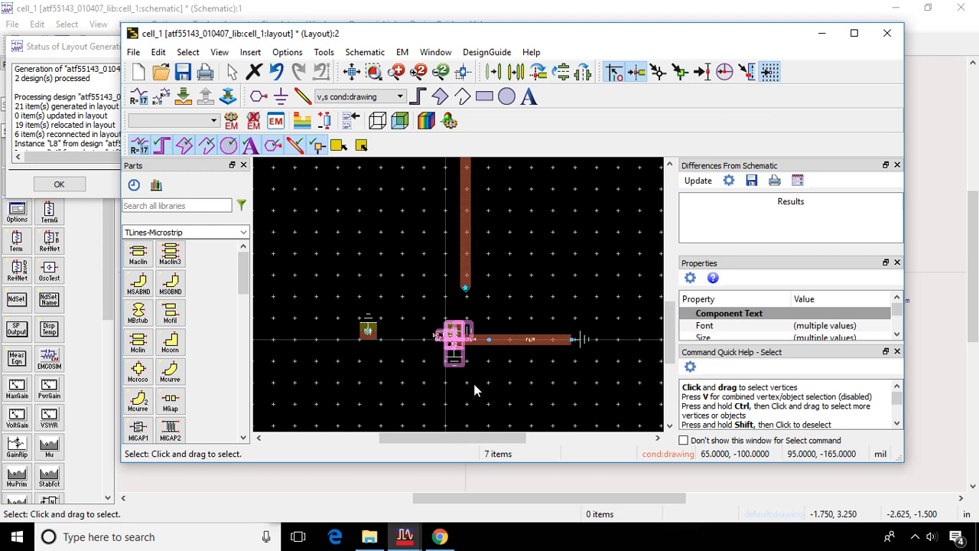
pyautogui.press('Delete')
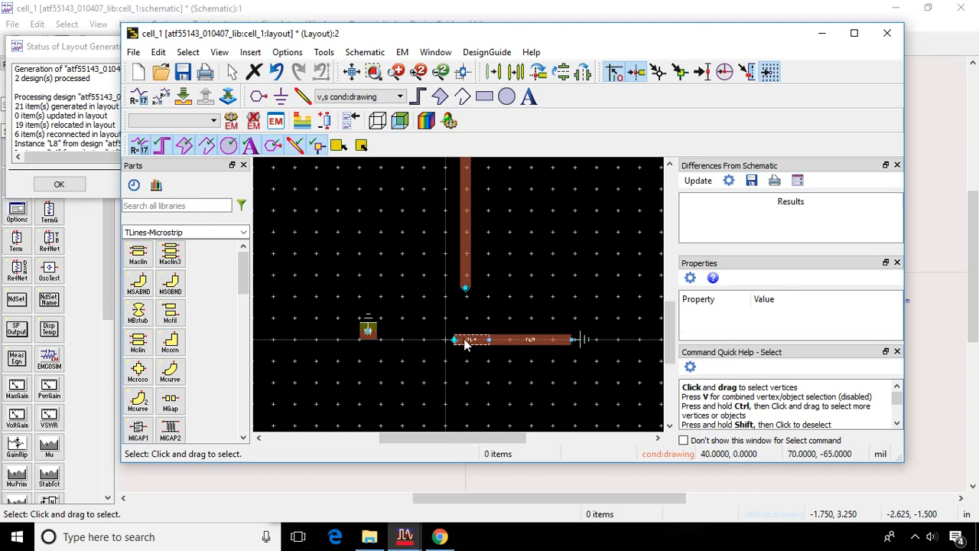
# - Delete the isolated via group and its ground symbol beside the microstrip lines
pyautogui.moveTo(337, 298); pyautogui.dragTo(389, 369)
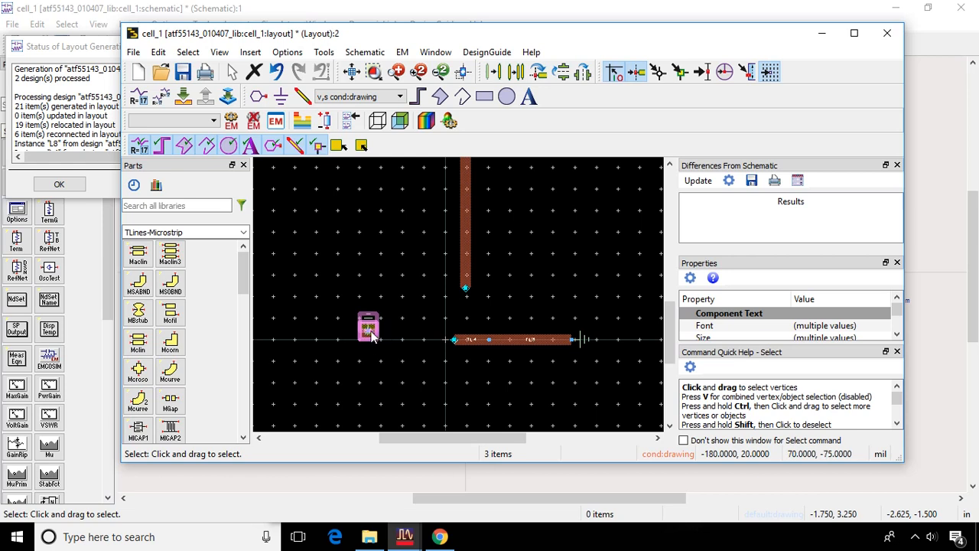
pyautogui.scroll(3, 416, 318)
pyautogui.scroll(-1, 459, 300)
pyautogui.scroll(1, 459, 300)
pyautogui.scroll(1, 459, 300)
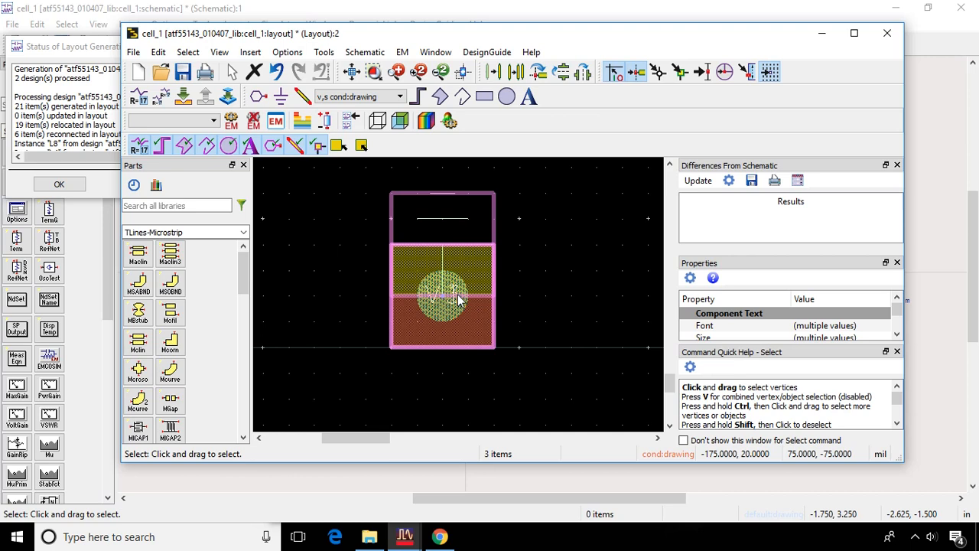
pyautogui.scroll(-2, 459, 300)
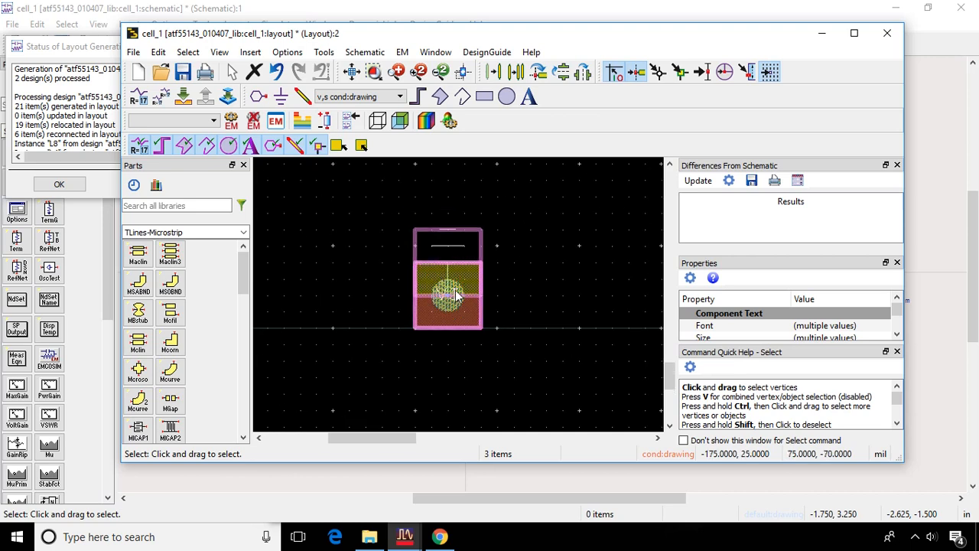
pyautogui.press('Delete')
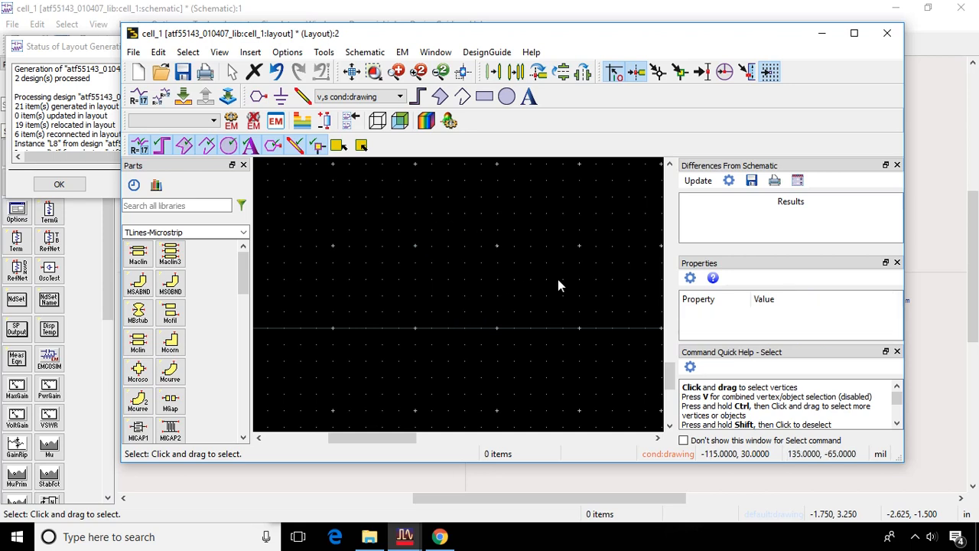
# - Delete the ground symbol G4 at the free end of microstrip line TL3
pyautogui.scroll(-2, 465, 294)
pyautogui.scroll(-2, 464, 298)
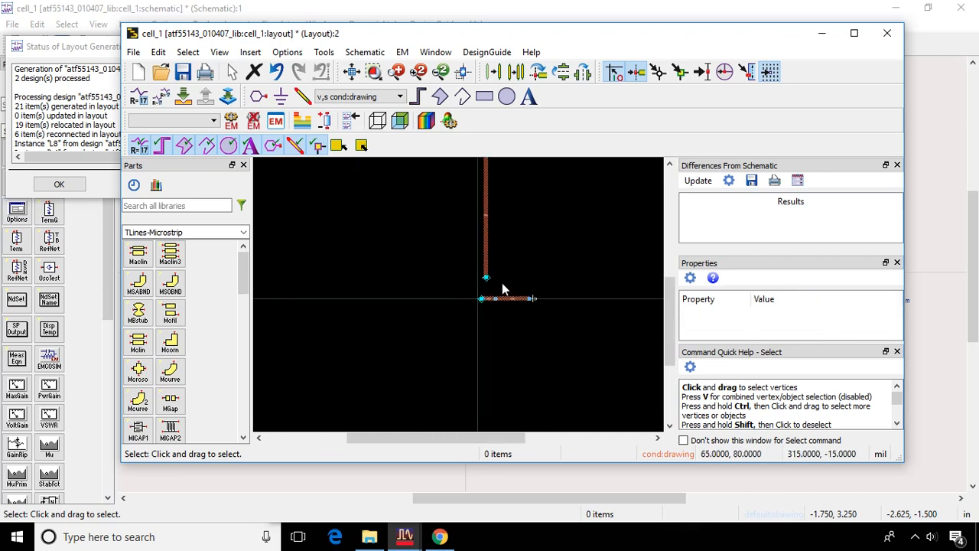
pyautogui.click(534, 300)
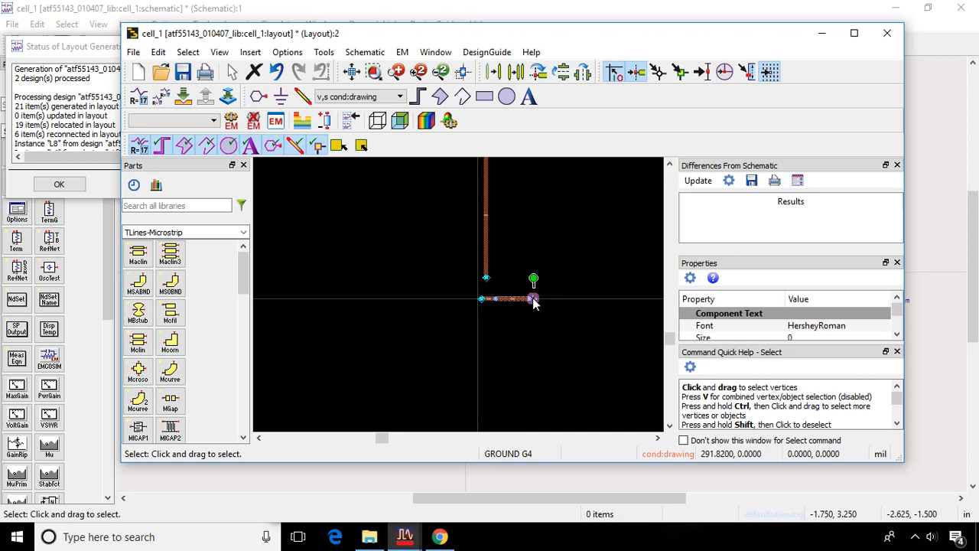
pyautogui.scroll(3, 464, 298)
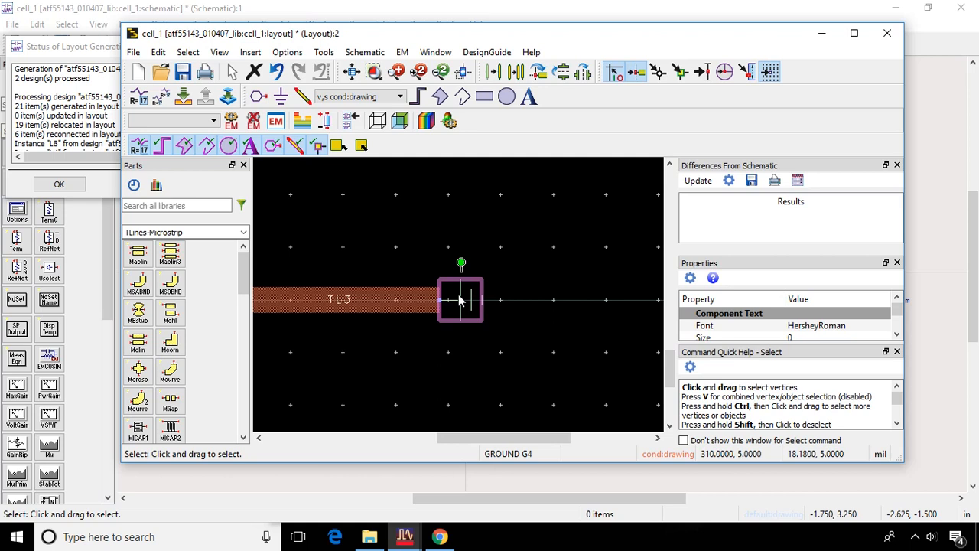
pyautogui.press('Delete')
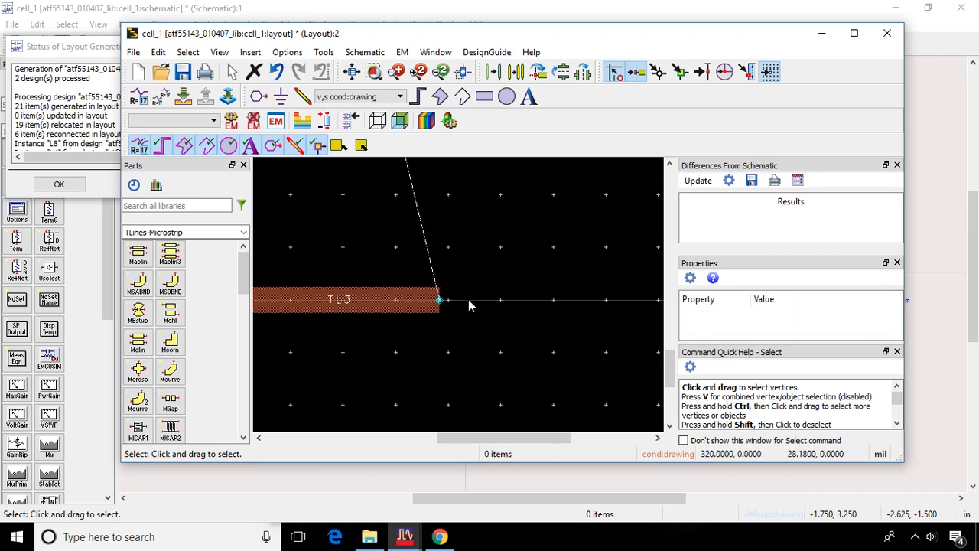
# - Delete the ground symbol at the upper end of microstrip line TL2
pyautogui.scroll(-2, 469, 299)
pyautogui.scroll(-3, 459, 297)
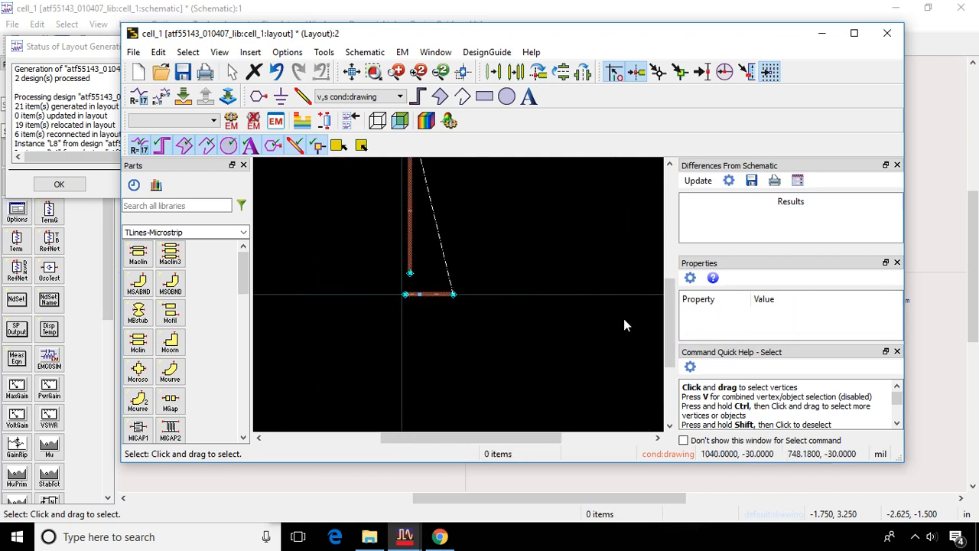
pyautogui.moveTo(672, 321); pyautogui.dragTo(668, 271)
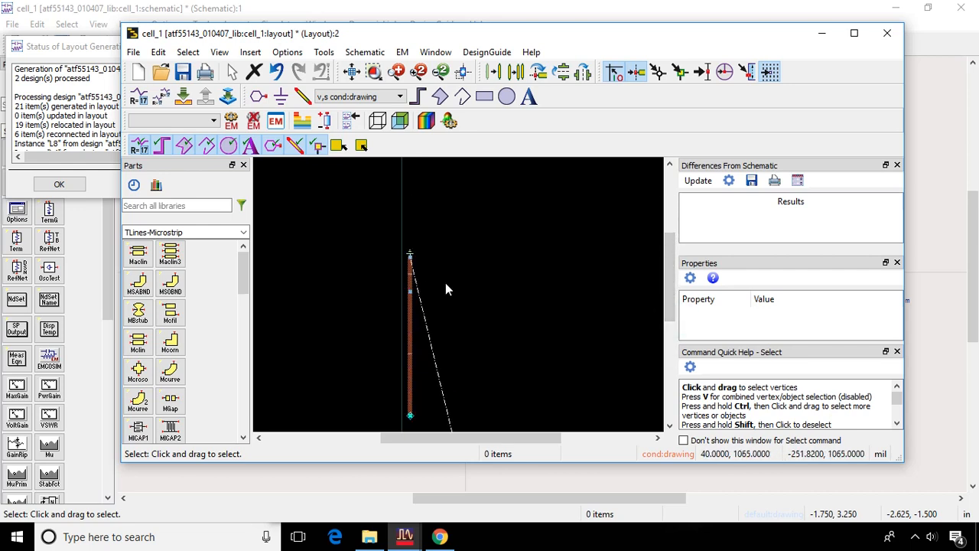
pyautogui.scroll(3, 448, 289)
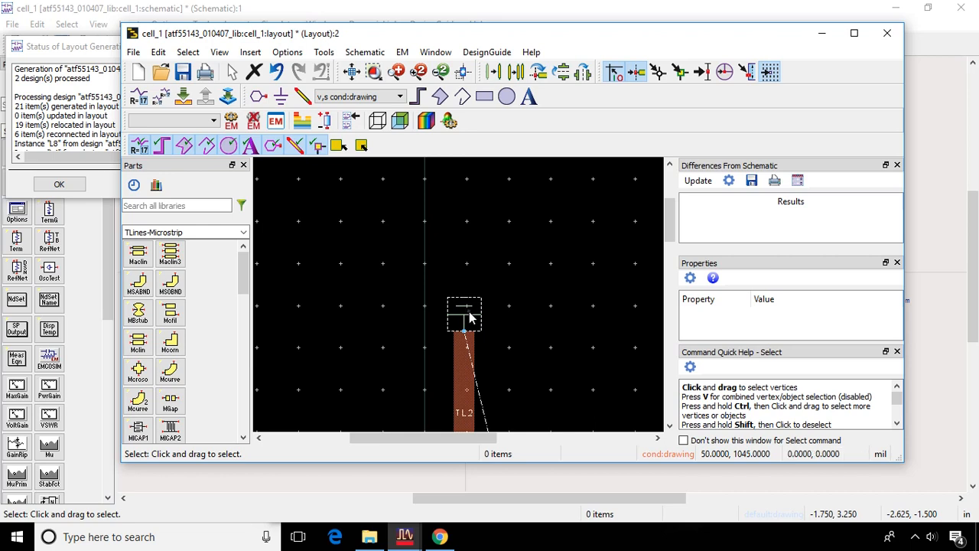
pyautogui.click(470, 318)
pyautogui.press('Delete')
pyautogui.scroll(-2, 461, 304)
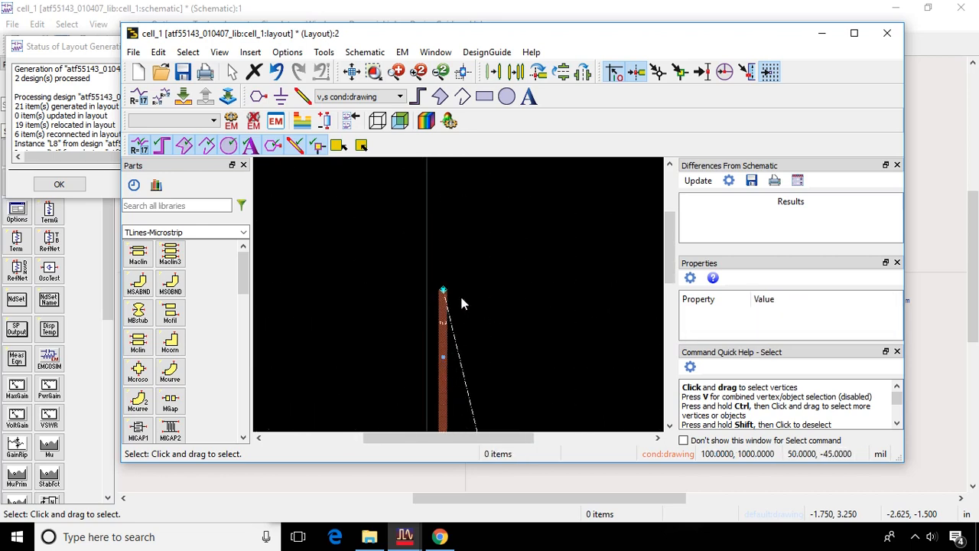
pyautogui.scroll(-1, 460, 303)
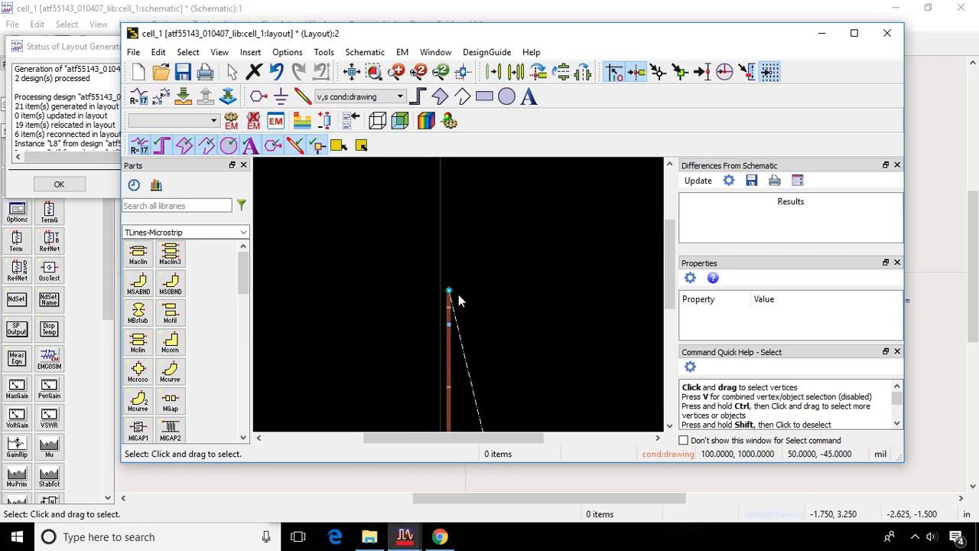
pyautogui.scroll(-2, 459, 297)
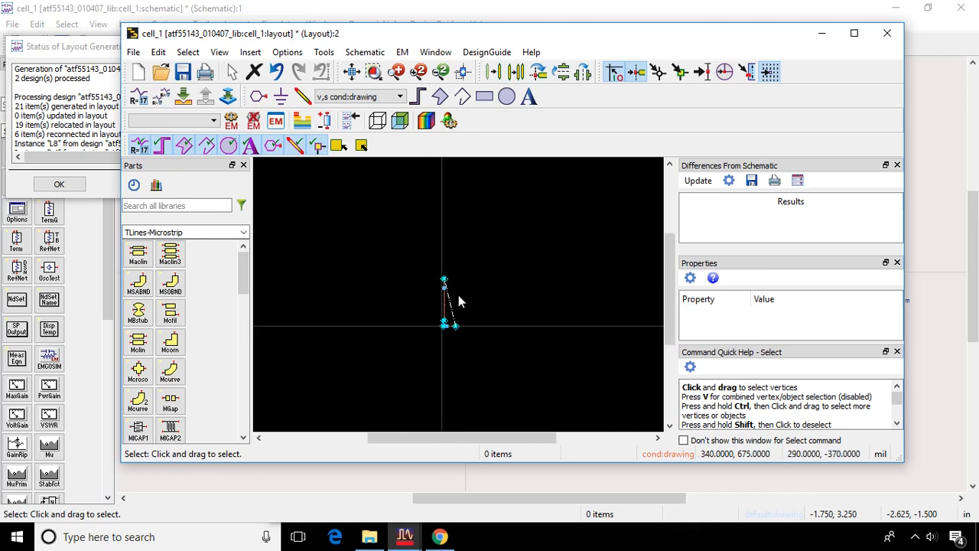
# - Rotate microstrip line TL3 by 90 degrees so it runs downward from the end of TL4
pyautogui.scroll(3, 457, 296)
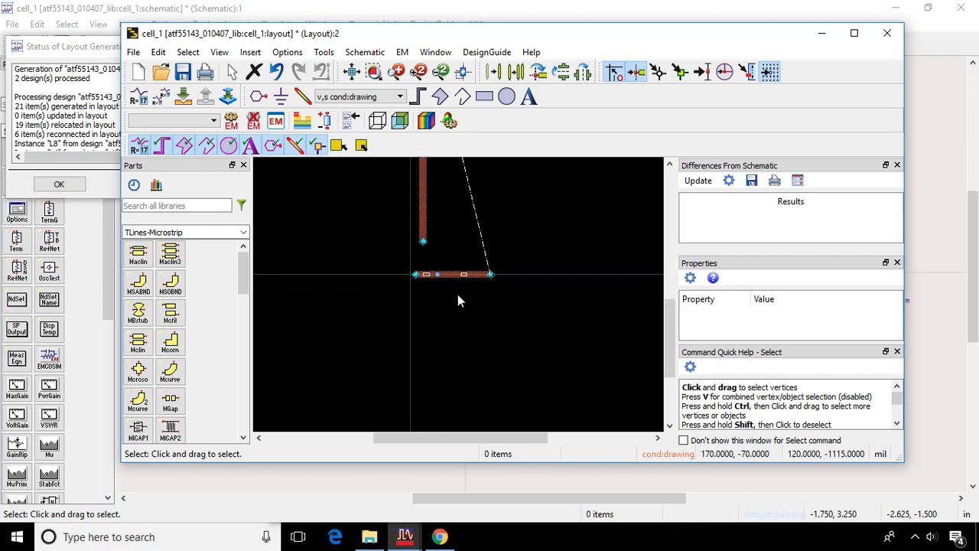
pyautogui.click(427, 277)
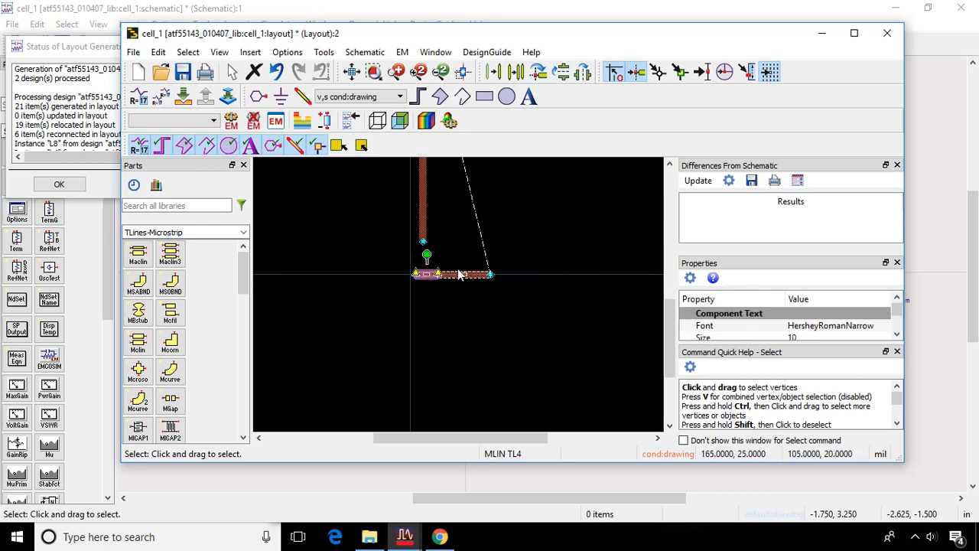
pyautogui.click(452, 277)
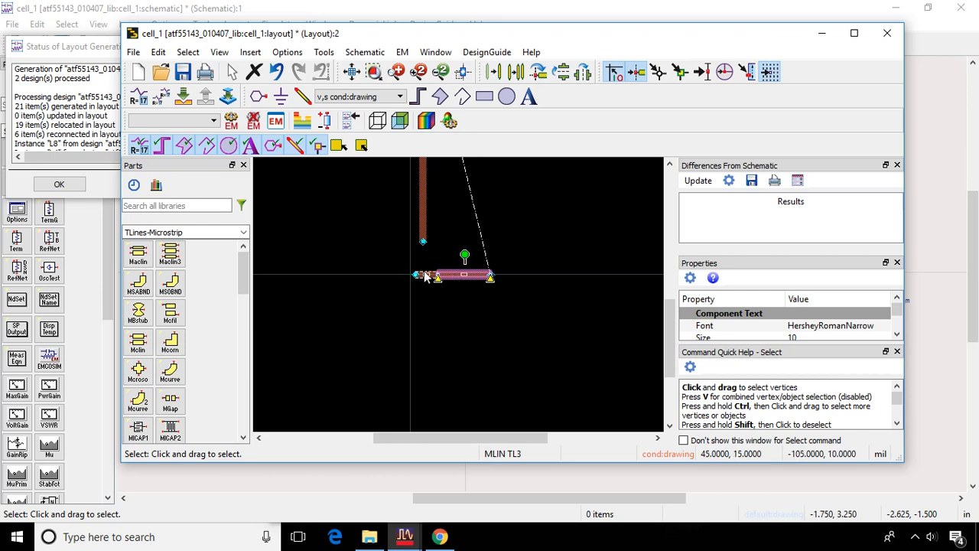
pyautogui.hotkey('ctrl', 'r')
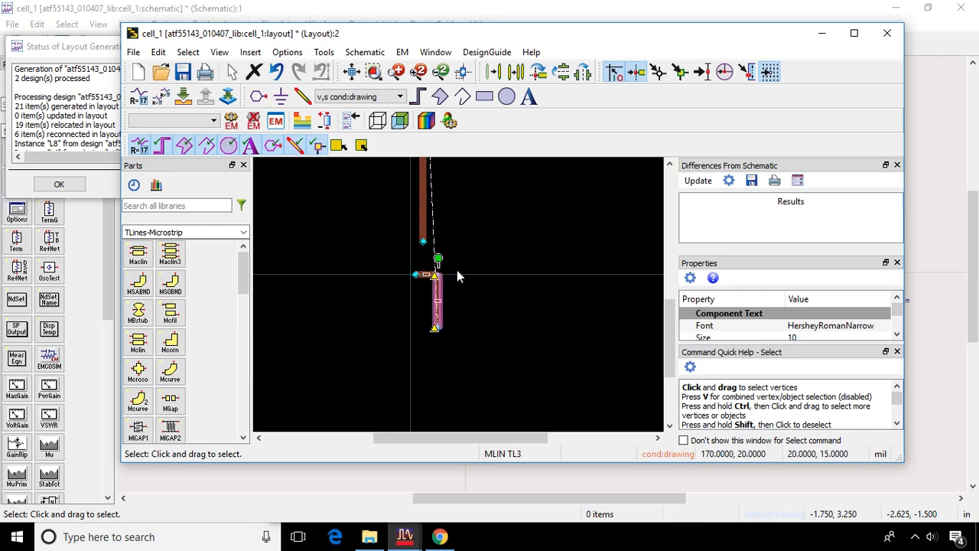
pyautogui.click(456, 299)
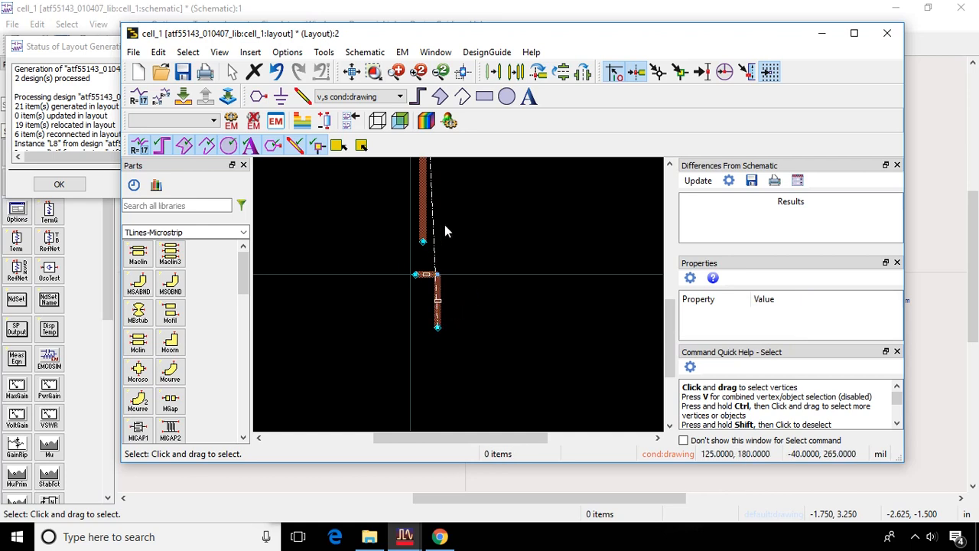
# - Check how the microstrip lines are arranged in the schematic and minimize the schematic window
pyautogui.scroll(-1, 445, 227)
pyautogui.moveTo(405, 537)
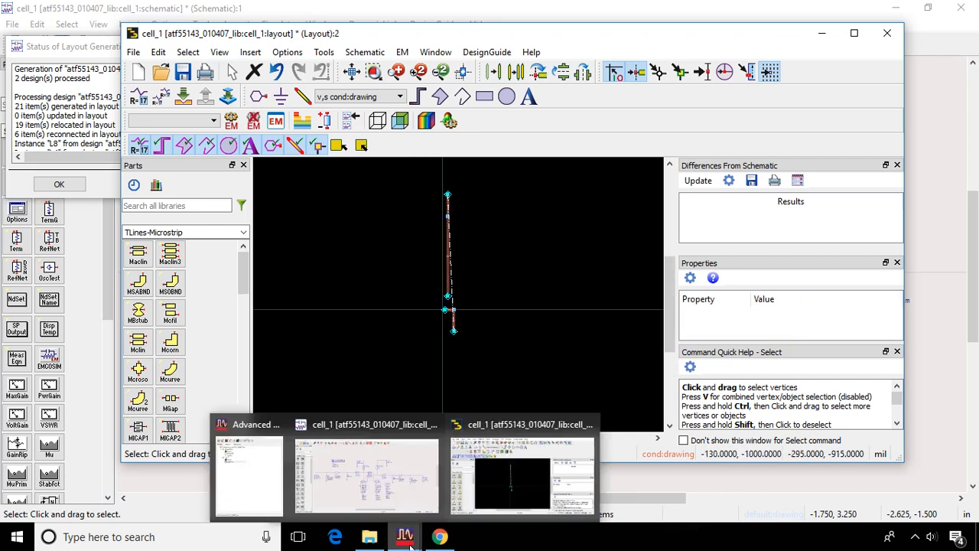
pyautogui.click(375, 486)
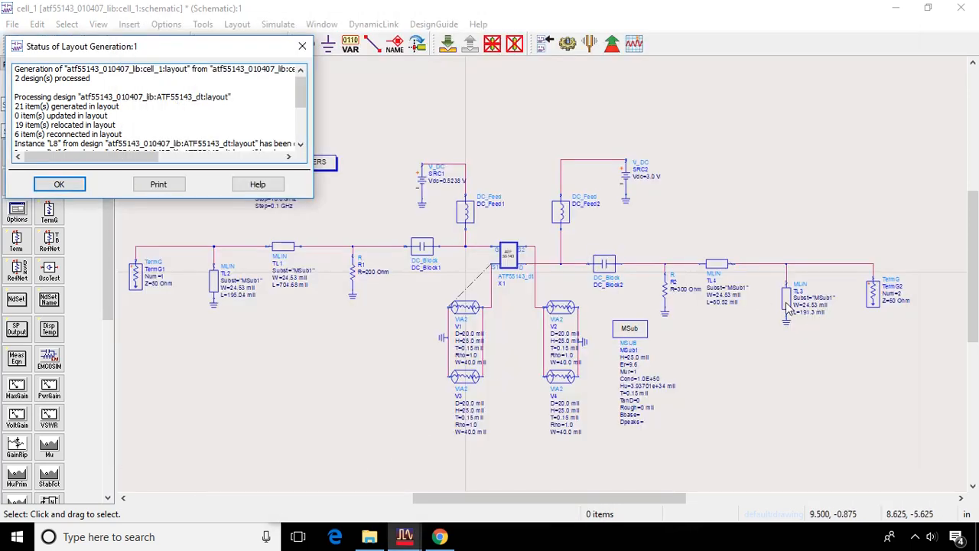
pyautogui.click(899, 10)
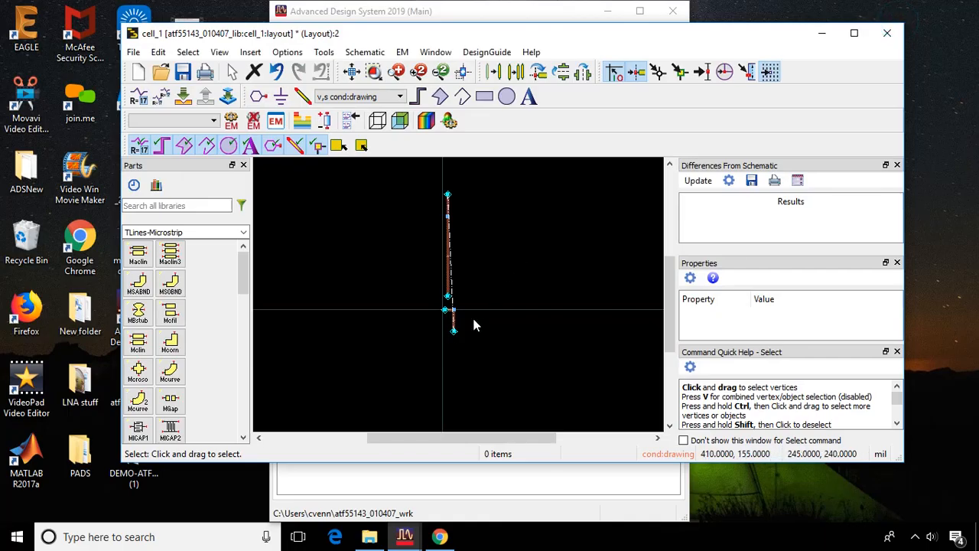
# - Rotate microstrip line TL1 to horizontal with its free end facing TL4, and move it just left of TL4
pyautogui.scroll(5, 451, 312)
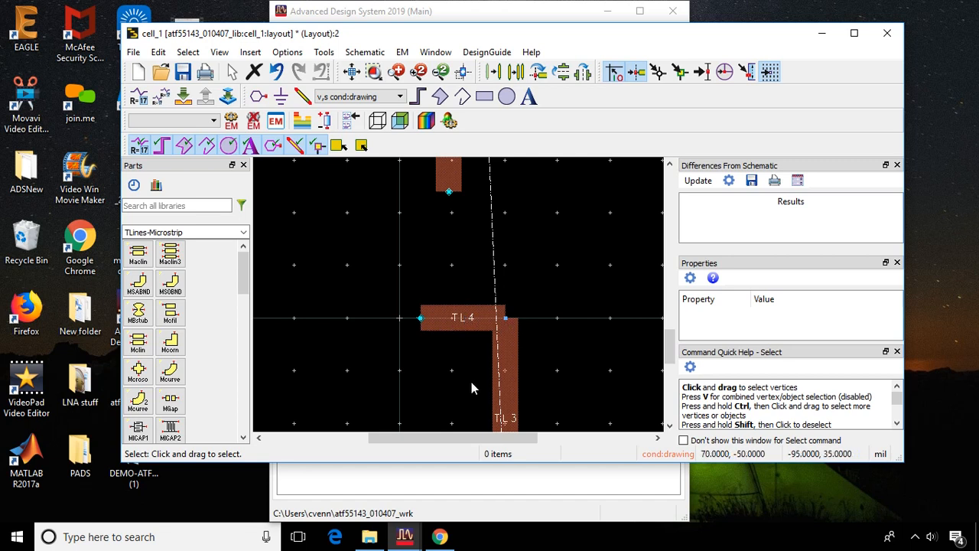
pyautogui.scroll(-5, 455, 371)
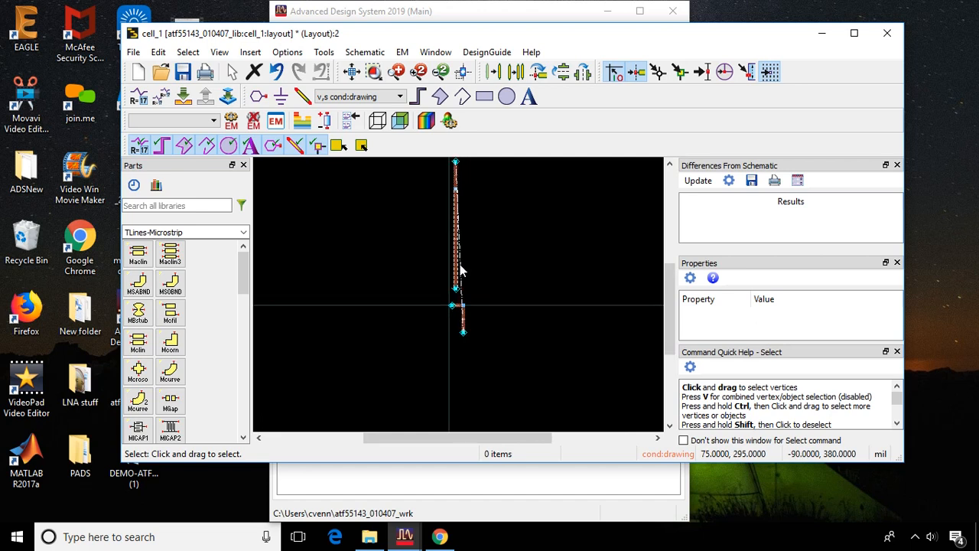
pyautogui.click(453, 241)
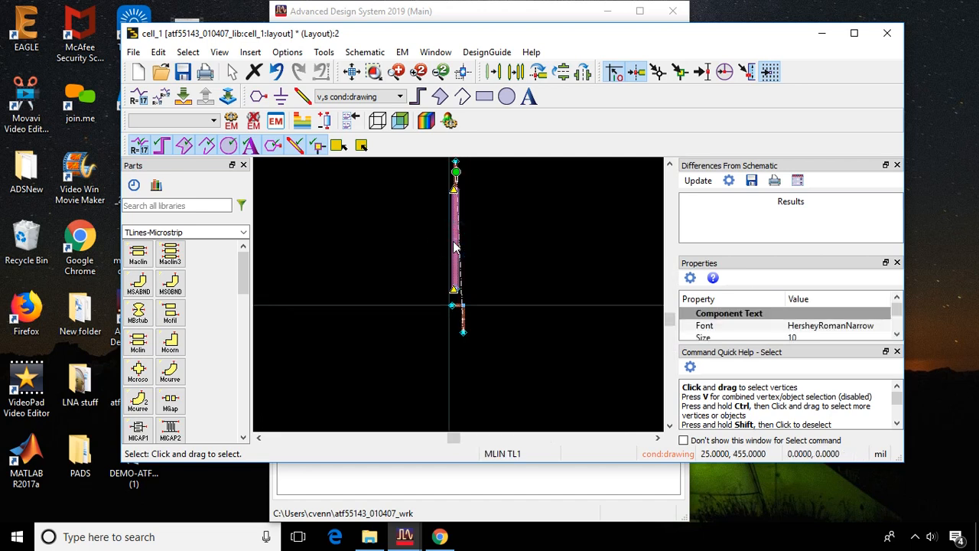
pyautogui.hotkey('ctrl', 'r')
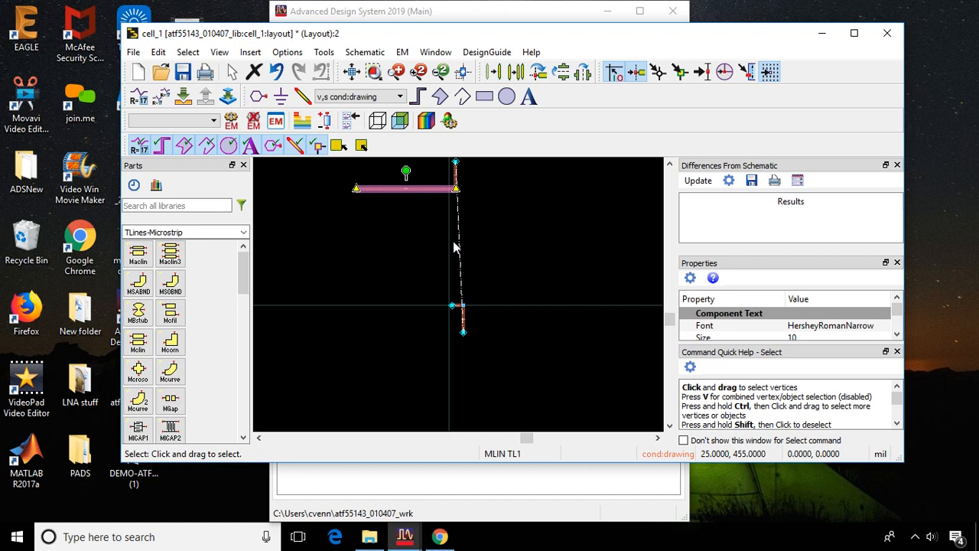
pyautogui.hotkey('ctrl', 'r')
pyautogui.hotkey('ctrl', 'r')
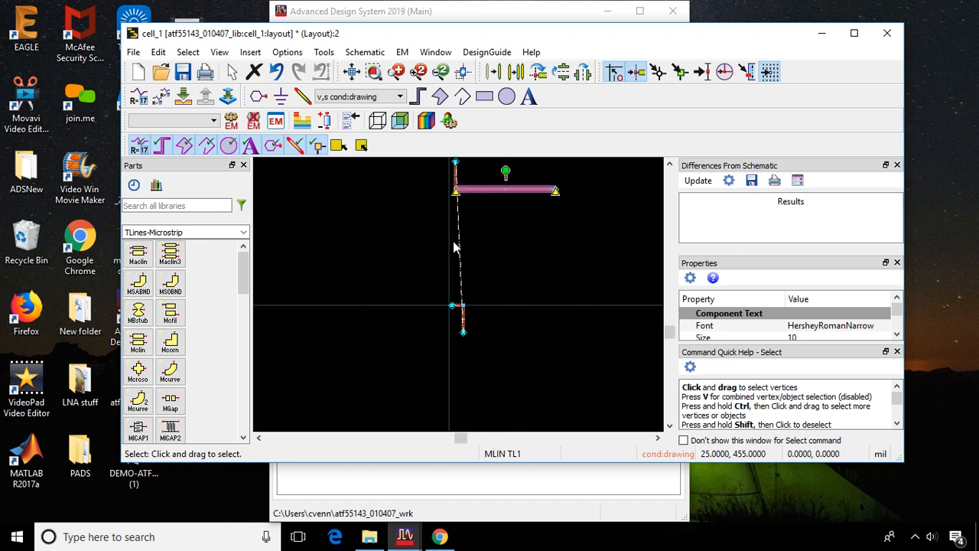
pyautogui.moveTo(499, 190)
pyautogui.mouseDown()
pyautogui.moveTo(374, 264)
pyautogui.moveTo(384, 298)
pyautogui.mouseUp()
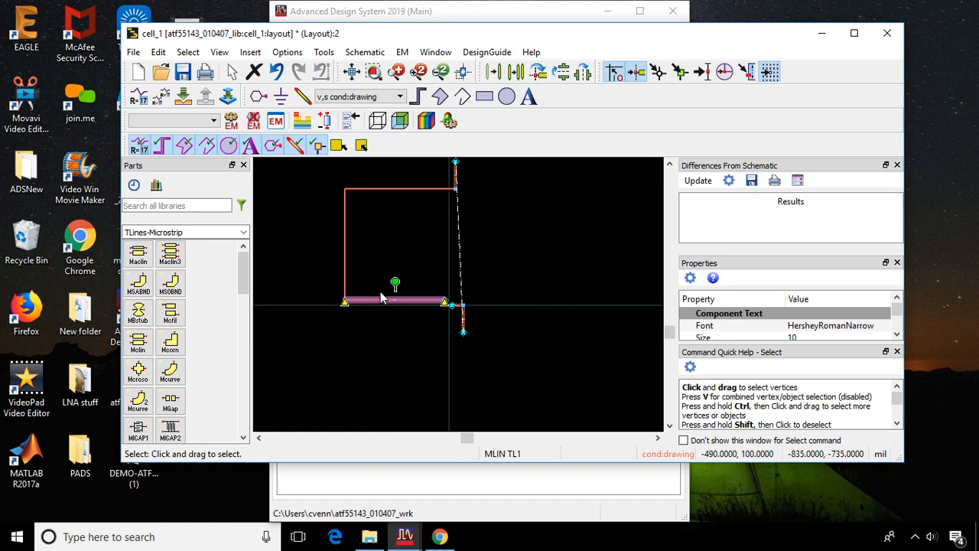
# - Move microstrip line TL2 to the far end of TL1 so it extends downward from that end
pyautogui.click(456, 175)
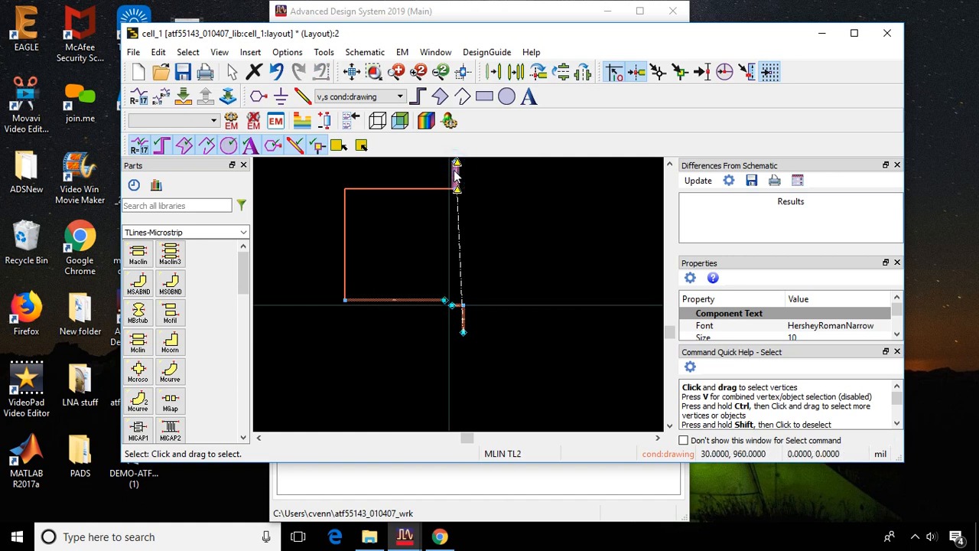
pyautogui.moveTo(456, 175); pyautogui.dragTo(349, 325)
pyautogui.click(389, 278)
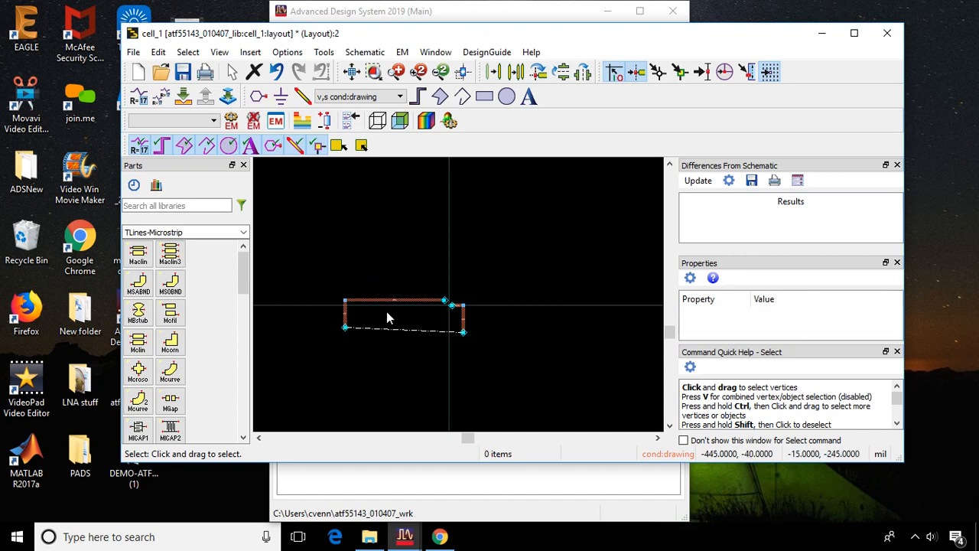
# - Select TL4 and TL3 together and shift them about 15 mil right and 20 mil down, away from TL1
pyautogui.scroll(3, 387, 311)
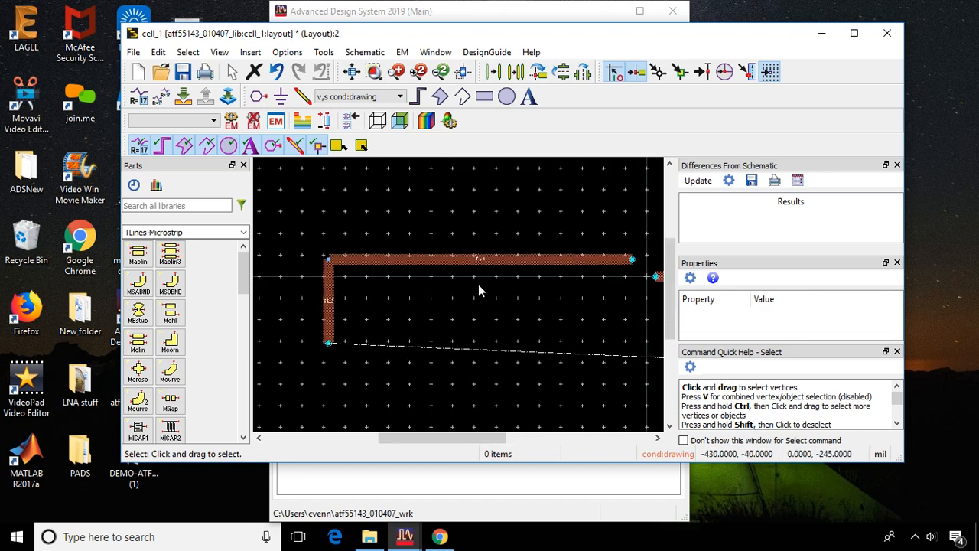
pyautogui.moveTo(427, 435); pyautogui.dragTo(453, 436)
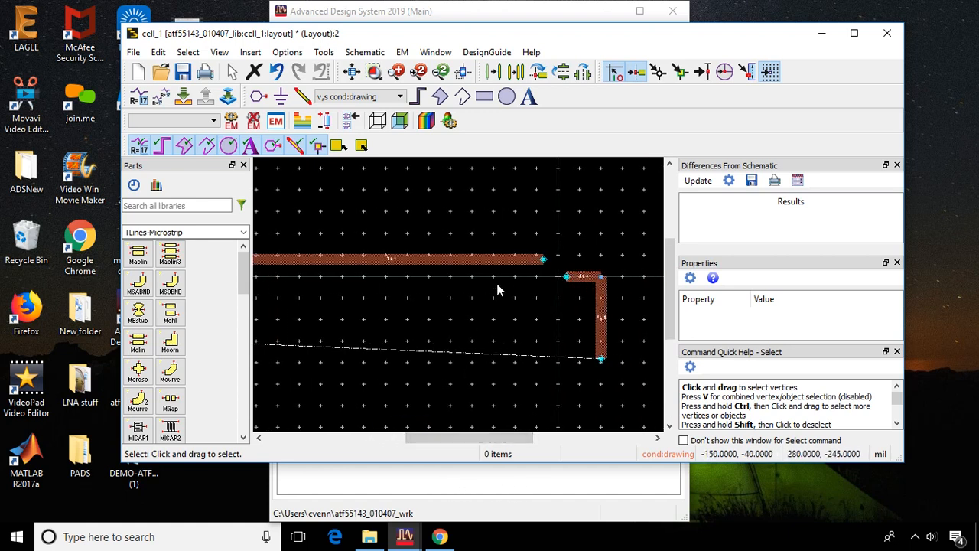
pyautogui.moveTo(559, 261)
pyautogui.mouseDown()
pyautogui.moveTo(624, 315)
pyautogui.moveTo(632, 391)
pyautogui.mouseUp()
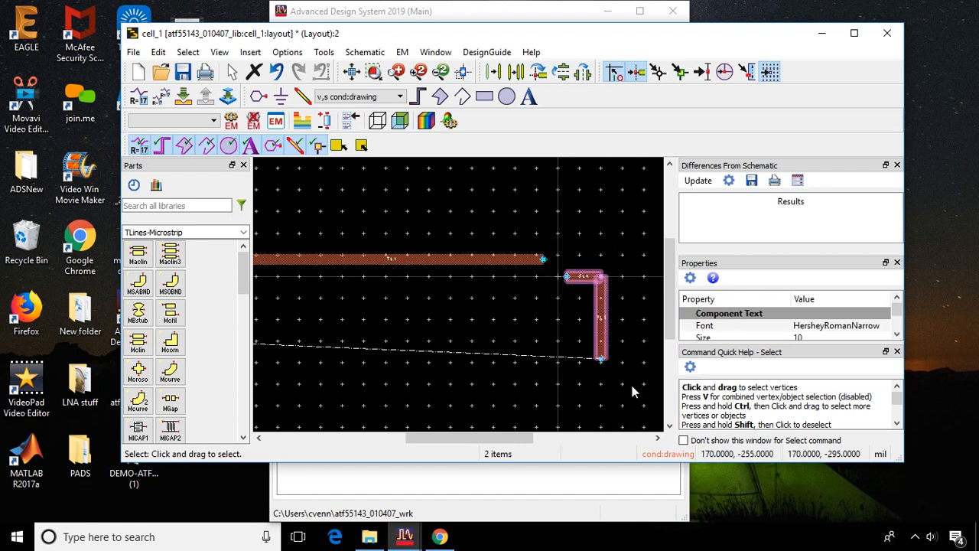
pyautogui.moveTo(591, 279)
pyautogui.mouseDown()
pyautogui.moveTo(600, 279)
pyautogui.moveTo(595, 288)
pyautogui.mouseUp()
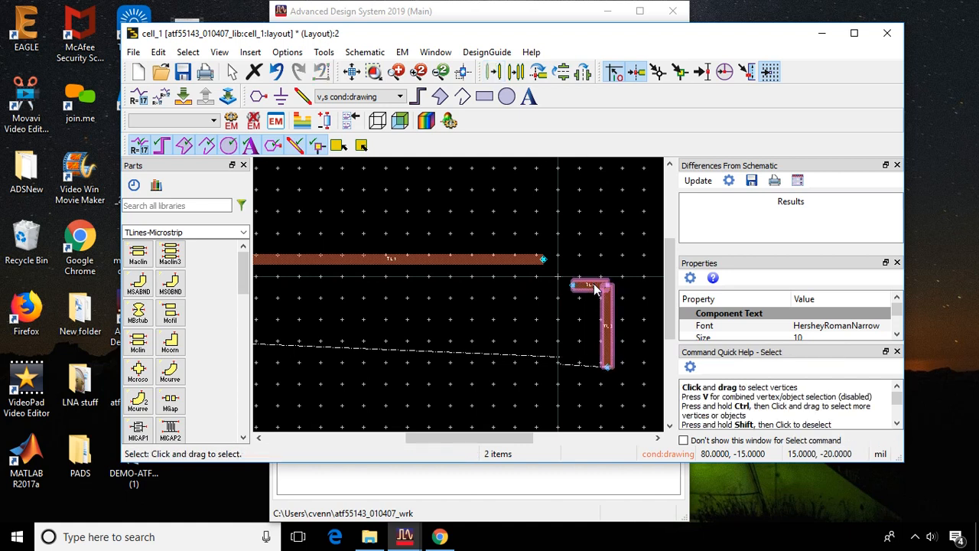
pyautogui.click(621, 259)
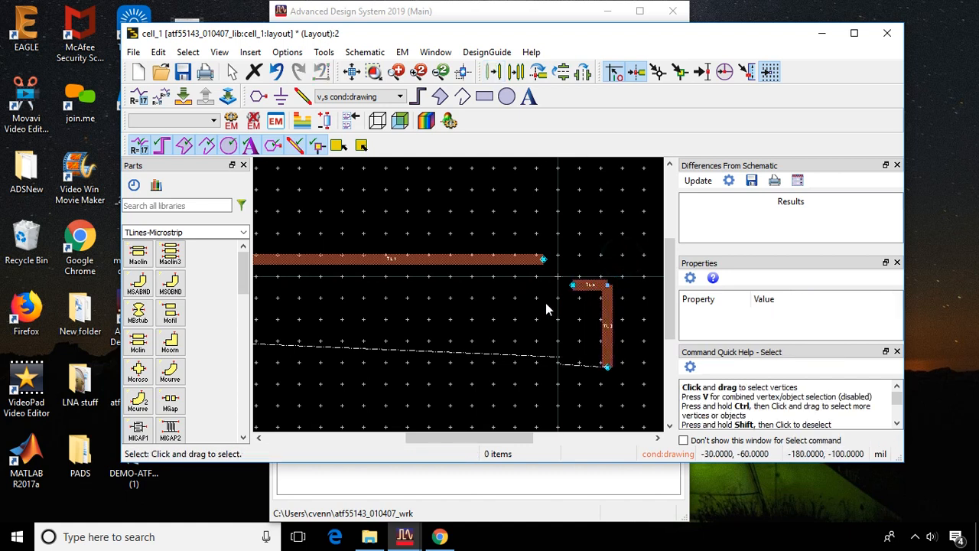
pyautogui.scroll(-1, 545, 303)
pyautogui.scroll(-1, 480, 302)
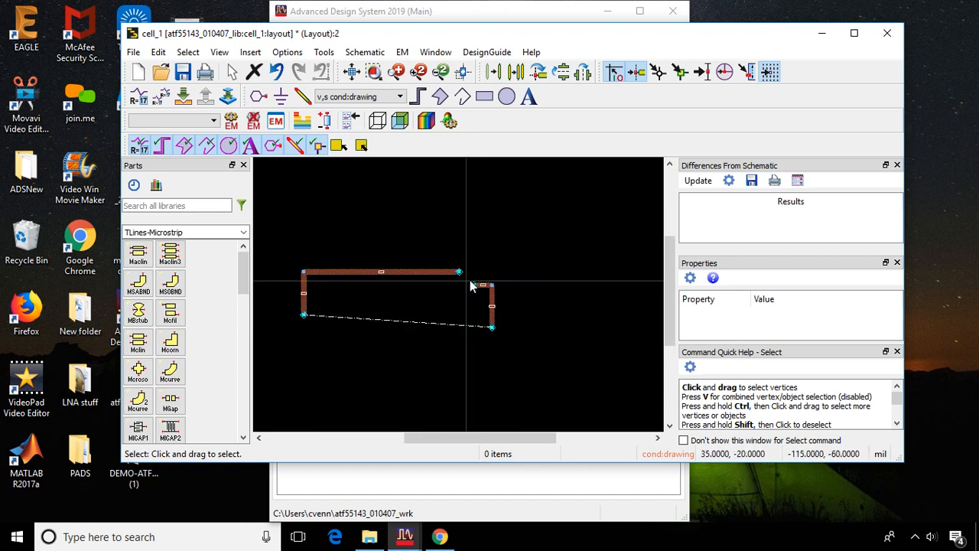
pyautogui.scroll(3, 471, 287)
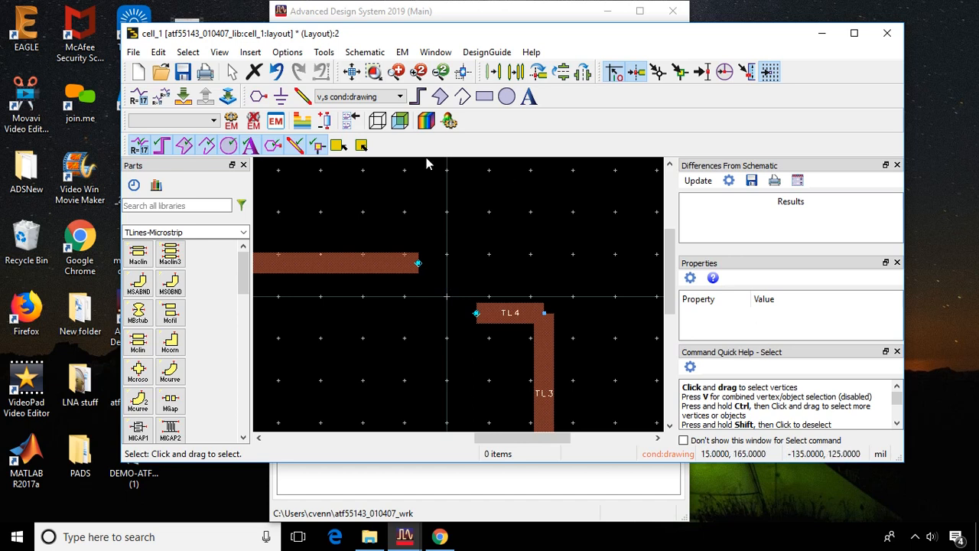
pyautogui.scroll(-2, 440, 329)
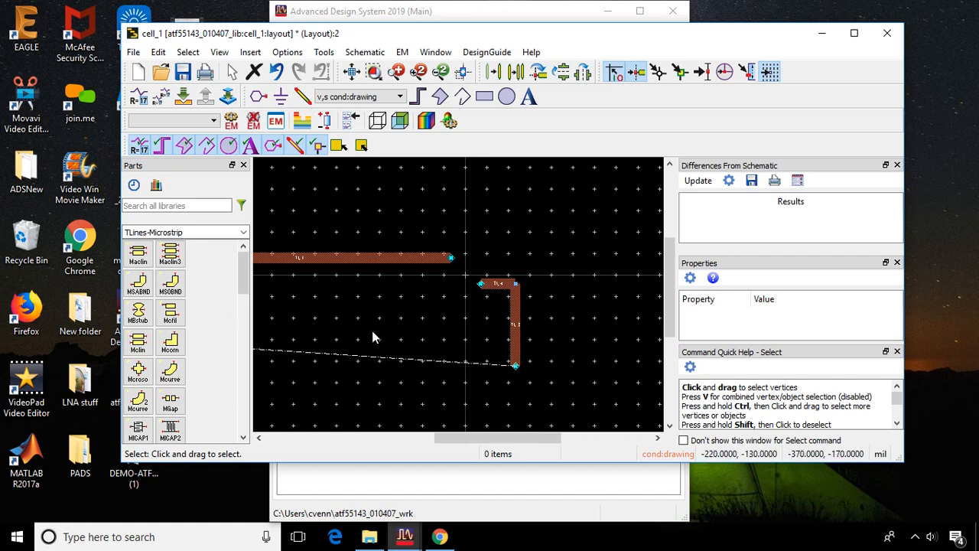
pyautogui.scroll(-3, 334, 310)
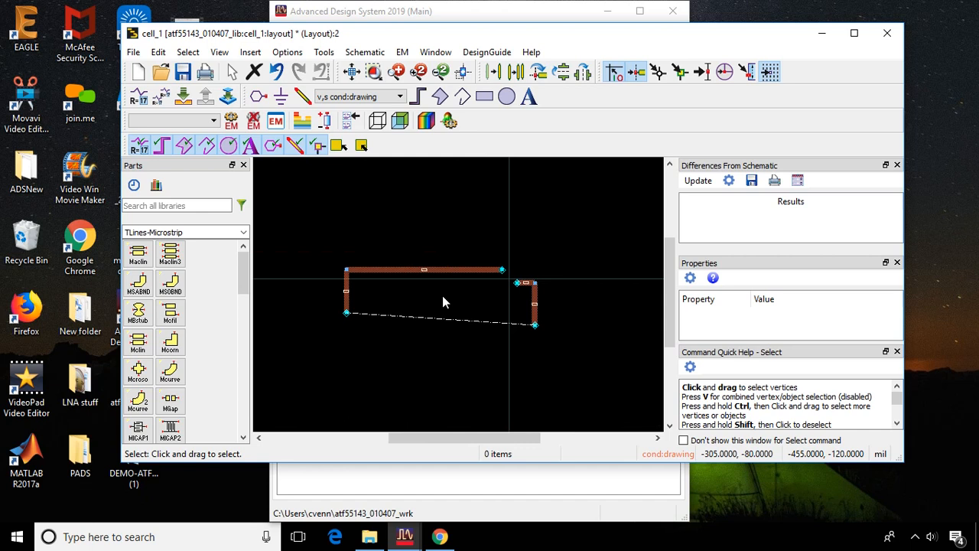
# - Start a rectangle on the cond layer and set the layout grid spacing to .01-1-100 for fine placement
pyautogui.scroll(4, 442, 295)
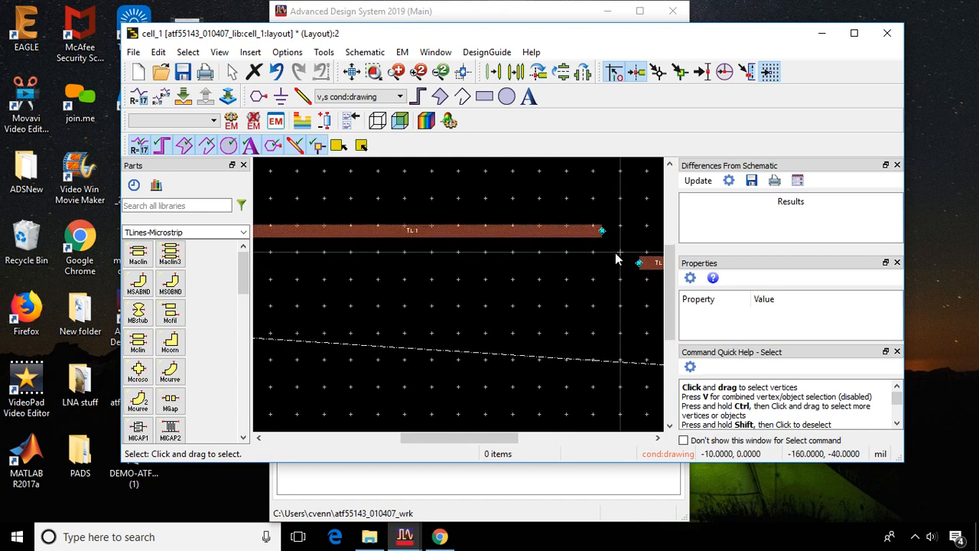
pyautogui.click(485, 96)
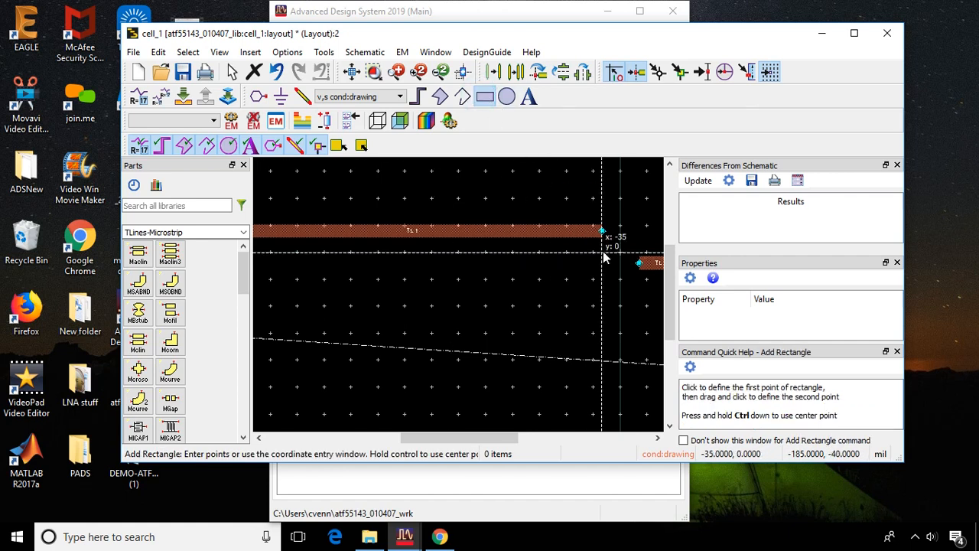
pyautogui.scroll(2, 604, 259)
pyautogui.scroll(1, 495, 290)
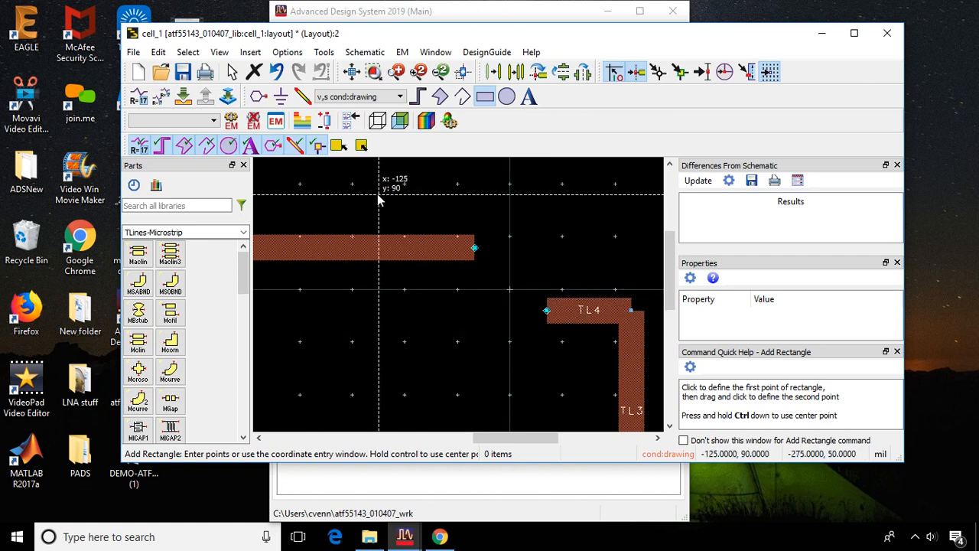
pyautogui.click(287, 52)
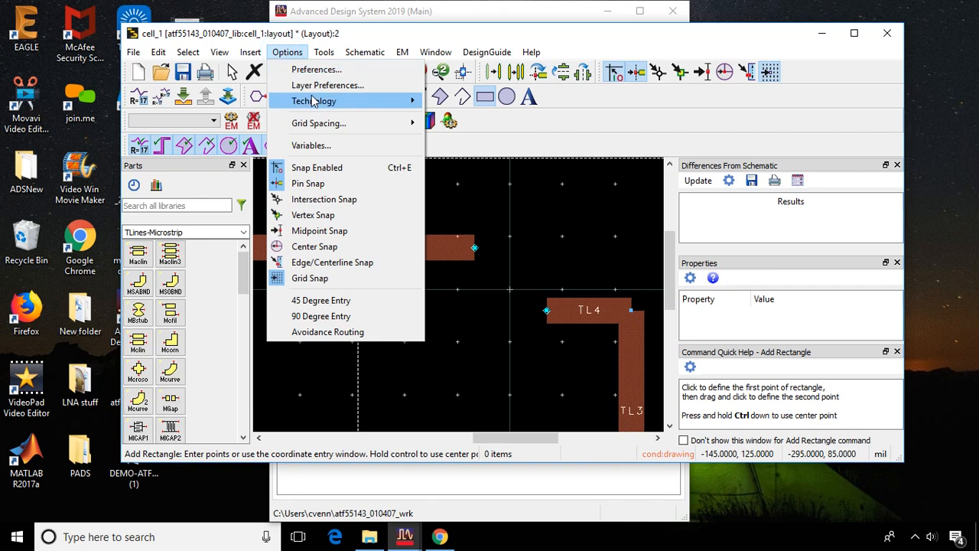
pyautogui.moveTo(325, 123)
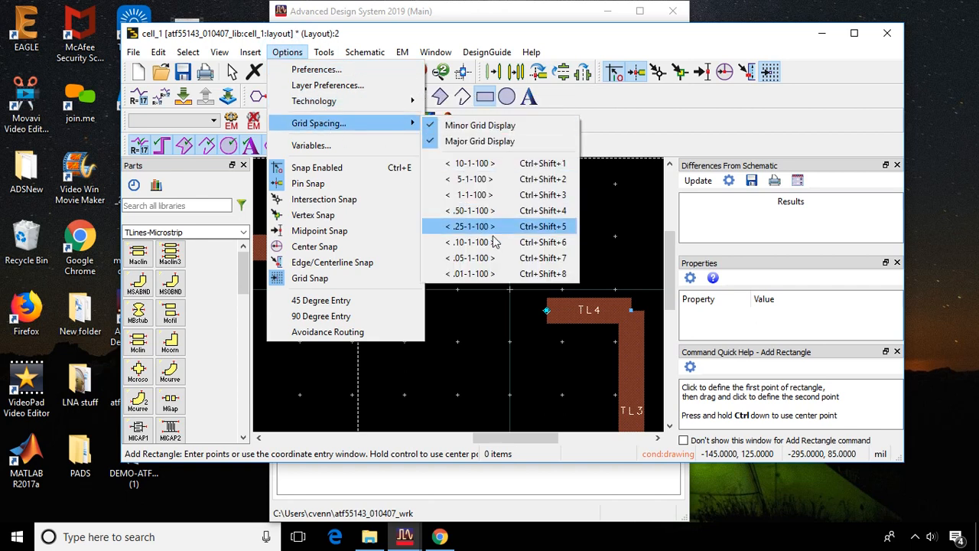
pyautogui.click(469, 273)
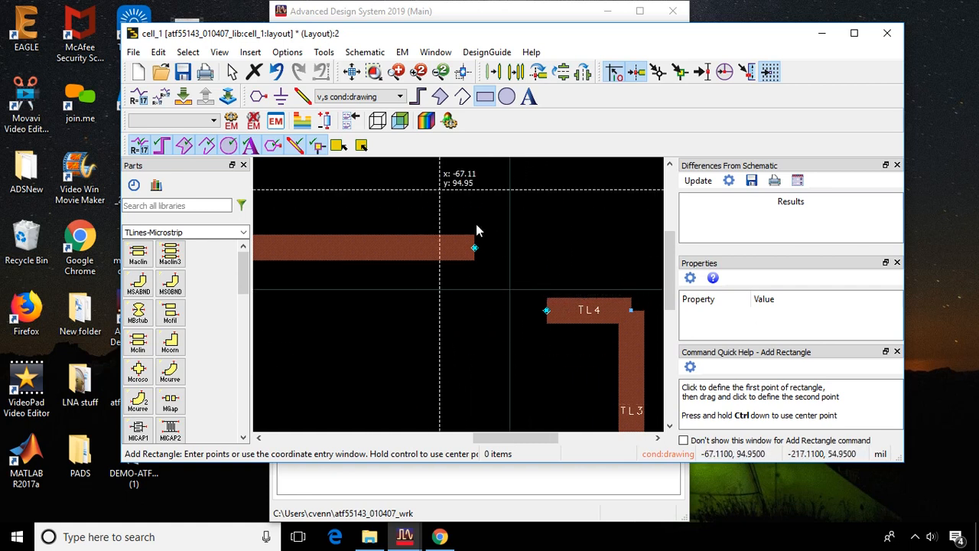
# - Draw a cond rectangle about 59 by 24.5 mil below the end of TL1, level with TL4
pyautogui.click(475, 304)
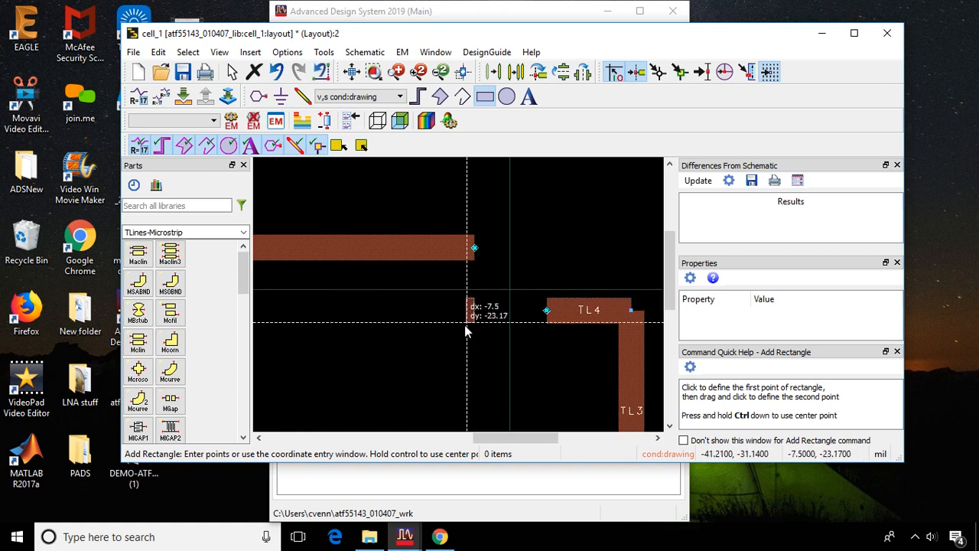
pyautogui.click(413, 329)
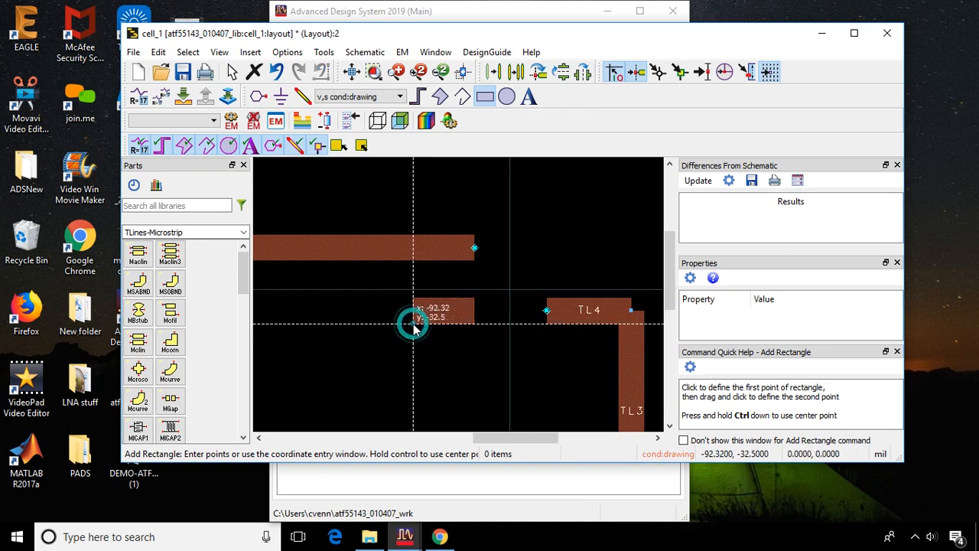
pyautogui.press('Escape')
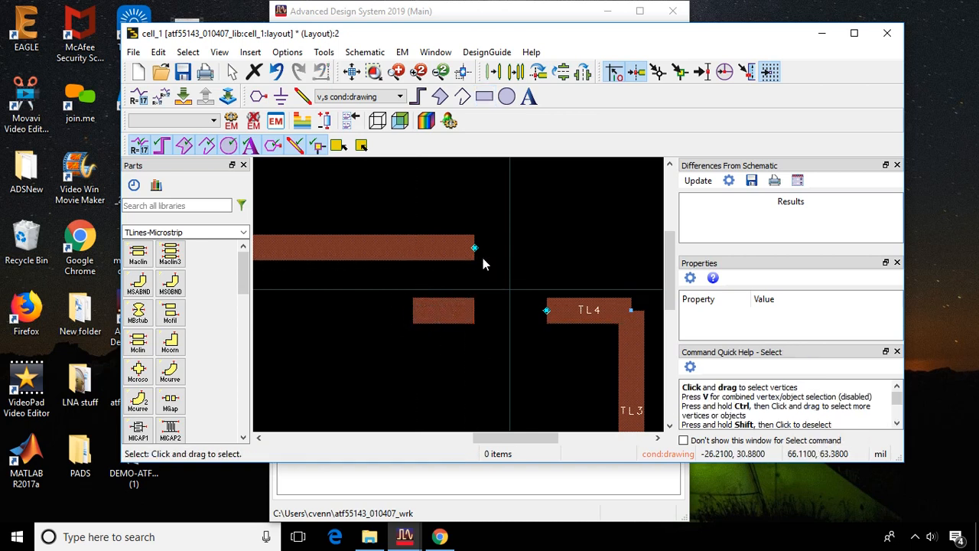
# - Copy the small cond rectangle and paste it above TL4, level with TL1, with its lower-left corner at about 34.45, 28.16 mil
pyautogui.rightClick(445, 318)
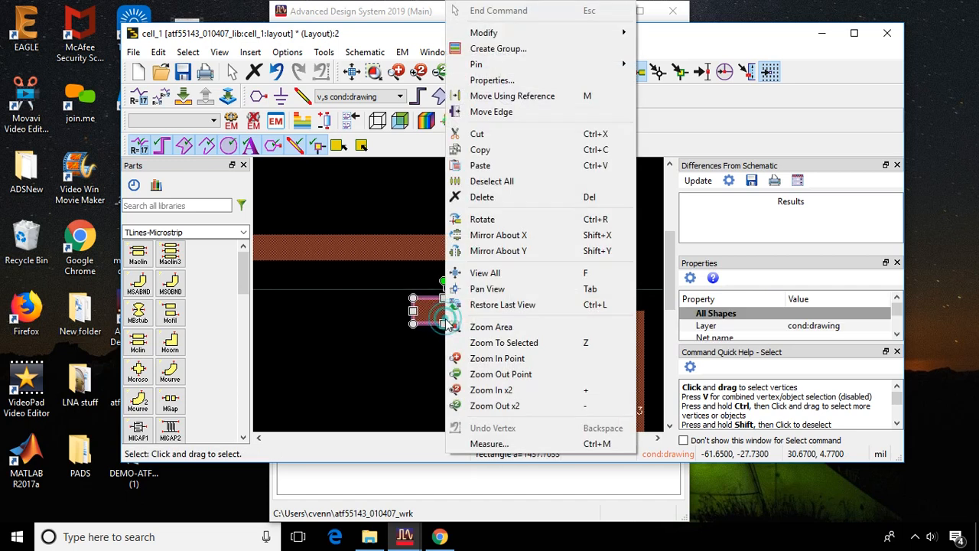
pyautogui.click(501, 151)
pyautogui.rightClick(541, 237)
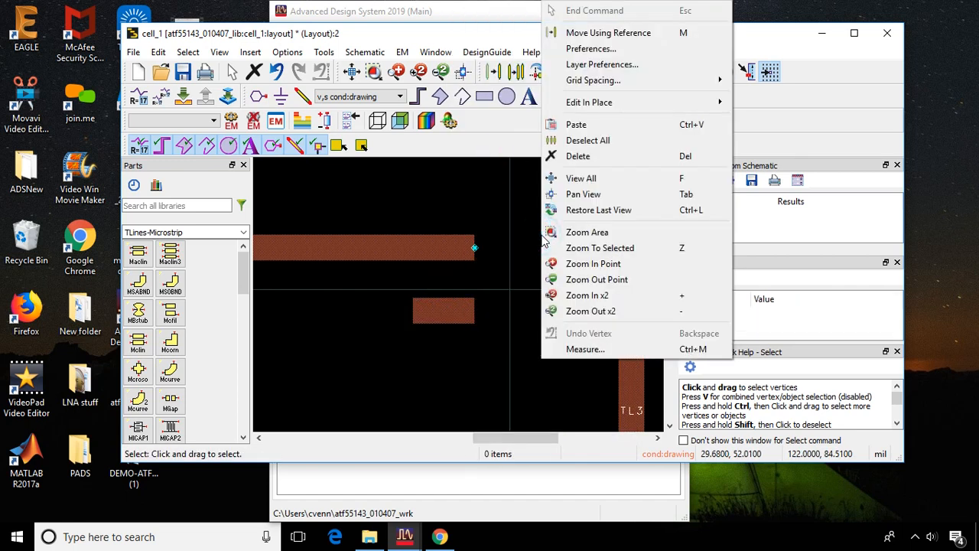
pyautogui.click(585, 127)
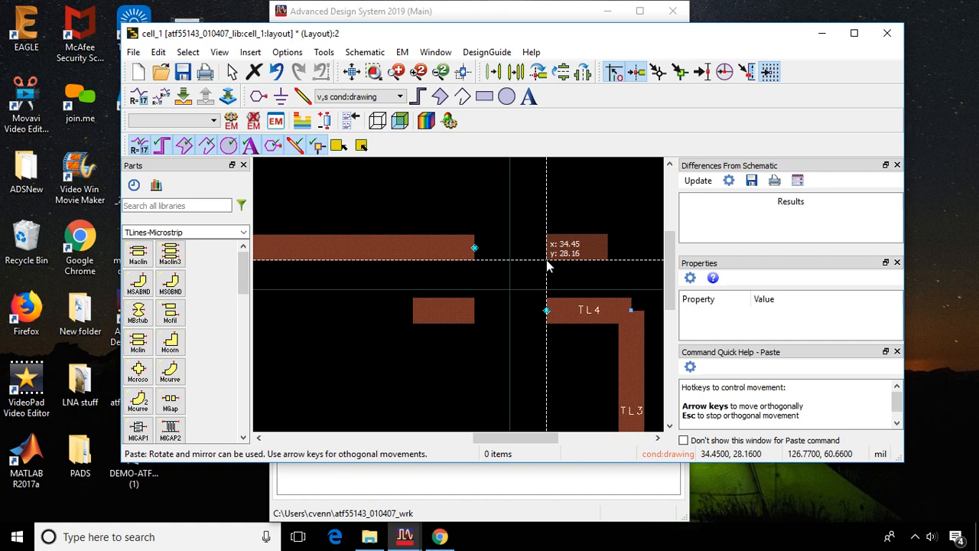
pyautogui.click(547, 265)
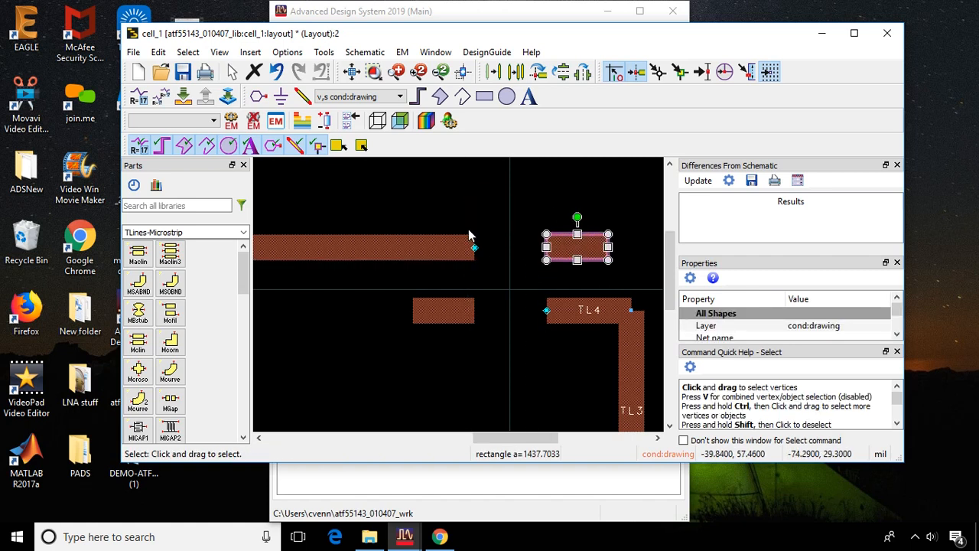
pyautogui.click(505, 288)
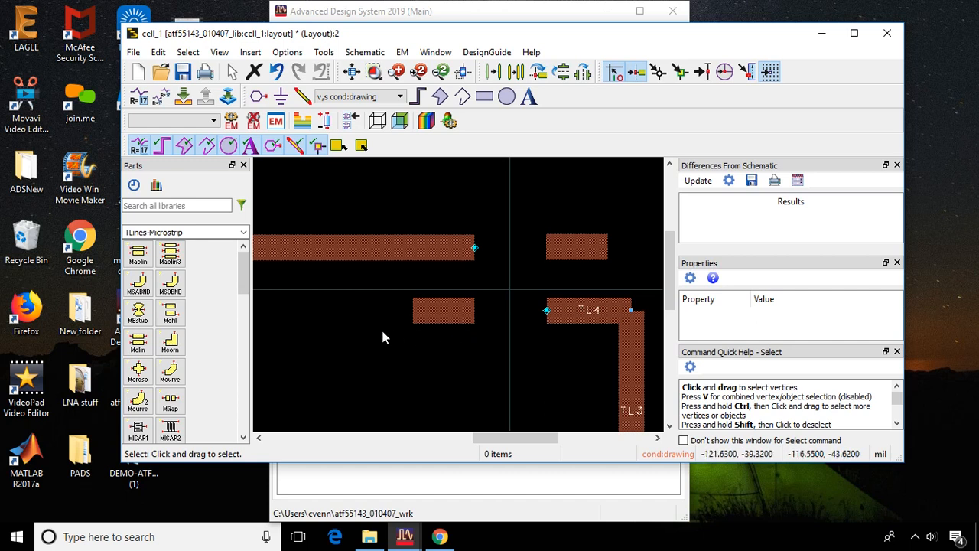
# - Create dot pin number 1 named D at the open end of TL1, facing the line
pyautogui.click(260, 97)
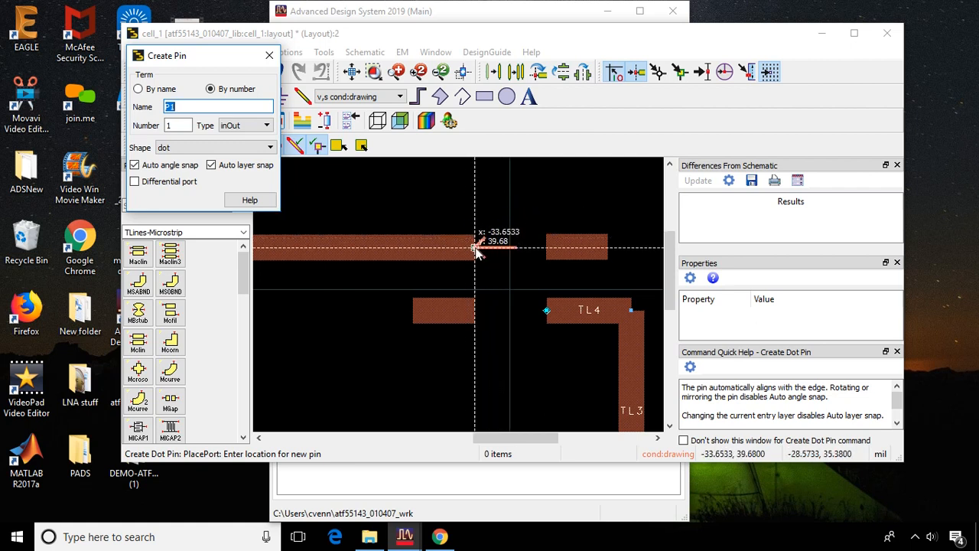
pyautogui.click(475, 248)
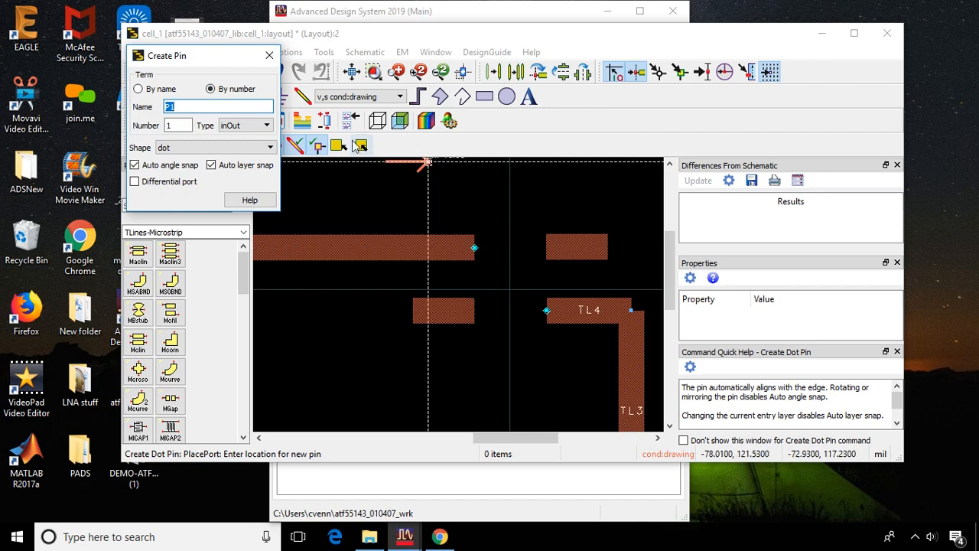
pyautogui.write('D')
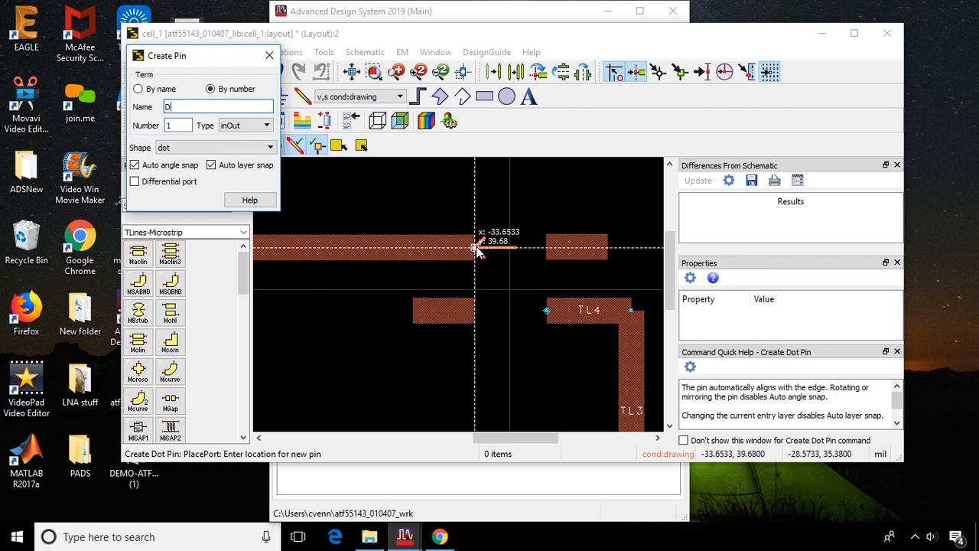
pyautogui.click(476, 248)
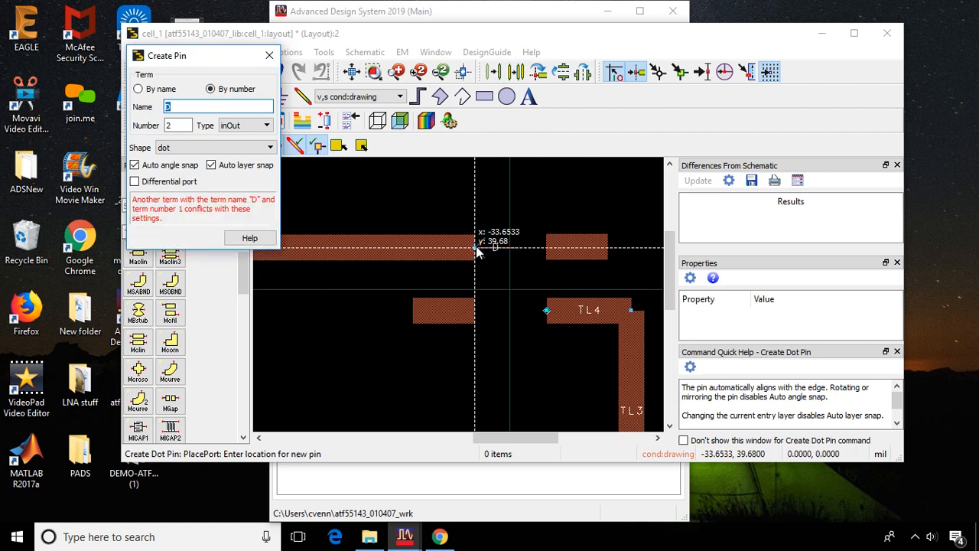
# - Create pin number 2 named S1 at the middle of the lower rectangle's right edge, rotated to point into the pad
pyautogui.click(176, 106)
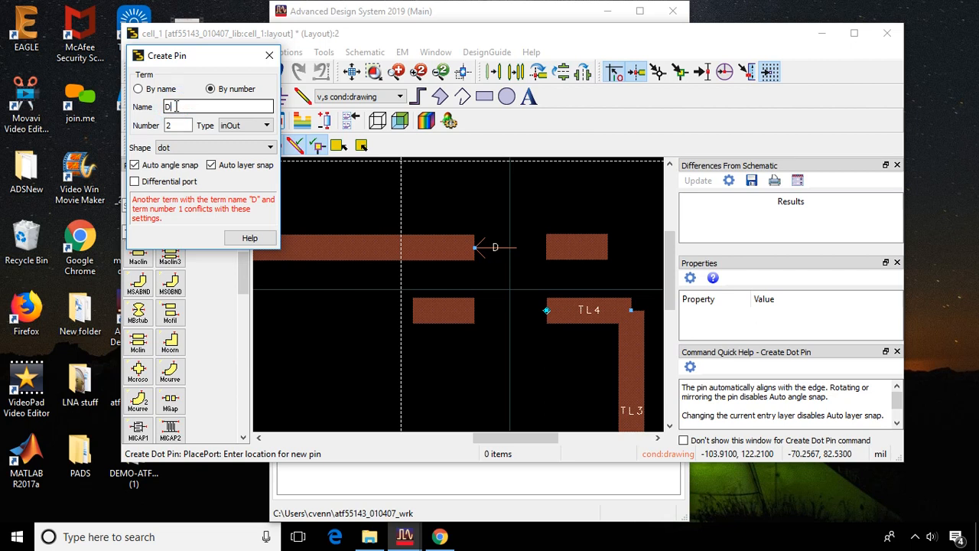
pyautogui.press('BackSpace')
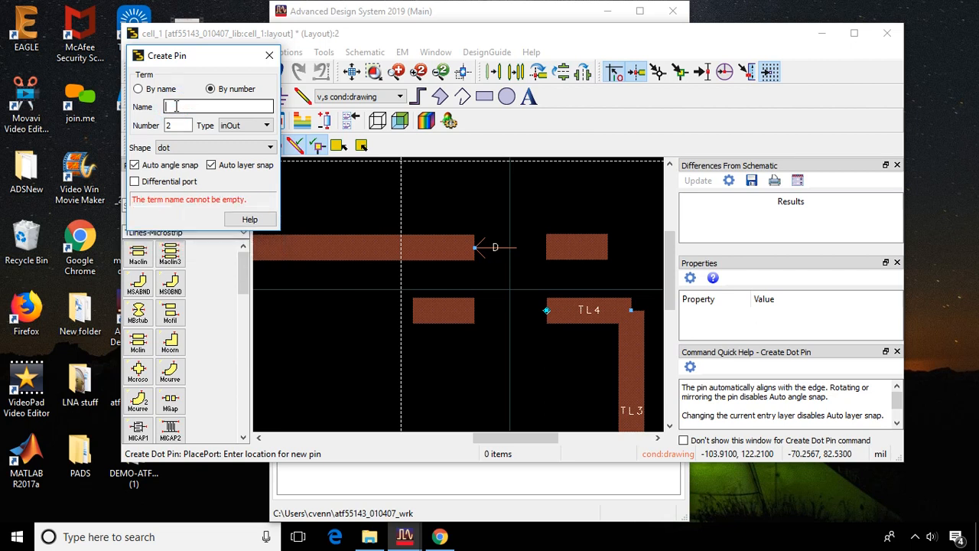
pyautogui.write('S1')
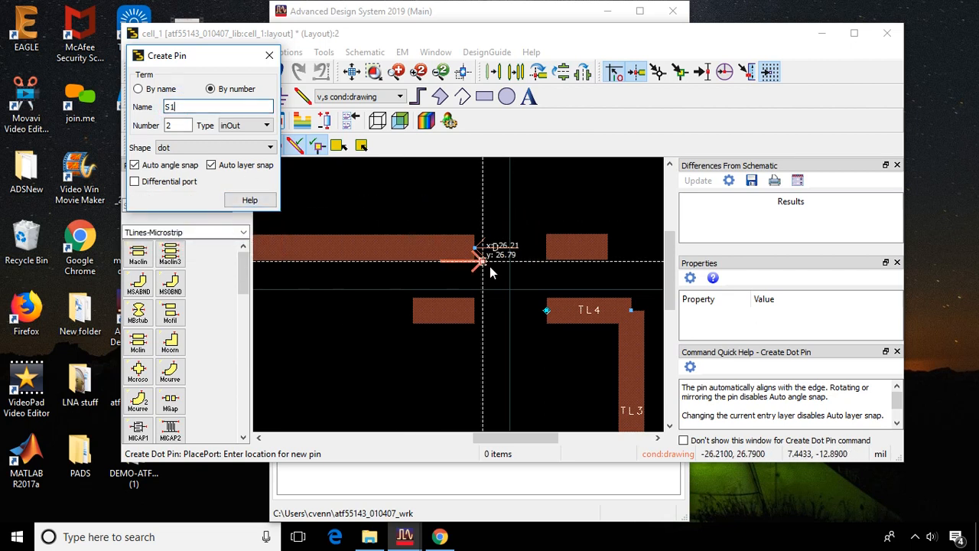
pyautogui.hotkey('ctrl', 'r')
pyautogui.hotkey('ctrl', 'r')
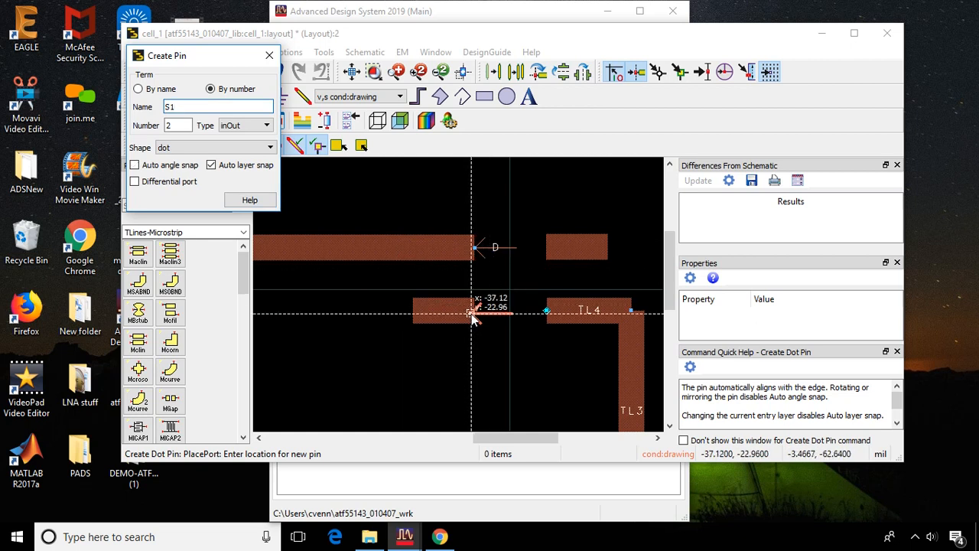
pyautogui.scroll(5, 473, 313)
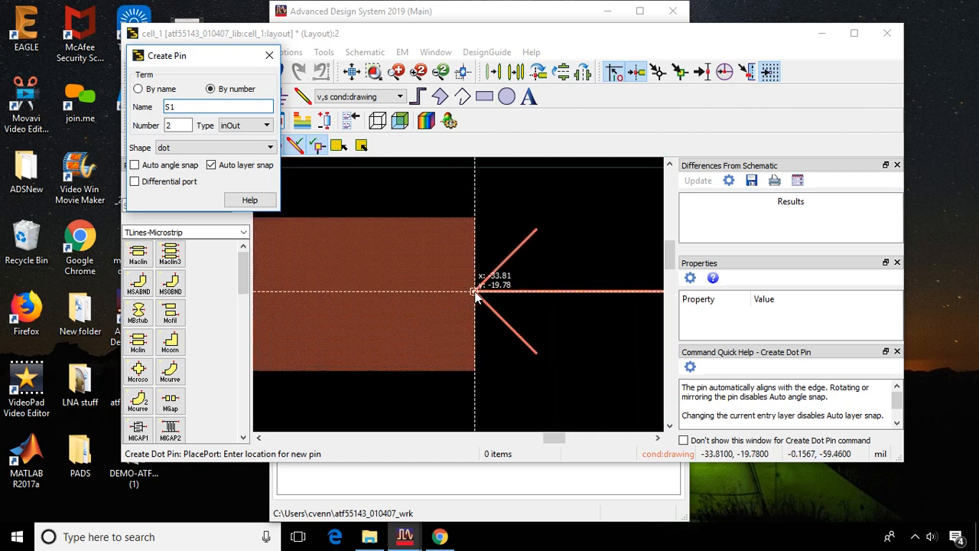
pyautogui.click(473, 293)
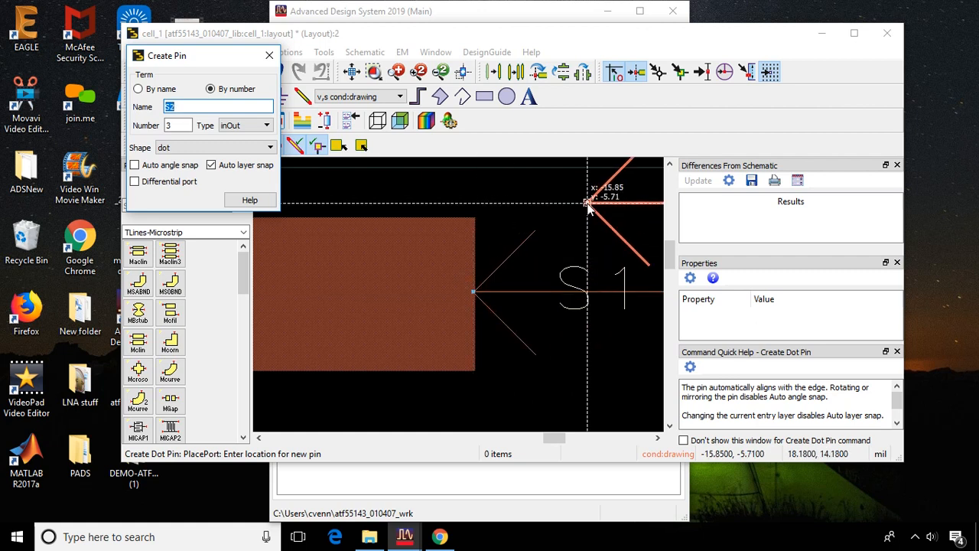
pyautogui.press('Escape')
pyautogui.scroll(-3, 535, 253)
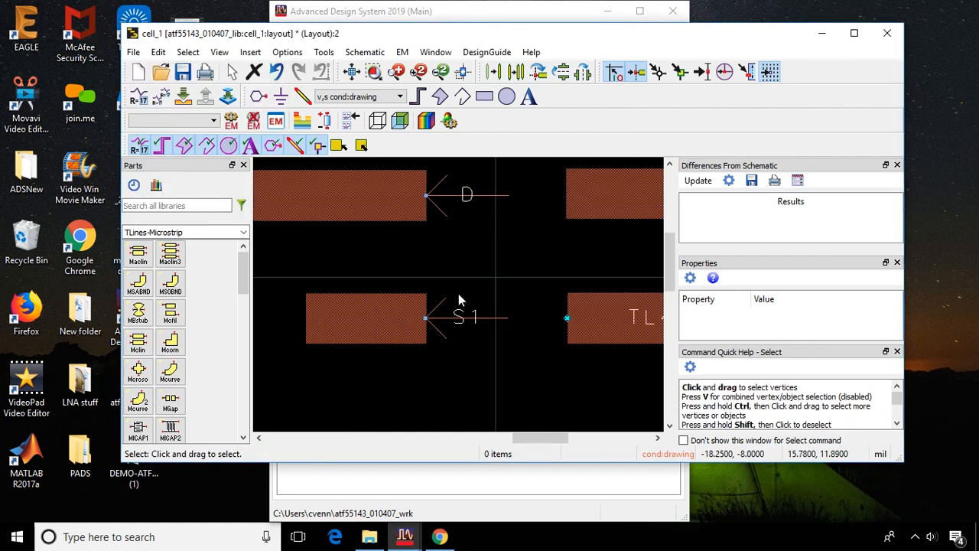
pyautogui.scroll(-1, 458, 293)
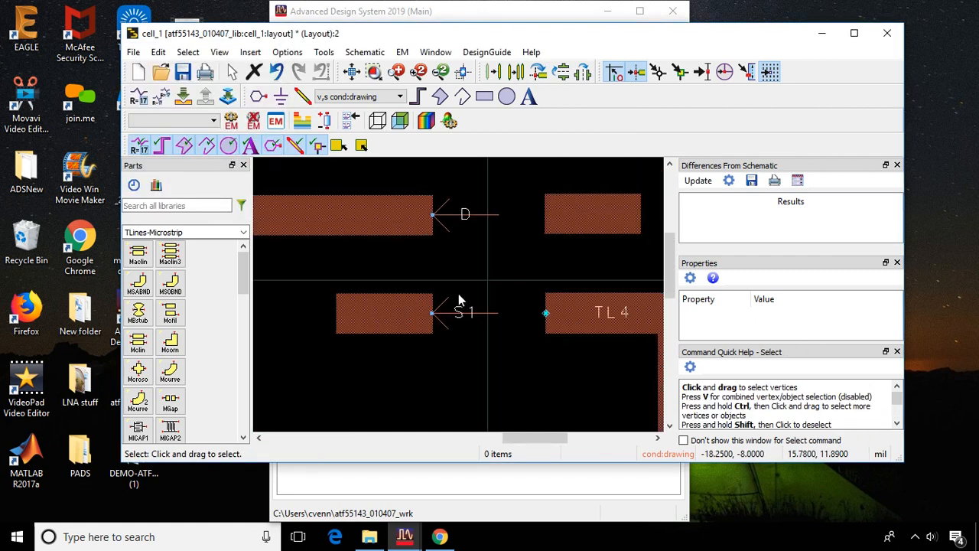
# - Try to place a pin named D at the open end of TL4
pyautogui.click(258, 96)
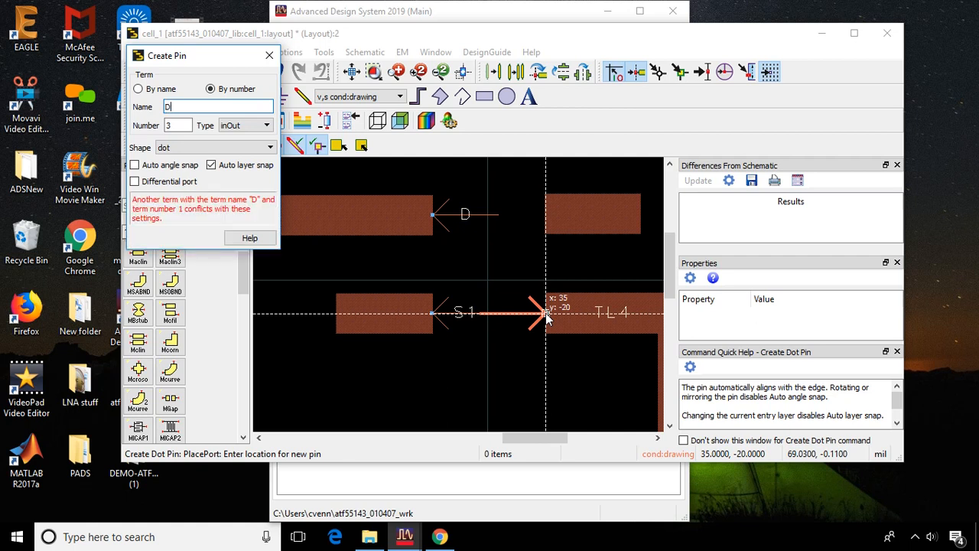
pyautogui.click(547, 313)
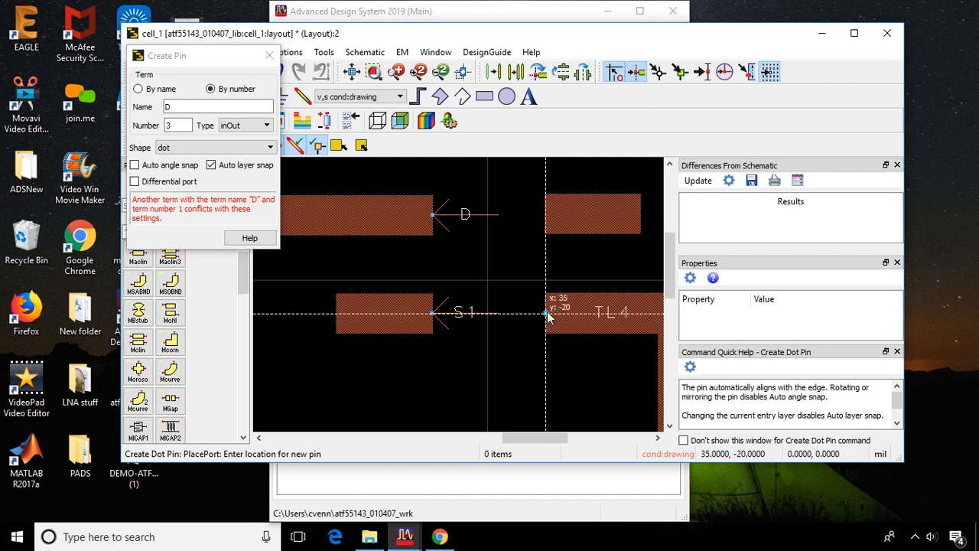
pyautogui.click(204, 108)
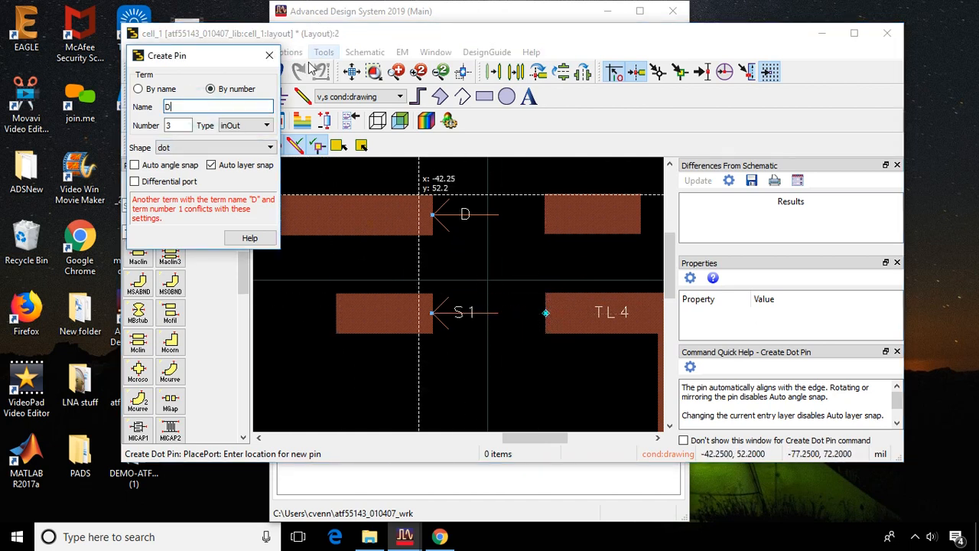
pyautogui.click(269, 55)
pyautogui.click(258, 98)
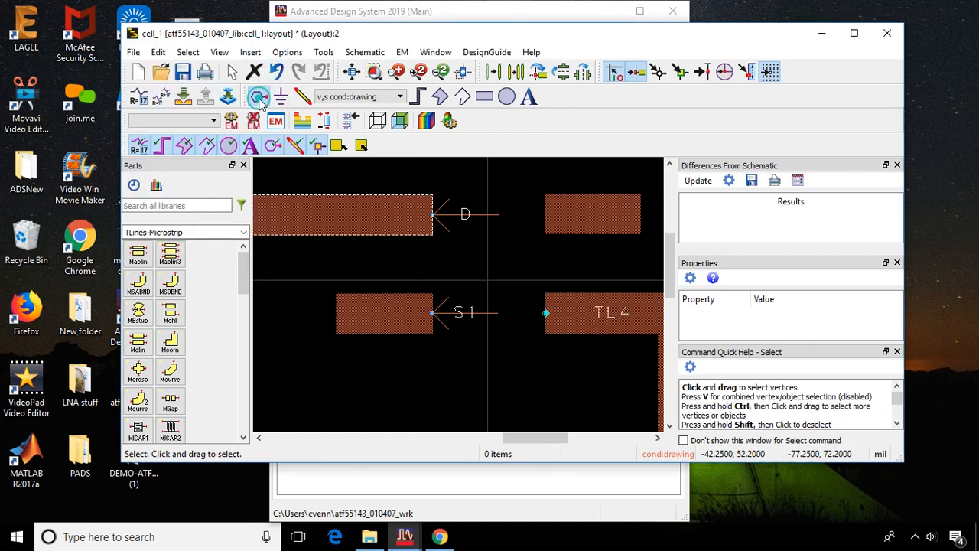
pyautogui.click(541, 314)
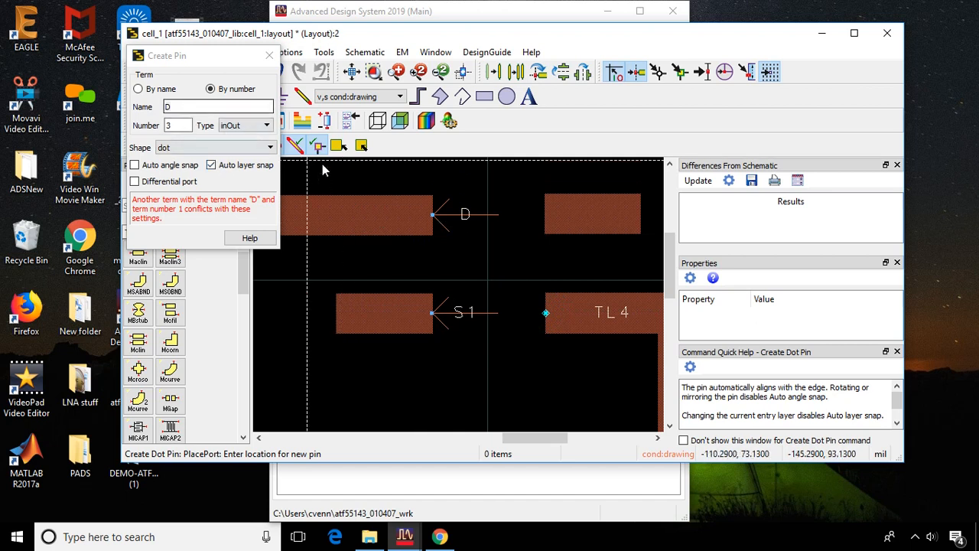
pyautogui.click(271, 57)
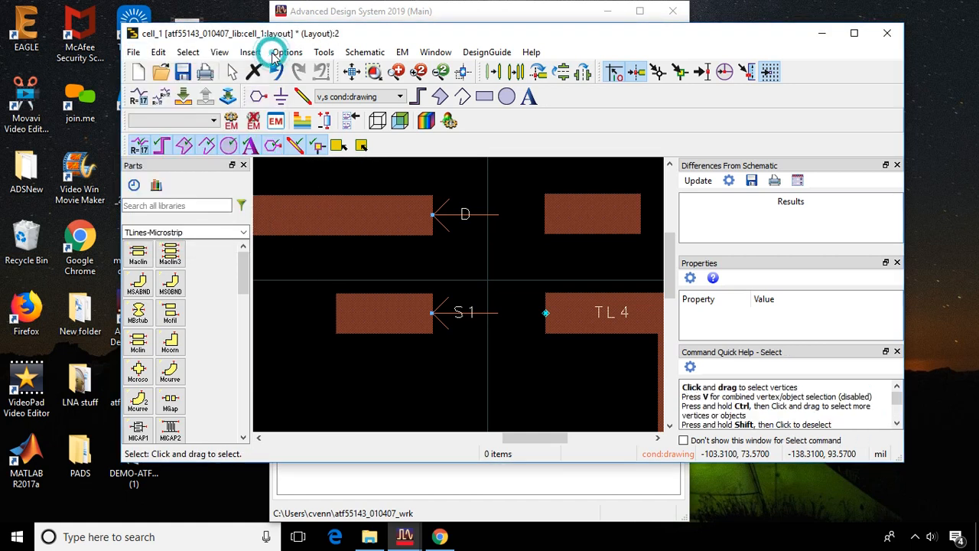
# - Rename the pin at the end of TL1 to G
pyautogui.click(472, 218)
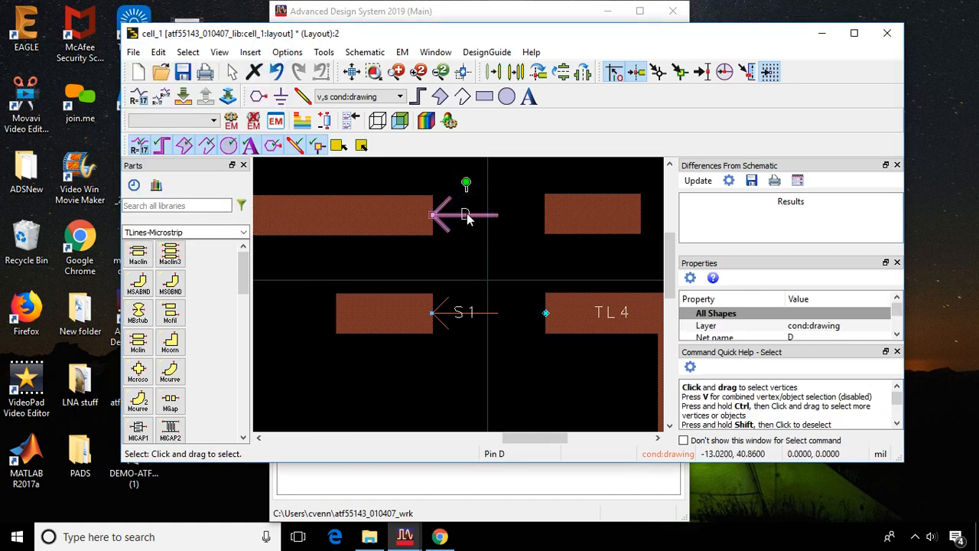
pyautogui.doubleClick(466, 215)
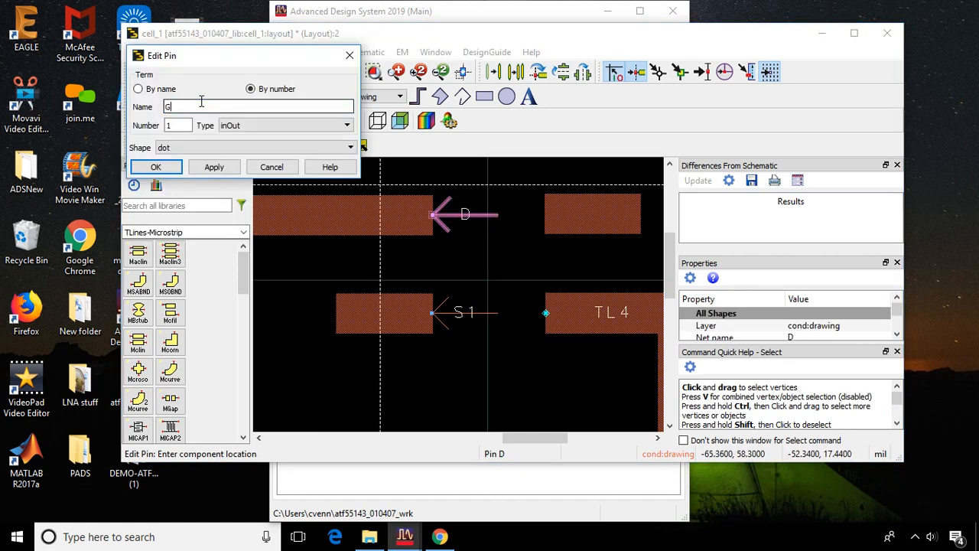
pyautogui.write('G')
pyautogui.press('Return')
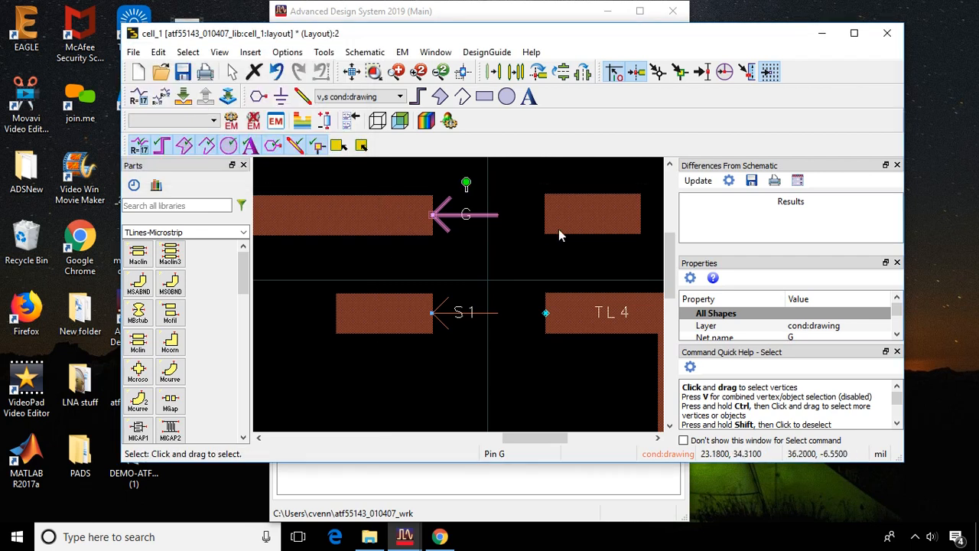
pyautogui.click(532, 264)
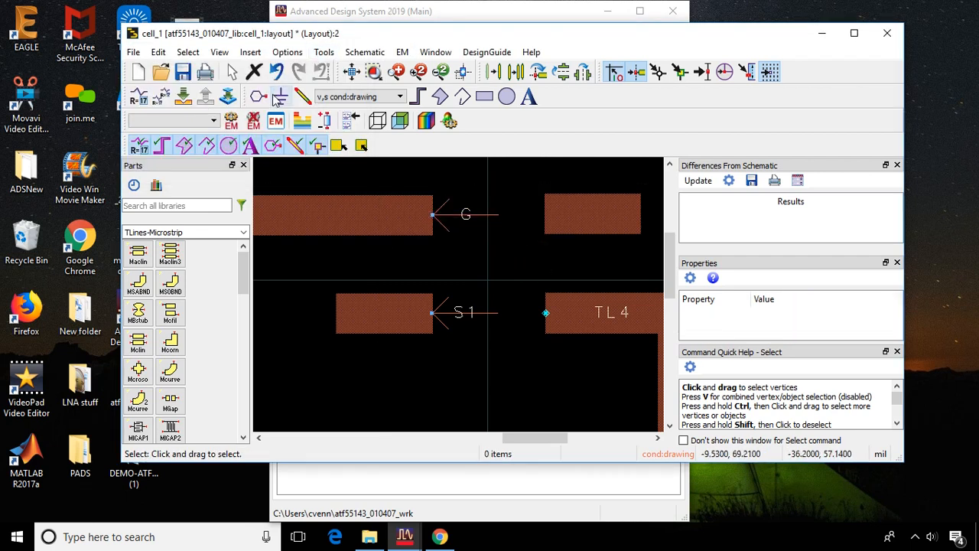
# - Create pin number 3 named D at the open end of TL4
pyautogui.click(260, 97)
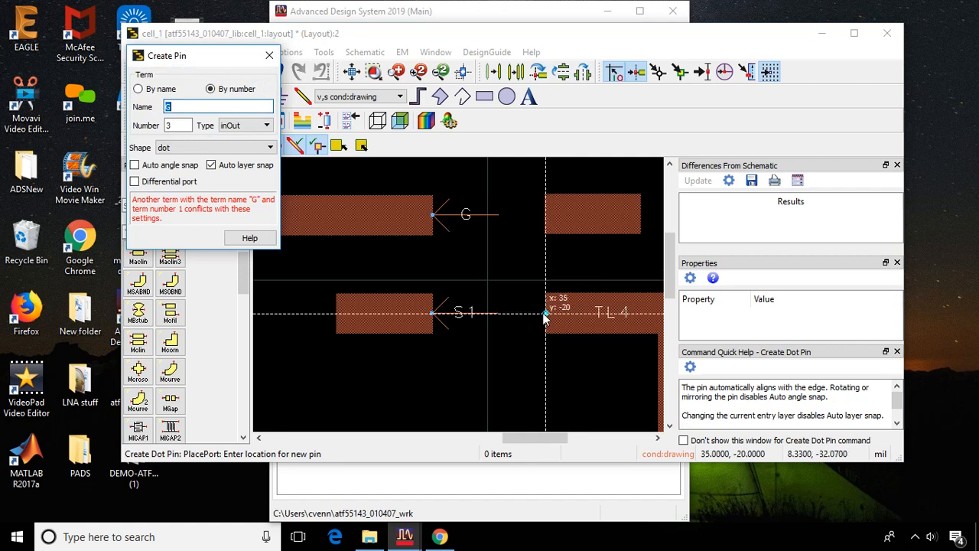
pyautogui.write('D')
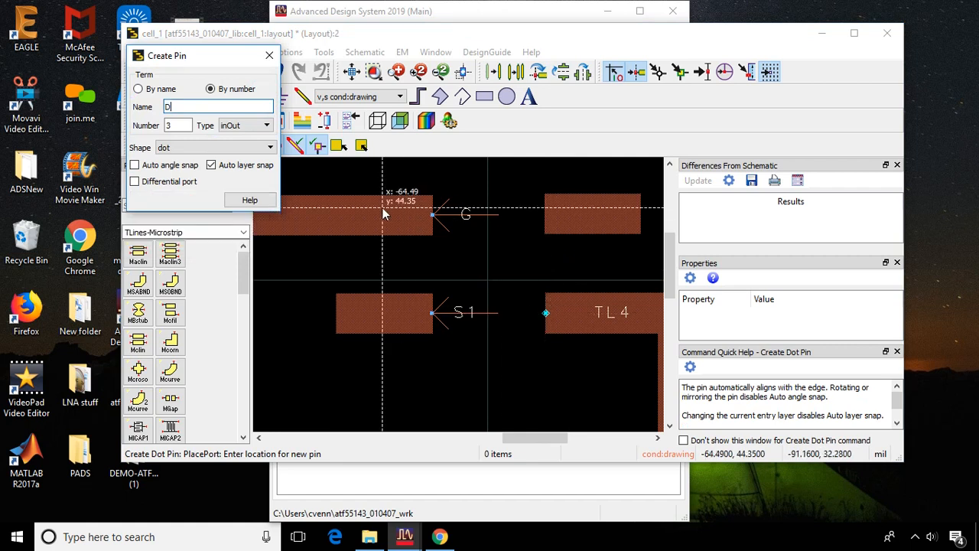
pyautogui.click(544, 316)
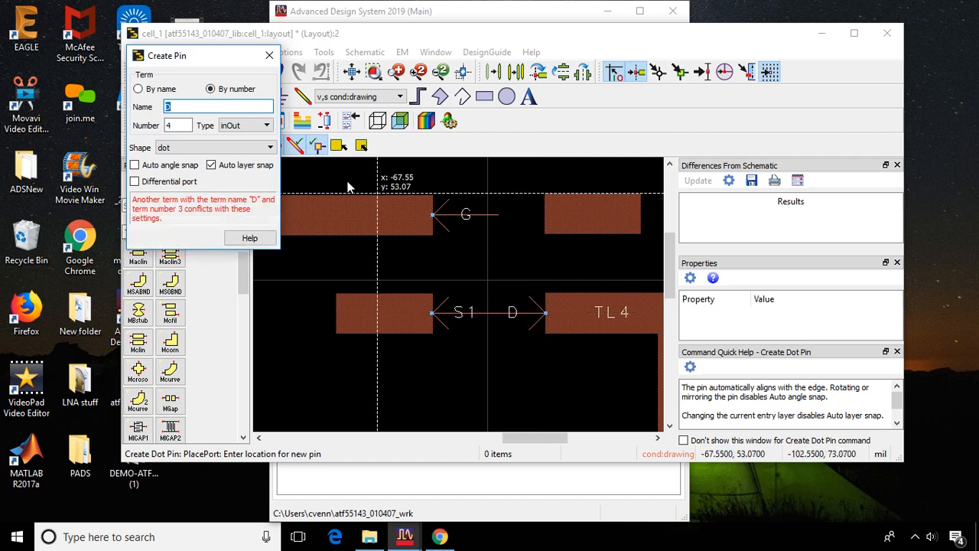
# - Create pin number 4 named S2 at the middle of the upper rectangle's left edge and finish pin placement
pyautogui.write('S2')
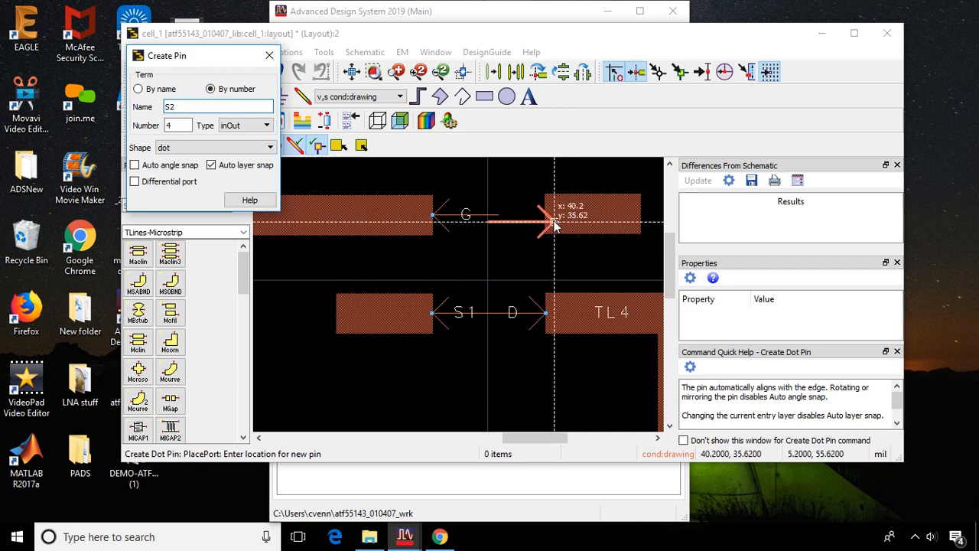
pyautogui.scroll(2, 550, 218)
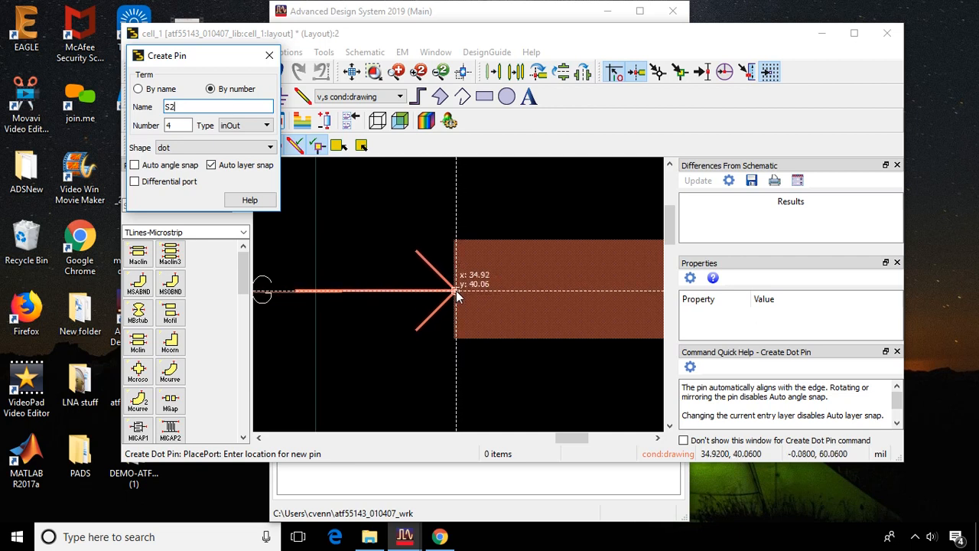
pyautogui.click(457, 292)
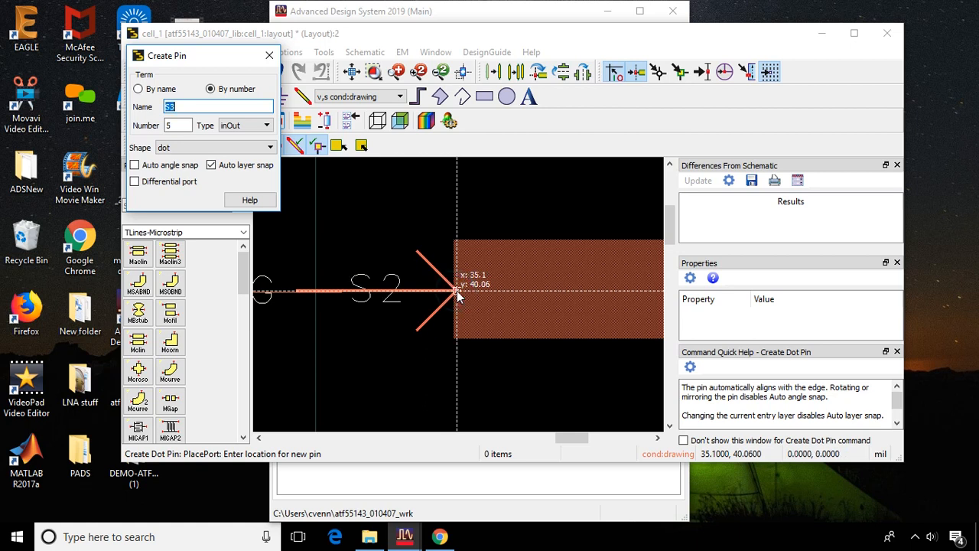
pyautogui.click(269, 58)
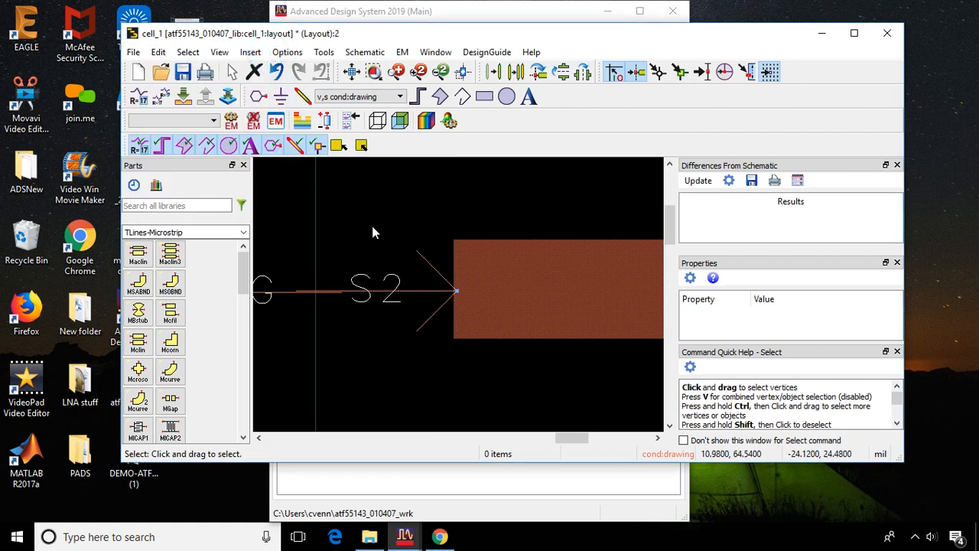
pyautogui.scroll(-2, 447, 285)
pyautogui.scroll(-2, 448, 289)
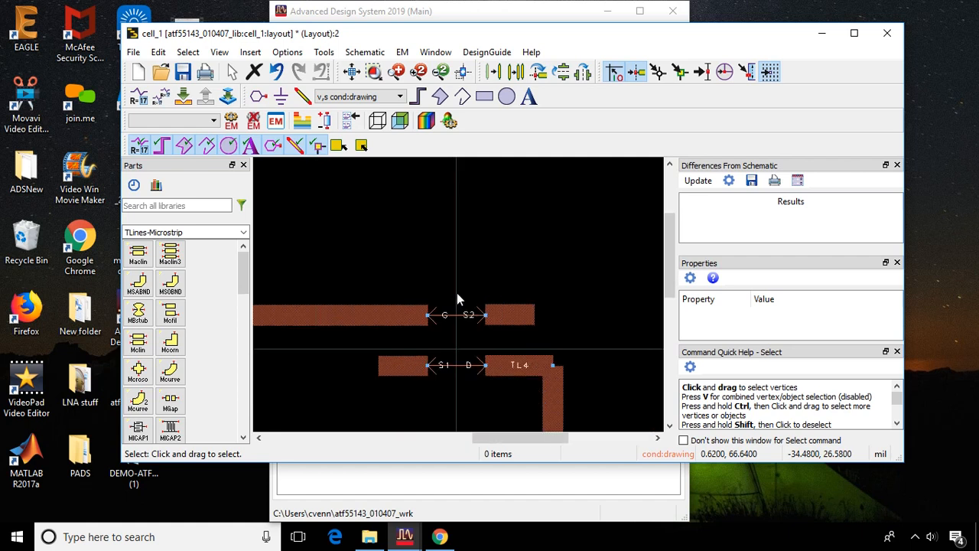
# - Create pin number 5 named P1 at the corner where TL1 meets TL2
pyautogui.moveTo(497, 438); pyautogui.dragTo(383, 454)
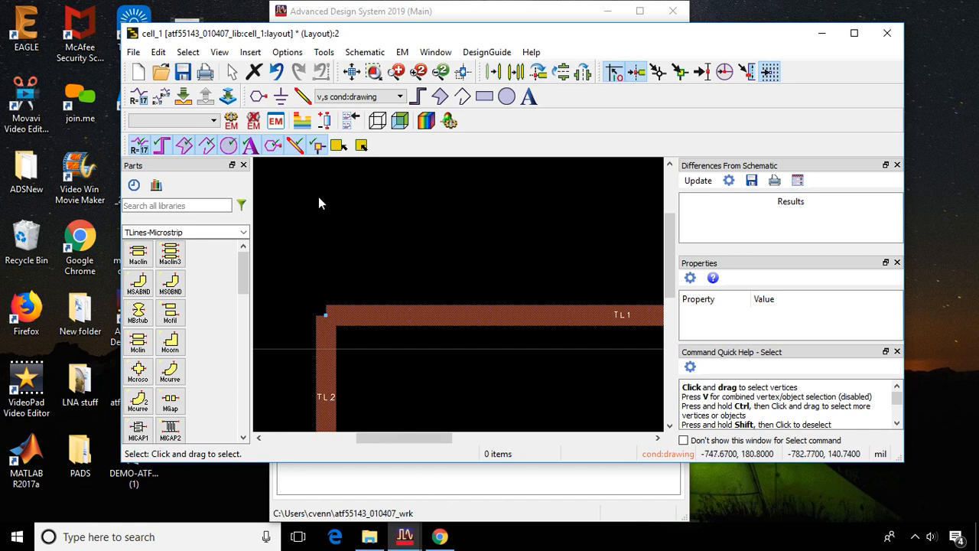
pyautogui.click(259, 96)
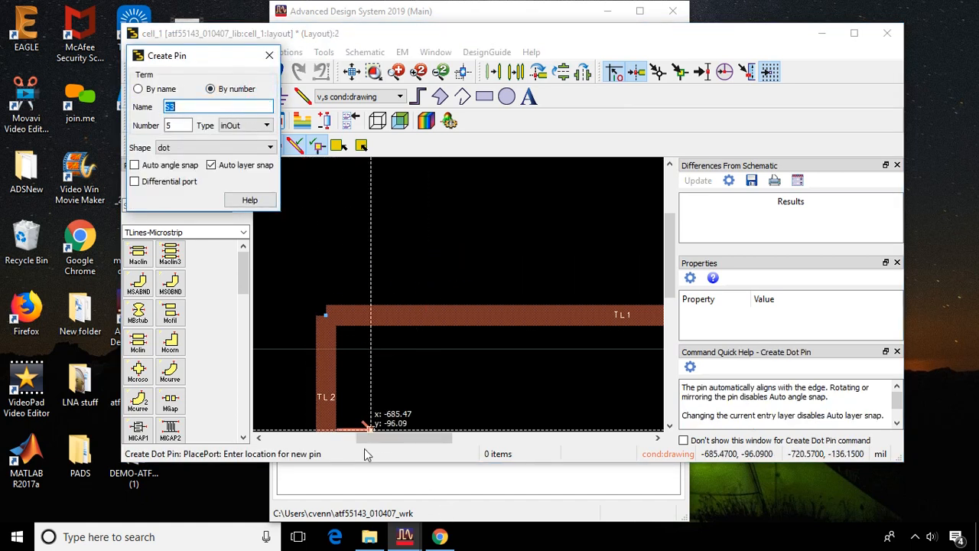
pyautogui.moveTo(383, 441); pyautogui.dragTo(528, 442)
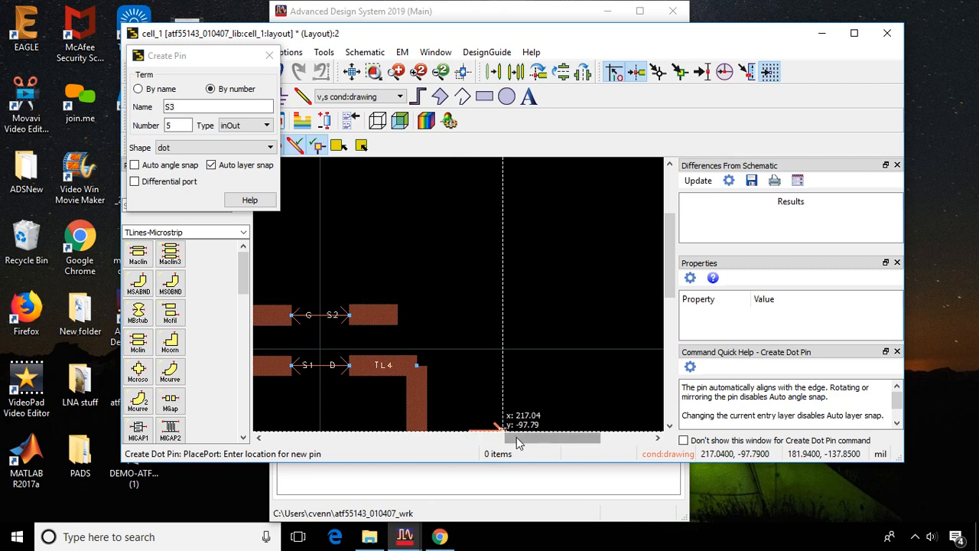
pyautogui.moveTo(516, 437); pyautogui.dragTo(342, 438)
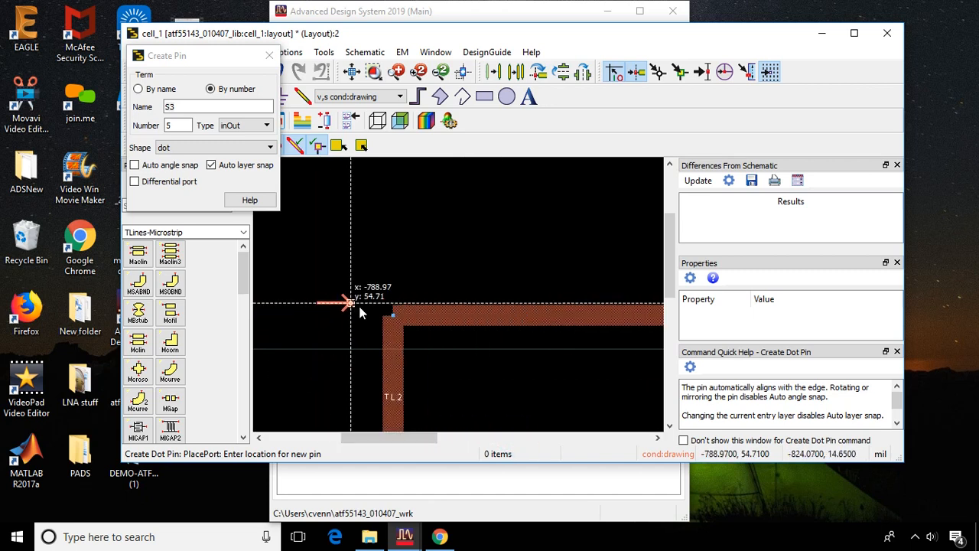
pyautogui.doubleClick(177, 107)
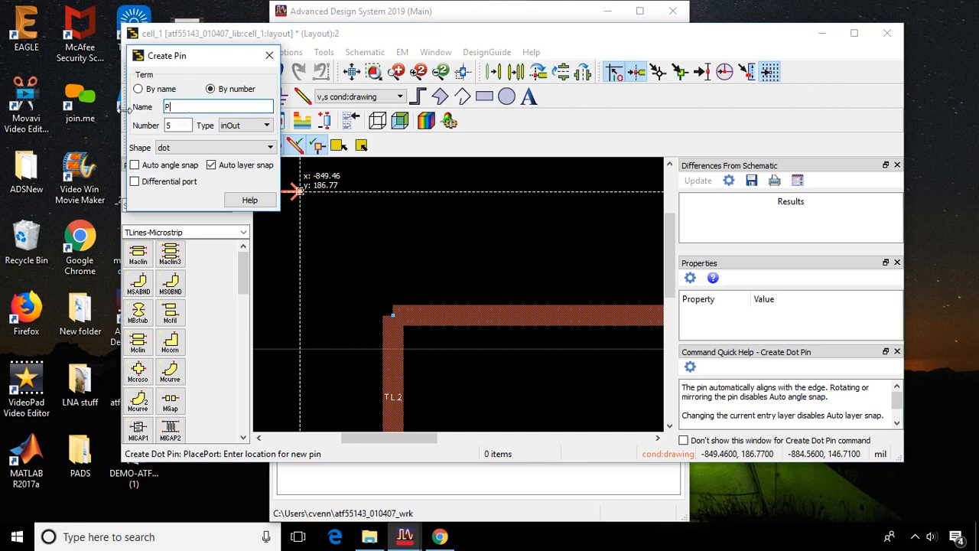
pyautogui.click(392, 315)
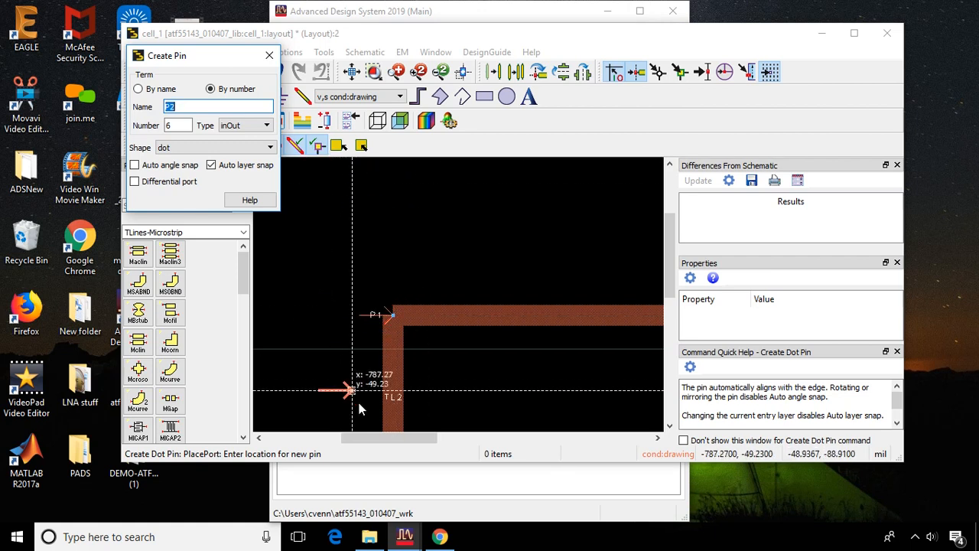
# - Create pin number 6 named P2 at the corner where TL4 meets TL3 and finish pin placement
pyautogui.moveTo(372, 438); pyautogui.dragTo(540, 380)
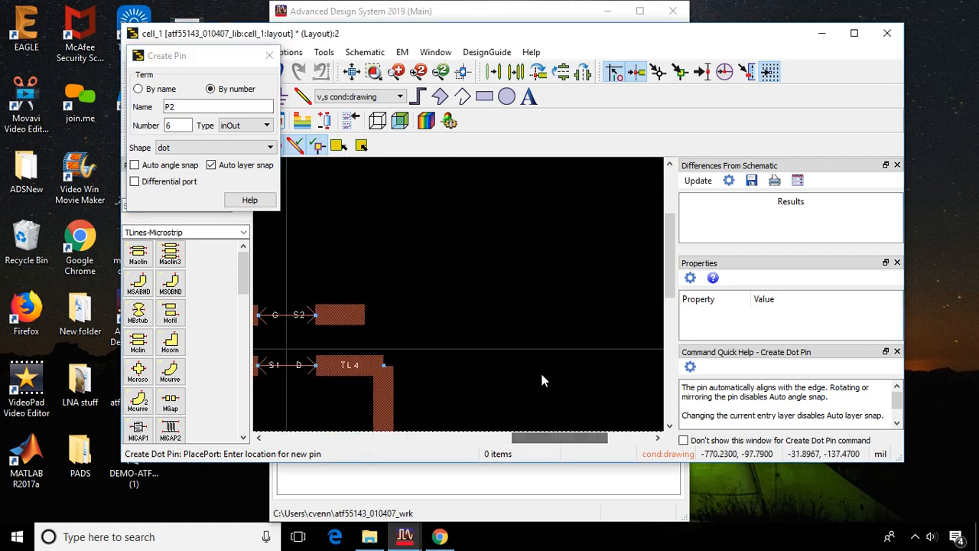
pyautogui.click(384, 366)
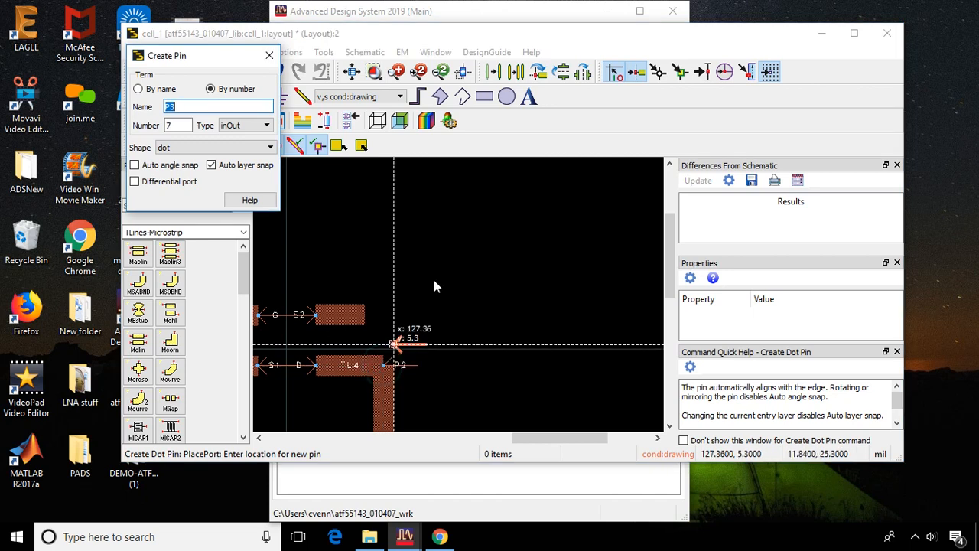
pyautogui.click(270, 57)
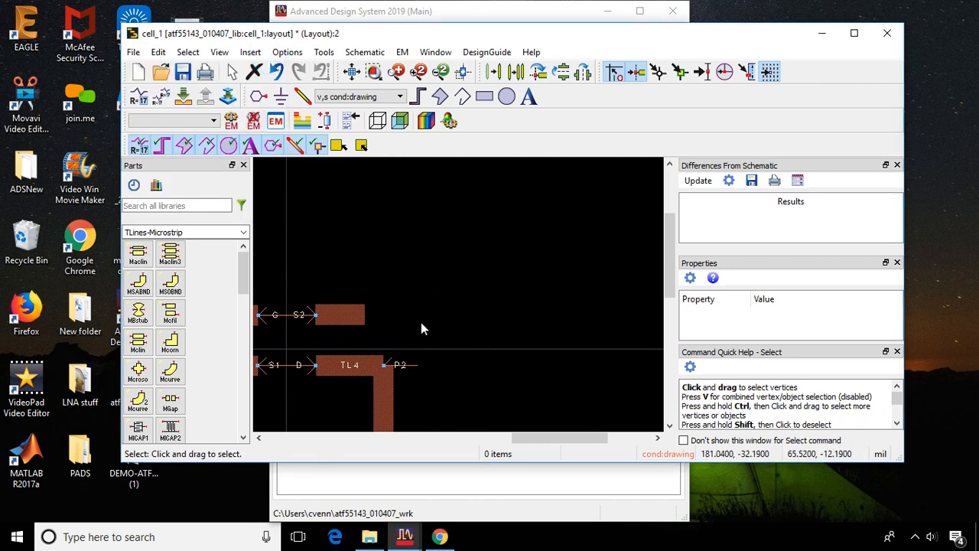
# - Draw one large rectangle enclosing all the microstrip lines, transistor pads and pins with a small margin
pyautogui.scroll(-3, 413, 295)
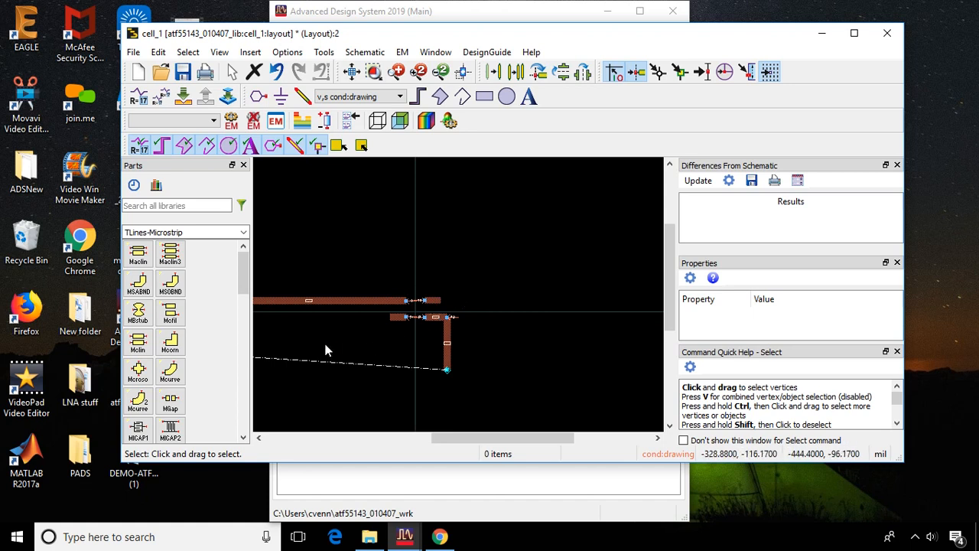
pyautogui.scroll(-2, 424, 312)
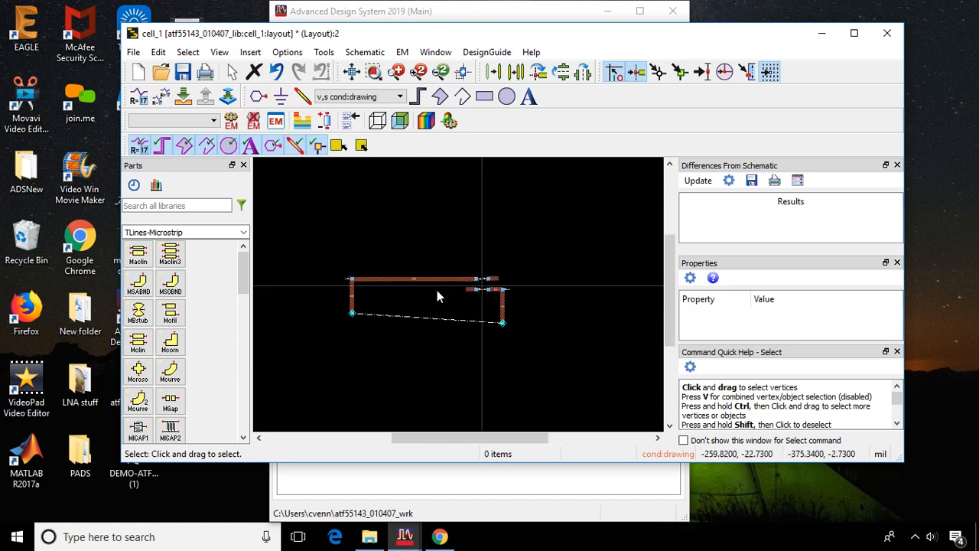
pyautogui.scroll(1, 433, 293)
pyautogui.scroll(1, 452, 300)
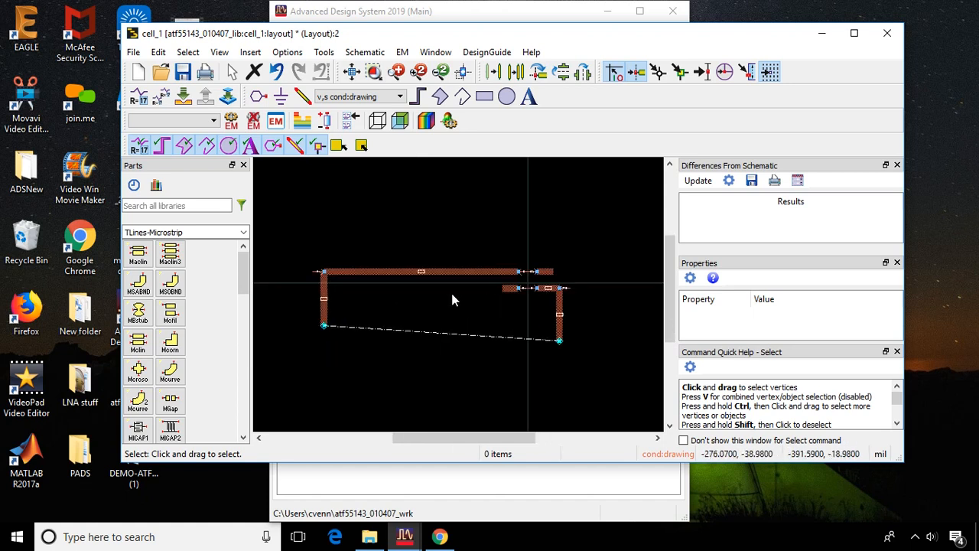
pyautogui.click(484, 97)
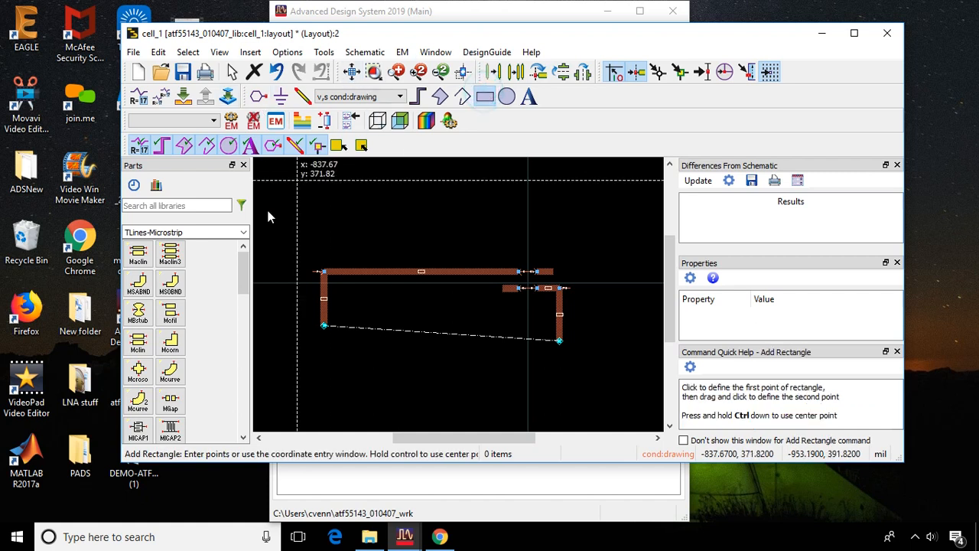
pyautogui.click(310, 257)
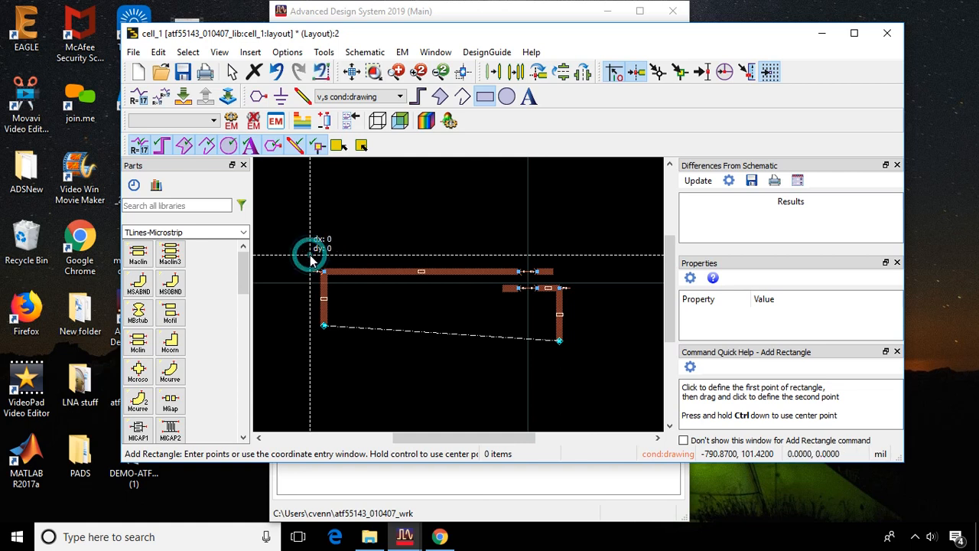
pyautogui.click(573, 353)
pyautogui.press('Escape')
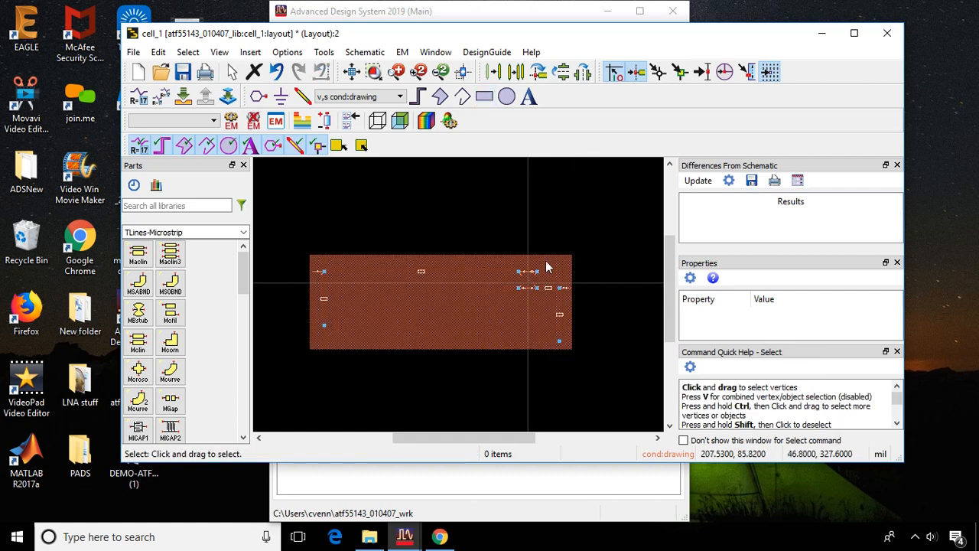
# - Change the large enclosing rectangle's layer to cond2:drawing
pyautogui.click(550, 262)
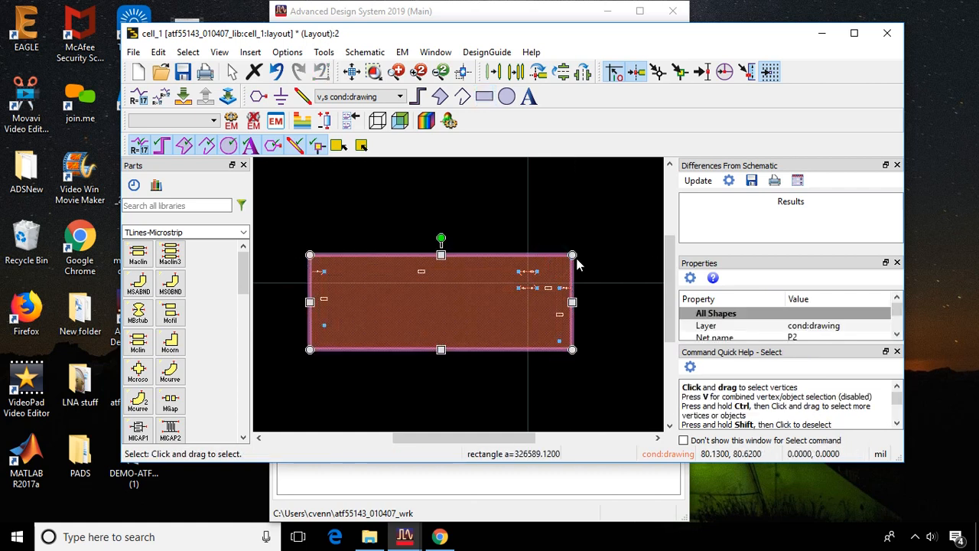
pyautogui.click(496, 273)
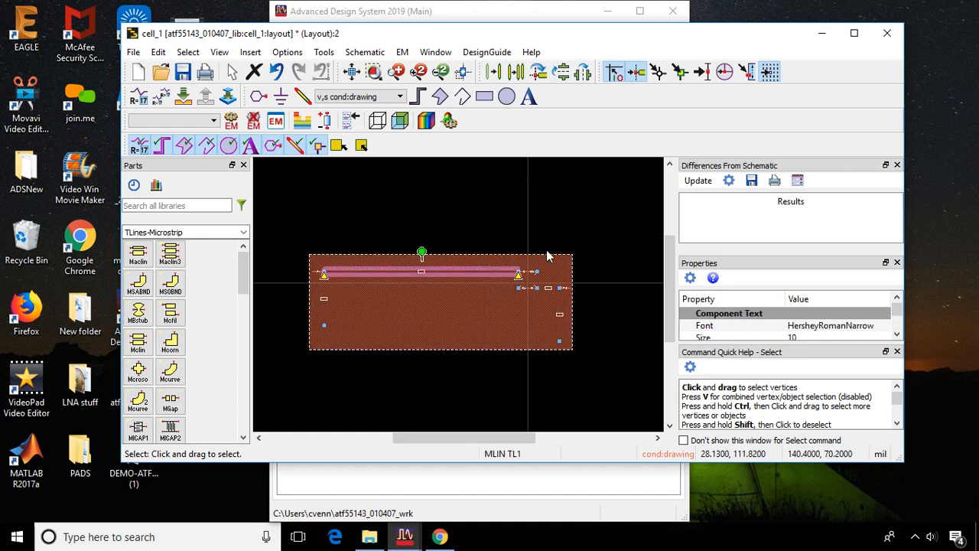
pyautogui.click(560, 271)
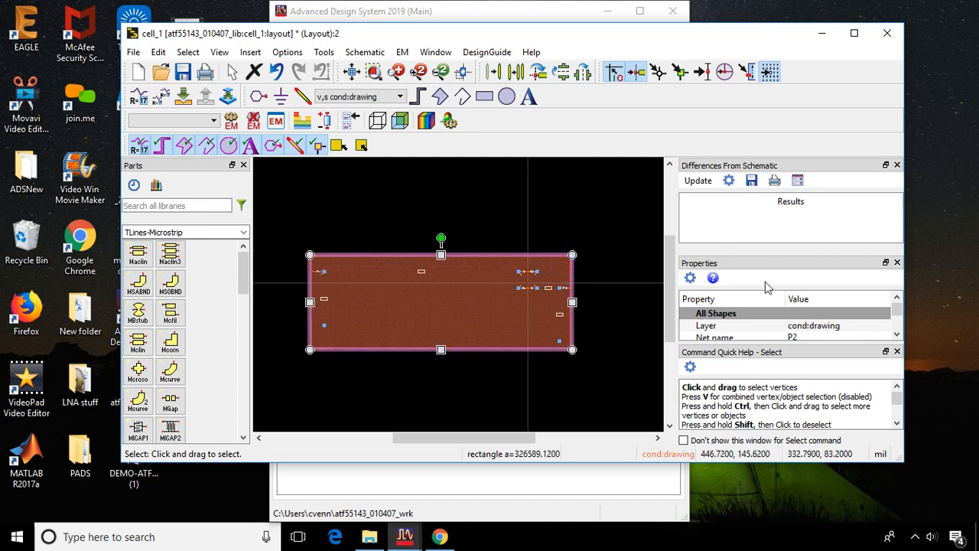
pyautogui.click(864, 329)
pyautogui.click(883, 328)
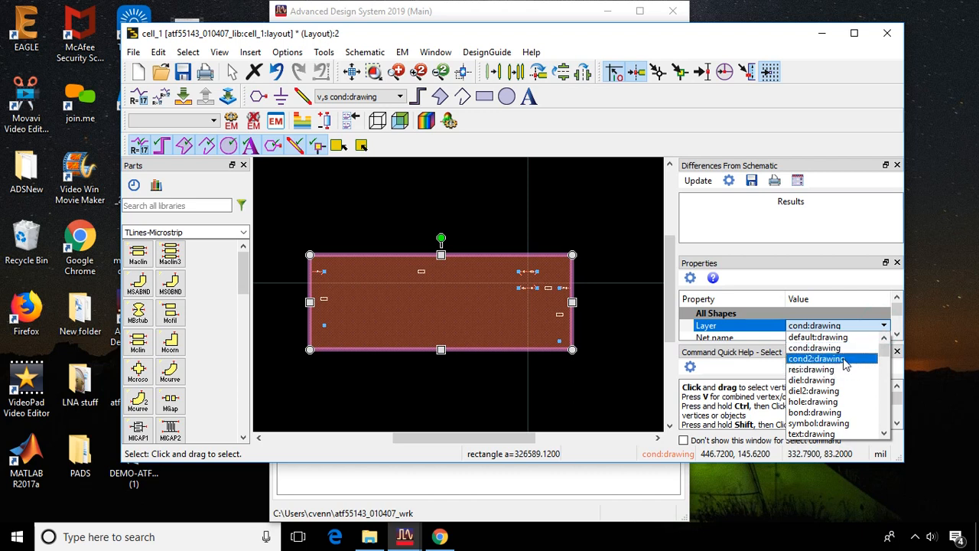
pyautogui.click(824, 359)
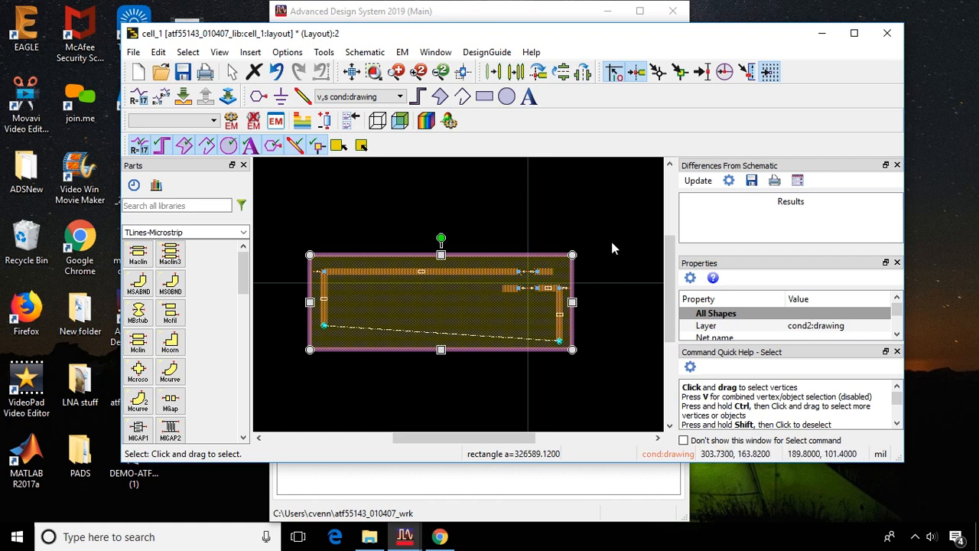
pyautogui.click(608, 292)
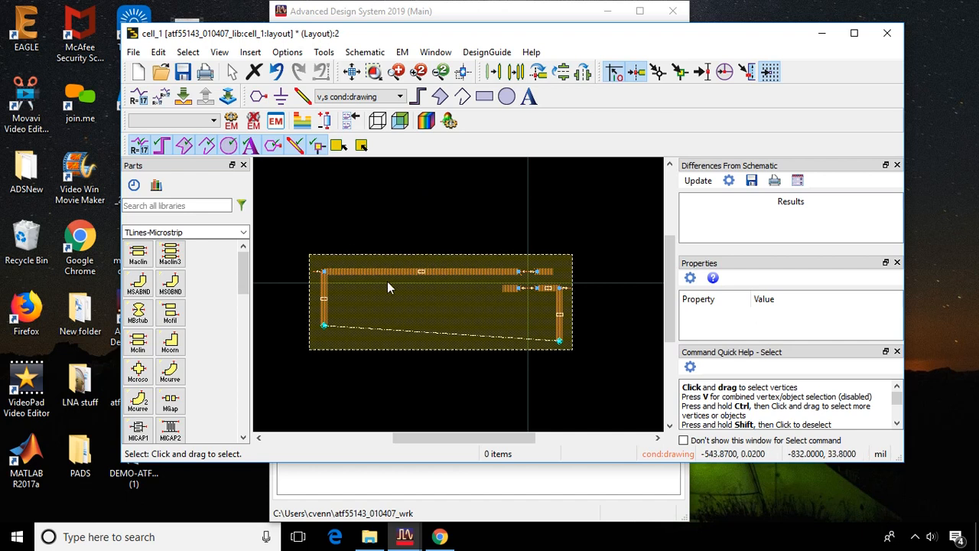
# - Create pin number 7 on the left edge of the cond2 rectangle, just below P1, and finish pin placement
pyautogui.scroll(3, 413, 288)
pyautogui.scroll(-2, 458, 294)
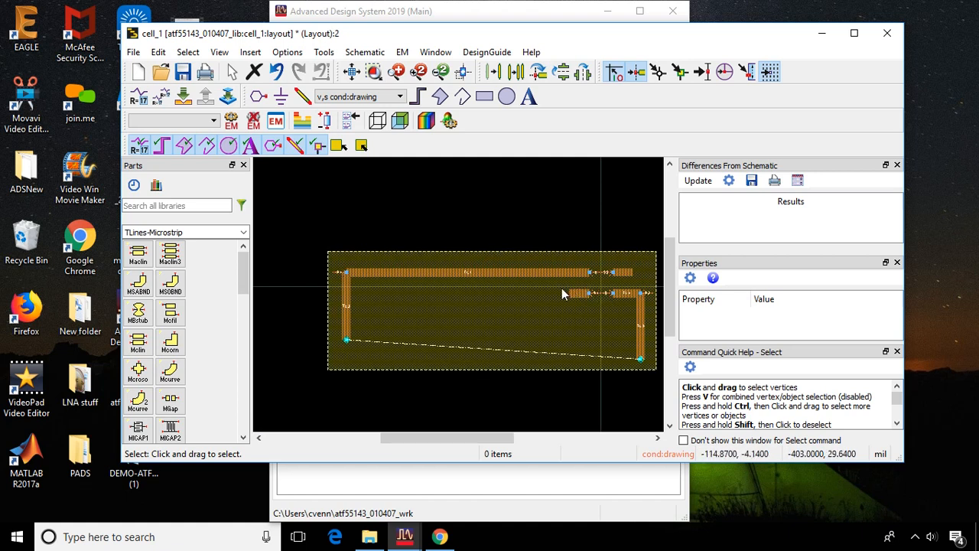
pyautogui.scroll(3, 562, 288)
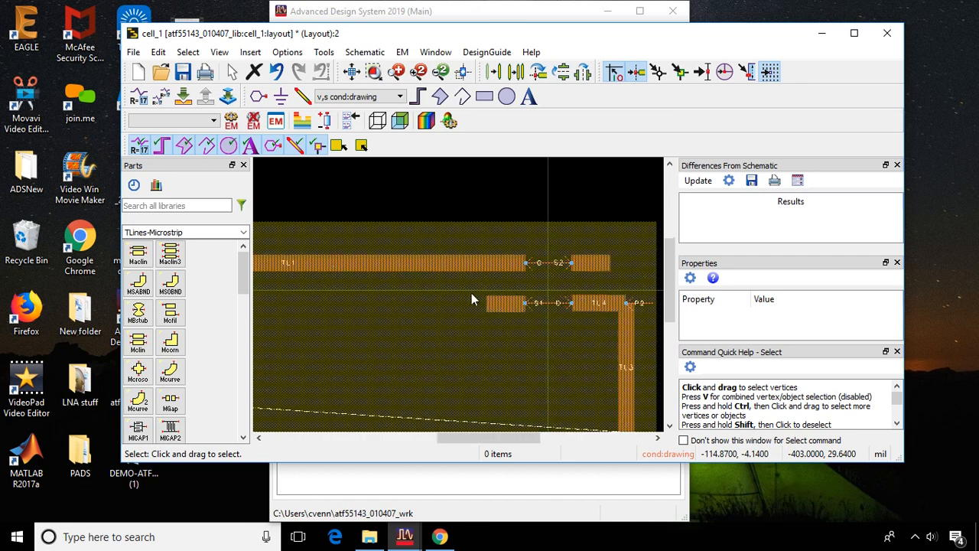
pyautogui.scroll(-3, 465, 294)
pyautogui.moveTo(460, 437); pyautogui.dragTo(437, 441)
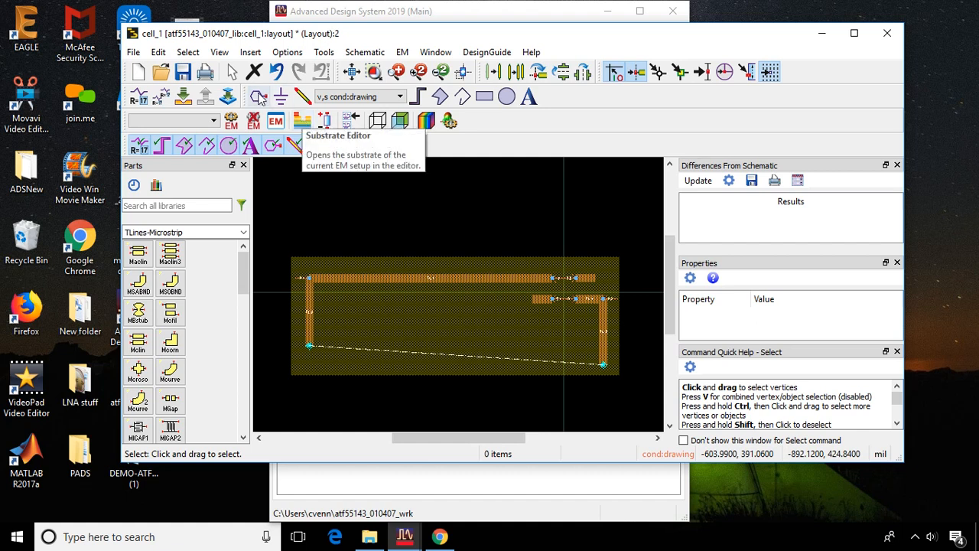
pyautogui.click(258, 96)
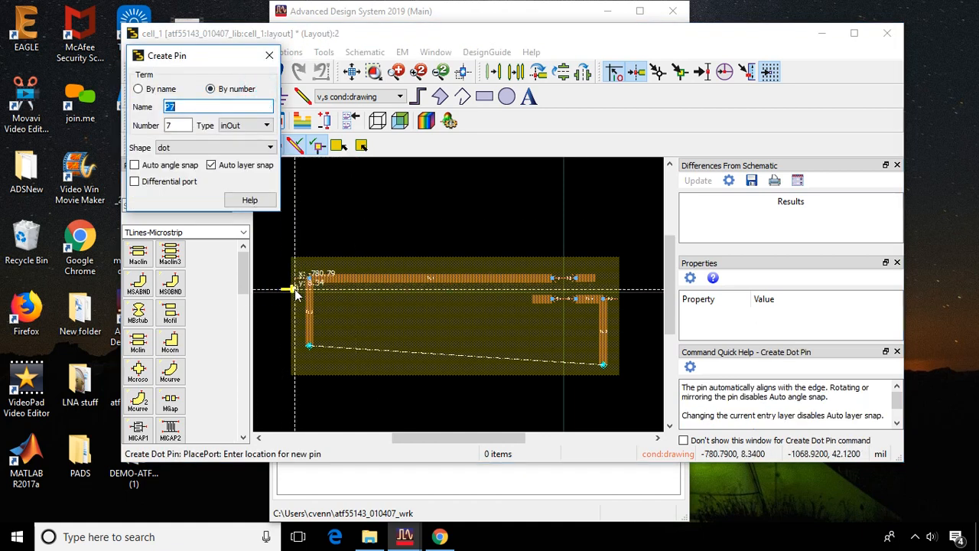
pyautogui.scroll(5, 296, 293)
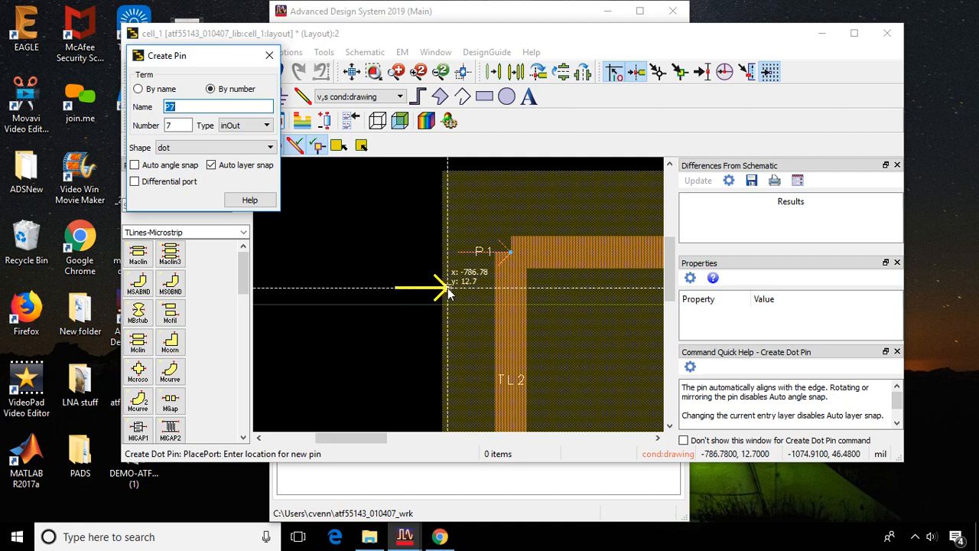
pyautogui.click(449, 293)
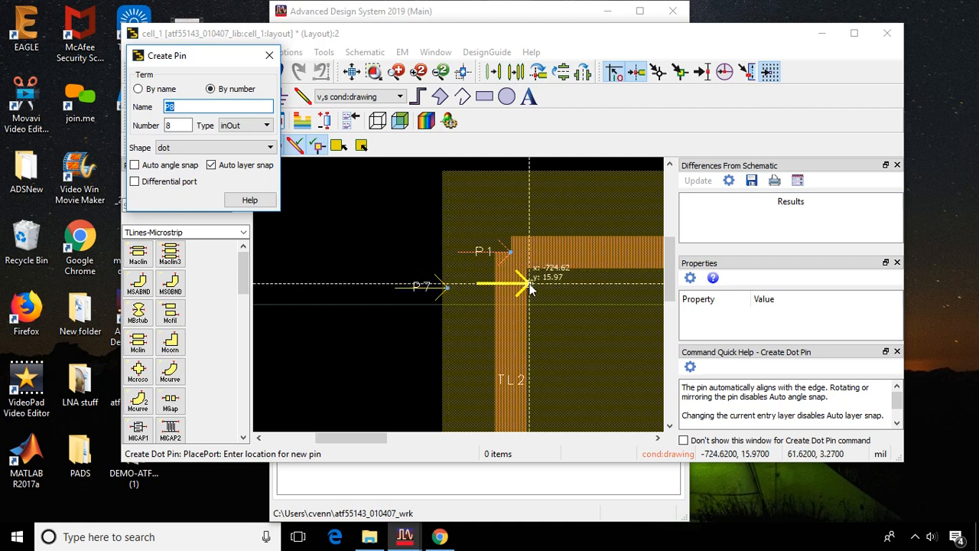
pyautogui.press('Escape')
# - Rename pin number 7 on the cond2 rectangle's edge to gnd!
pyautogui.doubleClick(435, 290)
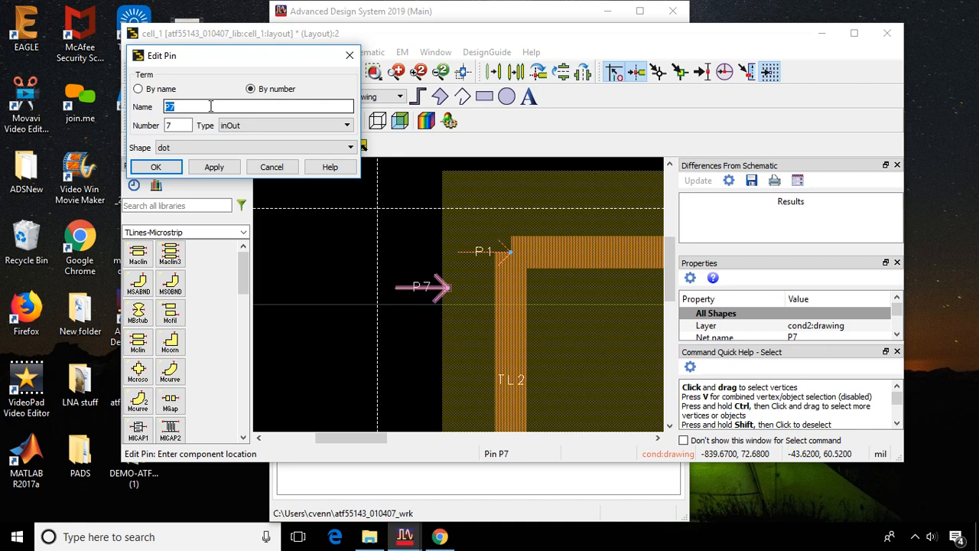
pyautogui.write('gnd!')
pyautogui.click(157, 167)
pyautogui.moveTo(415, 329)
pyautogui.mouseDown()
pyautogui.moveTo(444, 295)
pyautogui.moveTo(433, 324)
pyautogui.mouseUp()
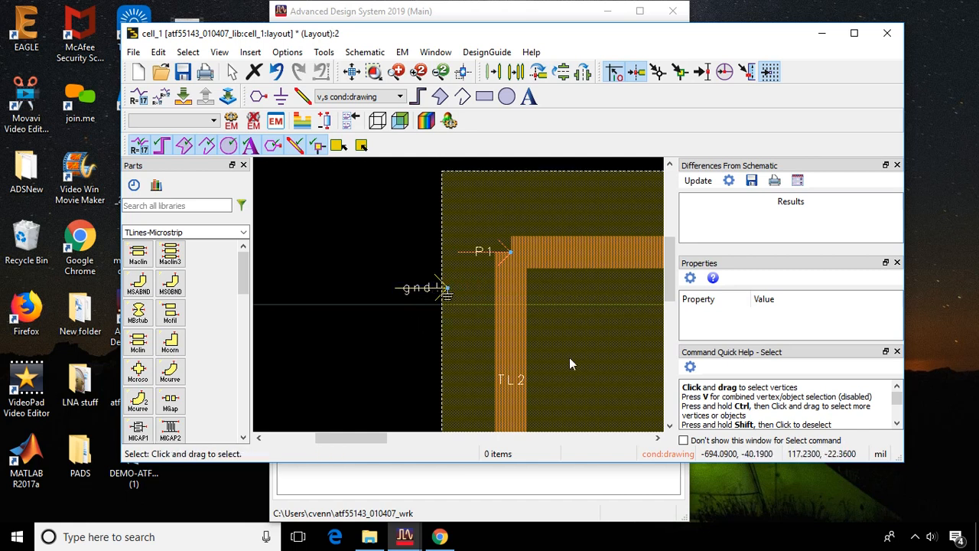
# - Create pin number 8 named GND_D near the cond2 rectangle's right edge, just above P2, and finish pin placement
pyautogui.scroll(-3, 419, 284)
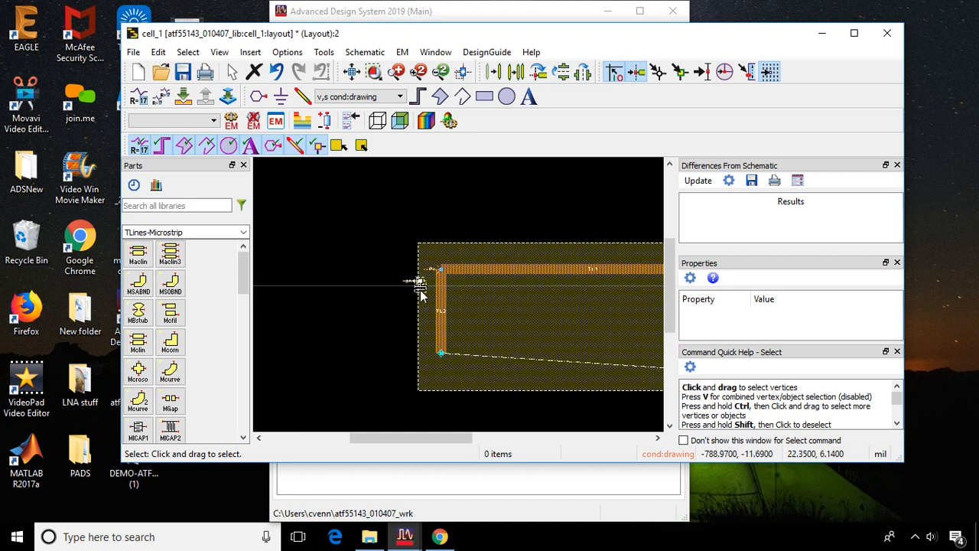
pyautogui.scroll(3, 455, 296)
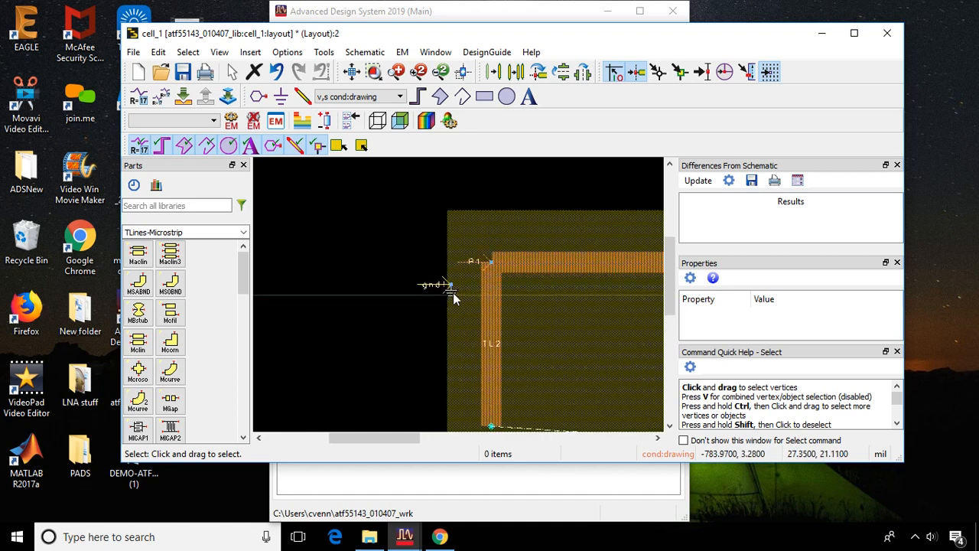
pyautogui.scroll(-1, 458, 299)
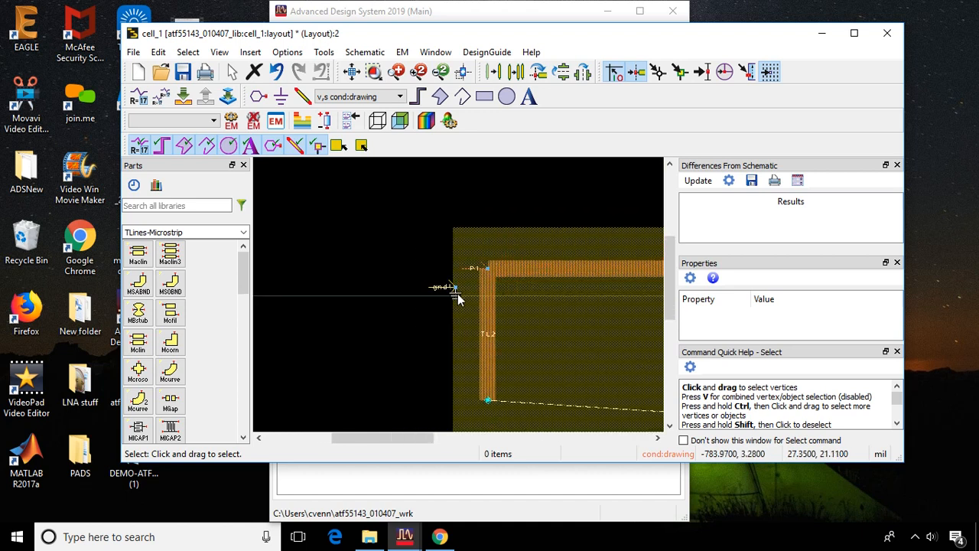
pyautogui.scroll(-1, 457, 298)
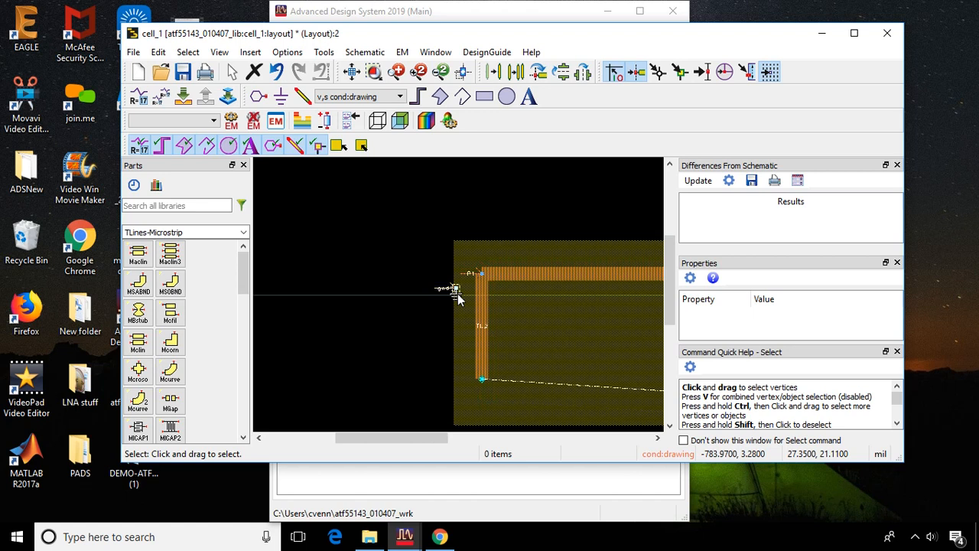
pyautogui.moveTo(391, 435); pyautogui.dragTo(501, 440)
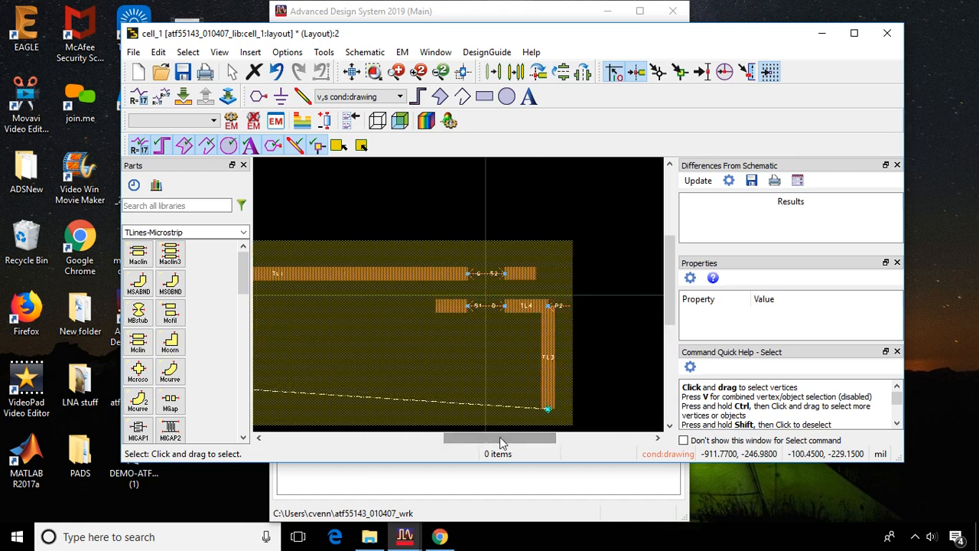
pyautogui.click(259, 97)
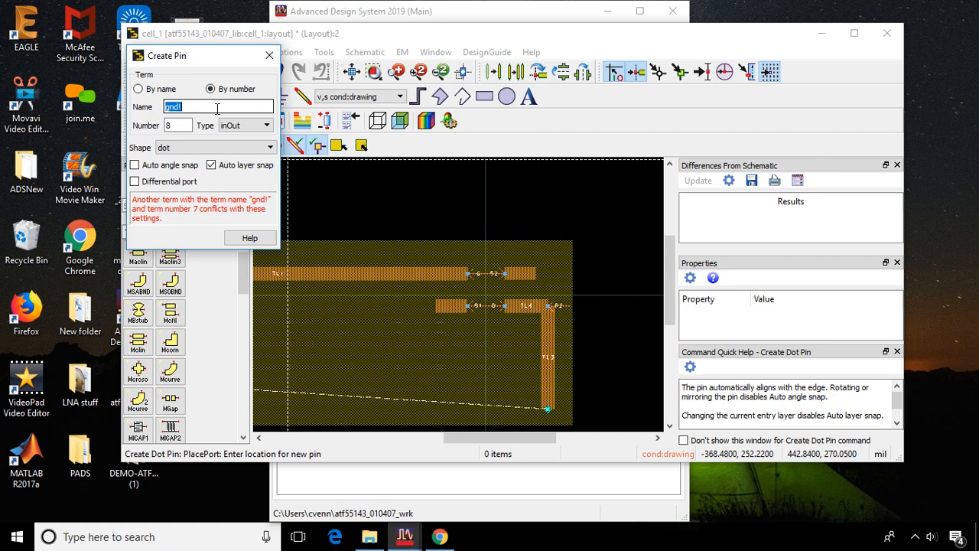
pyautogui.press('BackSpace')
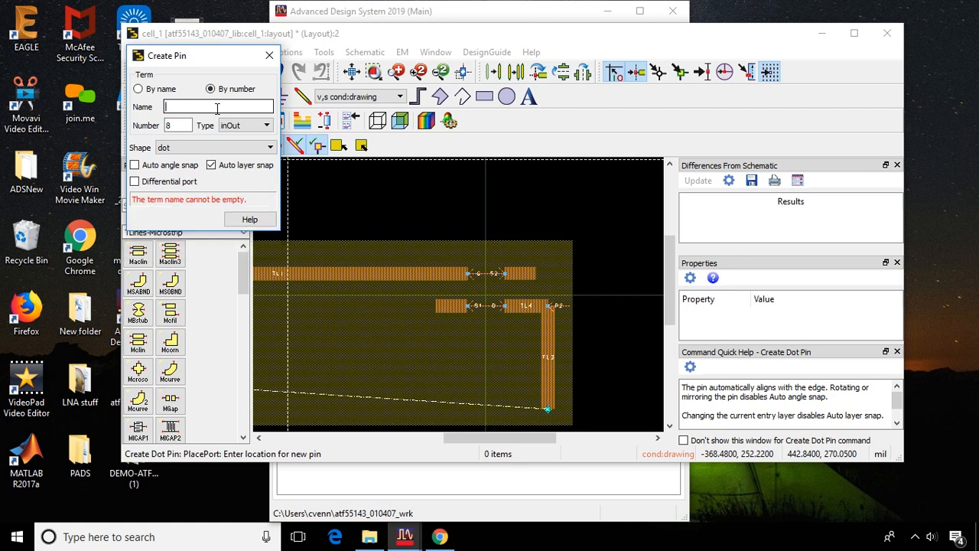
pyautogui.write('GND_D')
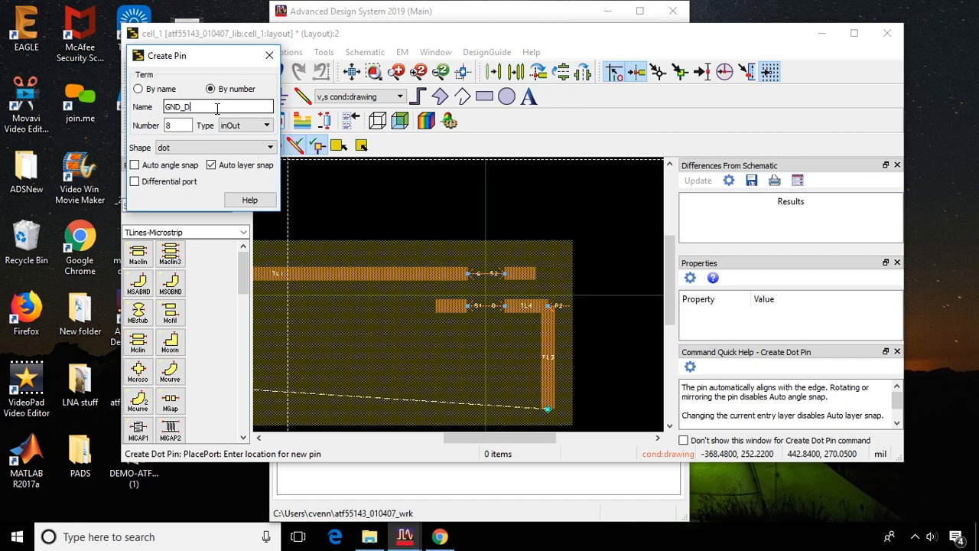
pyautogui.click(567, 283)
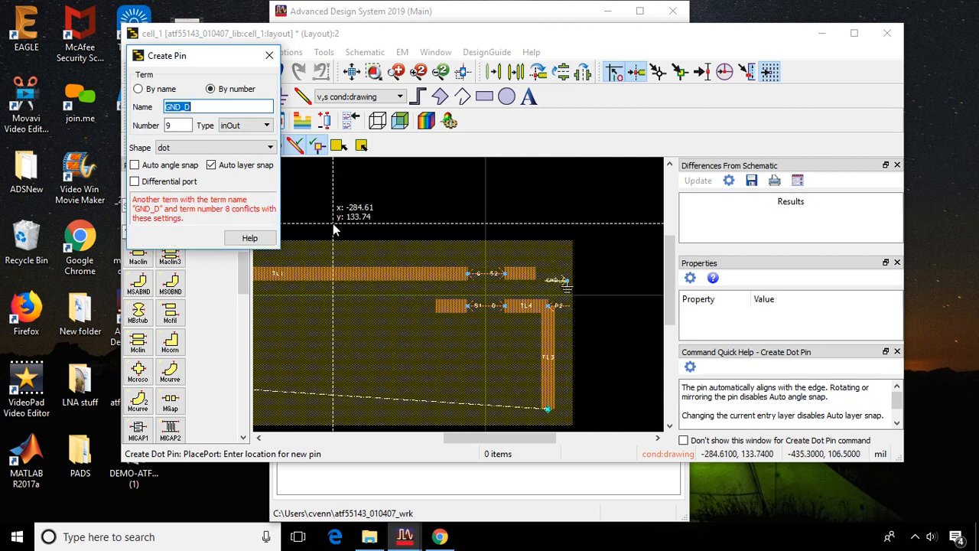
pyautogui.click(271, 57)
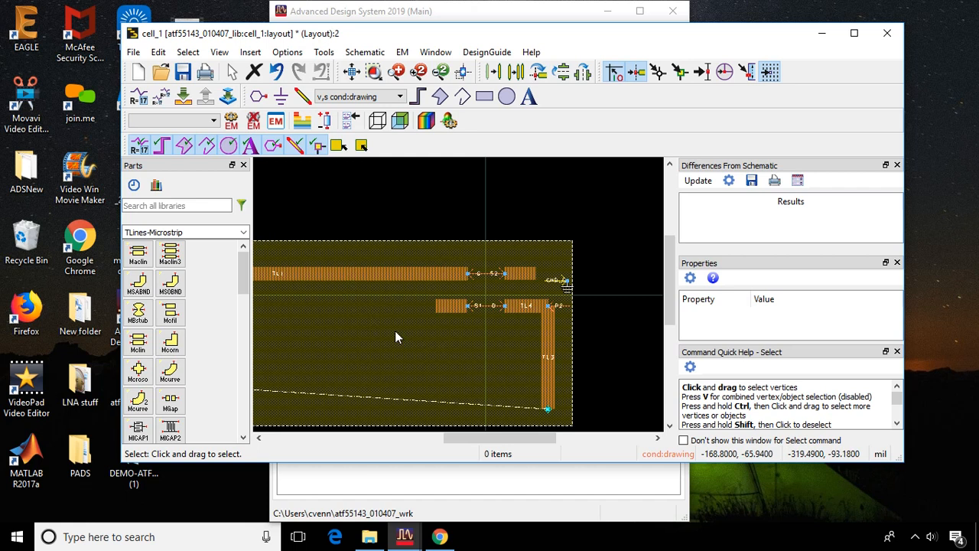
# - Create a new substrate named substrate1 for the layout from the 25milAlumina template
pyautogui.scroll(-2, 395, 337)
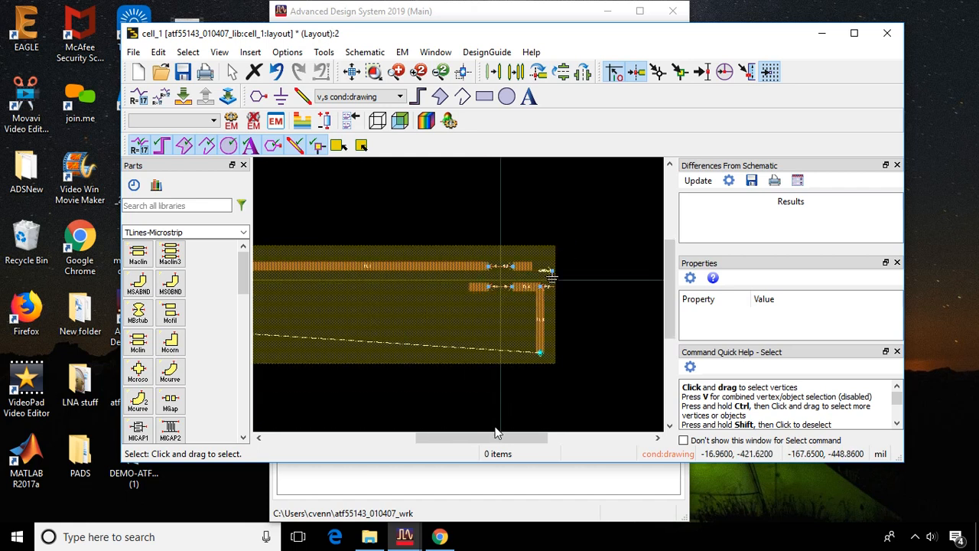
pyautogui.moveTo(493, 442); pyautogui.dragTo(472, 441)
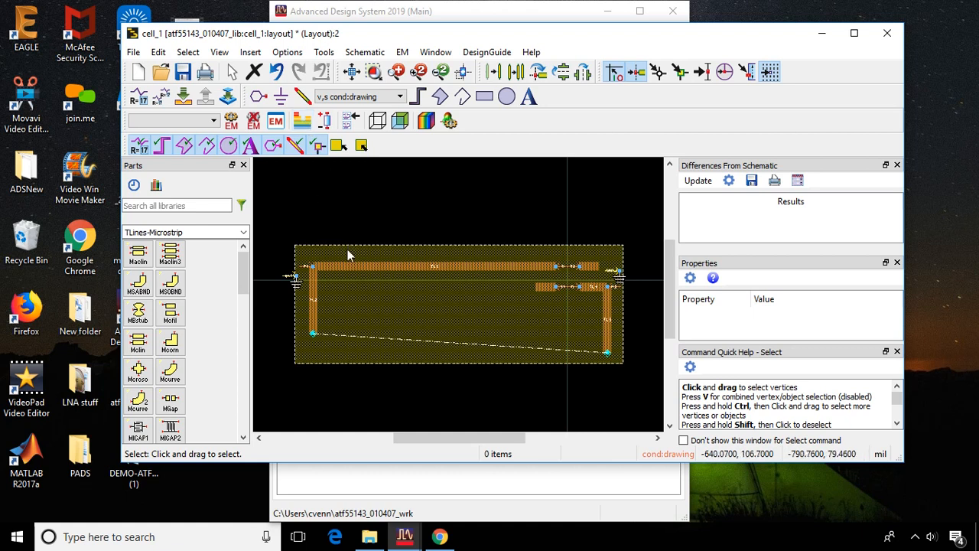
pyautogui.click(307, 121)
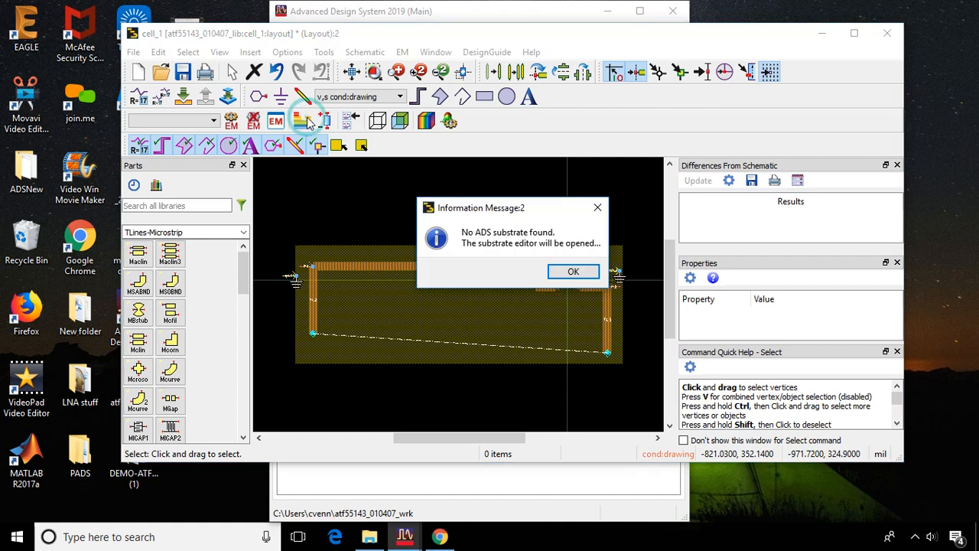
pyautogui.click(571, 273)
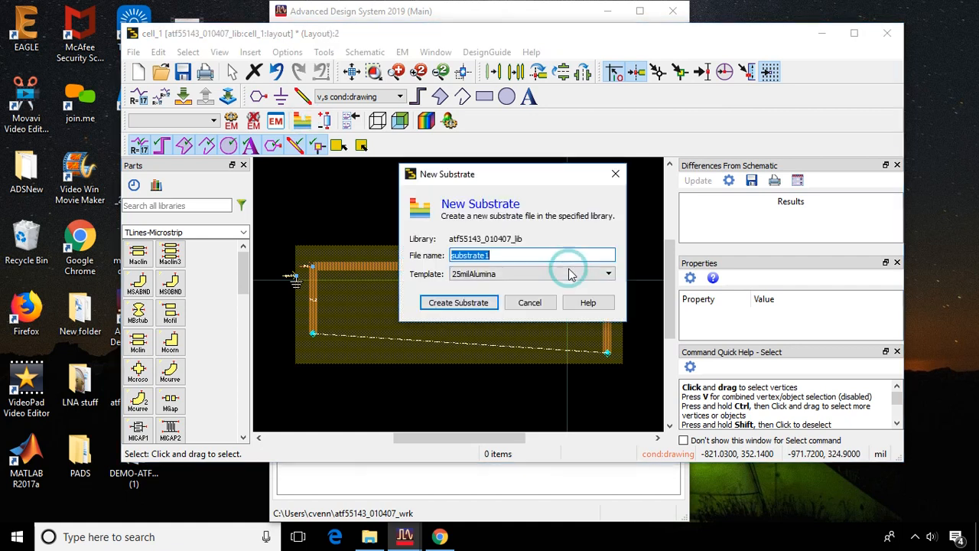
pyautogui.click(566, 274)
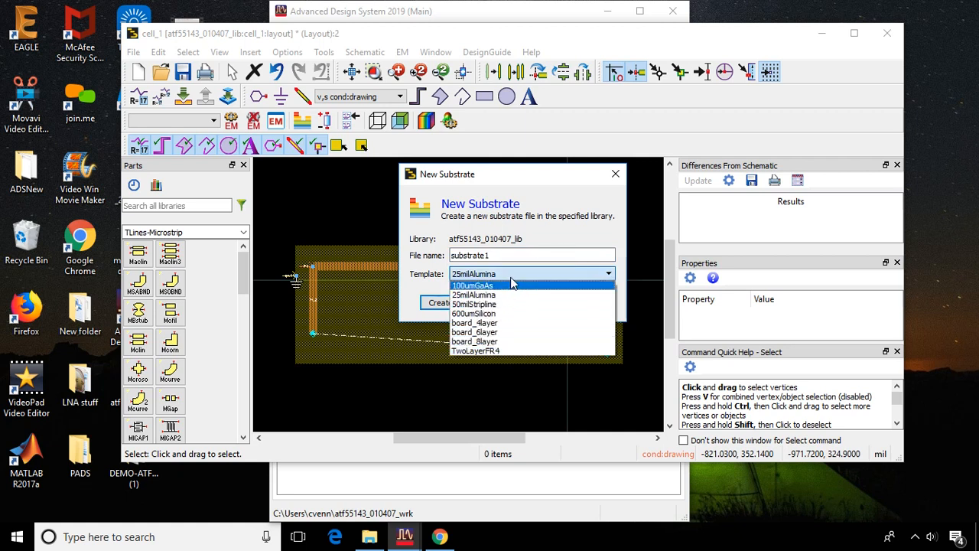
pyautogui.click(475, 295)
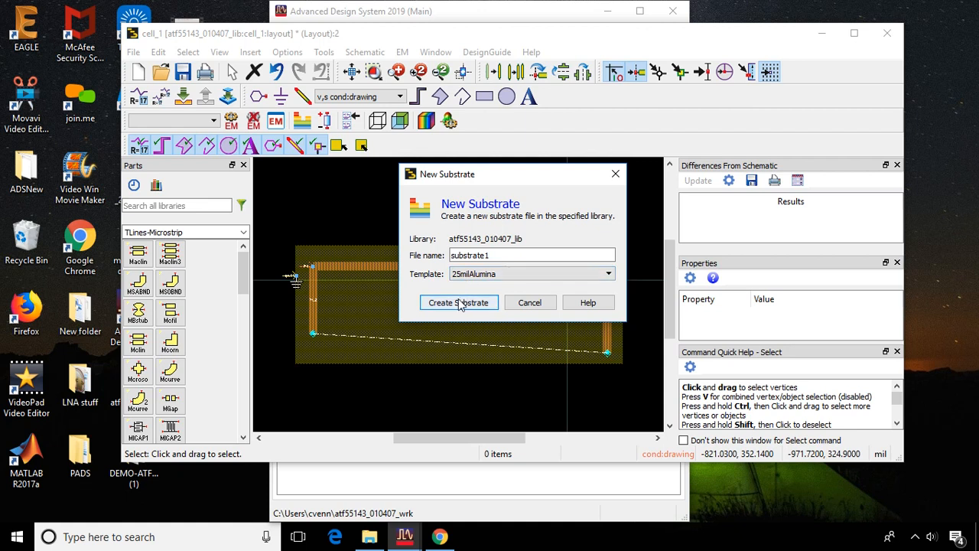
pyautogui.click(460, 303)
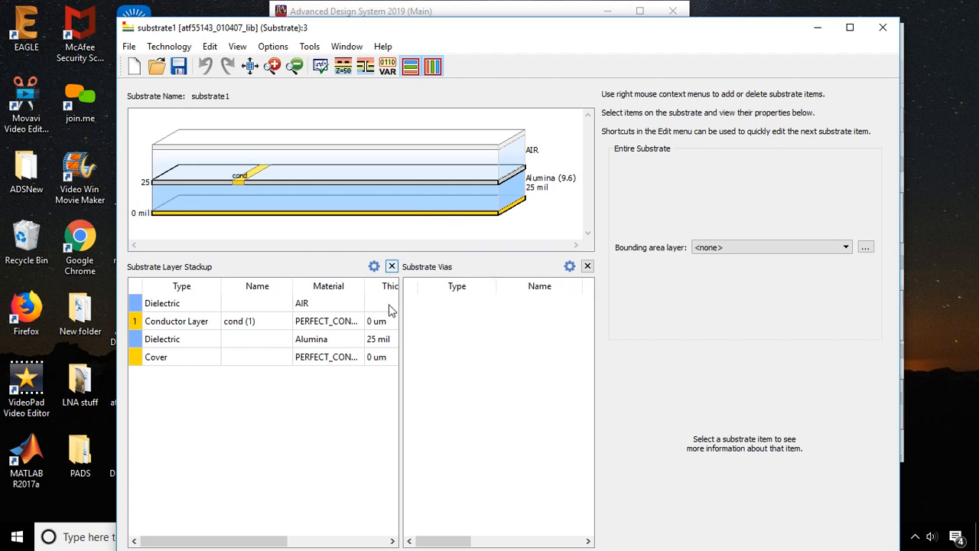
# - Delete the bottom cover from the substrate and insert a new substrate layer above the Alumina dielectric
pyautogui.moveTo(375, 220)
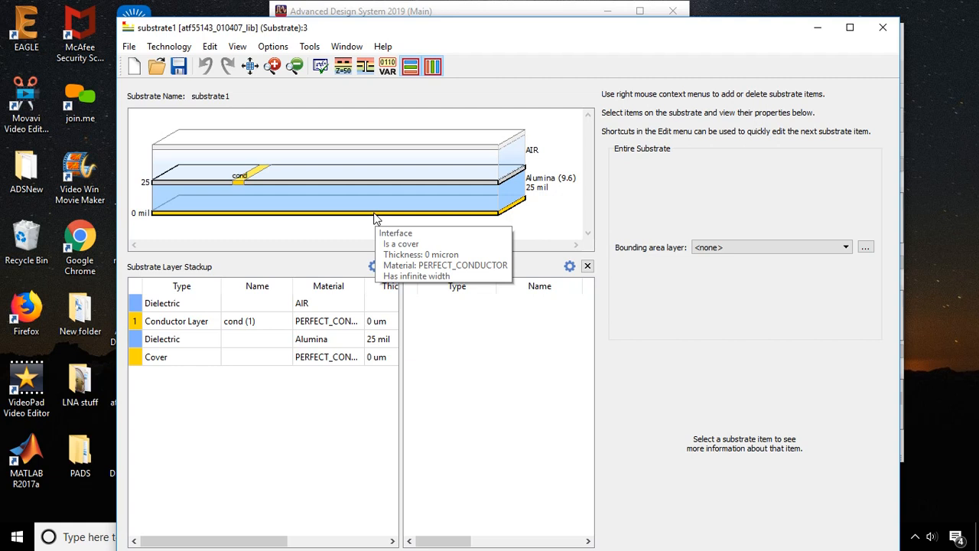
pyautogui.rightClick(374, 219)
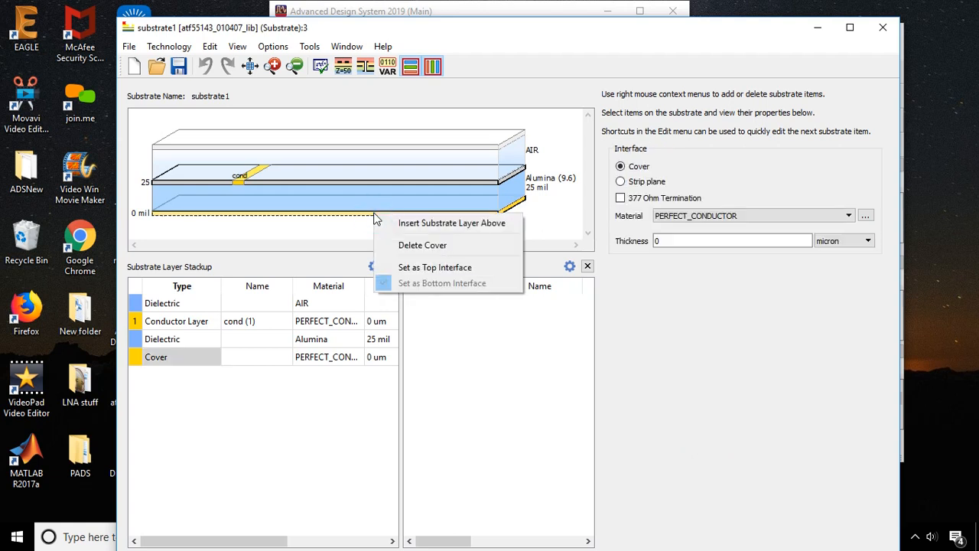
pyautogui.click(451, 250)
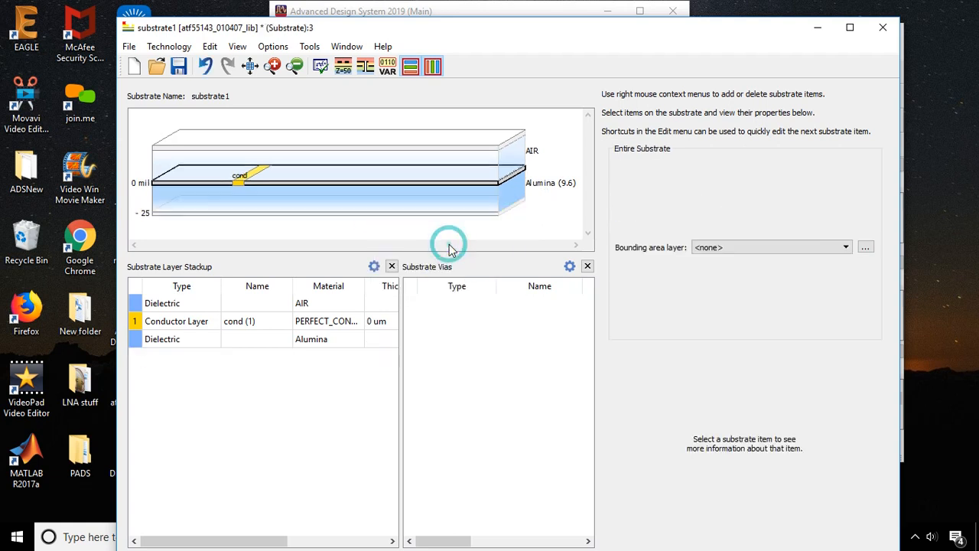
pyautogui.click(464, 208)
pyautogui.rightClick(464, 205)
pyautogui.click(508, 213)
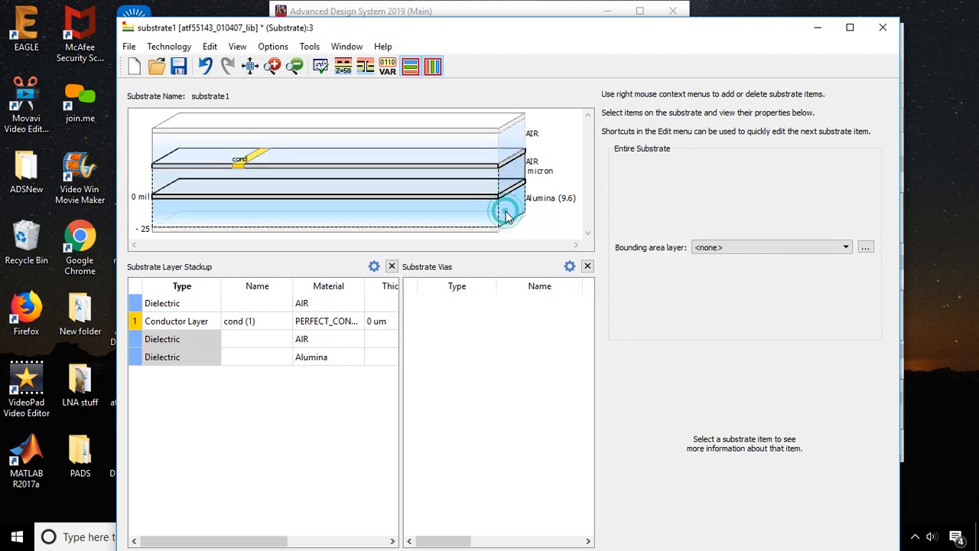
# - Set the bottom dielectric layer's material to AIR
pyautogui.click(476, 218)
pyautogui.click(705, 187)
pyautogui.click(691, 186)
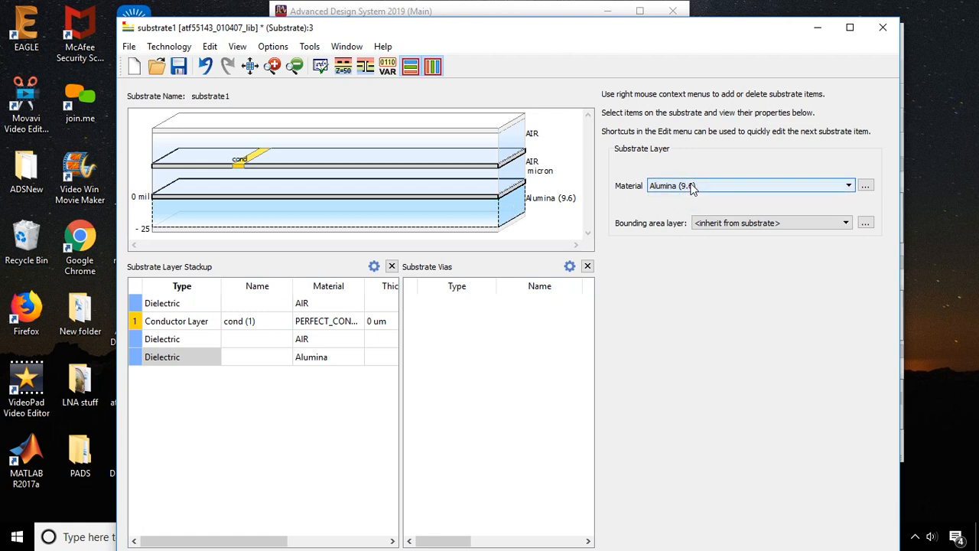
pyautogui.click(688, 185)
pyautogui.click(665, 197)
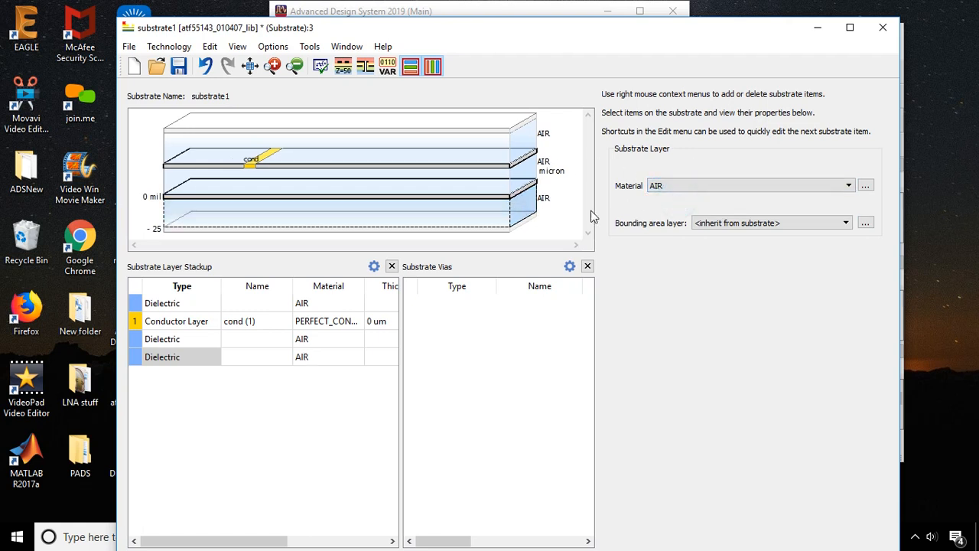
# - Set the material of the inserted dielectric layer directly beneath cond to Alumina (9.6)
pyautogui.click(518, 182)
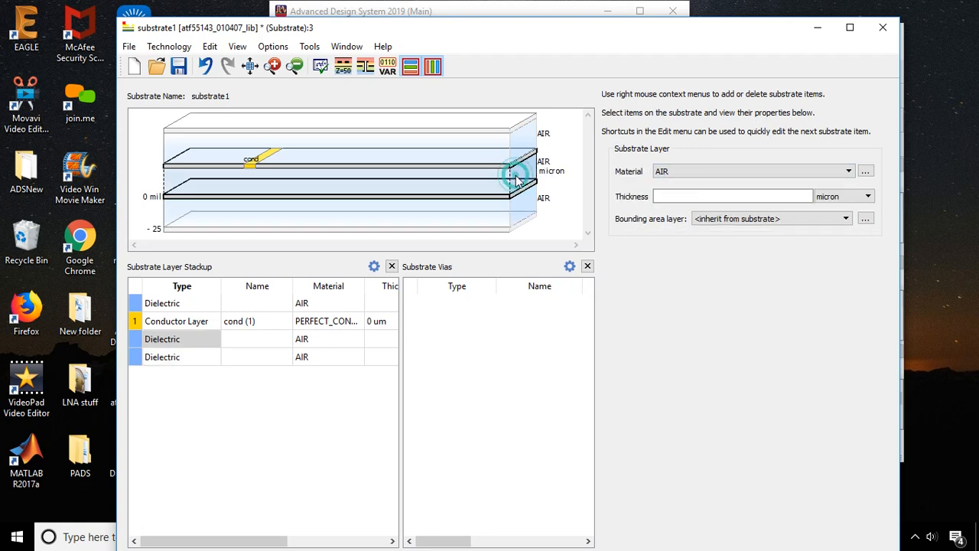
pyautogui.click(711, 173)
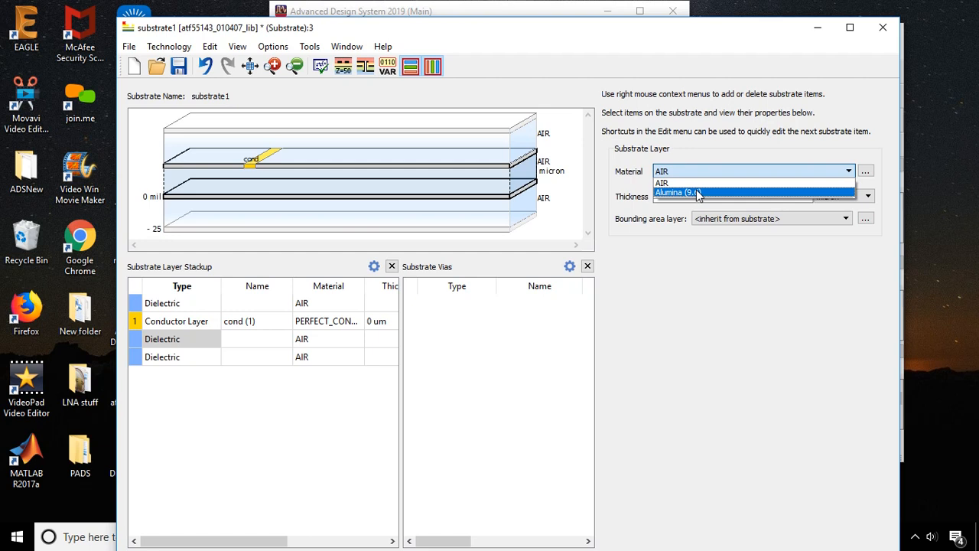
pyautogui.click(696, 191)
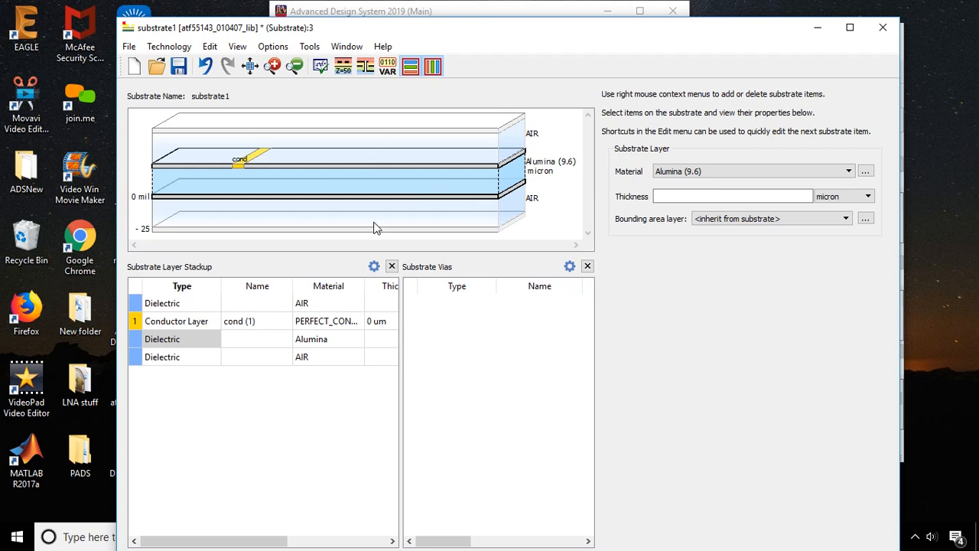
# - Map a conductor layer at the interface below the Alumina, assign it to cond2 (2) and set its thickness to 0.15 mil
pyautogui.click(424, 197)
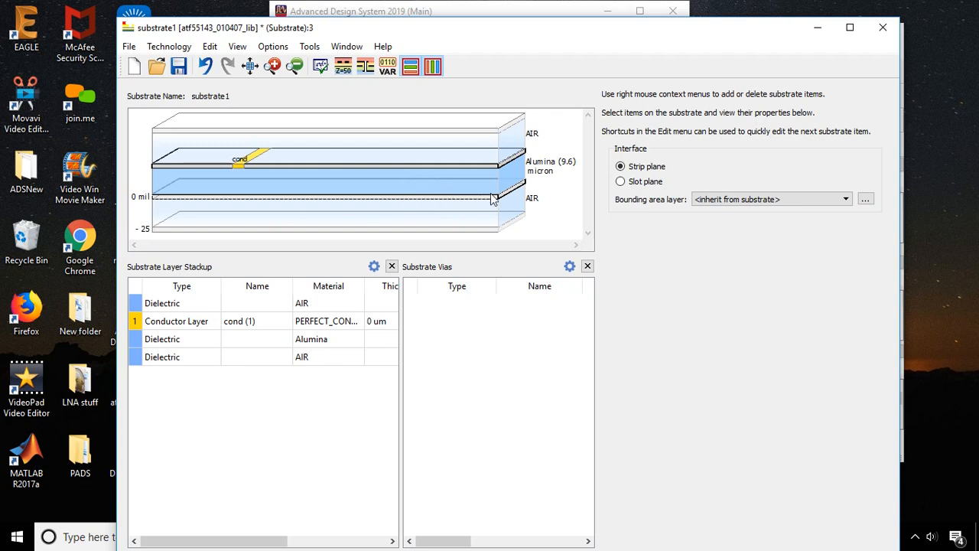
pyautogui.rightClick(426, 197)
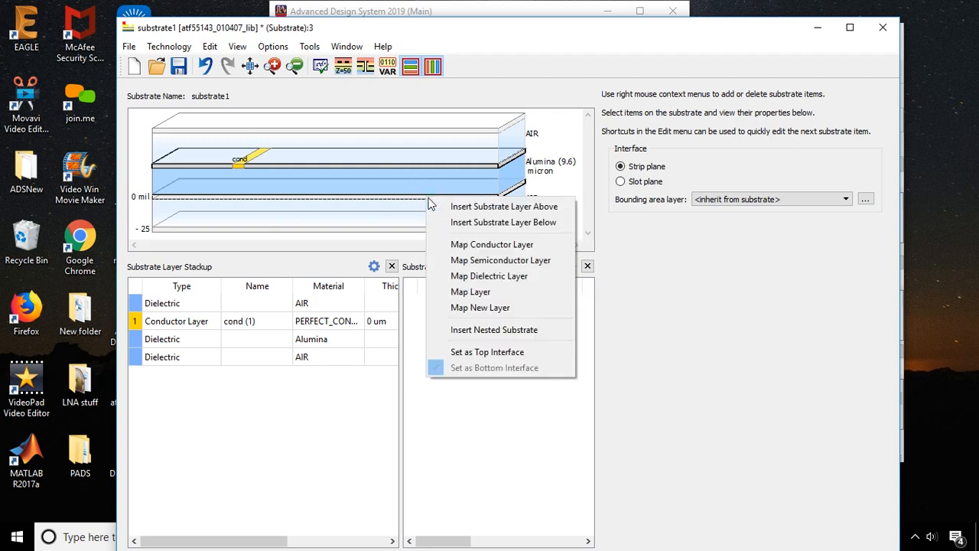
pyautogui.click(480, 249)
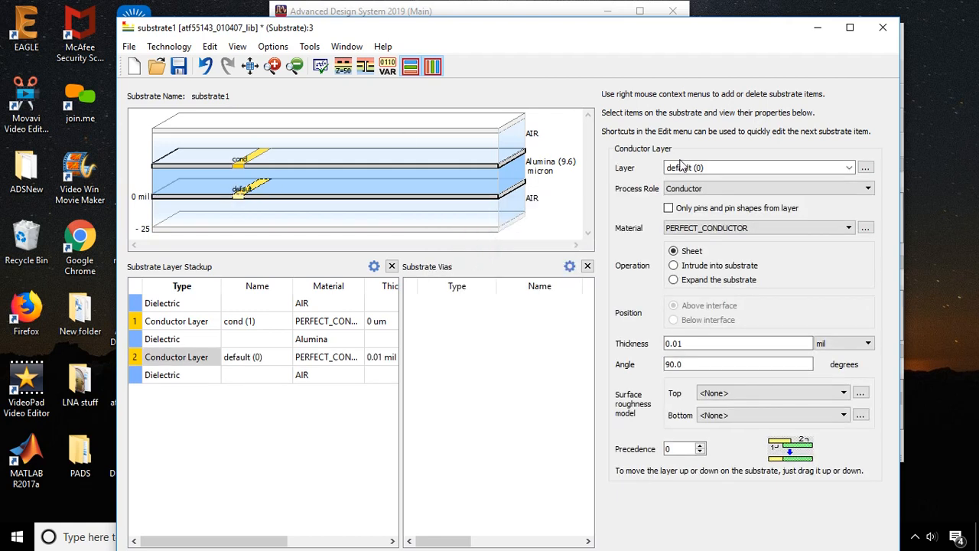
pyautogui.click(849, 168)
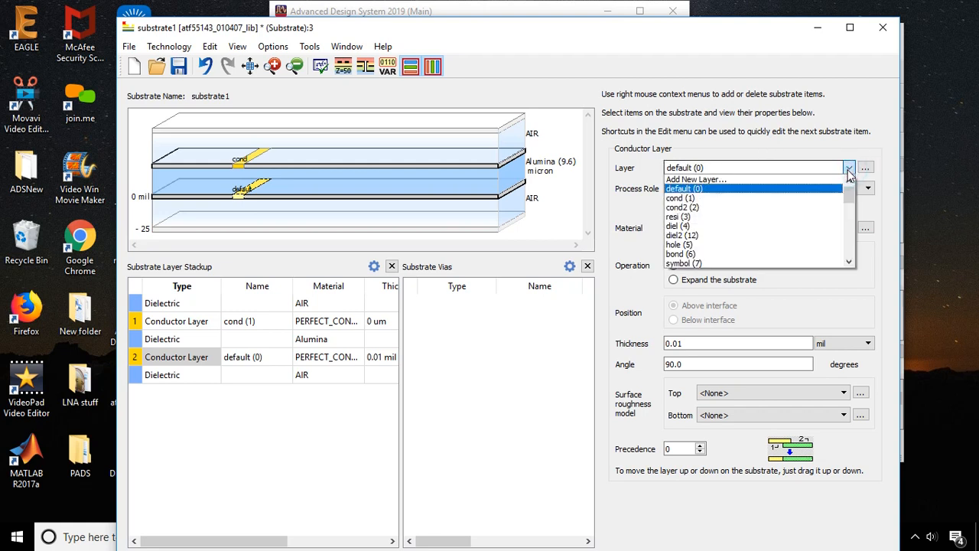
pyautogui.click(725, 212)
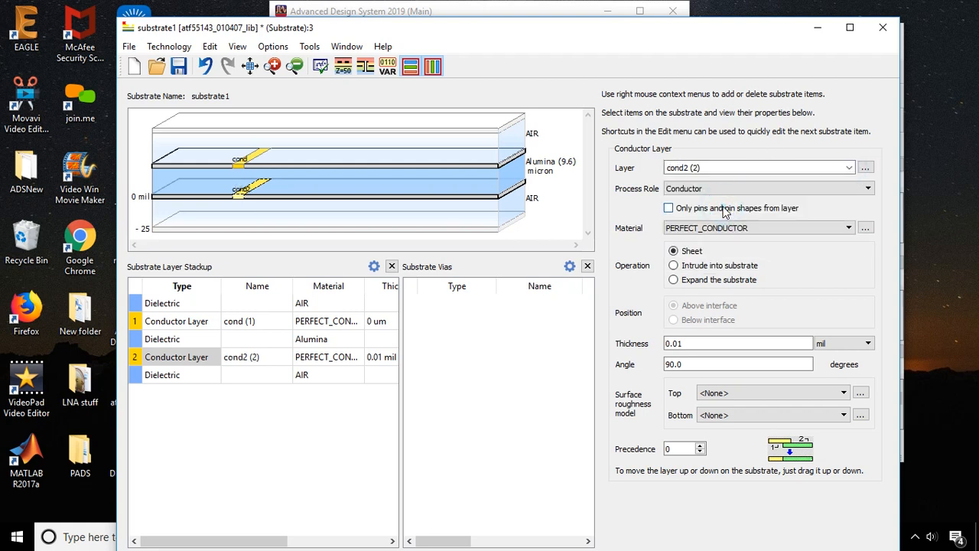
pyautogui.doubleClick(693, 343)
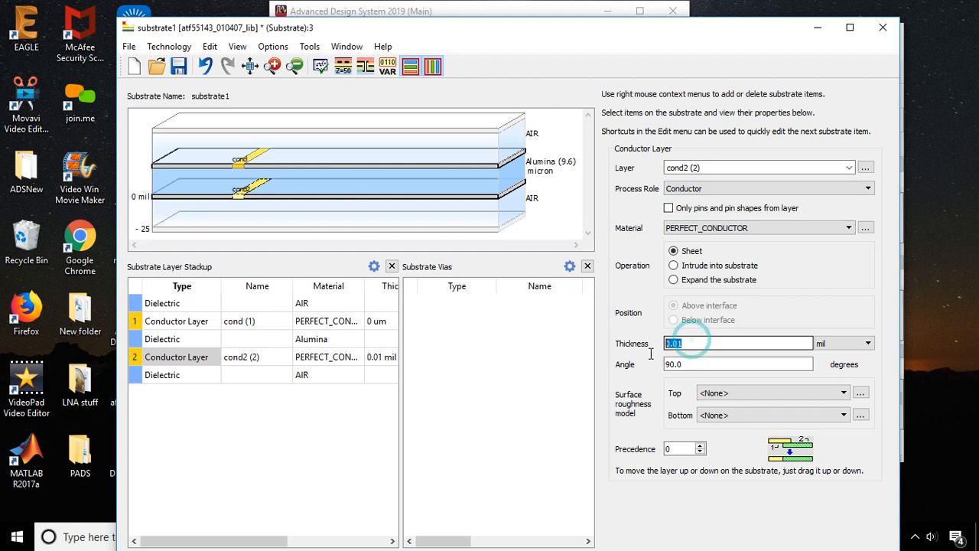
pyautogui.write('0.')
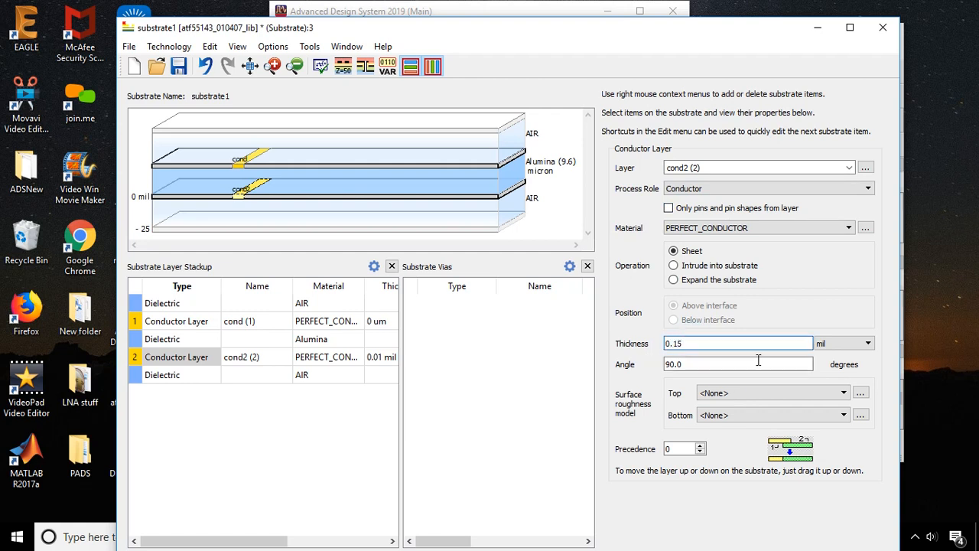
pyautogui.click(245, 345)
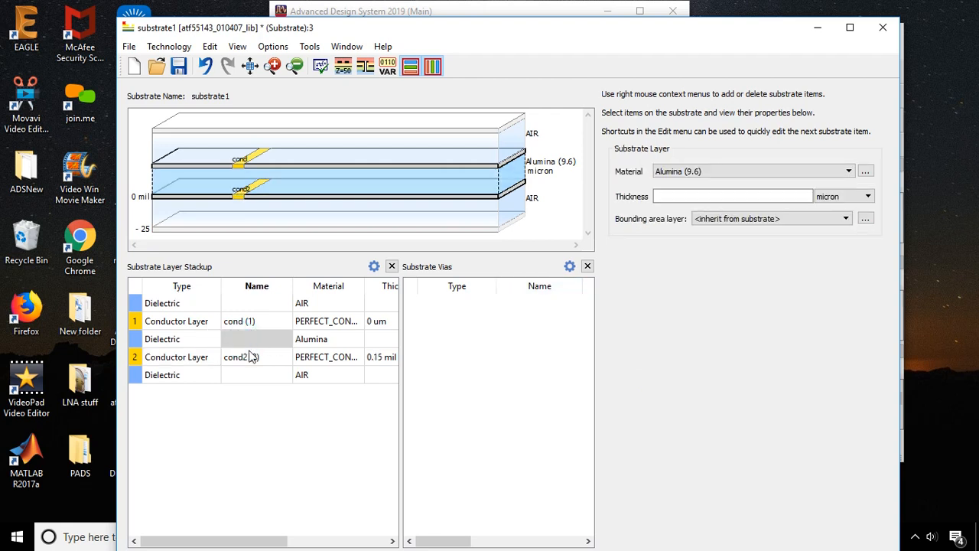
# - Set the thickness of the cond (1) conductor layer to 0.15 mil
pyautogui.click(235, 321)
pyautogui.click(203, 323)
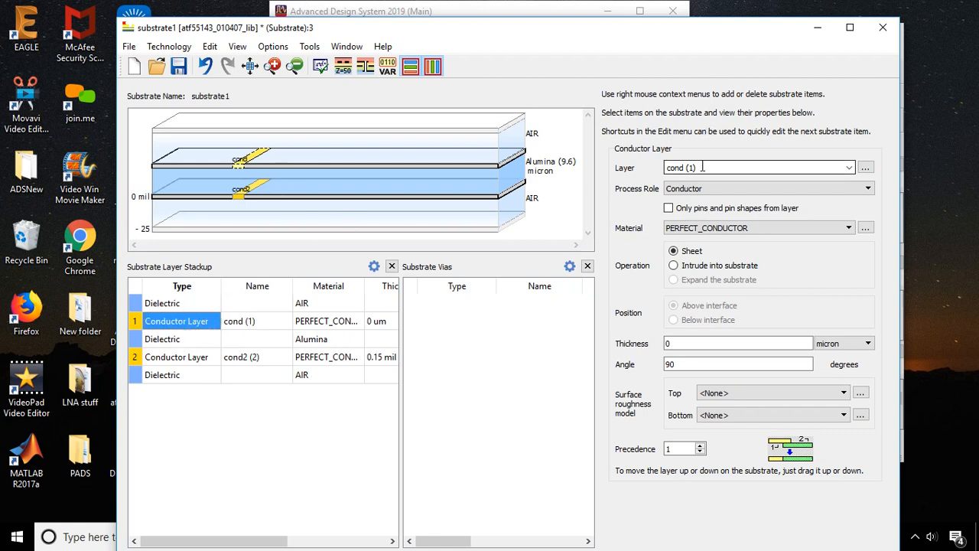
pyautogui.click(683, 342)
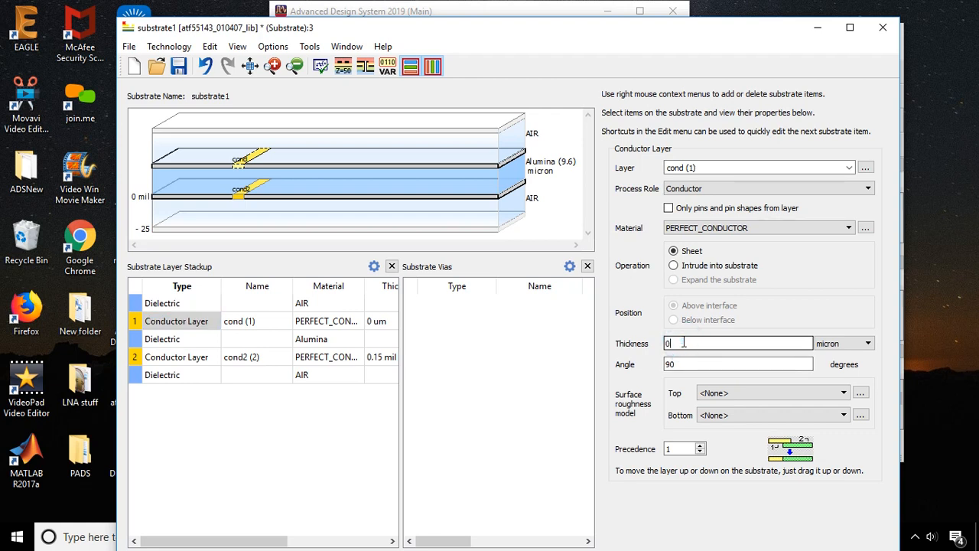
pyautogui.write('.15')
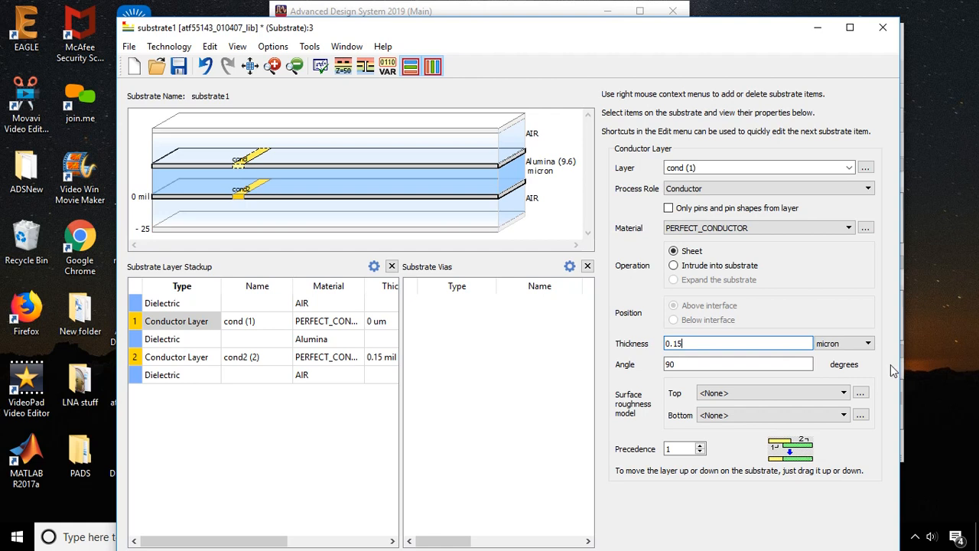
pyautogui.click(866, 345)
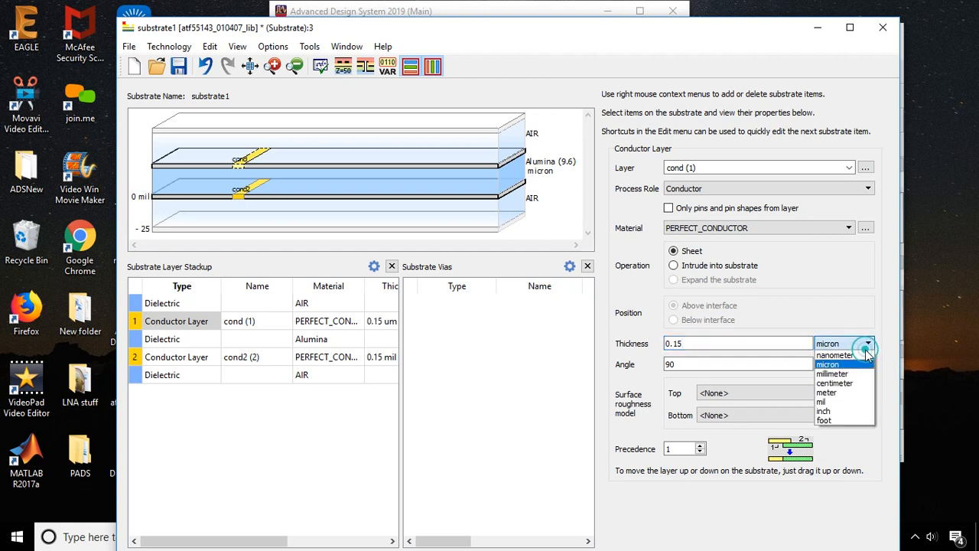
pyautogui.click(836, 402)
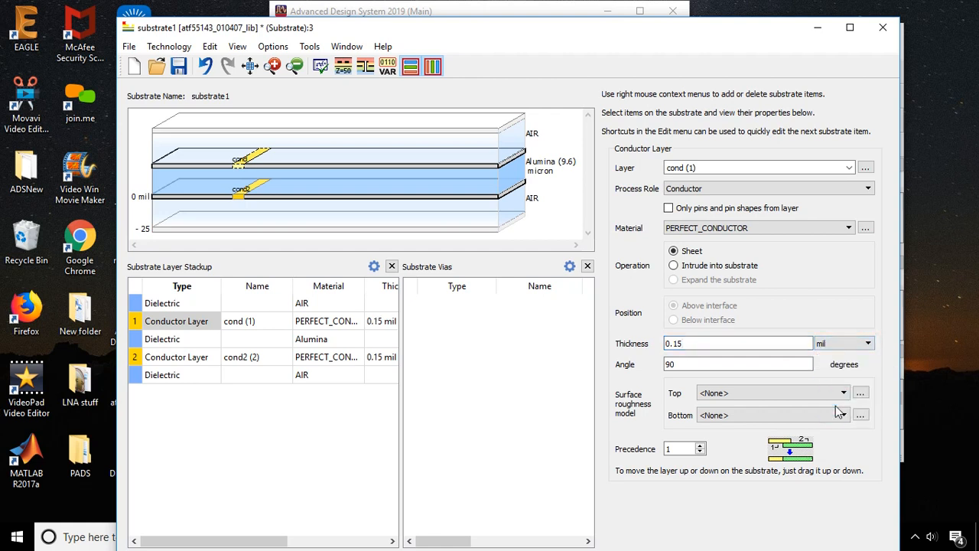
# - Set the thickness of the Alumina dielectric layer between cond and cond2 to 25 mil
pyautogui.click(262, 339)
pyautogui.click(186, 344)
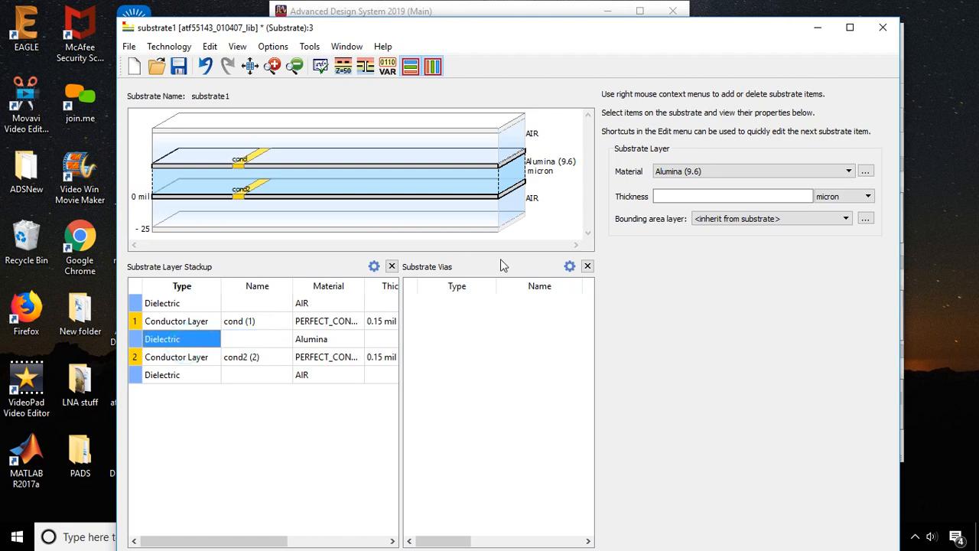
pyautogui.click(709, 195)
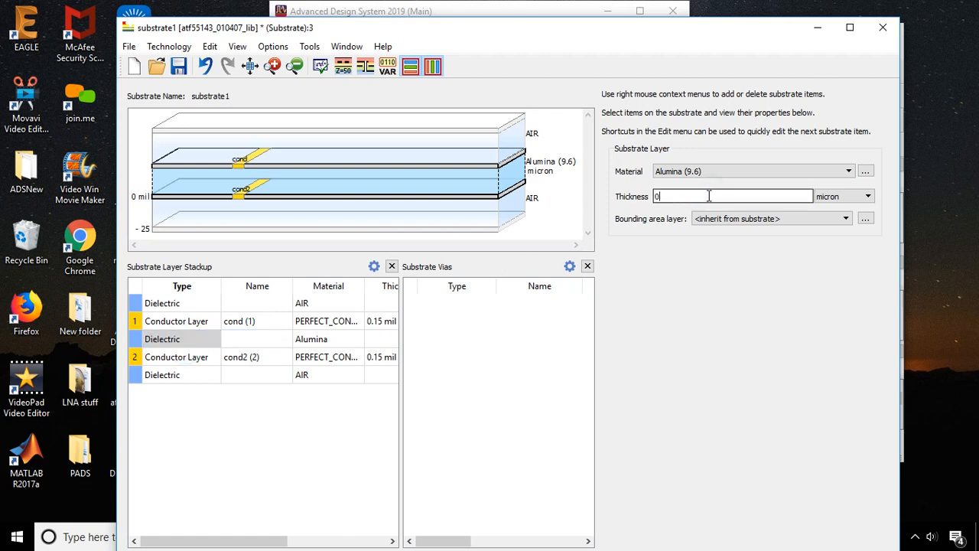
pyautogui.write('25')
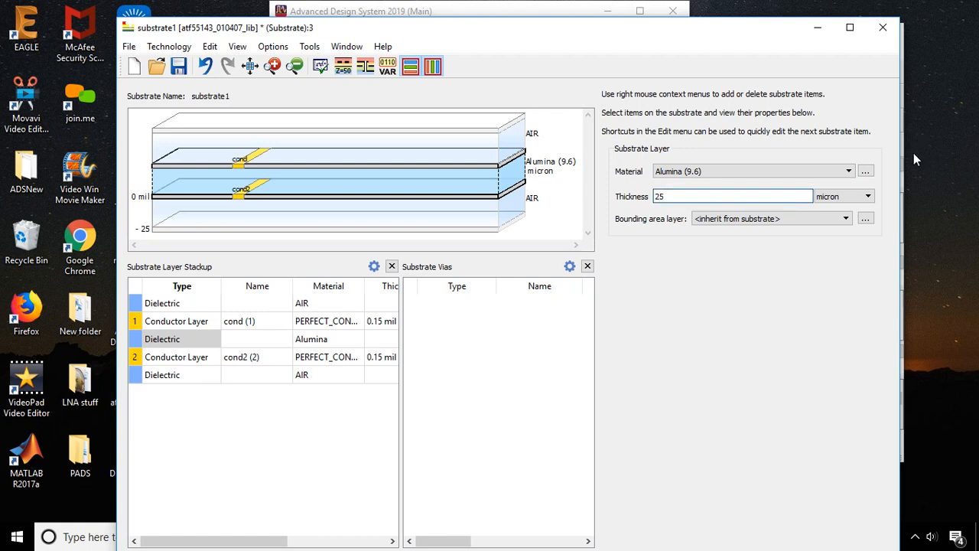
pyautogui.click(869, 196)
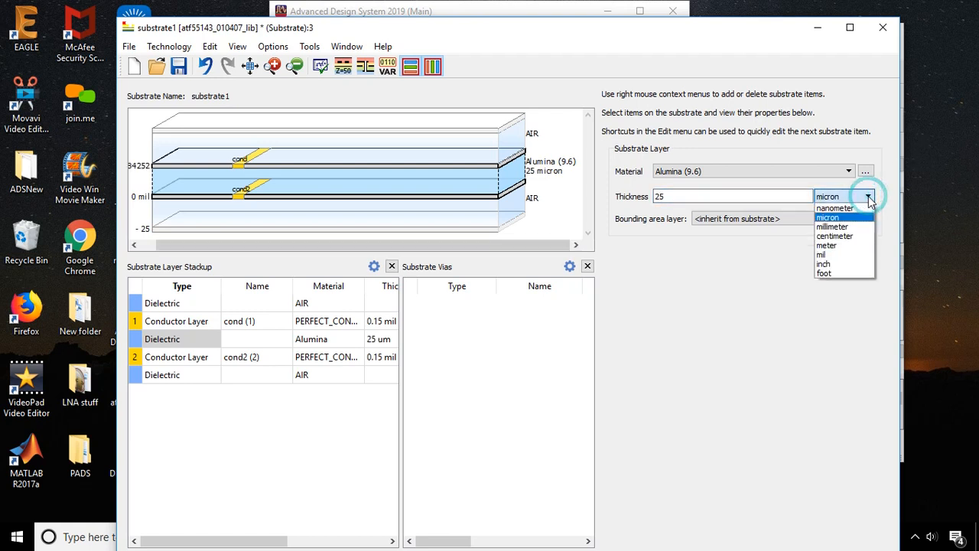
pyautogui.click(837, 255)
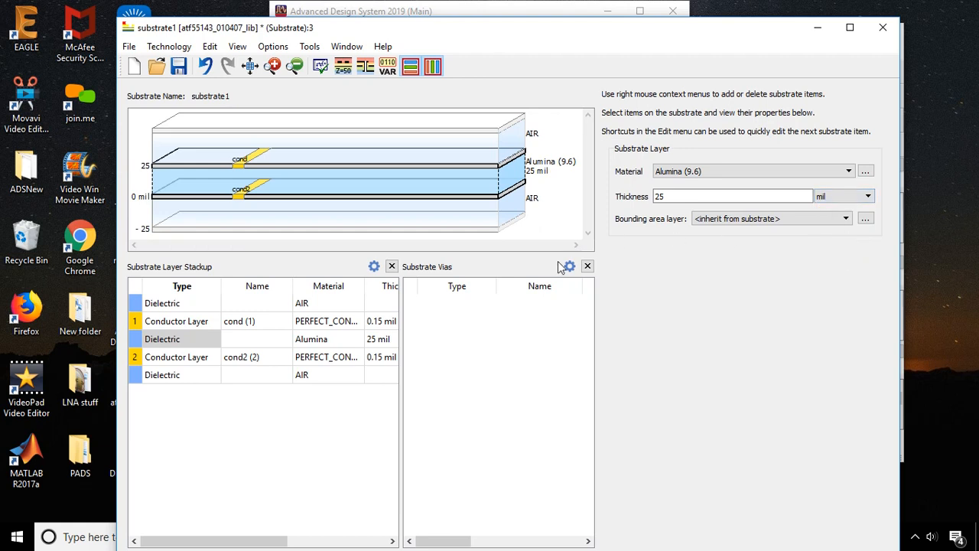
pyautogui.click(336, 399)
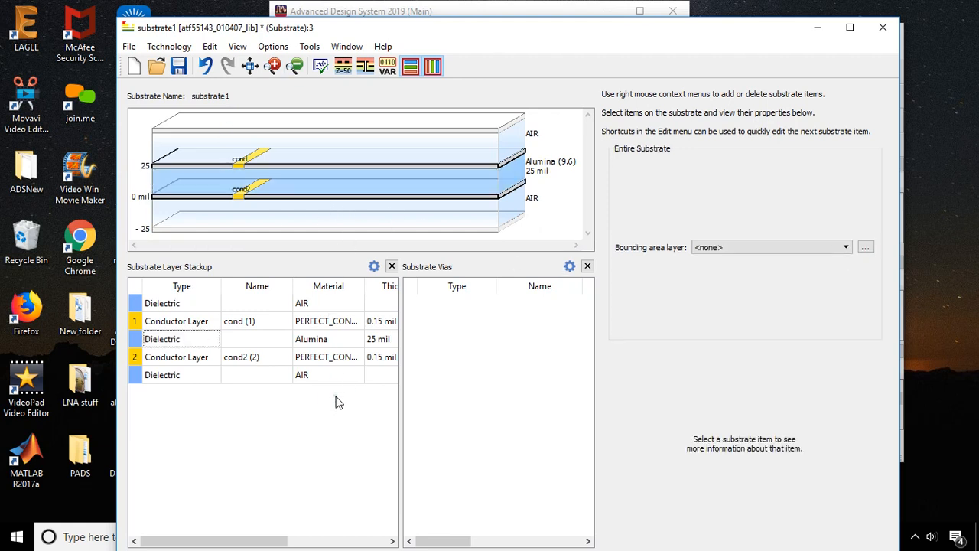
# - Map a conductor via through the Alumina dielectric between cond and cond2, keeping it on the default (0) layer
pyautogui.click(301, 188)
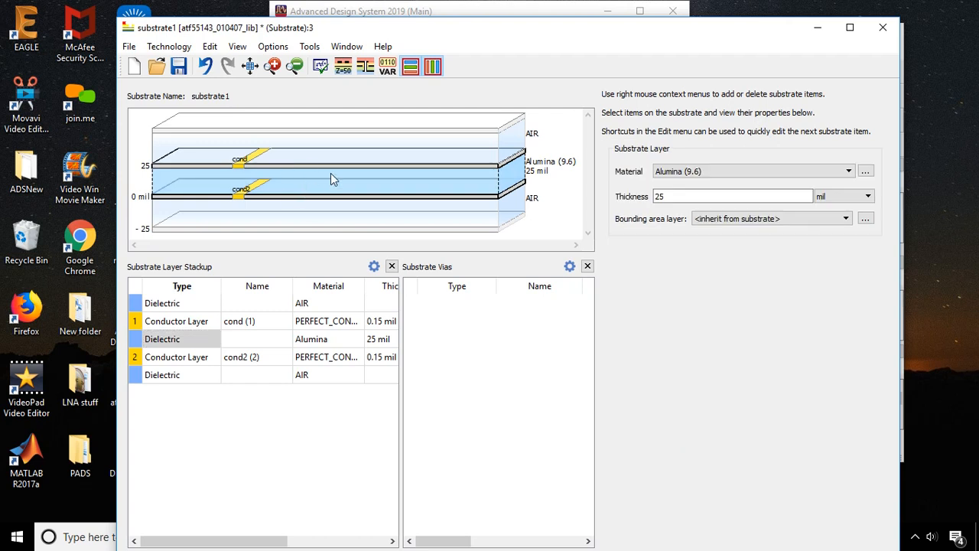
pyautogui.rightClick(320, 179)
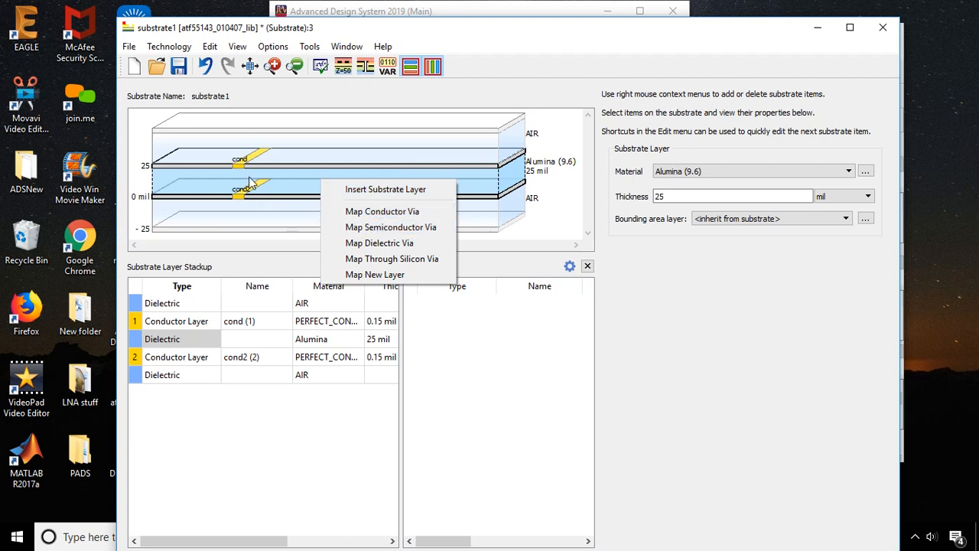
pyautogui.click(375, 214)
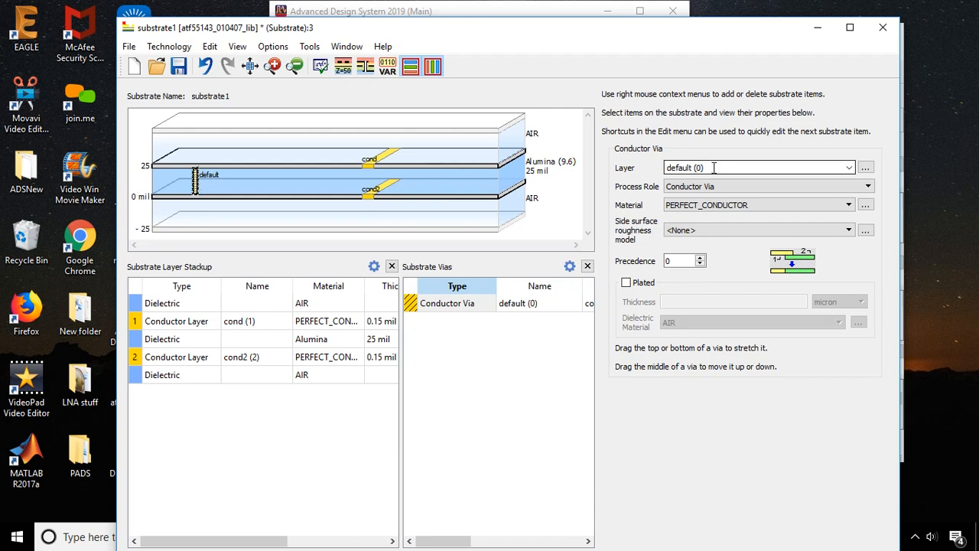
pyautogui.moveTo(710, 168); pyautogui.dragTo(666, 167)
pyautogui.click(732, 254)
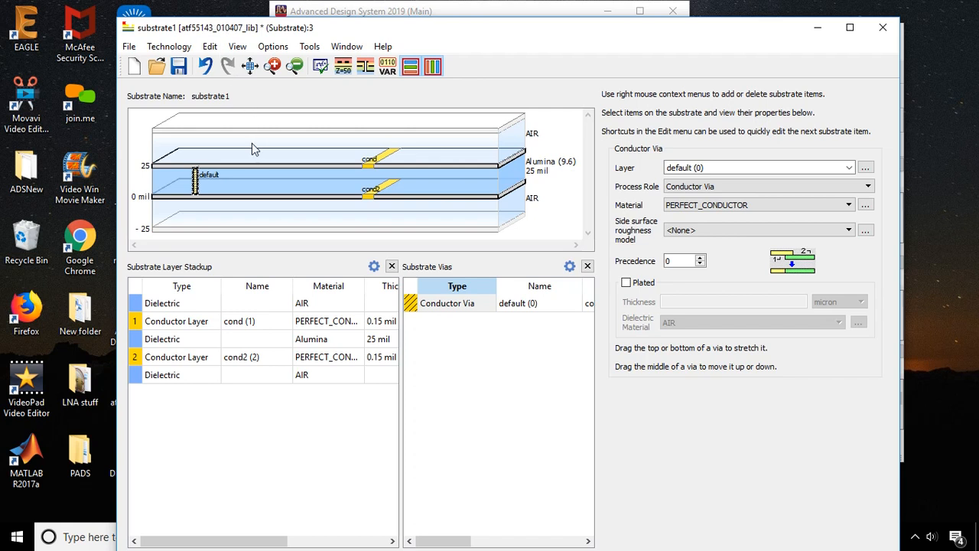
# - Save the substrate1 stackup and close the substrate editor
pyautogui.click(552, 195)
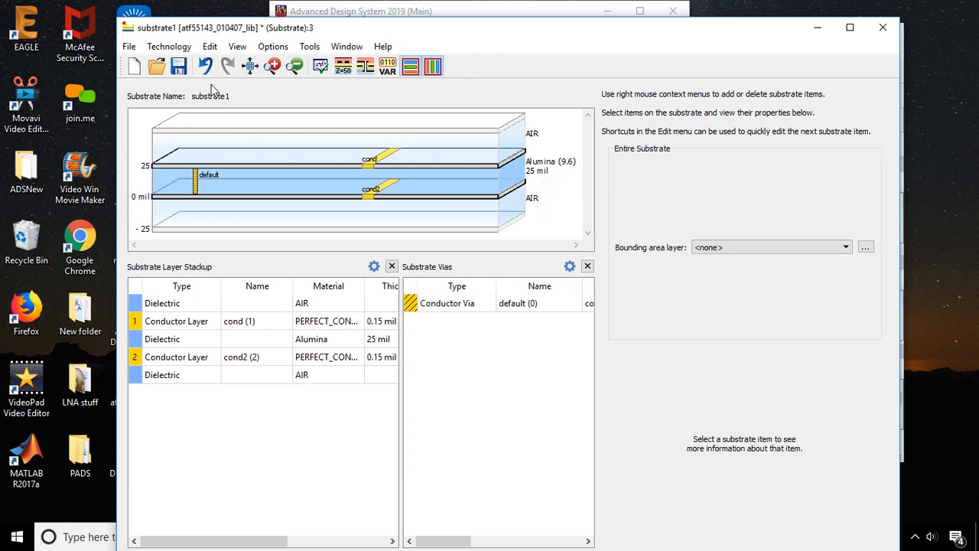
pyautogui.click(178, 67)
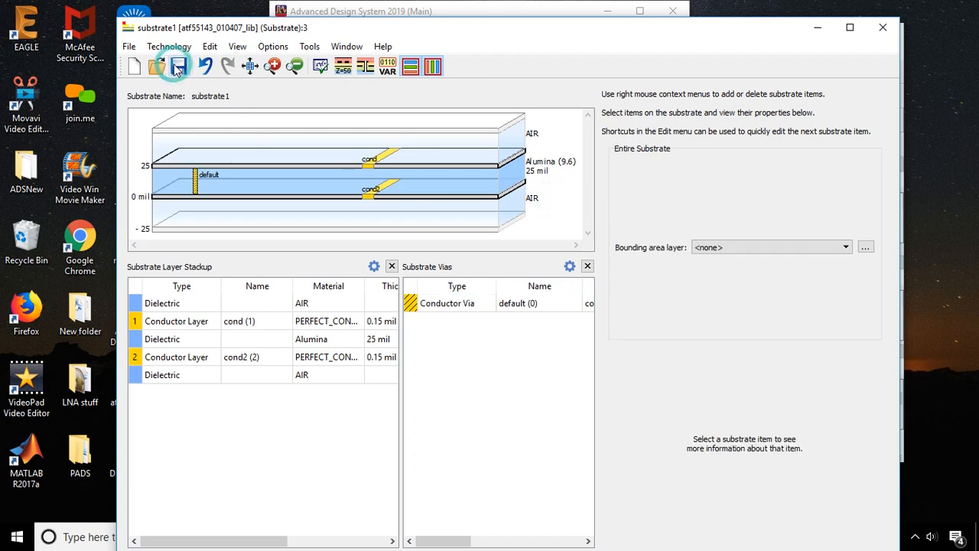
pyautogui.click(886, 29)
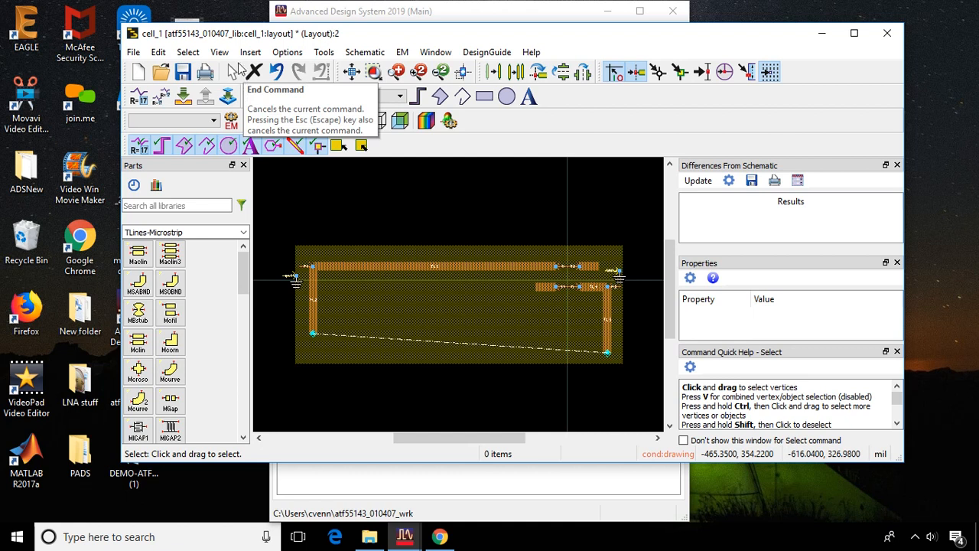
# - Try to insert a via in the cell_1 layout
pyautogui.click(220, 52)
pyautogui.moveTo(248, 54)
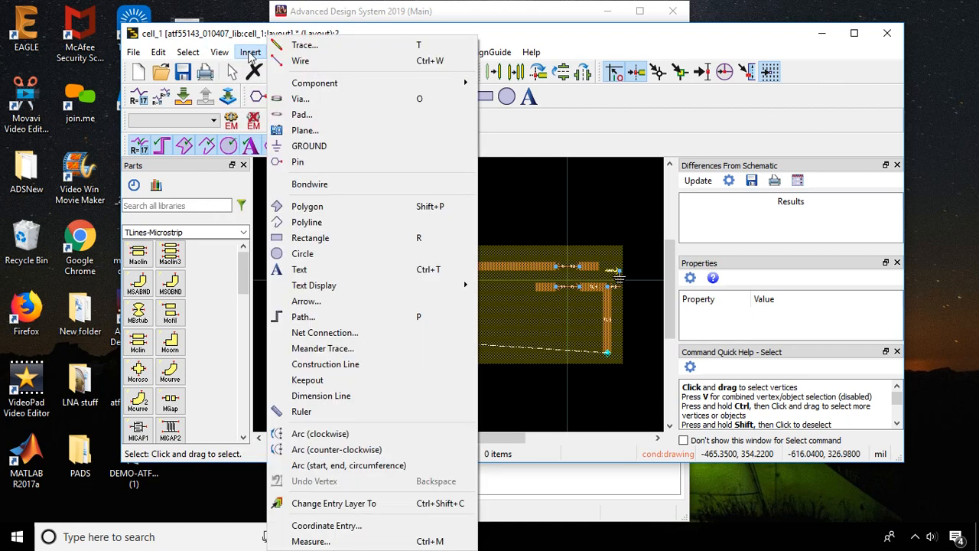
pyautogui.click(299, 102)
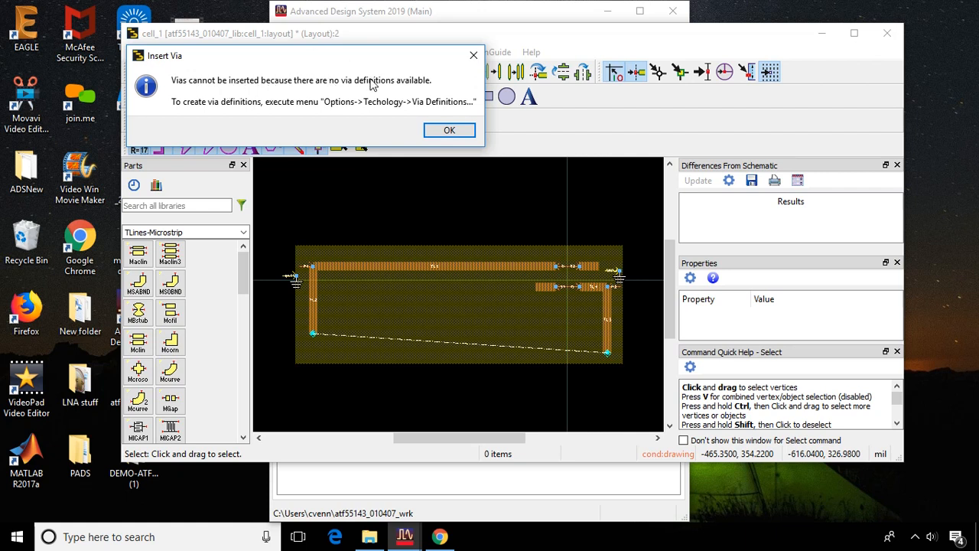
pyautogui.click(450, 131)
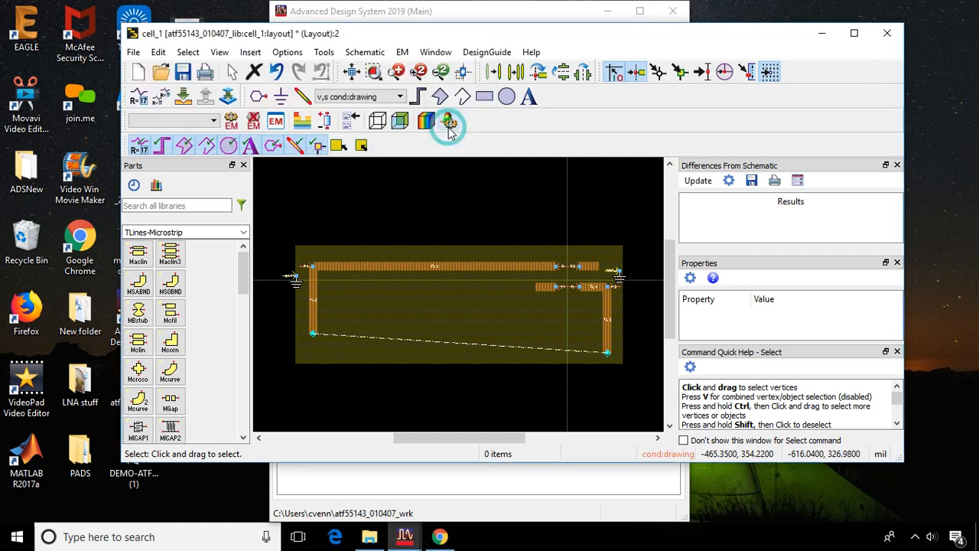
# - Add a PCB via definition named via_1 to the layout technology with a circular pad 30 mil in diameter
pyautogui.click(324, 52)
pyautogui.moveTo(288, 52)
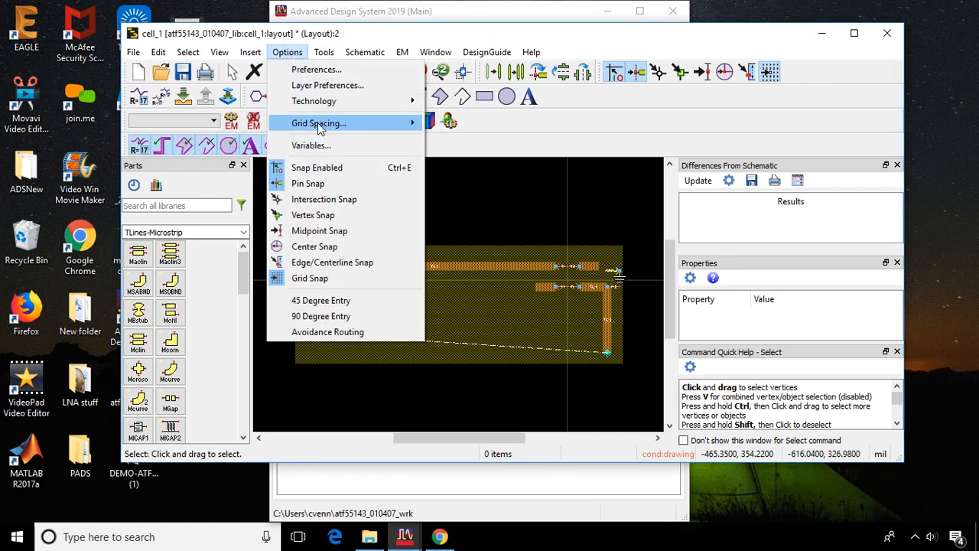
pyautogui.moveTo(332, 100)
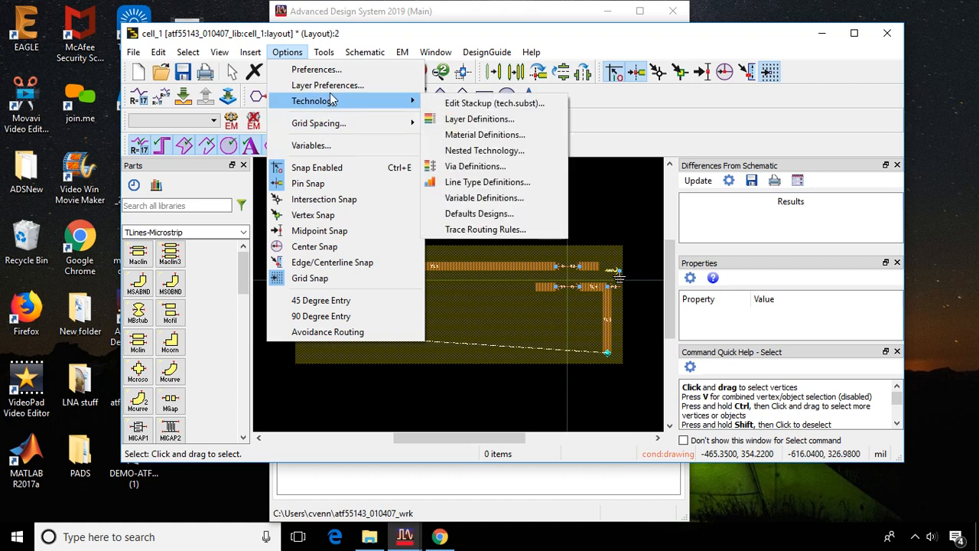
pyautogui.click(464, 168)
pyautogui.click(306, 330)
pyautogui.click(372, 204)
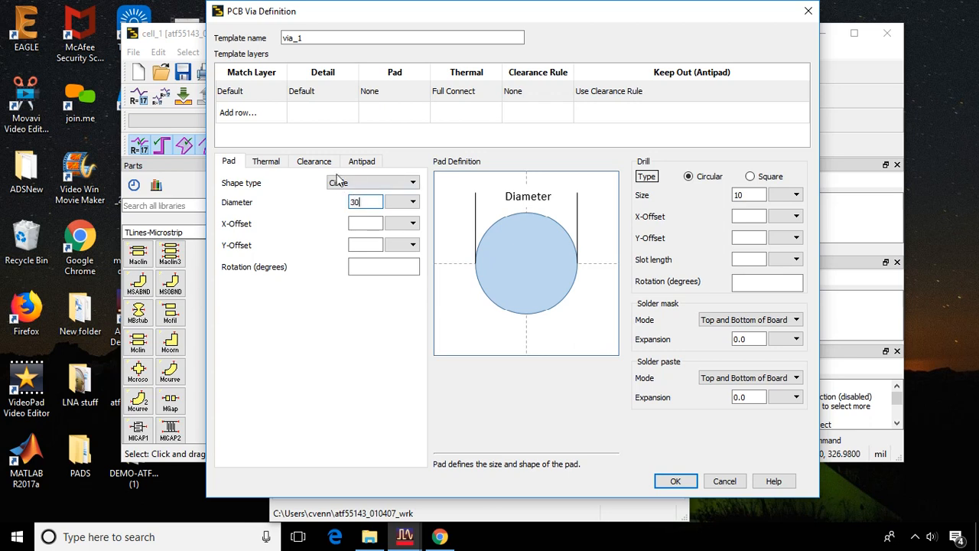
pyautogui.click(407, 201)
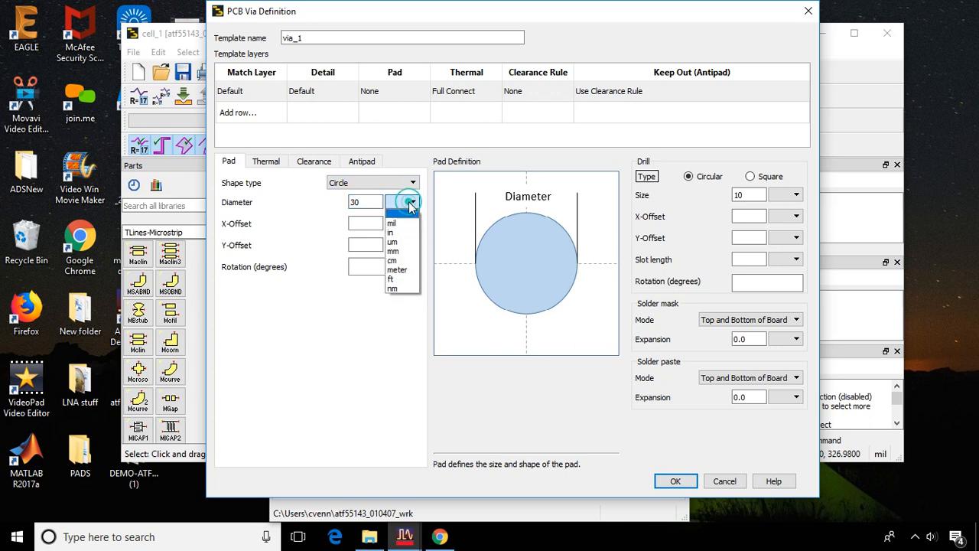
pyautogui.click(403, 224)
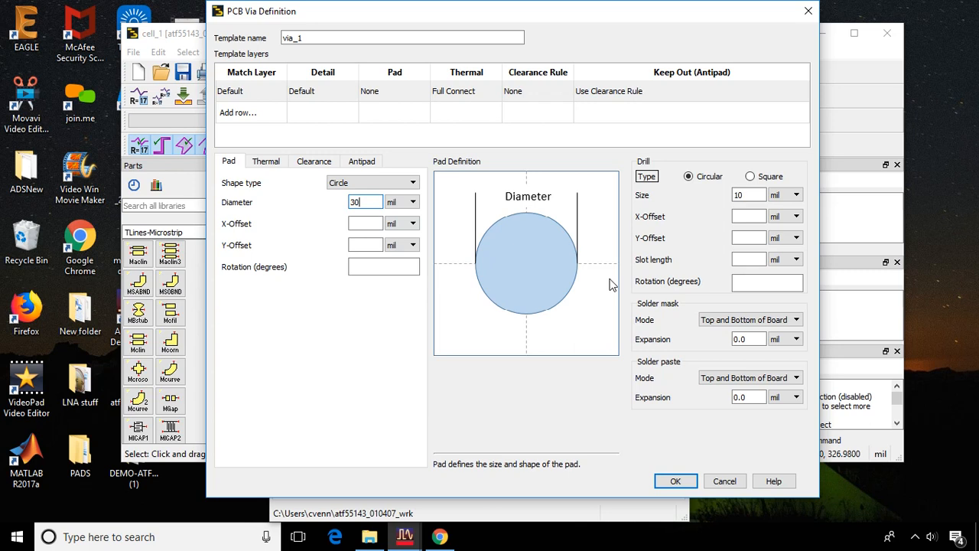
# - Set the via_1 circular drill size to 20 mil, accept the definition and close the via definitions
pyautogui.doubleClick(752, 197)
pyautogui.write('2')
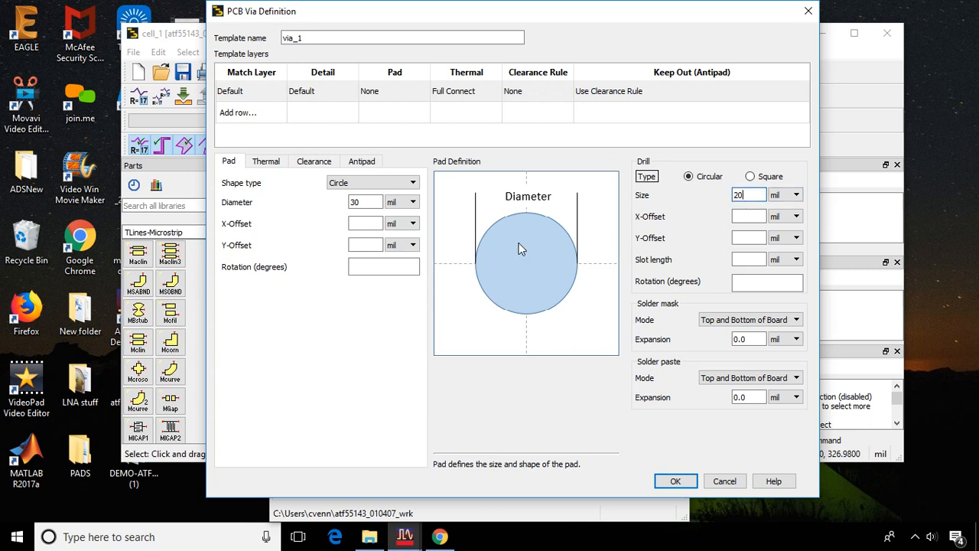
pyautogui.click(677, 481)
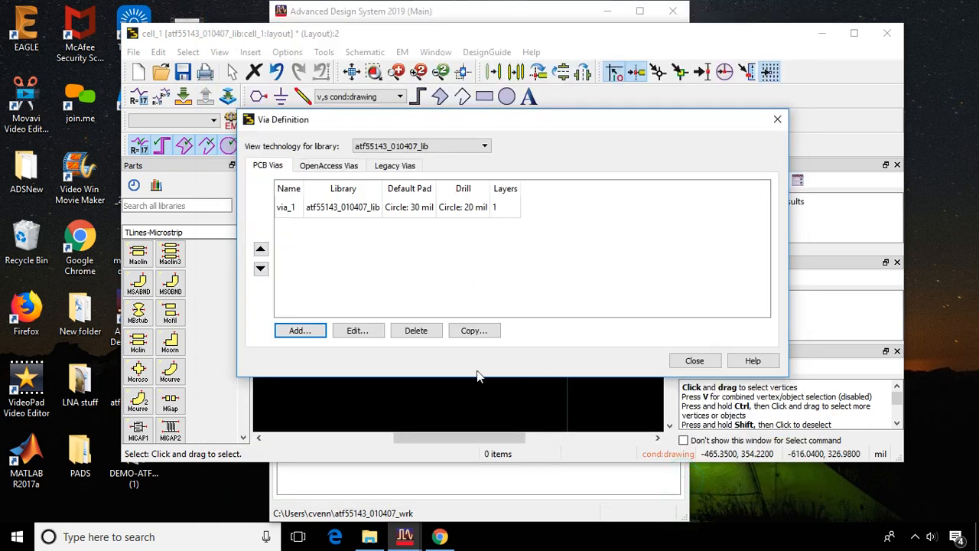
pyautogui.click(695, 361)
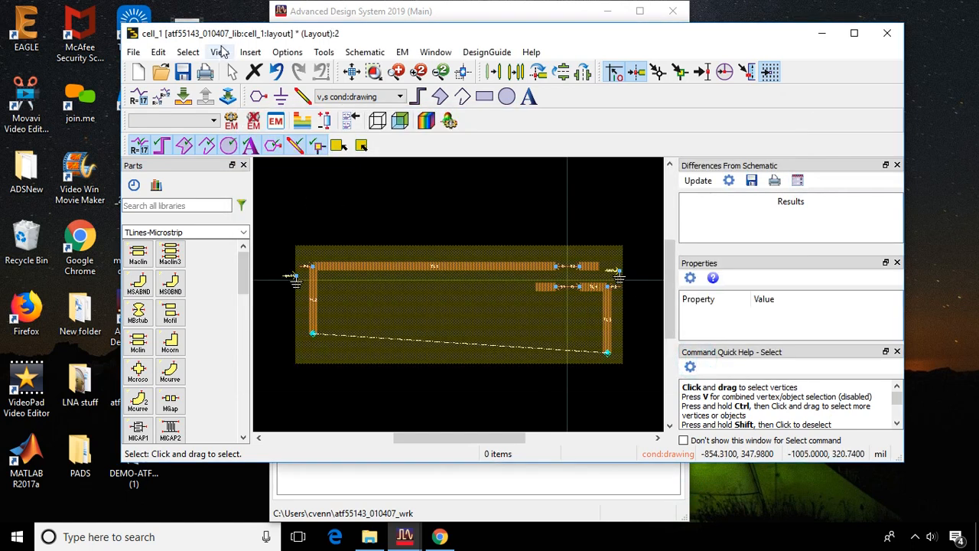
# - Retry inserting a via in the layout using the new PCB via definition
pyautogui.click(250, 52)
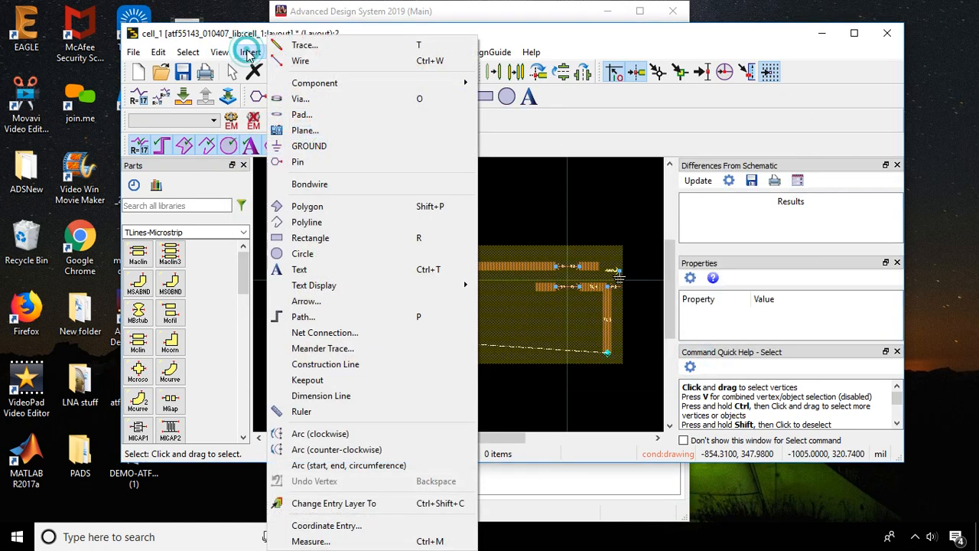
pyautogui.click(301, 100)
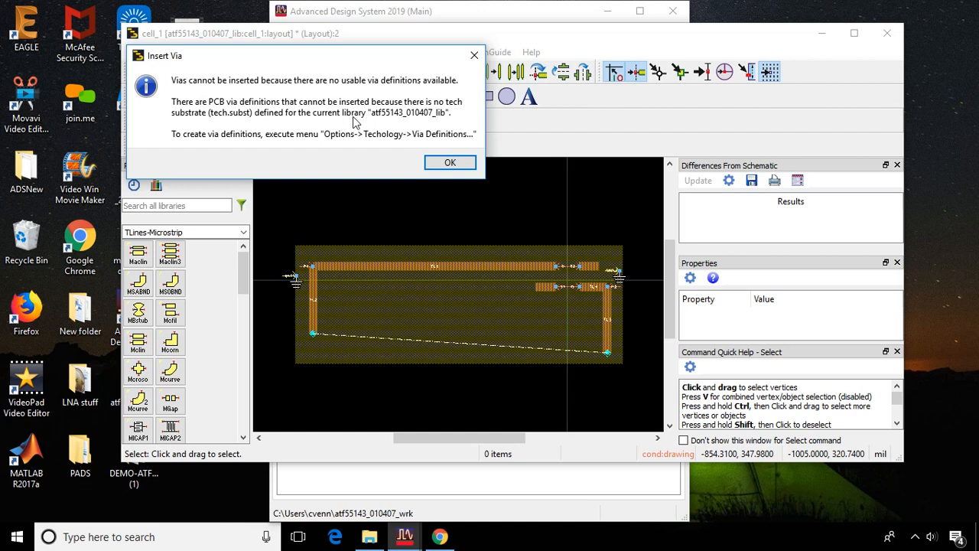
pyautogui.click(474, 57)
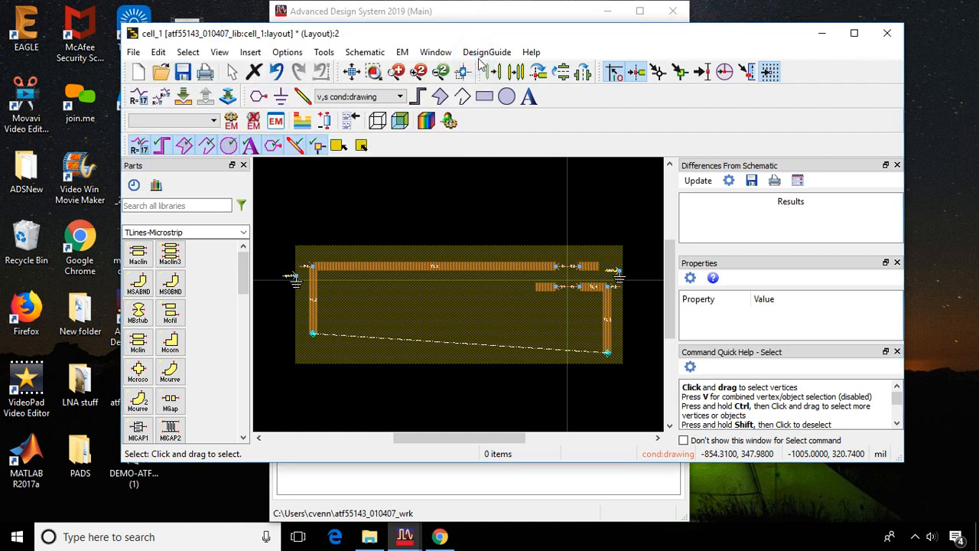
# - Rename the workspace substrate file substrate1.subst as tech
pyautogui.click(448, 496)
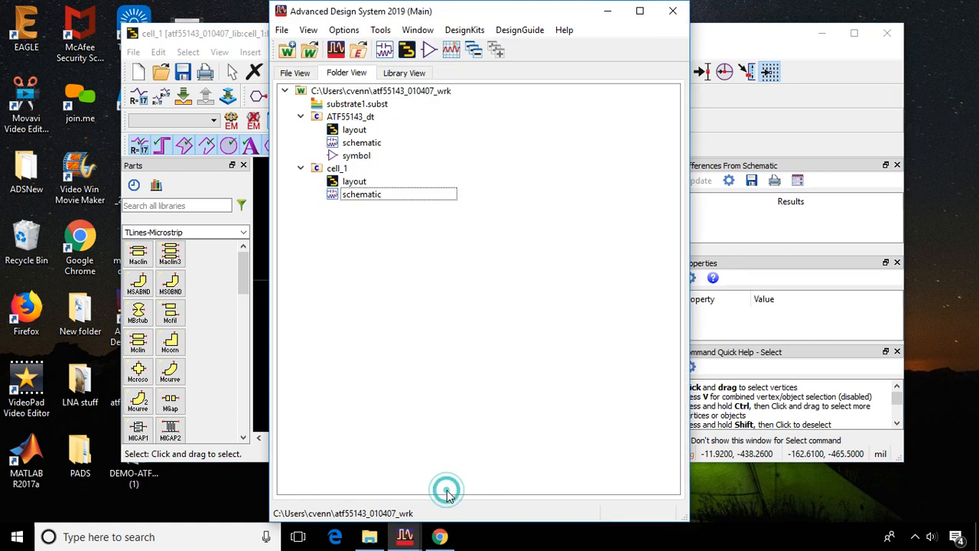
pyautogui.click(336, 107)
pyautogui.rightClick(337, 108)
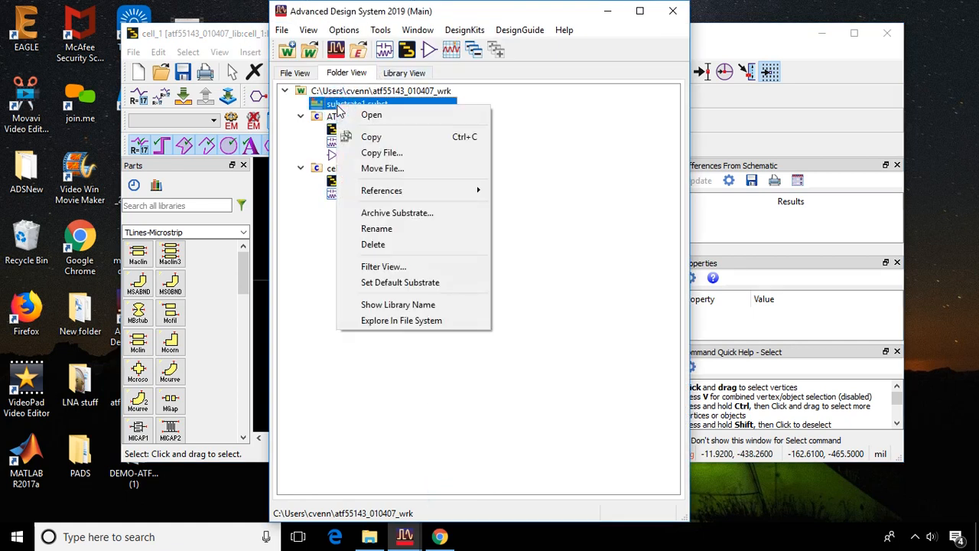
pyautogui.click(383, 229)
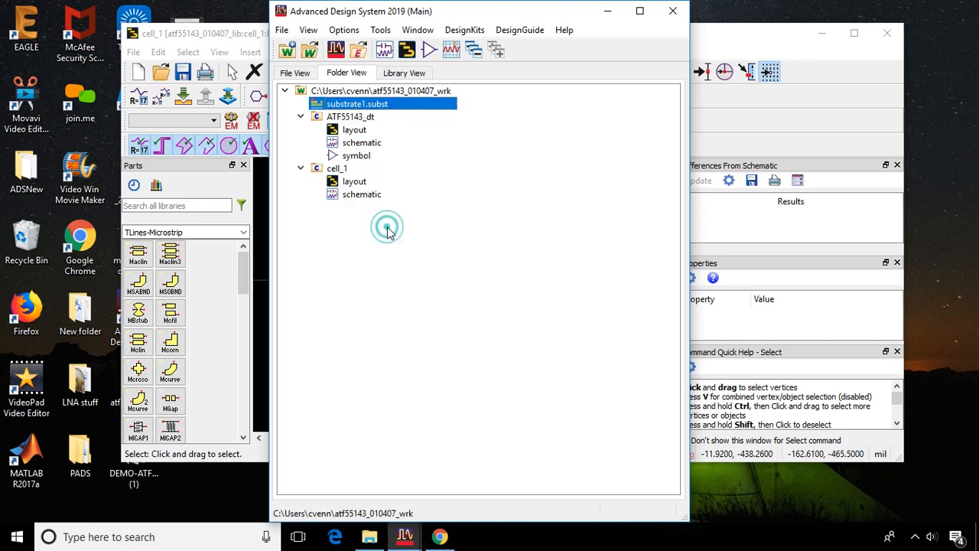
pyautogui.write('t')
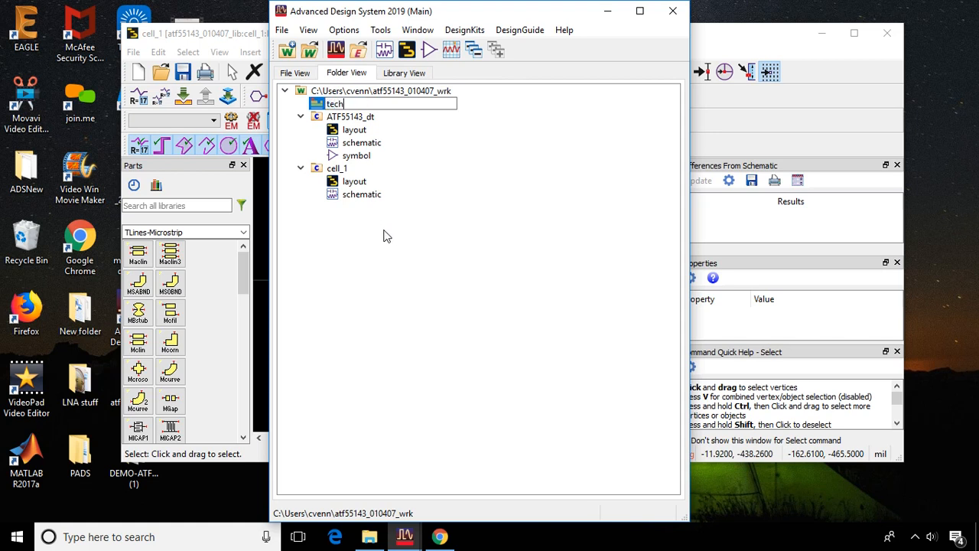
pyautogui.write('ech')
pyautogui.press('Return')
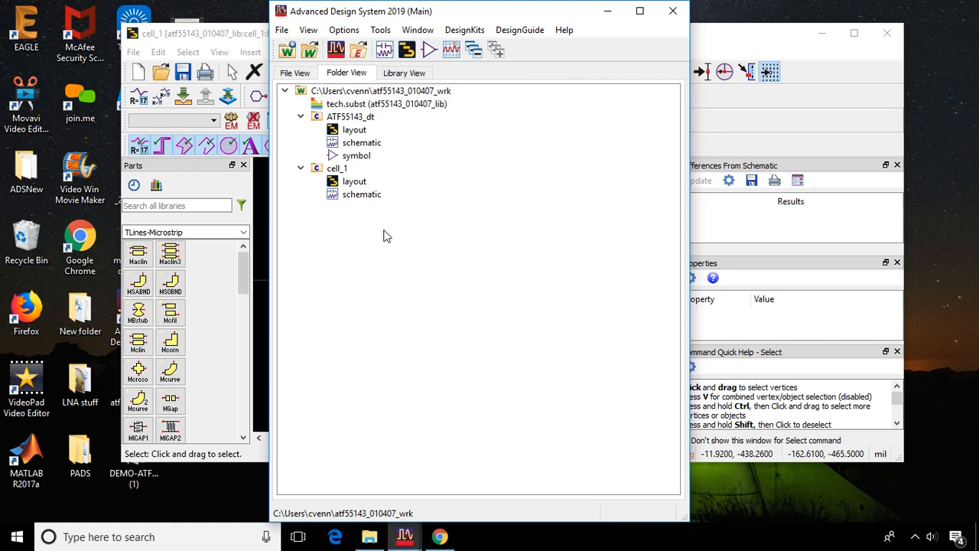
# - Open the tech master substrate, save it, close it and return to the cell_1 layout
pyautogui.doubleClick(352, 107)
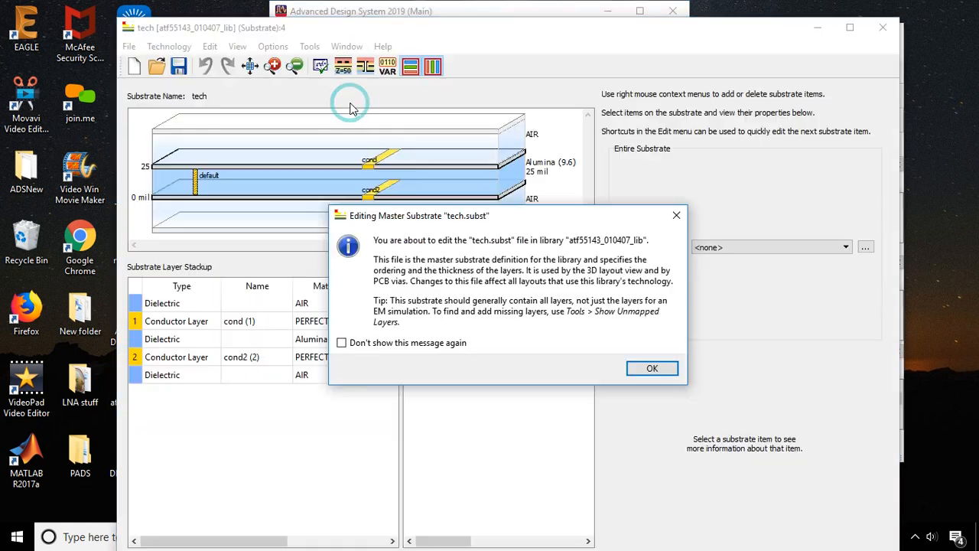
pyautogui.click(651, 370)
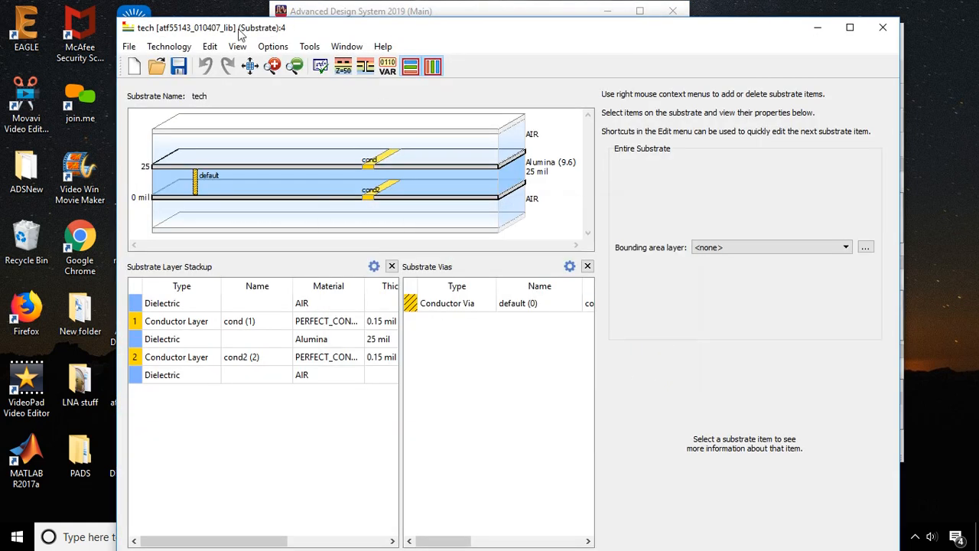
pyautogui.click(180, 74)
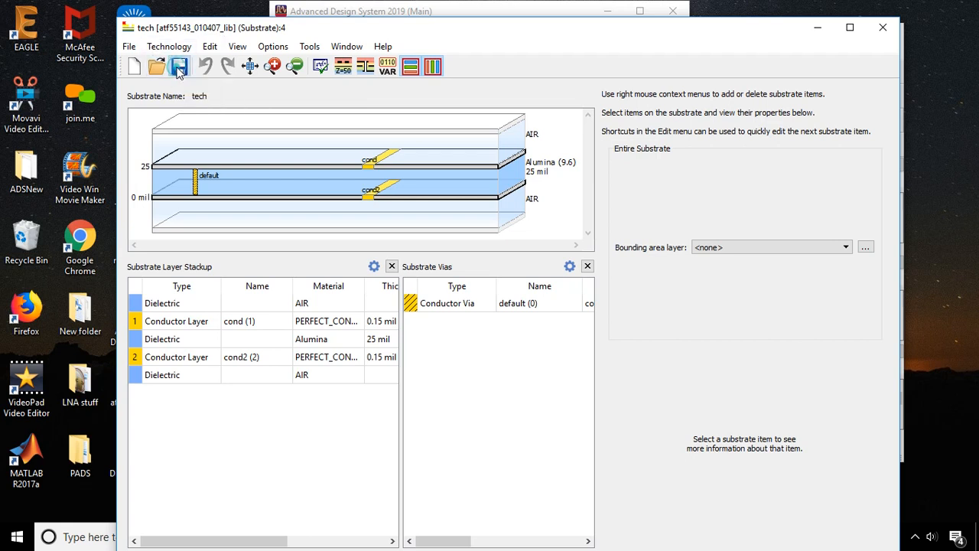
pyautogui.click(883, 28)
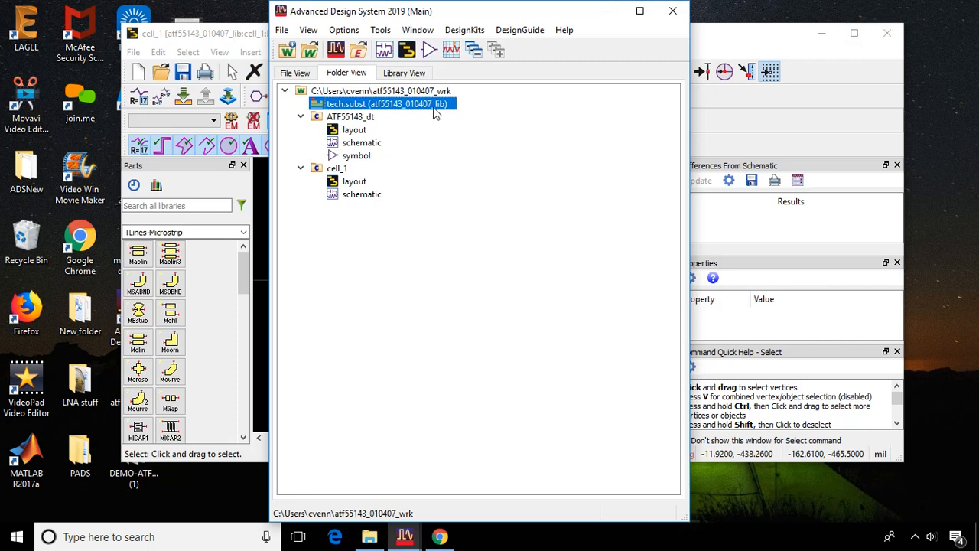
pyautogui.click(603, 13)
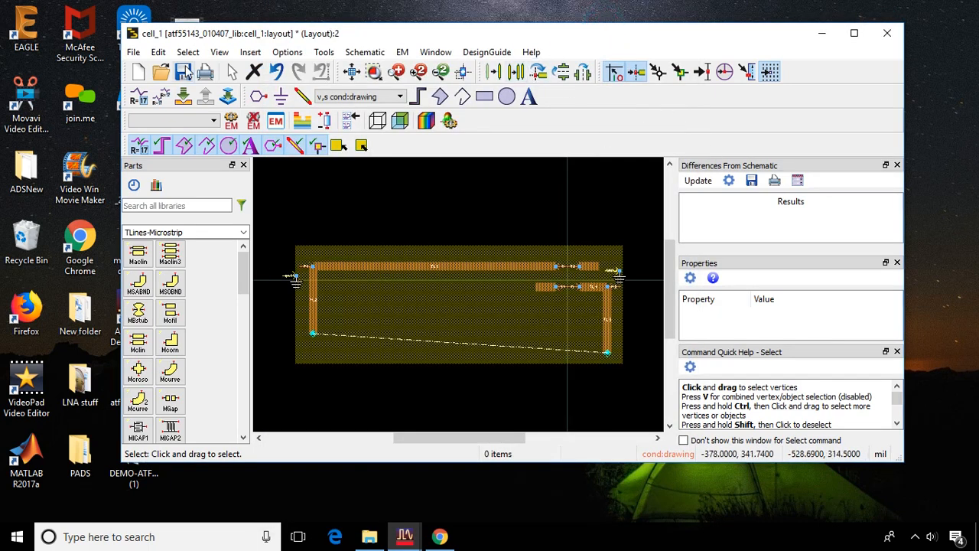
# - Insert a via_1 via from cond to cond2 at the open end of the S1 line, at about x -100, y -20 mil
pyautogui.click(251, 52)
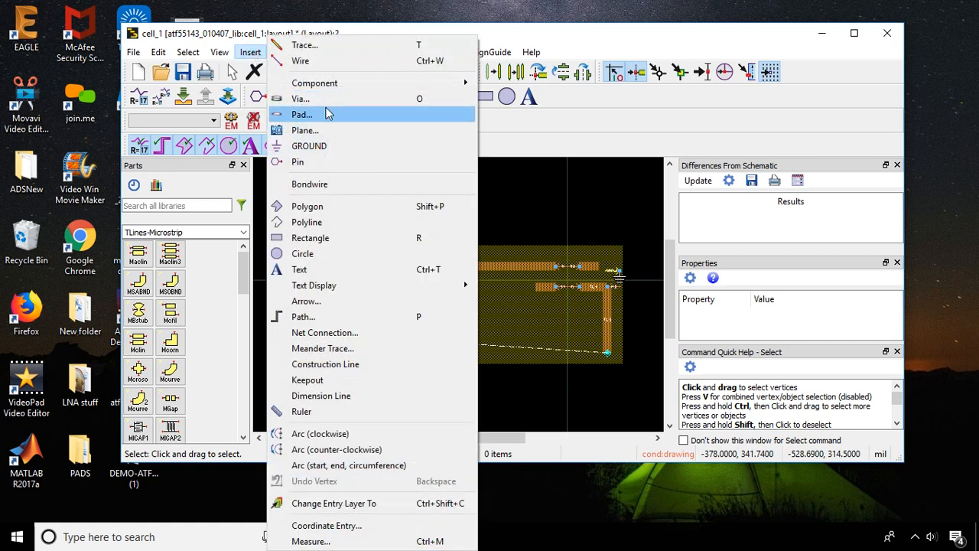
pyautogui.click(319, 100)
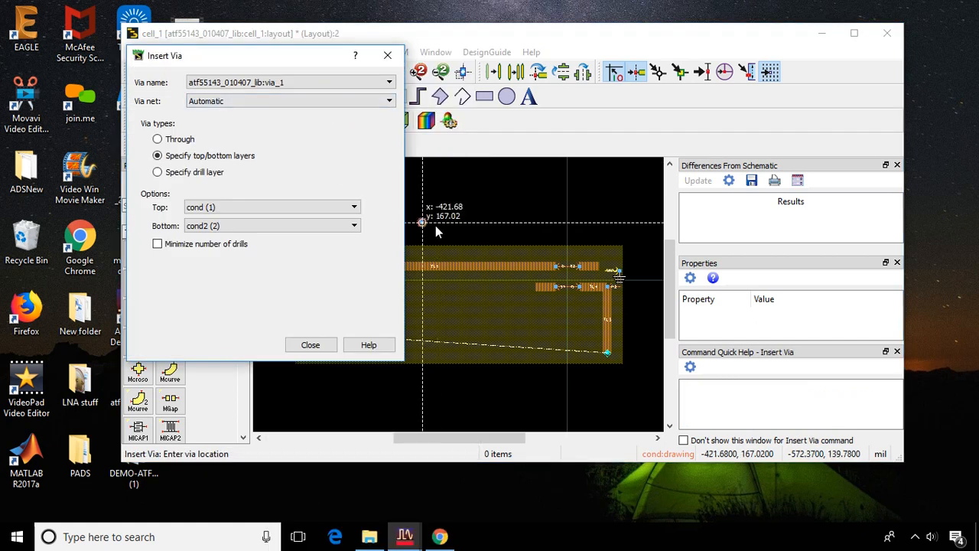
pyautogui.click(157, 140)
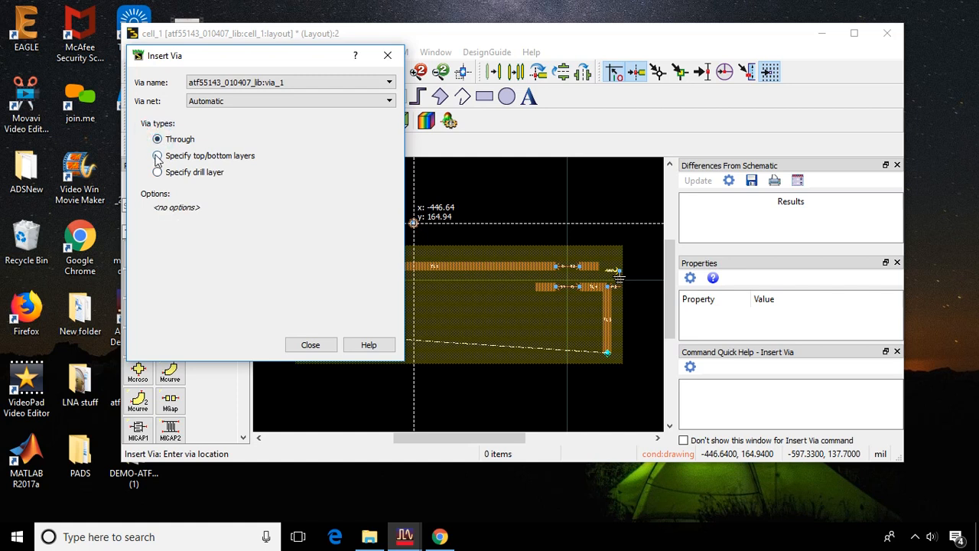
pyautogui.click(157, 155)
pyautogui.click(157, 139)
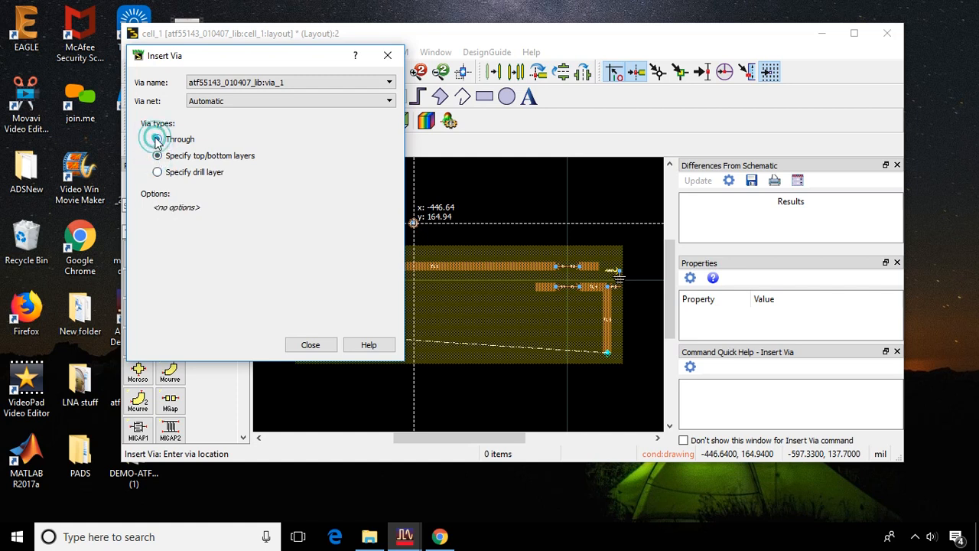
pyautogui.click(157, 156)
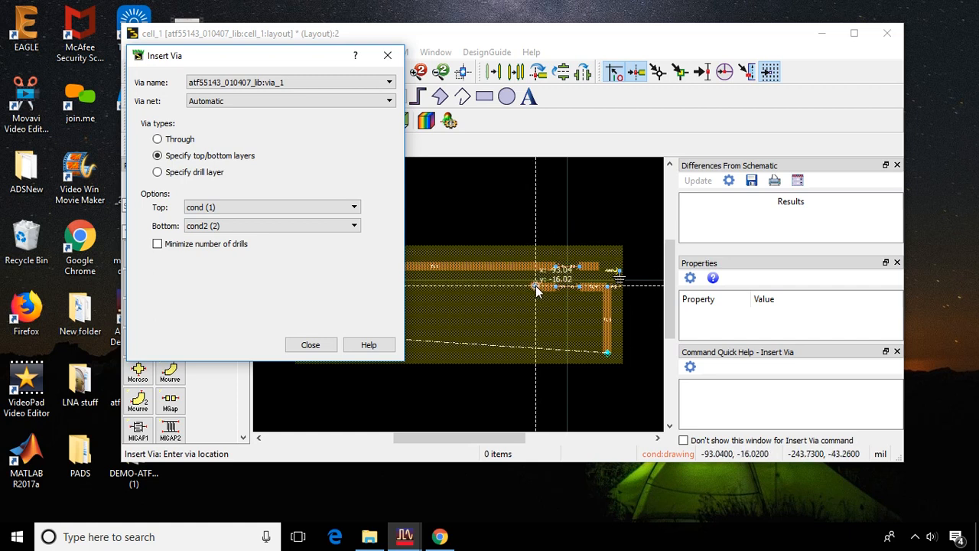
pyautogui.scroll(5, 536, 285)
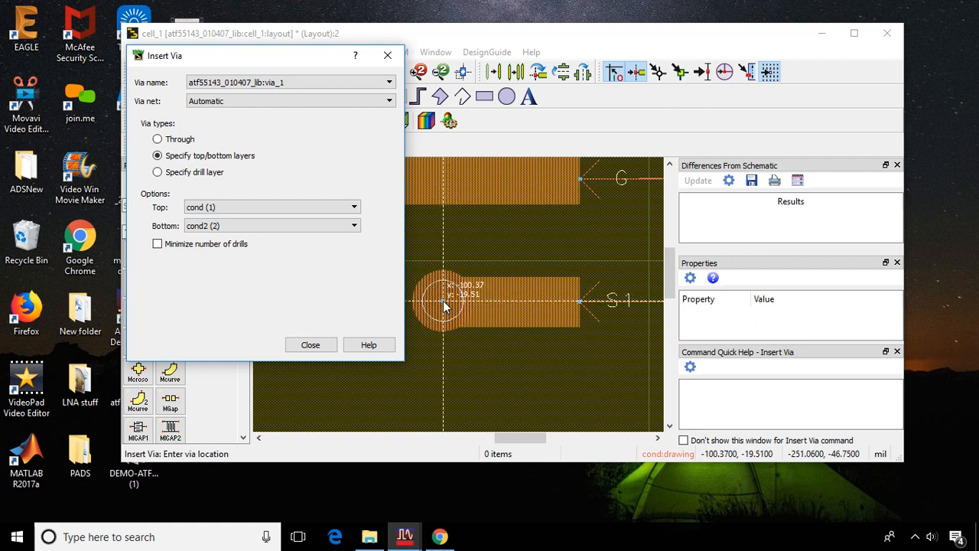
pyautogui.click(443, 301)
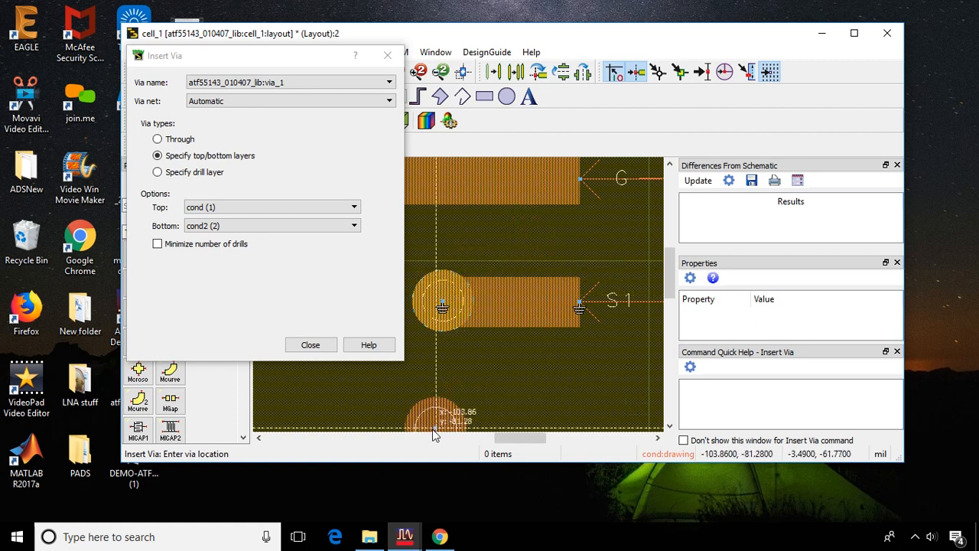
# - Leave via insertion and delete the stray via outside the ground plane near TL2
pyautogui.moveTo(504, 435); pyautogui.dragTo(540, 432)
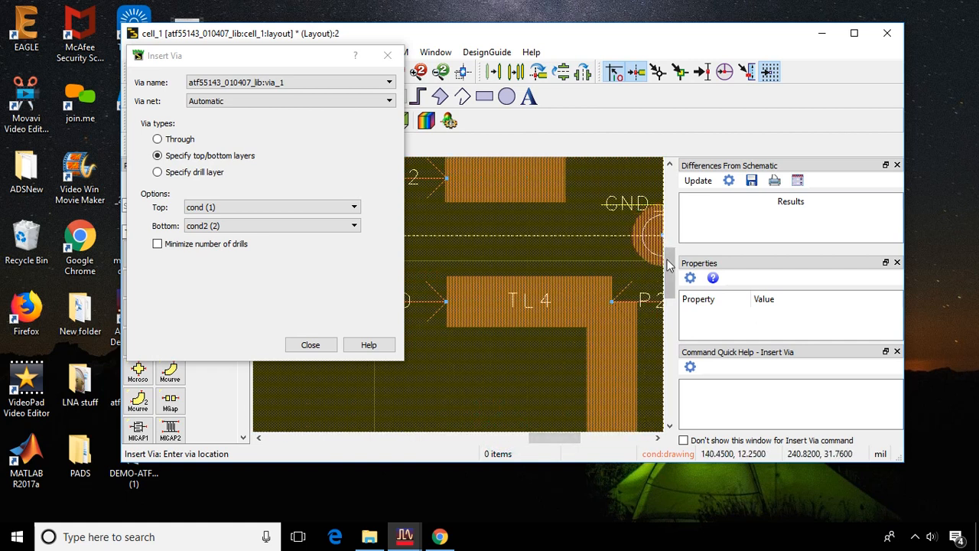
pyautogui.moveTo(668, 269); pyautogui.dragTo(668, 262)
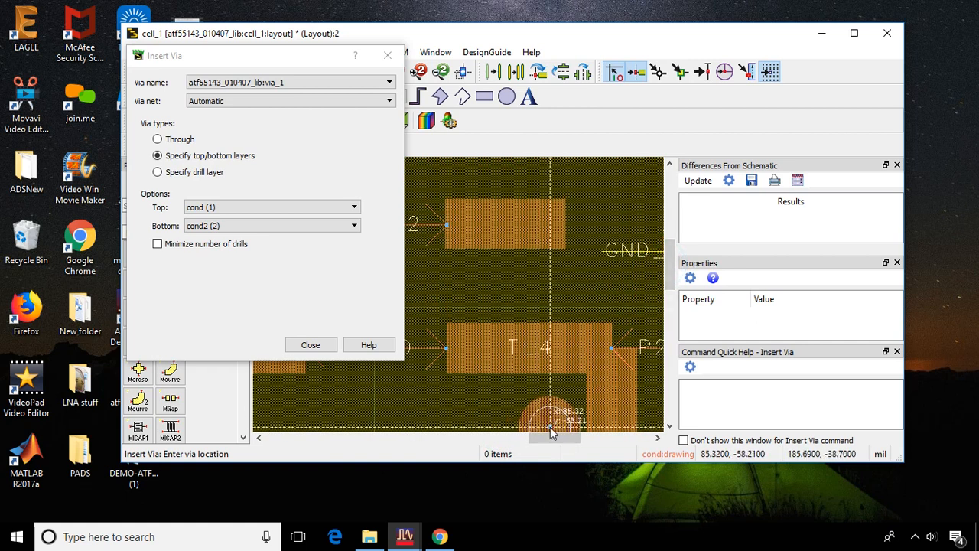
pyautogui.moveTo(554, 438); pyautogui.dragTo(344, 438)
pyautogui.scroll(-2, 339, 436)
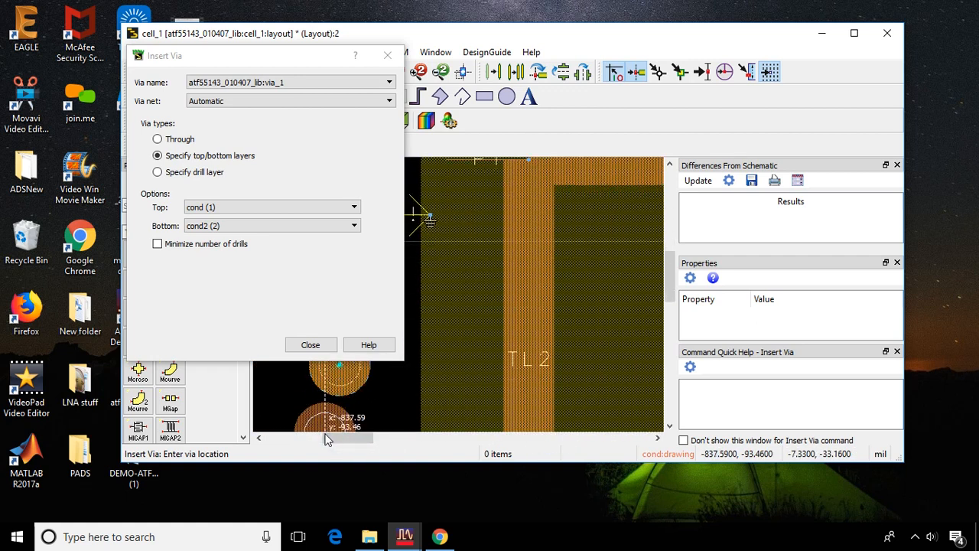
pyautogui.press('Escape')
pyautogui.click(356, 385)
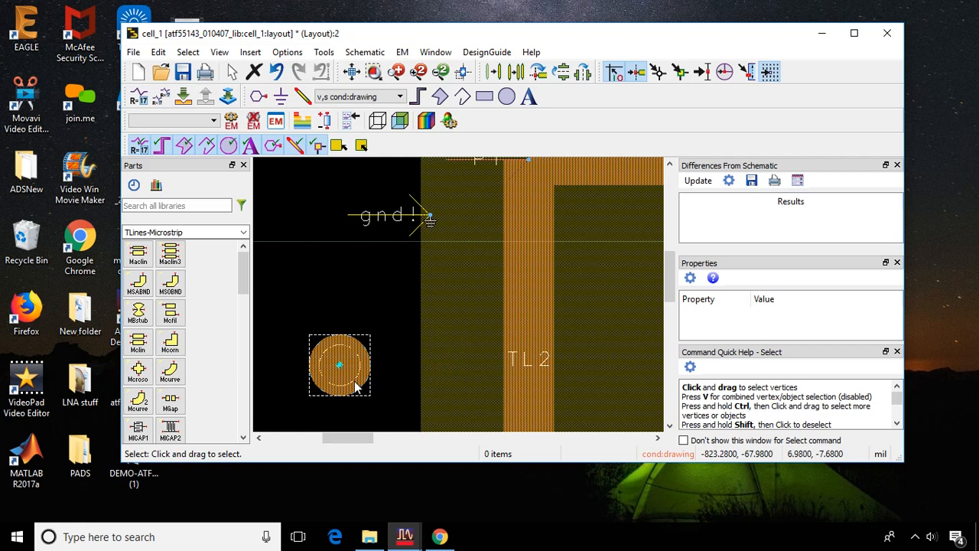
pyautogui.press('Delete')
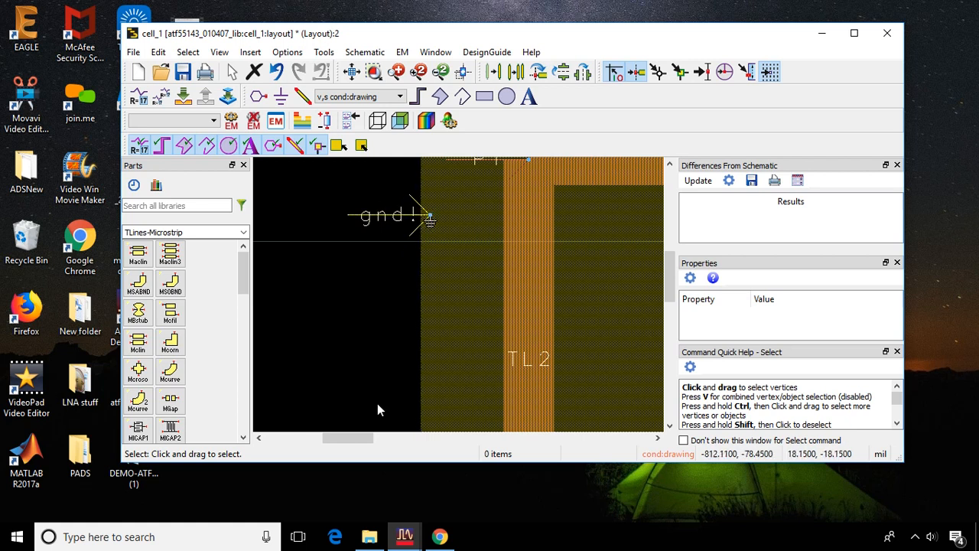
# - Copy the via at the open end of the S1 line
pyautogui.moveTo(367, 441); pyautogui.dragTo(538, 414)
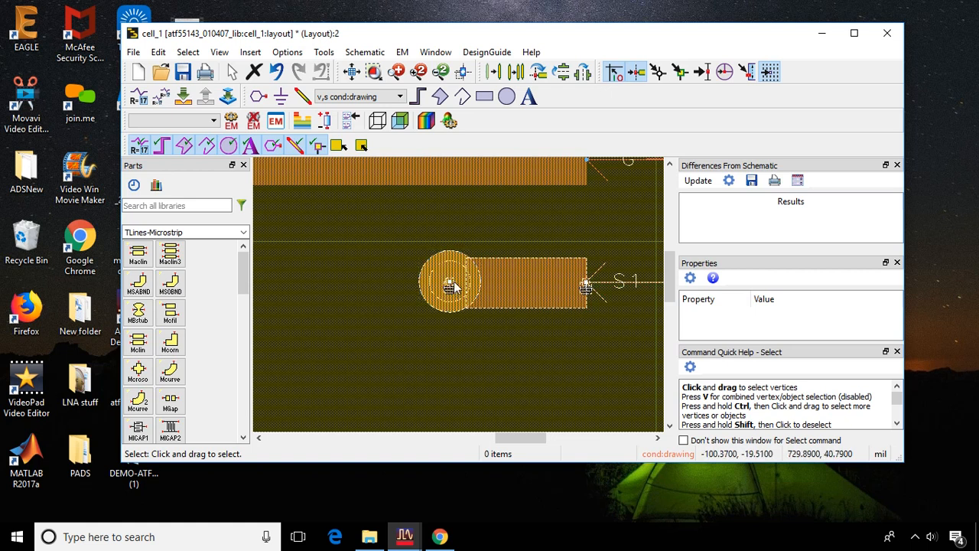
pyautogui.rightClick(461, 266)
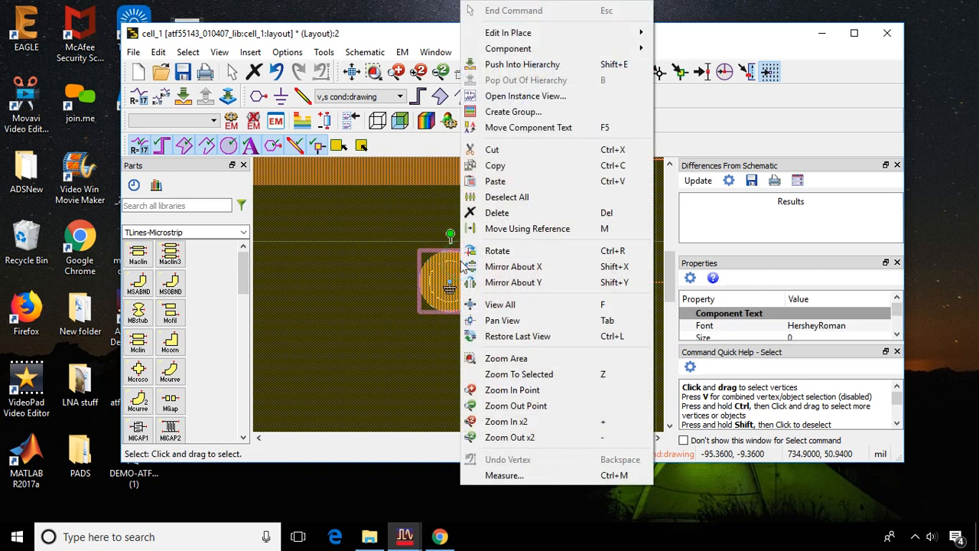
pyautogui.click(512, 166)
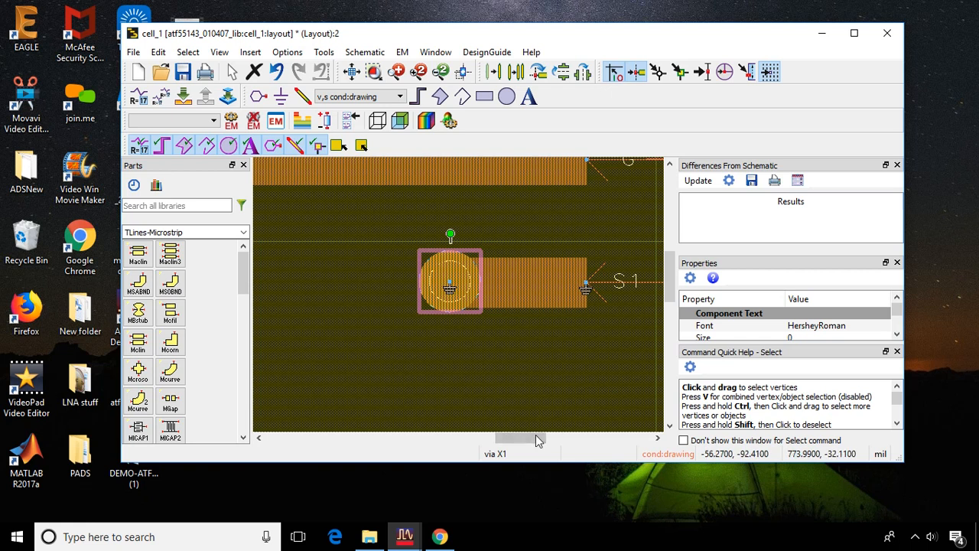
# - Insert a via_1 via from cond to cond2 at the open end of the S2 line, at about x 100, y 41 mil
pyautogui.moveTo(536, 438); pyautogui.dragTo(586, 410)
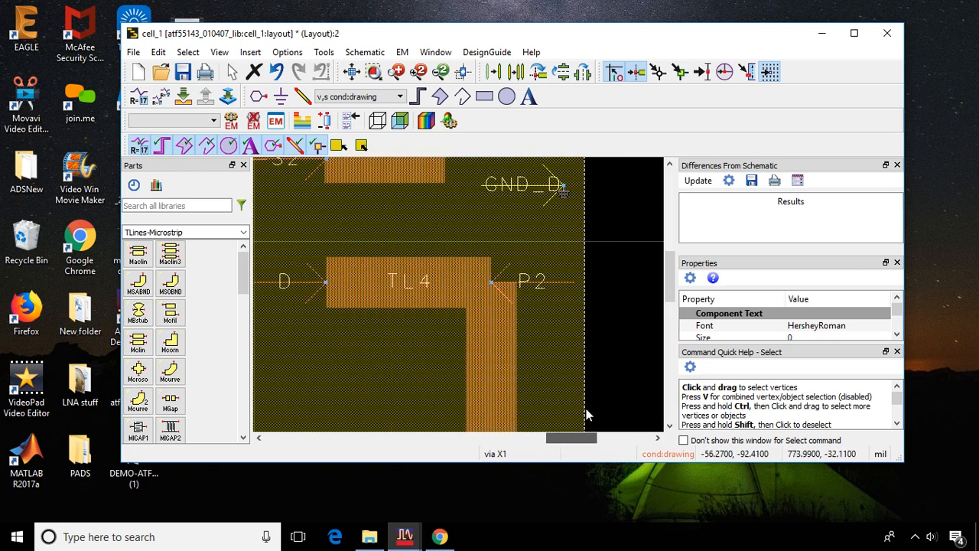
pyautogui.moveTo(669, 281); pyautogui.dragTo(669, 265)
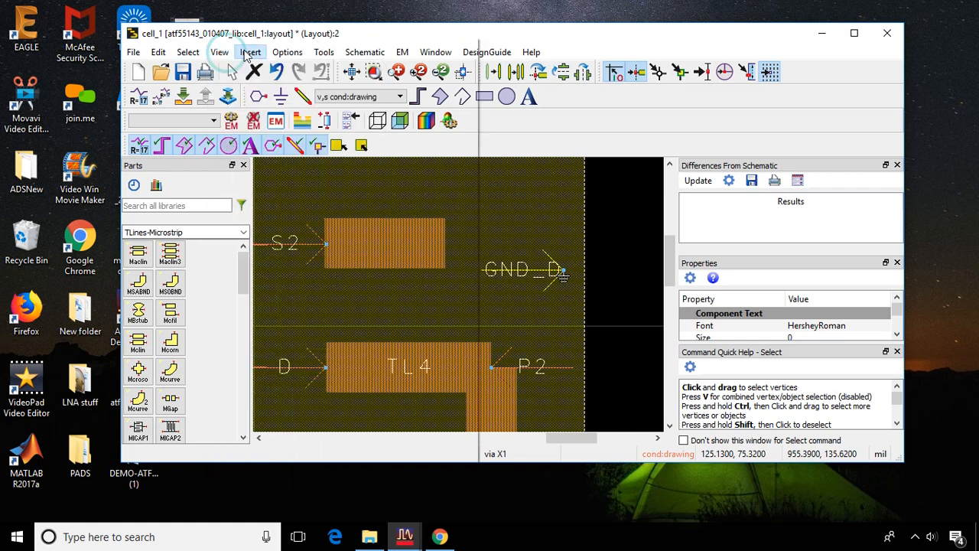
pyautogui.click(250, 52)
pyautogui.click(301, 102)
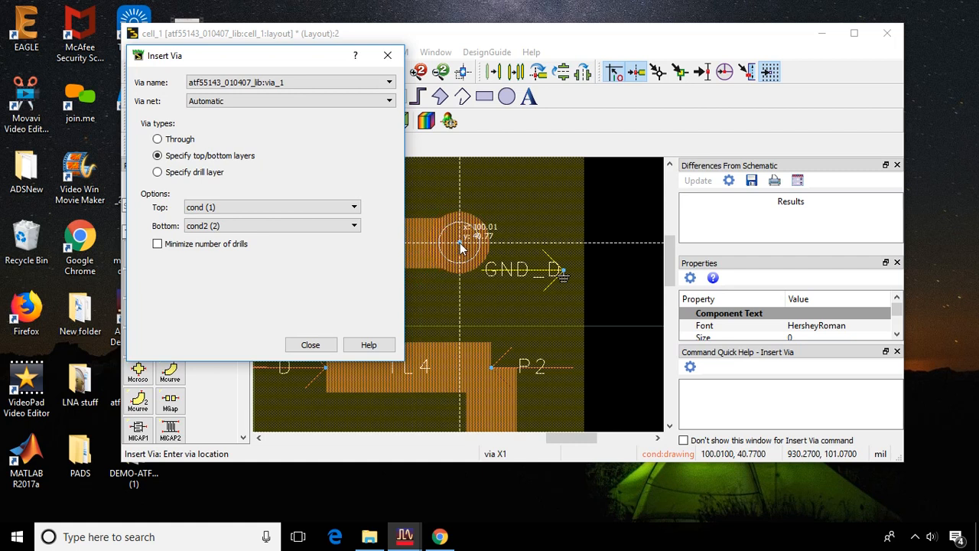
pyautogui.click(460, 245)
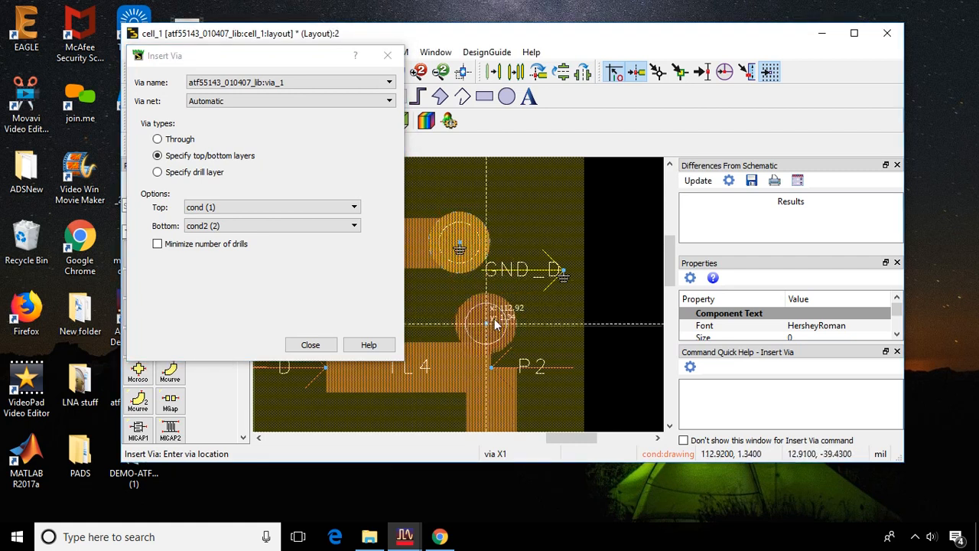
# - Insert a via_1 via from cond to cond2 at the open end of line TL3, at about x 115, y -220 mil
pyautogui.scroll(-3, 505, 308)
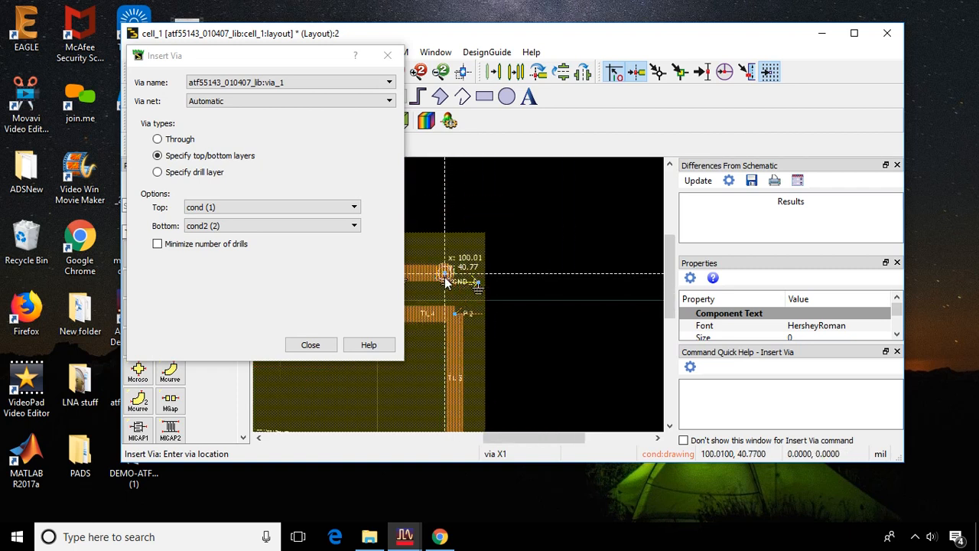
pyautogui.scroll(5, 446, 282)
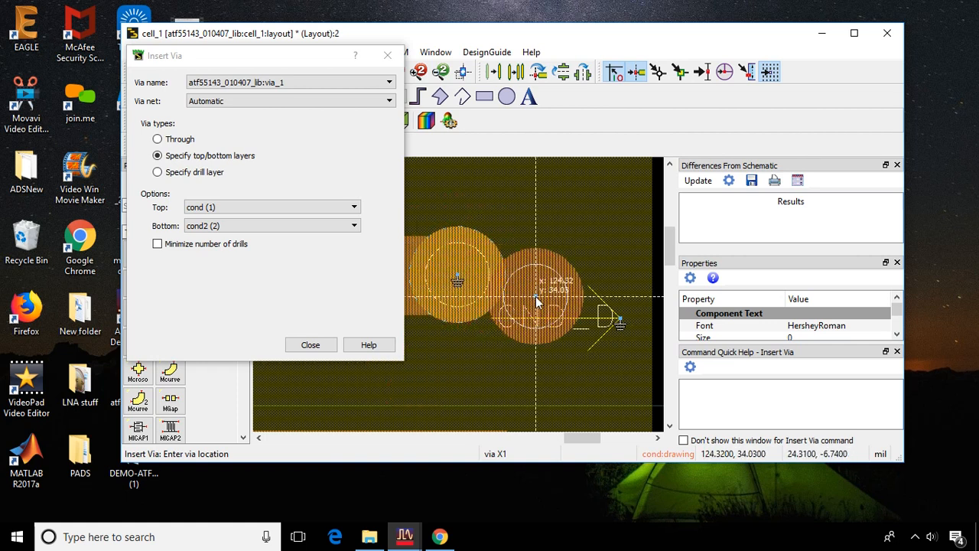
pyautogui.scroll(-2, 535, 296)
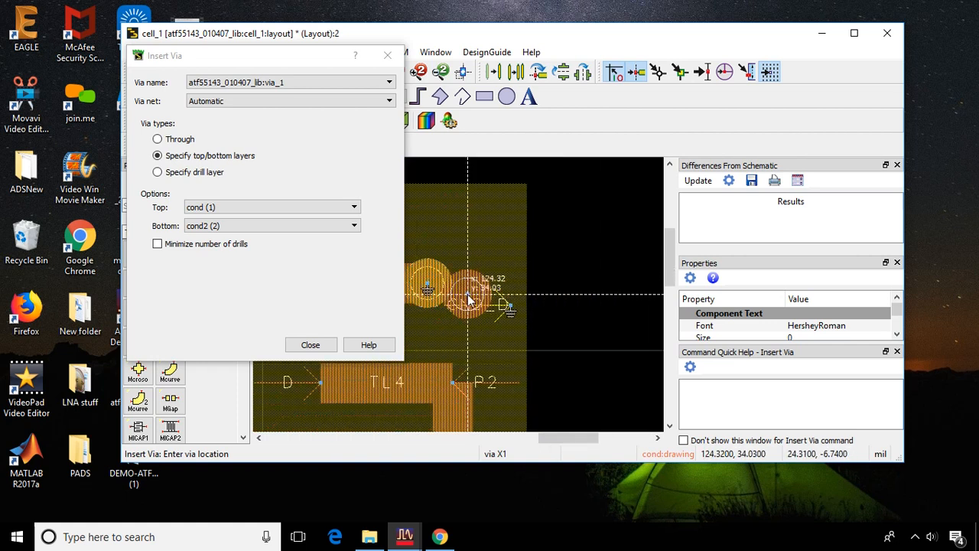
pyautogui.scroll(2, 468, 294)
pyautogui.scroll(-3, 459, 295)
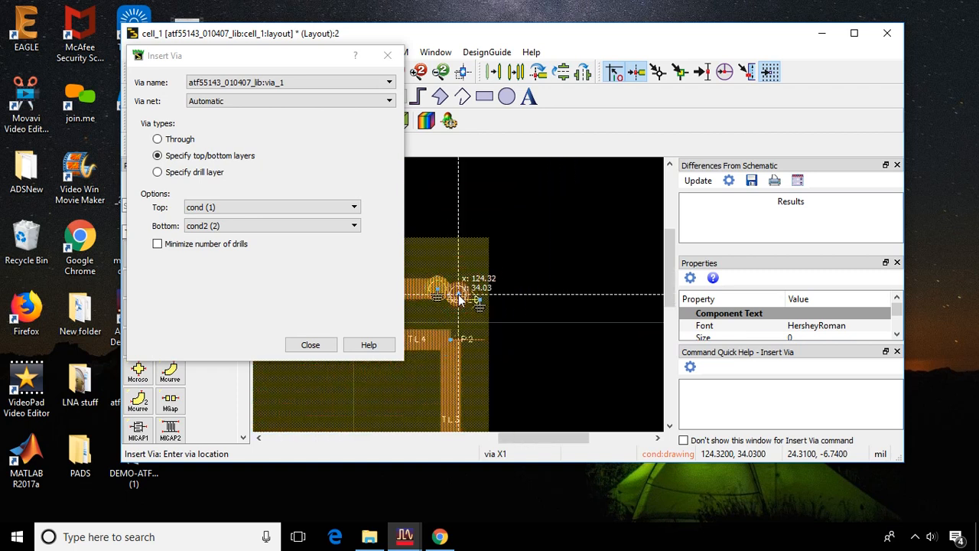
pyautogui.moveTo(672, 241); pyautogui.dragTo(656, 295)
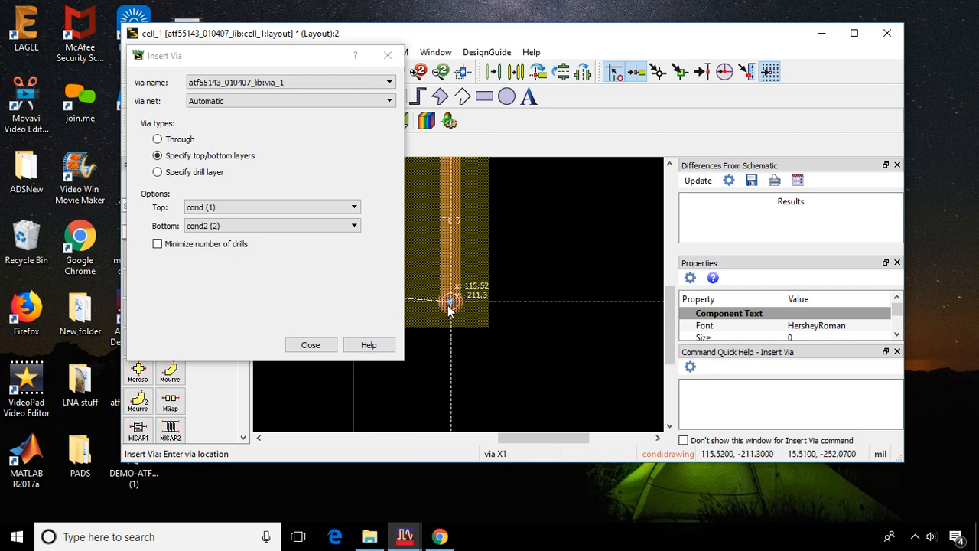
pyautogui.scroll(5, 452, 314)
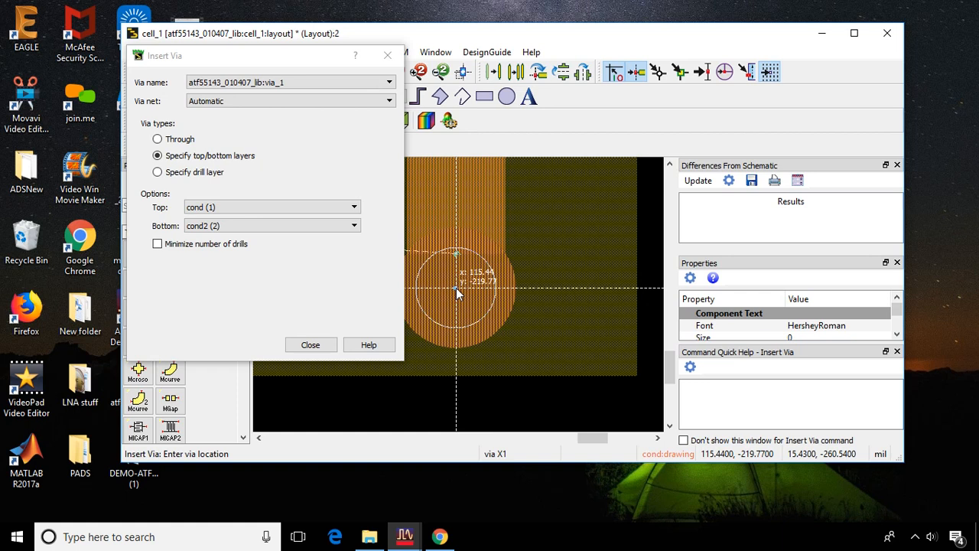
pyautogui.click(456, 288)
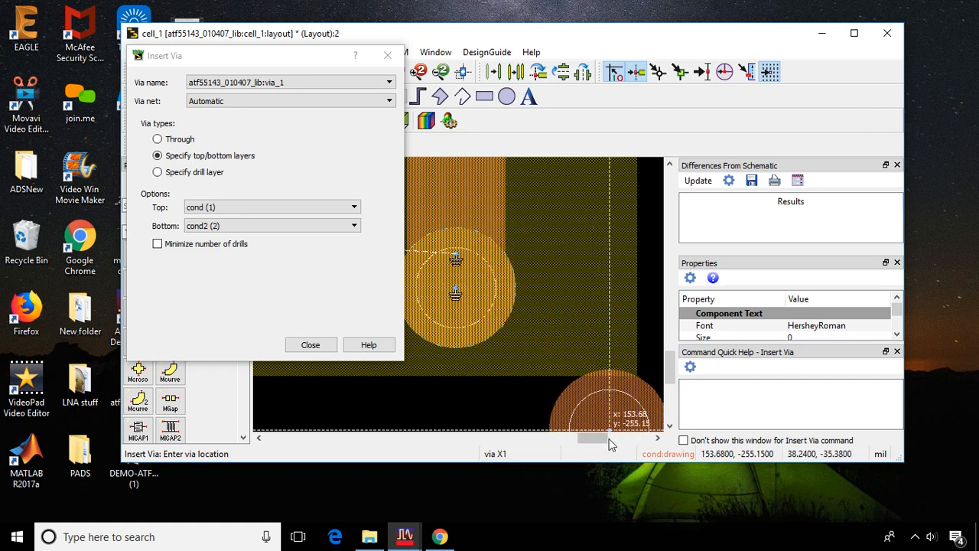
# - Insert a via_1 via from cond to cond2 at the open end of line TL2, at about x -739, y -164 mil, and leave via insertion
pyautogui.moveTo(601, 444); pyautogui.dragTo(487, 438)
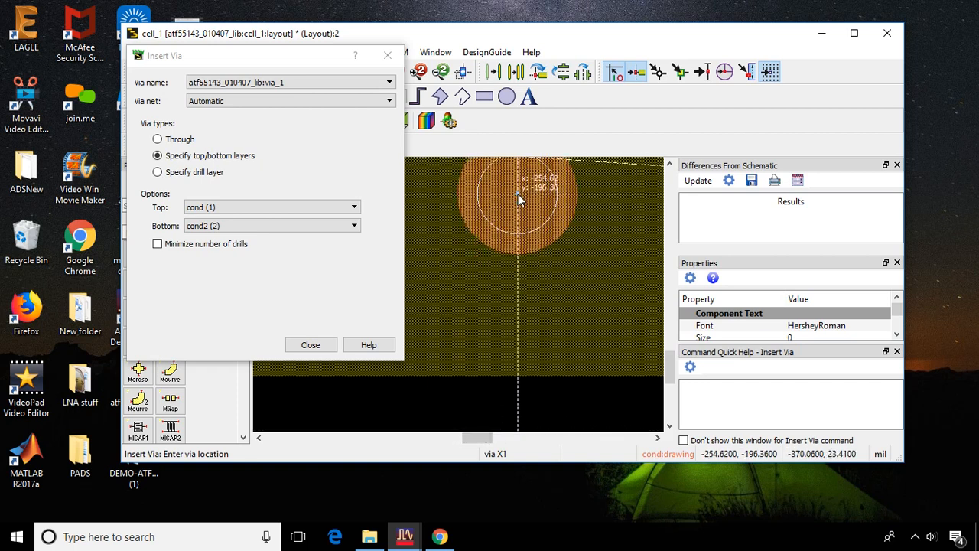
pyautogui.scroll(-3, 518, 194)
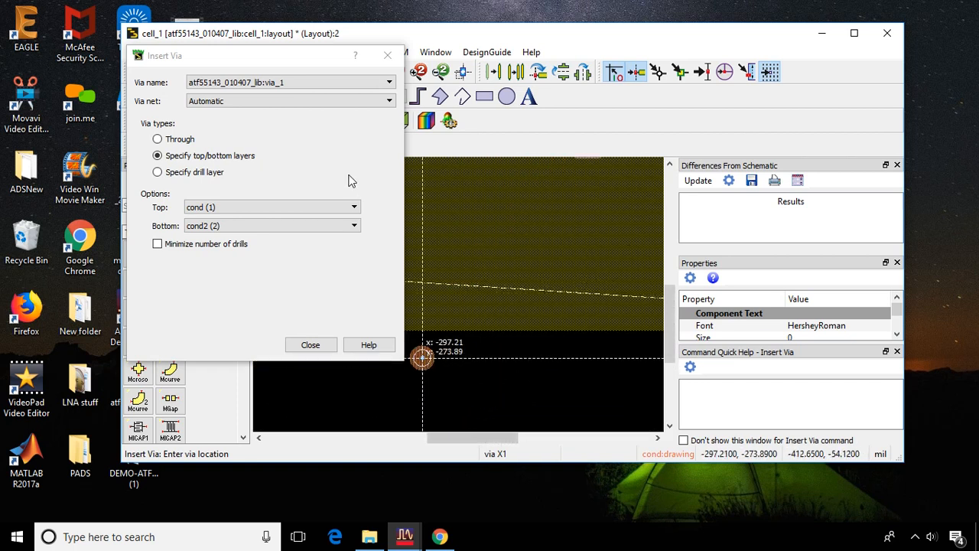
pyautogui.moveTo(500, 442); pyautogui.dragTo(398, 463)
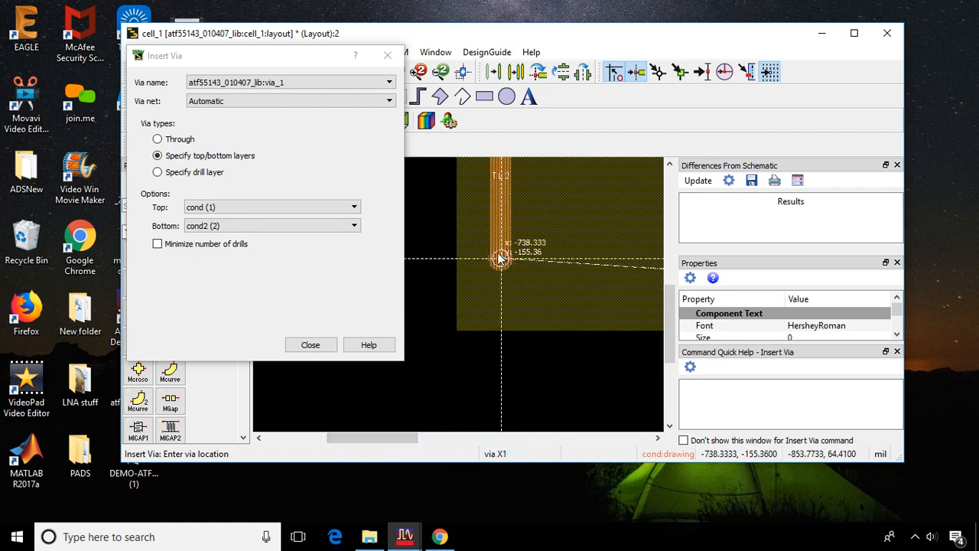
pyautogui.scroll(5, 459, 294)
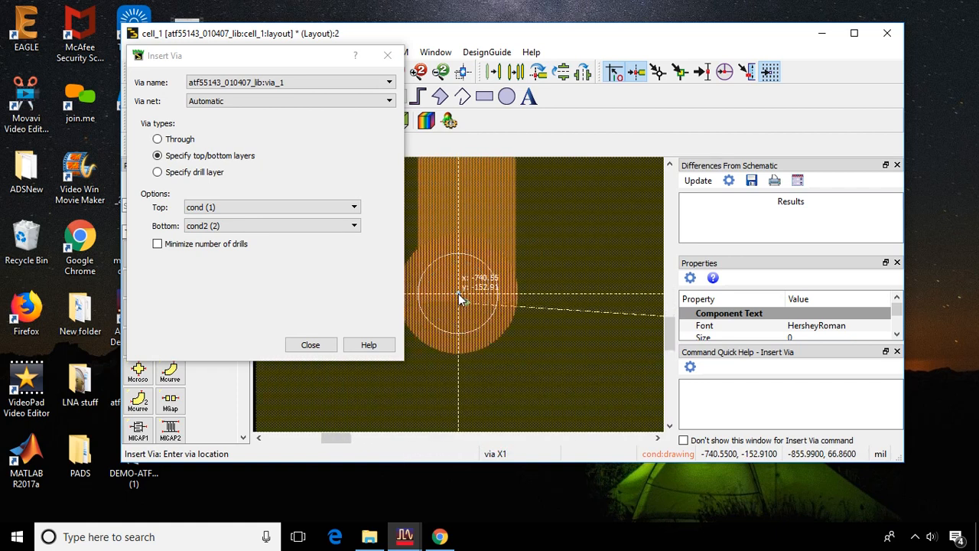
pyautogui.click(466, 338)
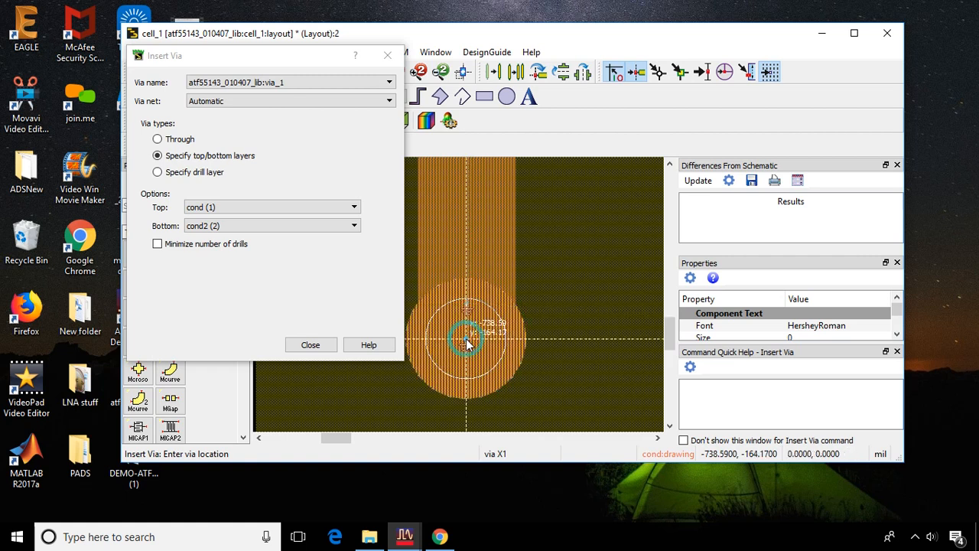
pyautogui.press('Escape')
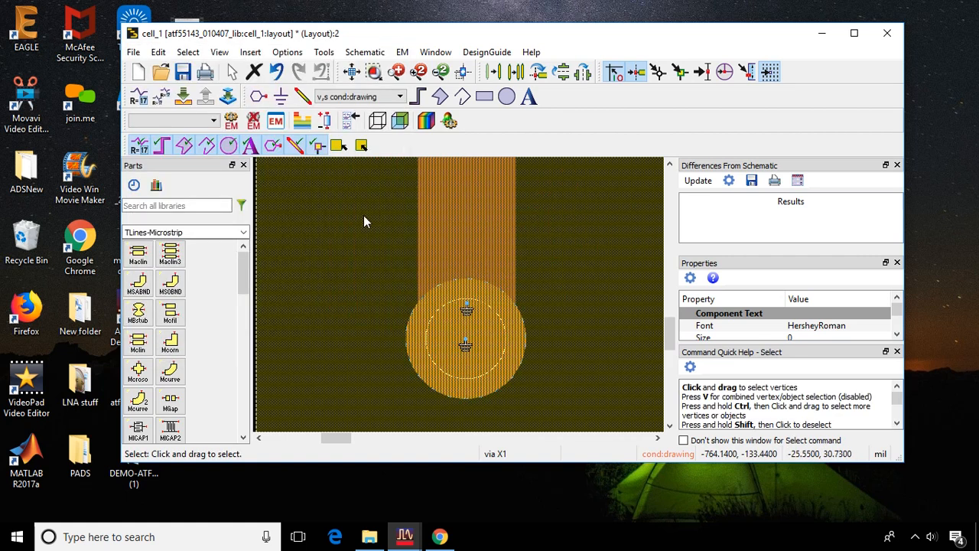
# - Examine the complete layout to check the via placement on the lines and the ground plane outline, leaving nothing selected
pyautogui.scroll(-8, 494, 287)
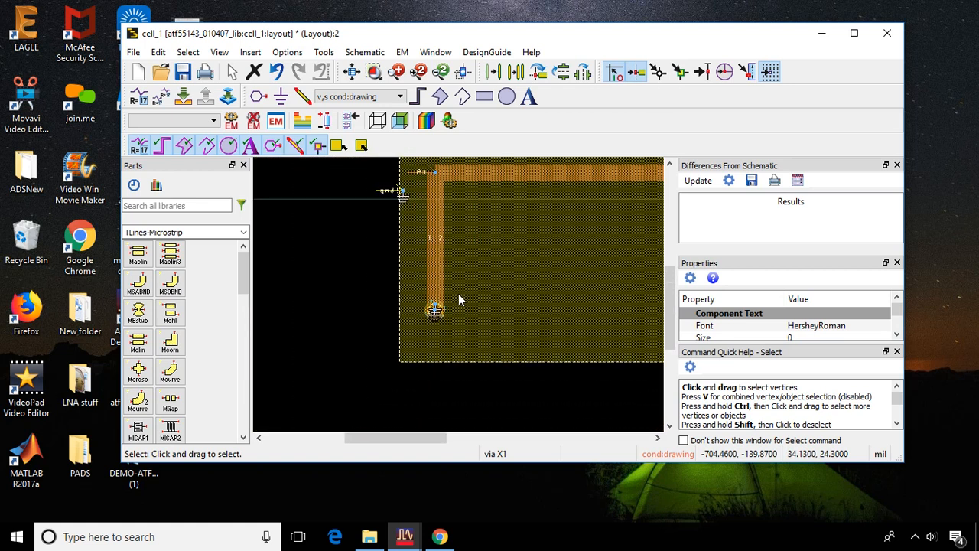
pyautogui.moveTo(387, 438); pyautogui.dragTo(446, 425)
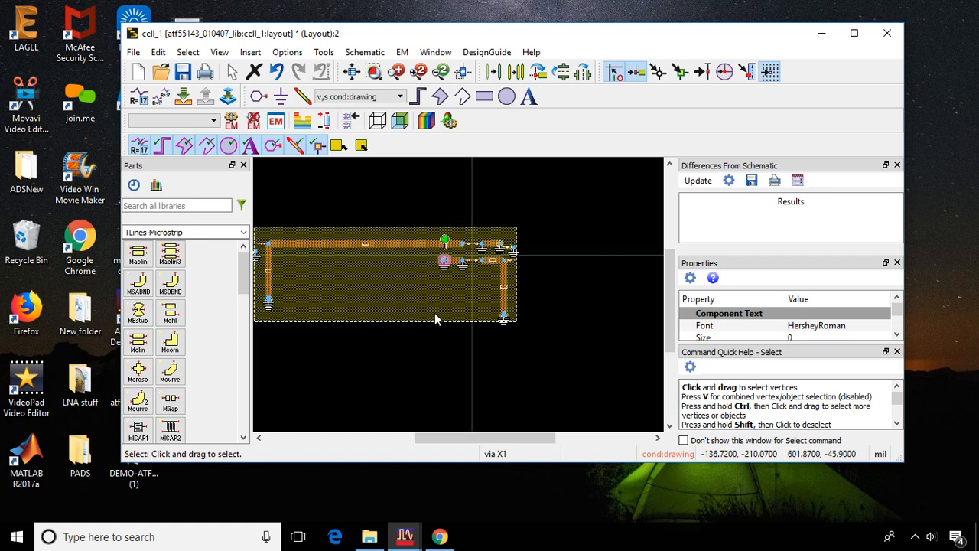
pyautogui.click(436, 312)
pyautogui.click(576, 283)
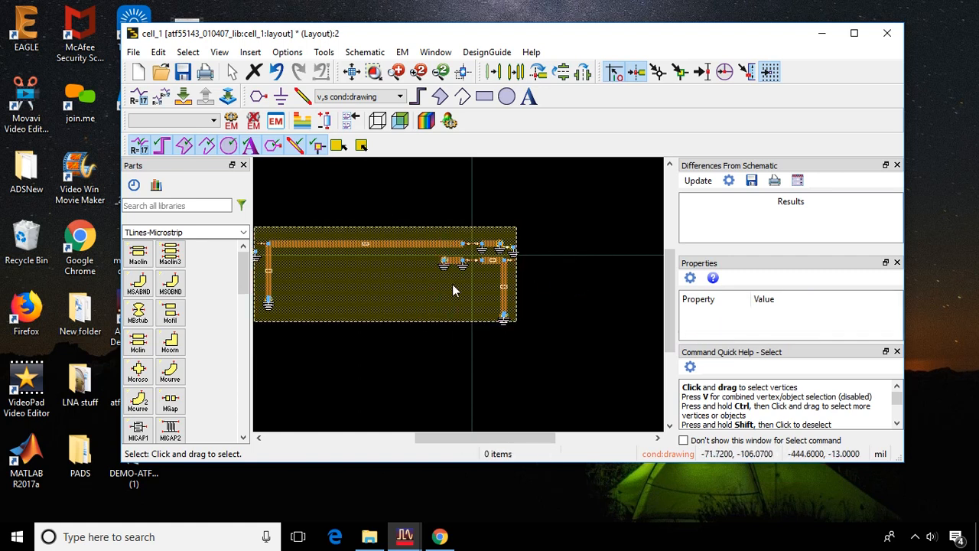
pyautogui.scroll(-1, 393, 288)
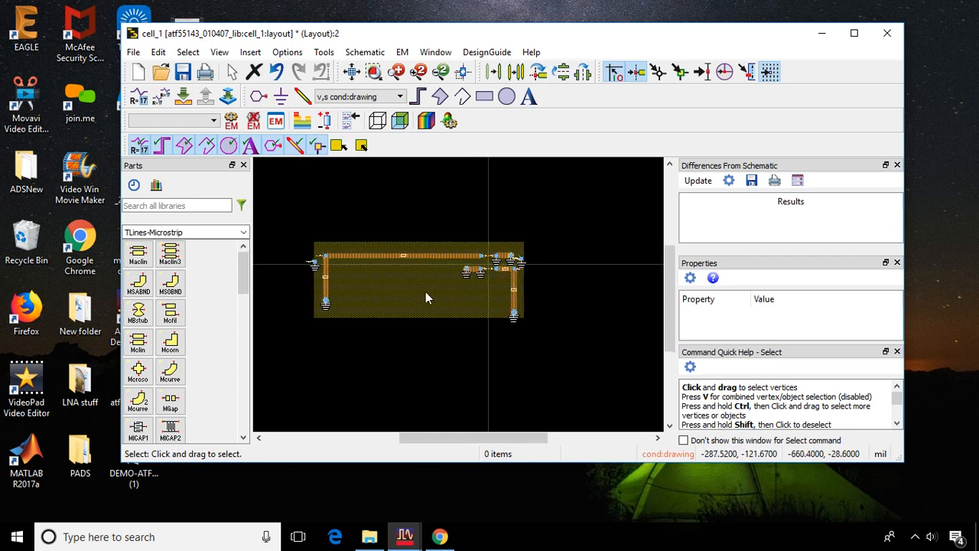
pyautogui.scroll(3, 425, 292)
pyautogui.scroll(-1, 454, 293)
pyautogui.scroll(-1, 456, 299)
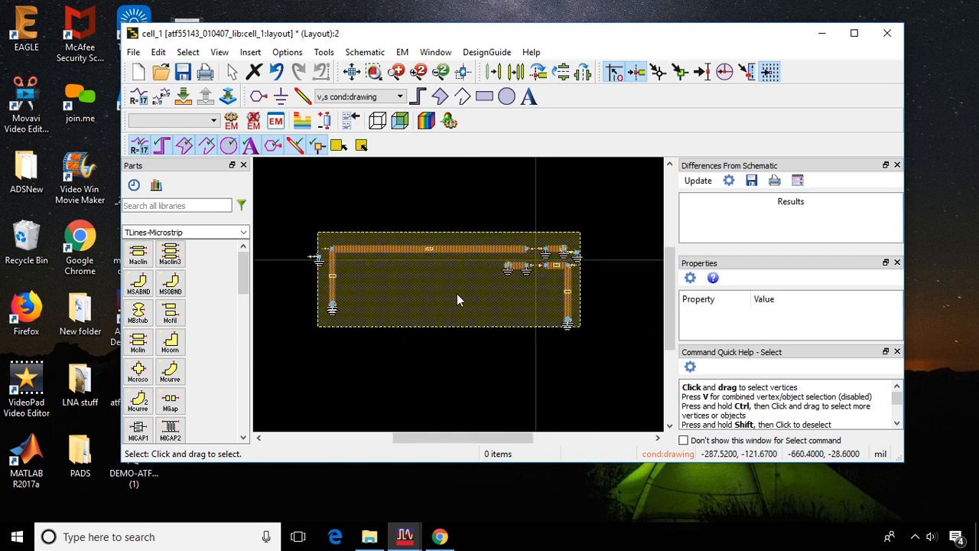
# - Create an EM setup view named emSetup for cell_1 without a template and dismiss the What's New notice
pyautogui.click(276, 121)
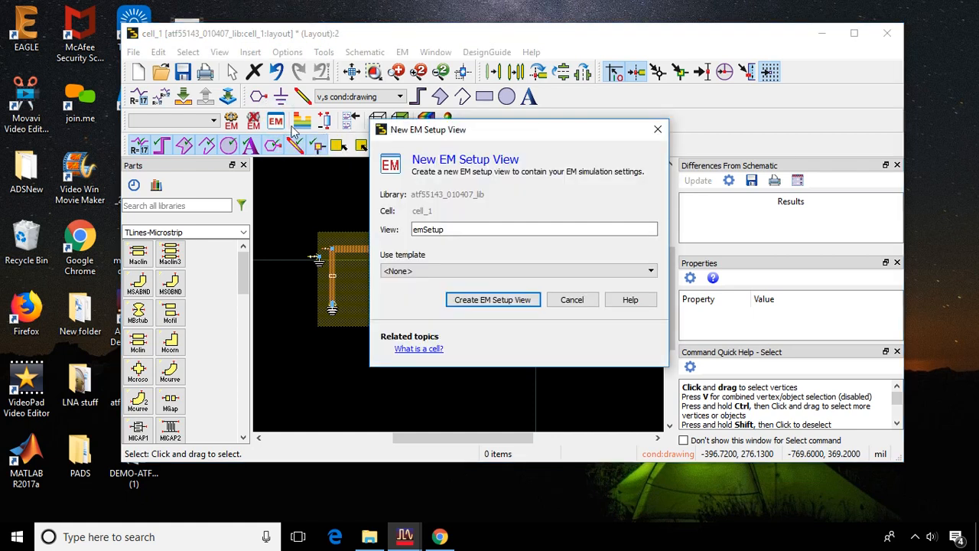
pyautogui.click(484, 301)
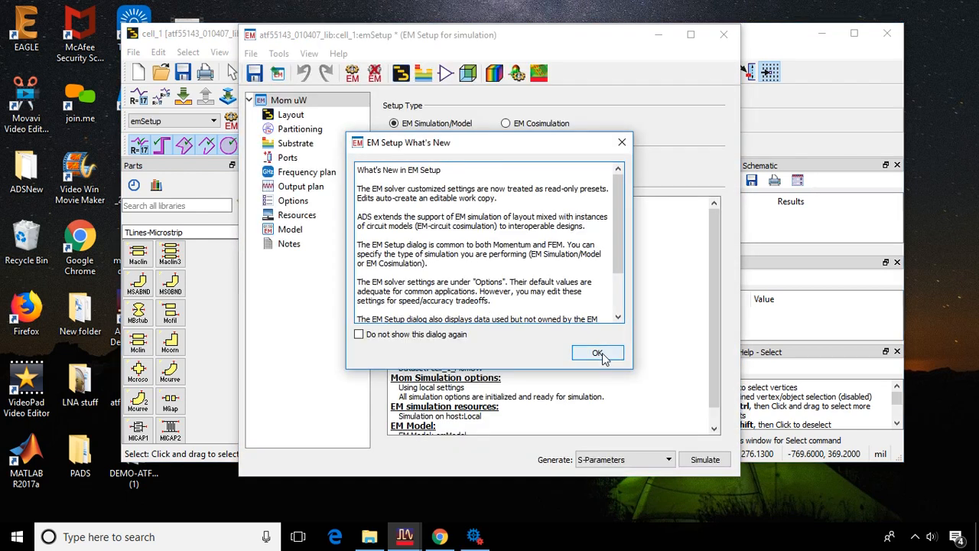
pyautogui.click(605, 355)
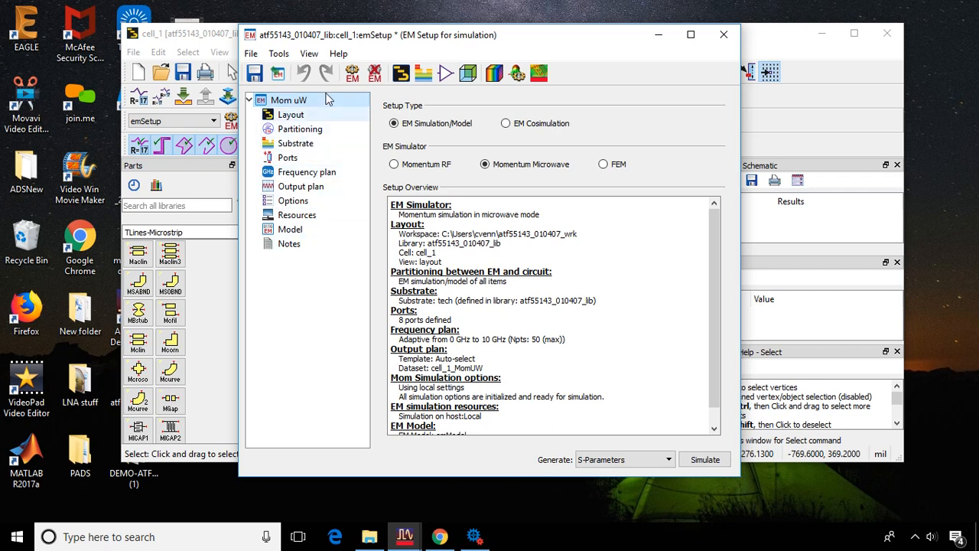
# - Set the frequency plan's sweep type to Linear and run the S-parameter simulation
pyautogui.click(277, 173)
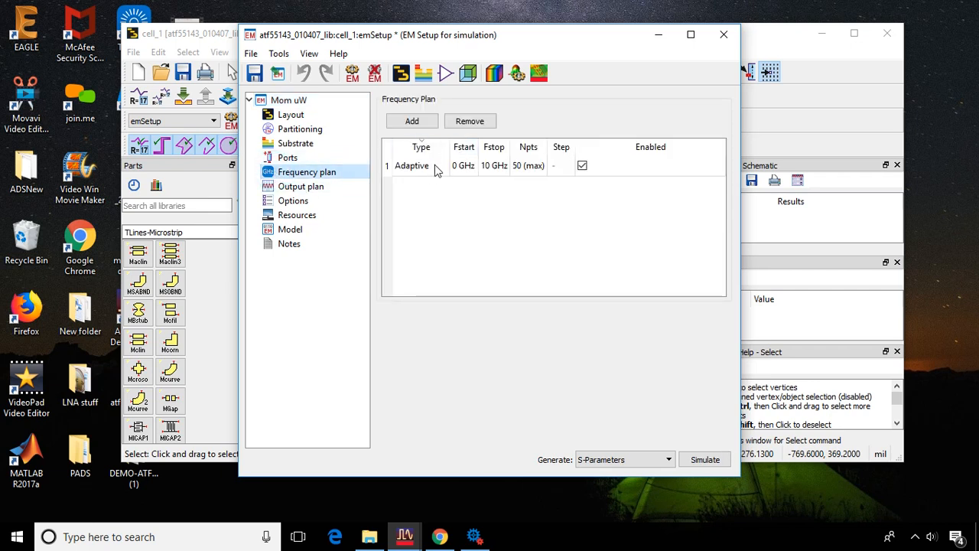
pyautogui.doubleClick(436, 168)
pyautogui.click(443, 166)
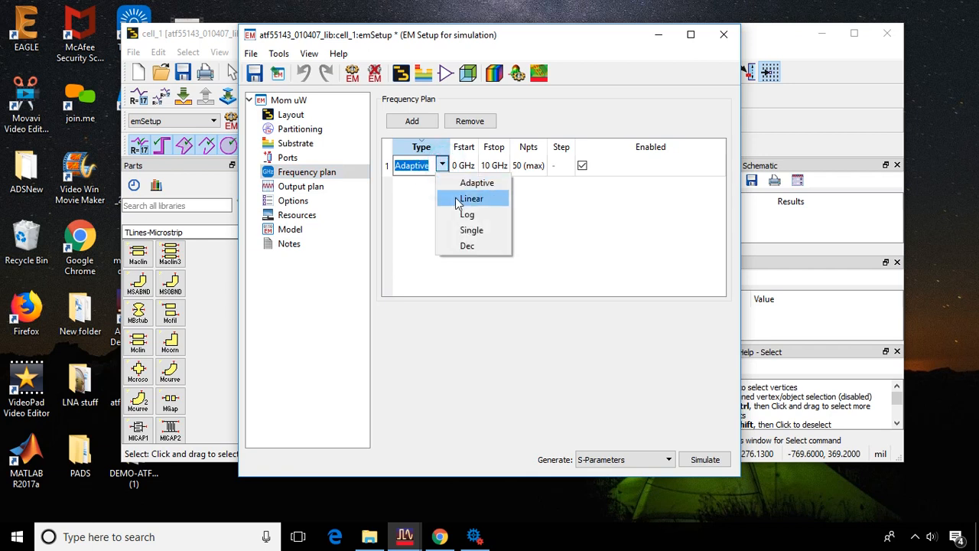
pyautogui.click(457, 199)
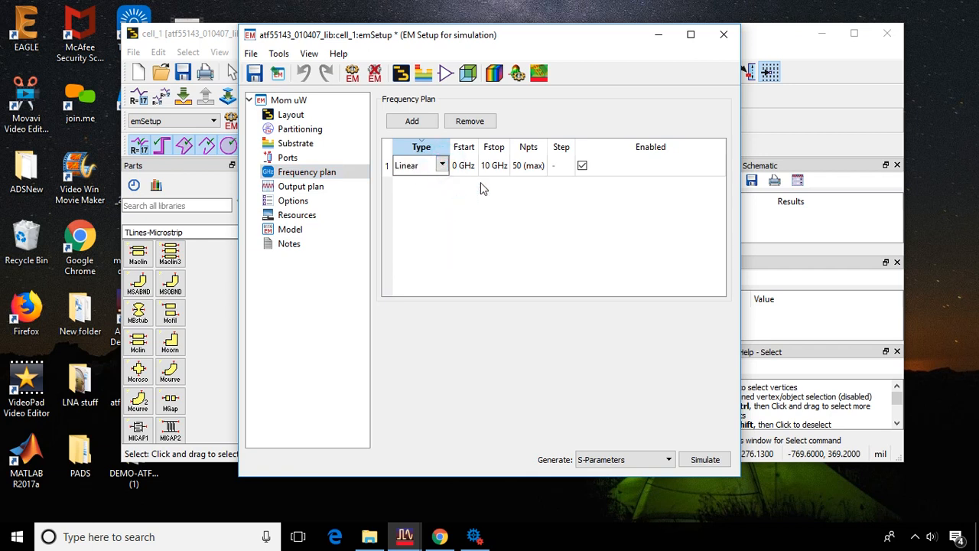
pyautogui.doubleClick(561, 167)
pyautogui.click(619, 199)
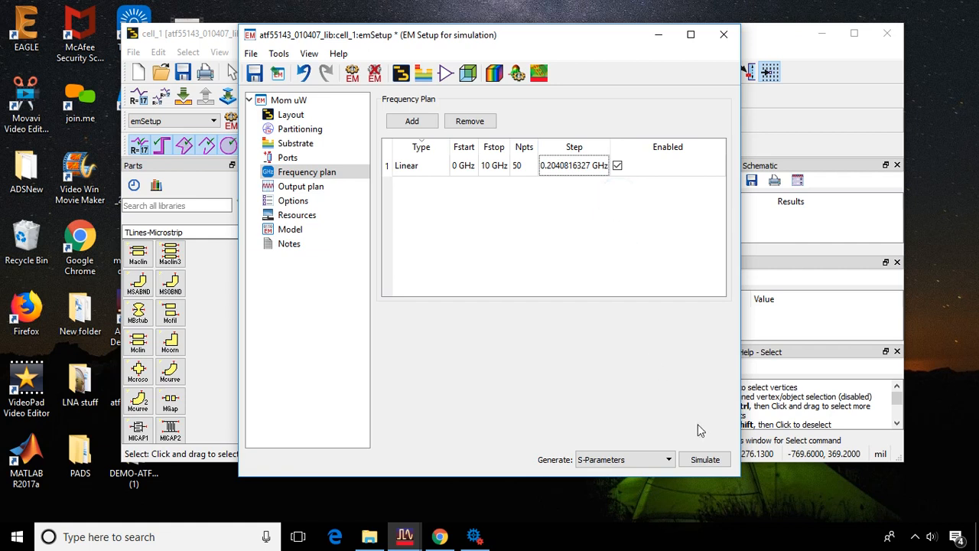
pyautogui.click(704, 460)
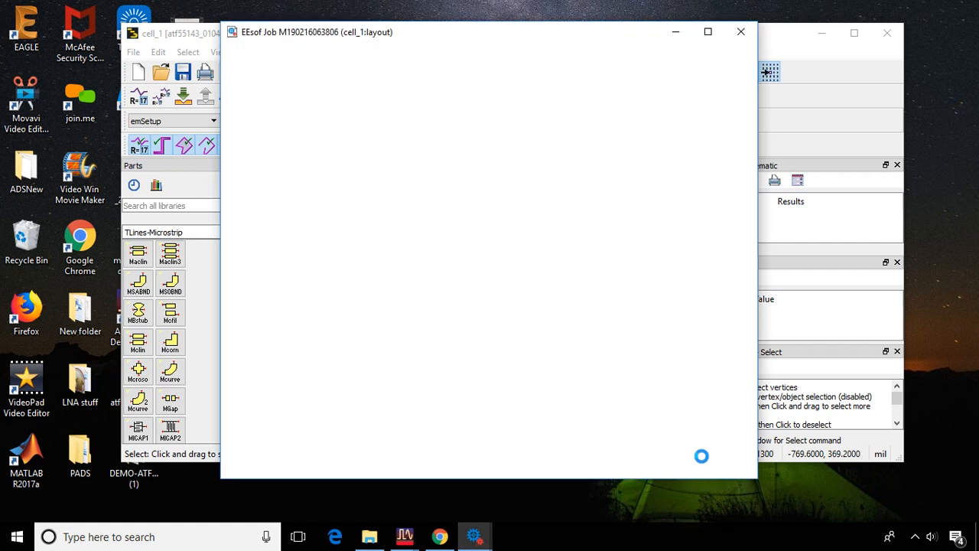
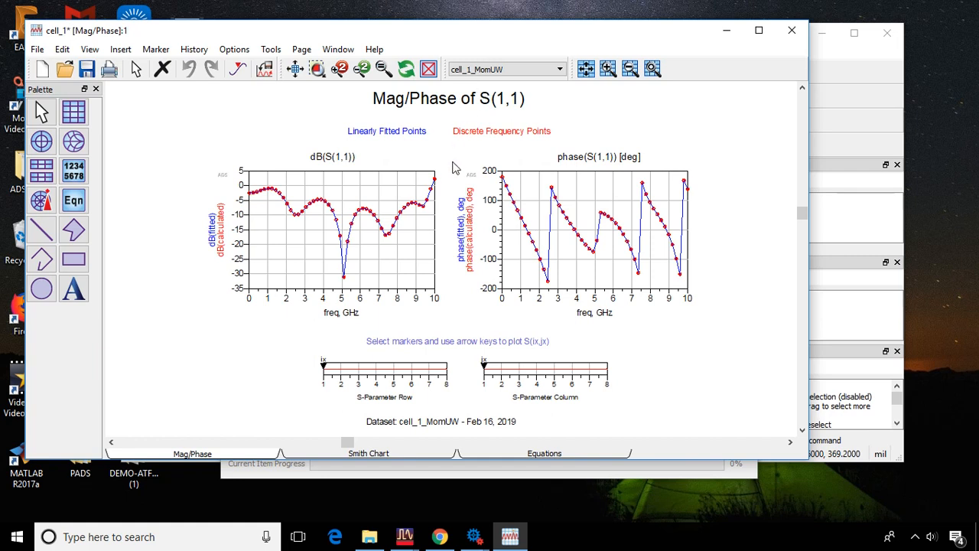
# - Close the S(1,1) plots without saving, along with the simulation job and EM setup windows, to return to the layout
pyautogui.click(790, 35)
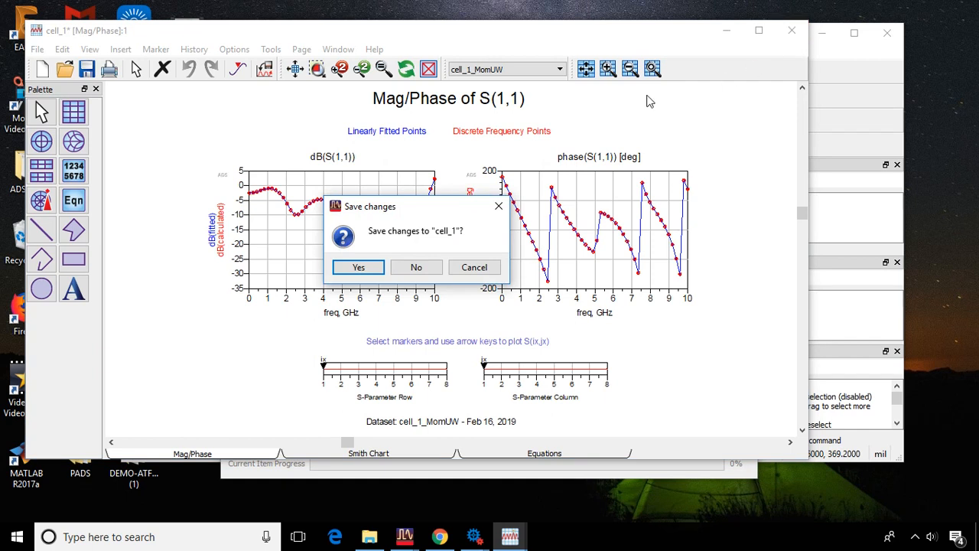
pyautogui.click(415, 269)
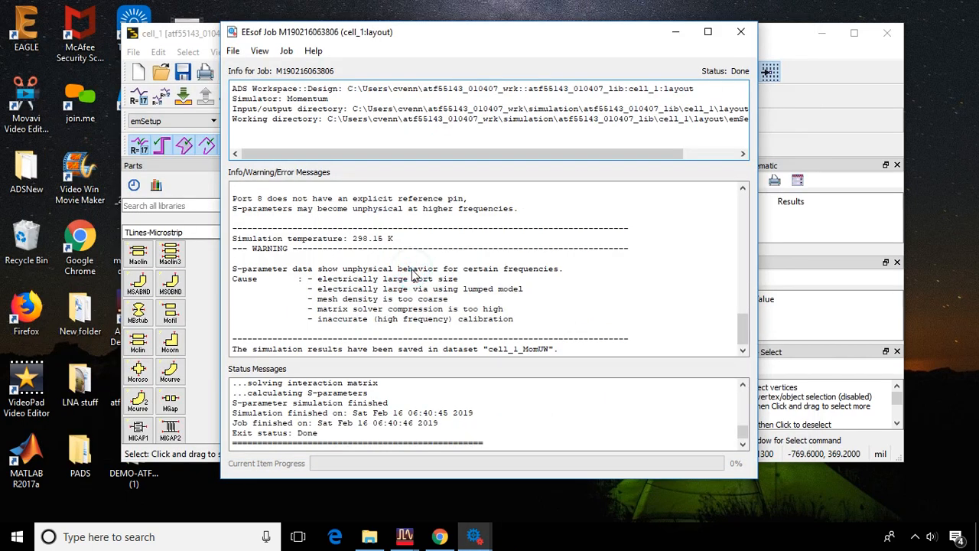
pyautogui.click(741, 34)
pyautogui.click(623, 144)
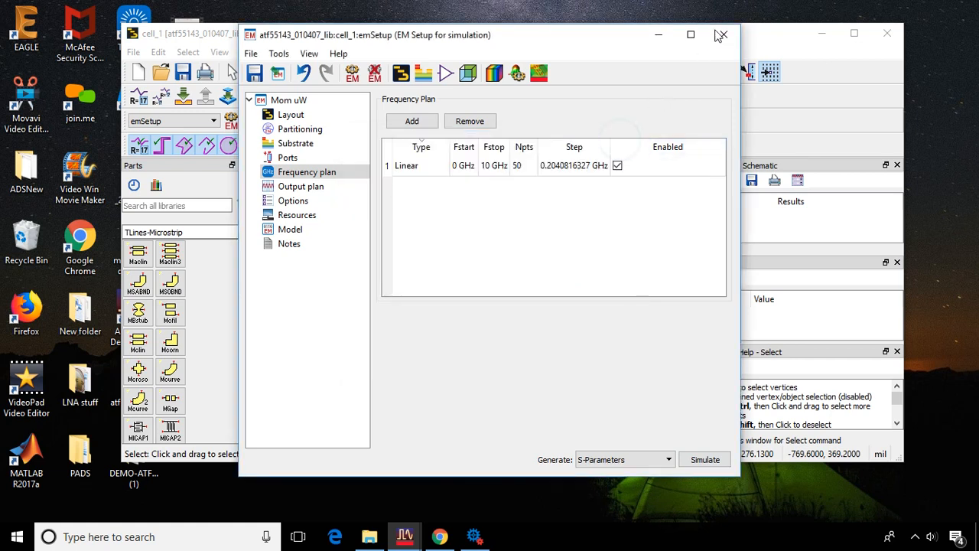
pyautogui.click(721, 35)
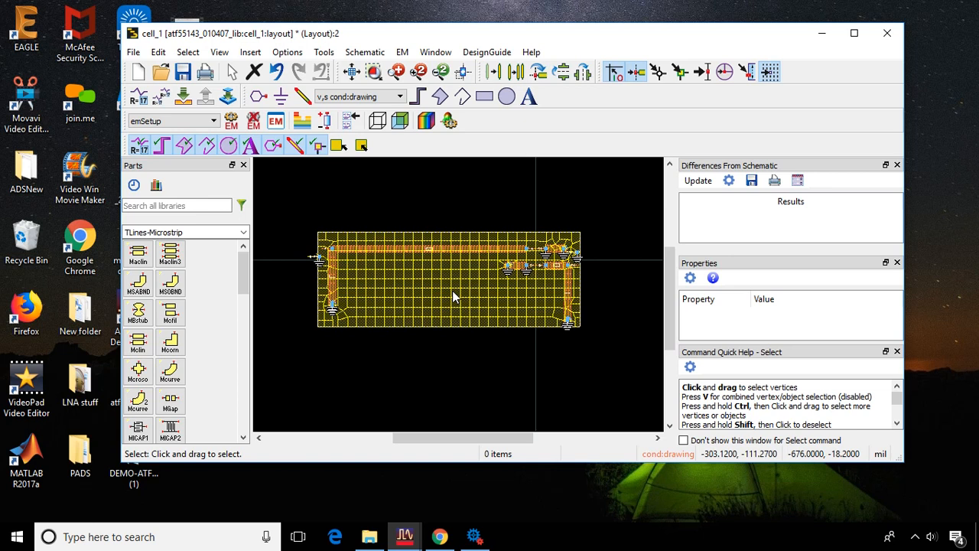
# - Try to open the 3D view of the meshed layout, dismiss the viewer notice, and maximize the layout window
pyautogui.scroll(3, 458, 293)
pyautogui.scroll(-2, 458, 293)
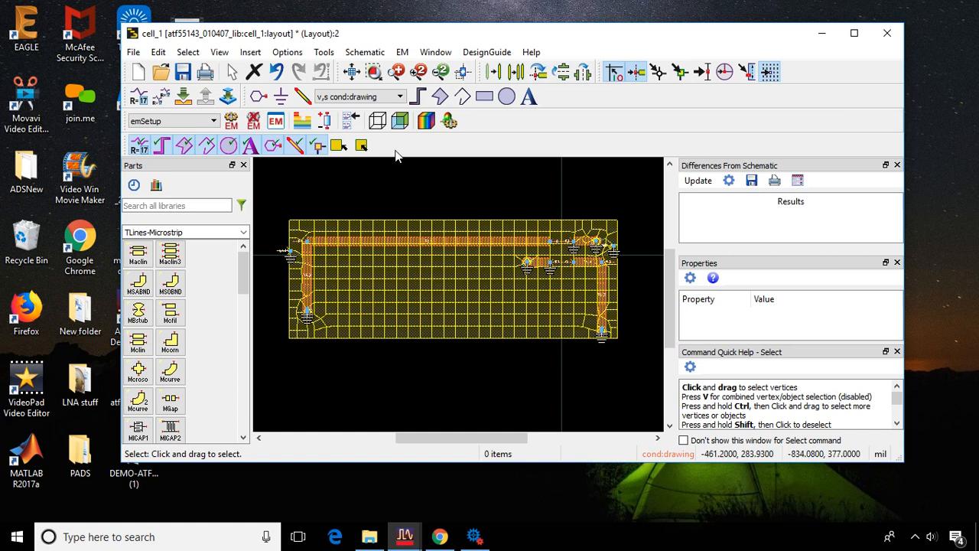
pyautogui.click(382, 126)
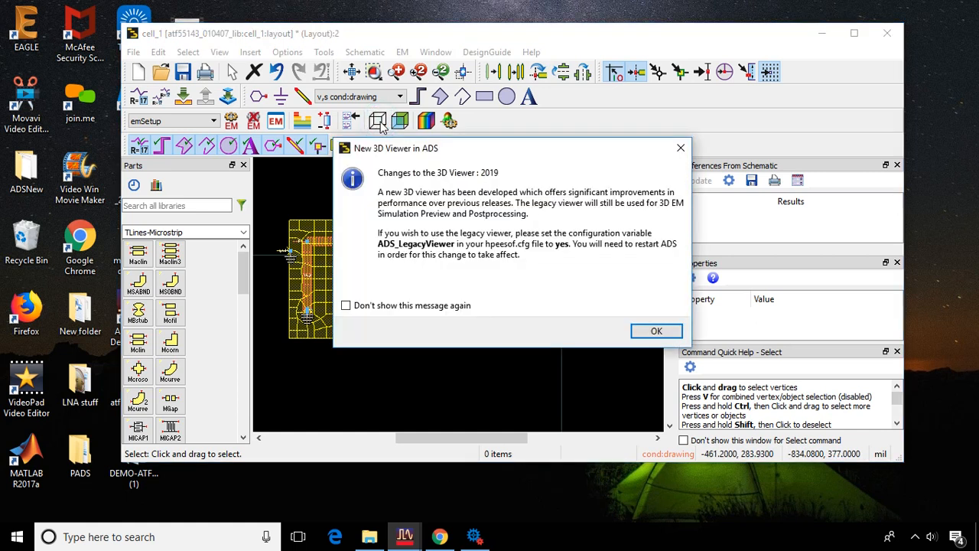
pyautogui.click(681, 149)
pyautogui.click(660, 198)
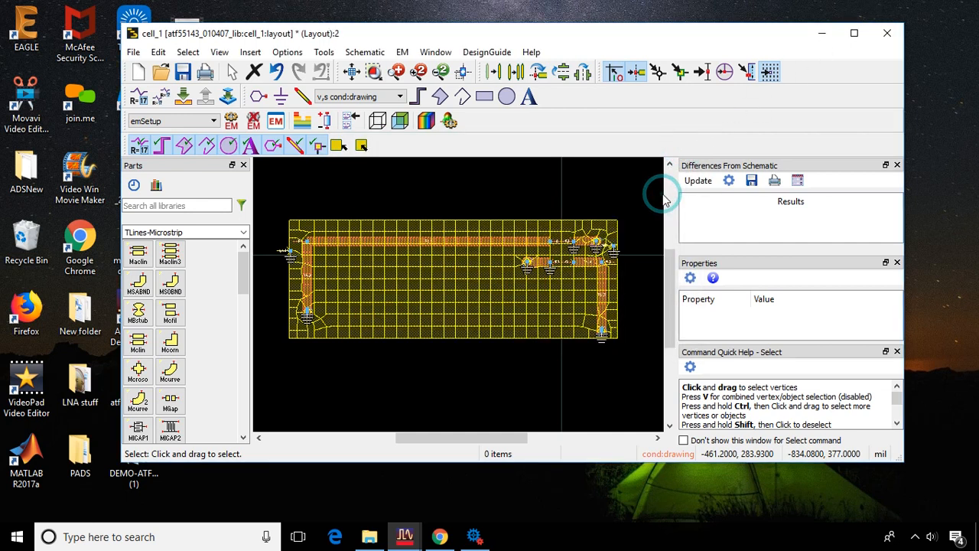
pyautogui.click(854, 33)
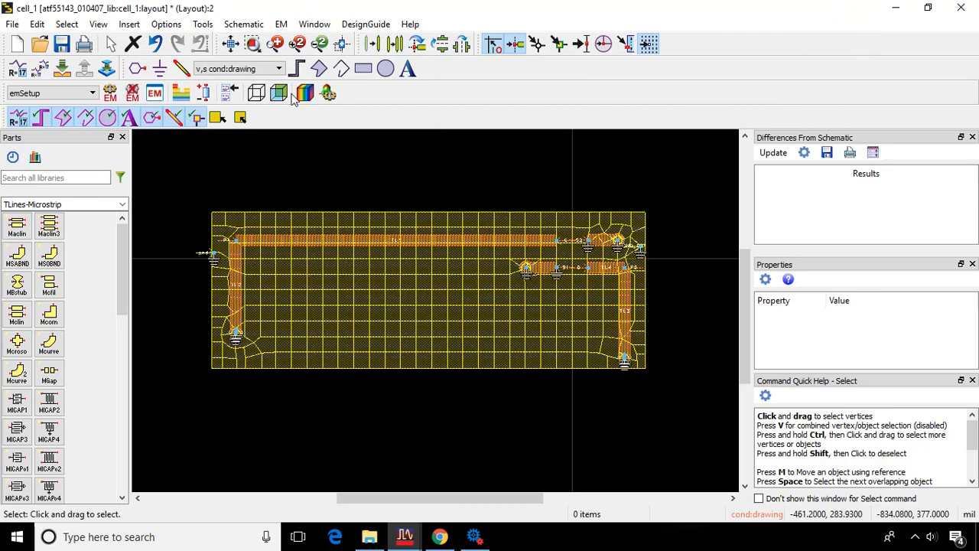
# - Save the cell_1 layout, examine its traces, vias and ground plane in the 3D viewer, and close the viewer
pyautogui.click(257, 94)
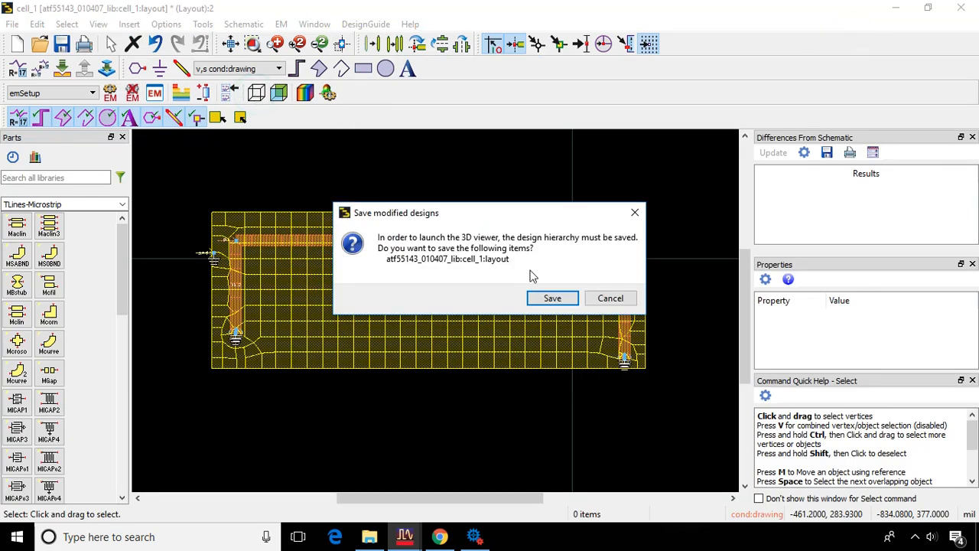
pyautogui.click(551, 299)
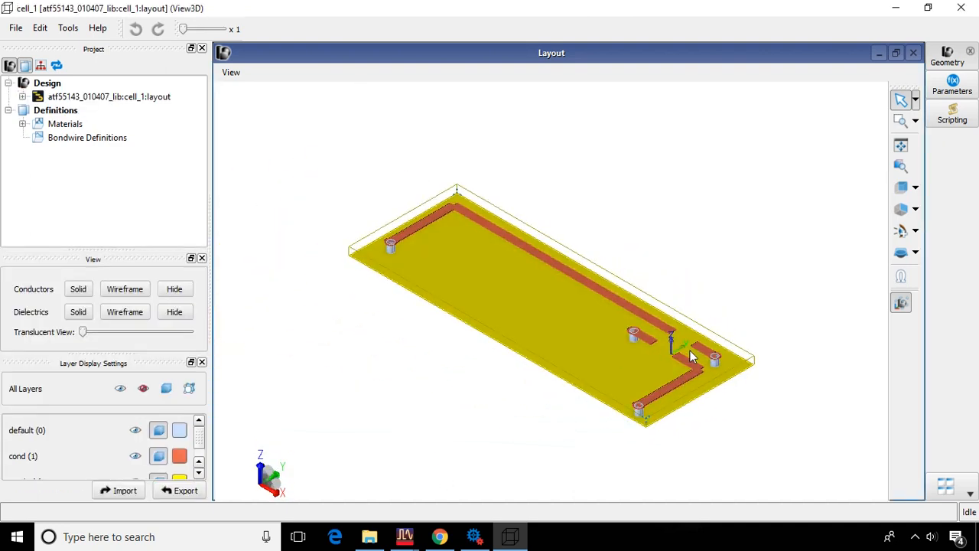
pyautogui.scroll(3, 647, 356)
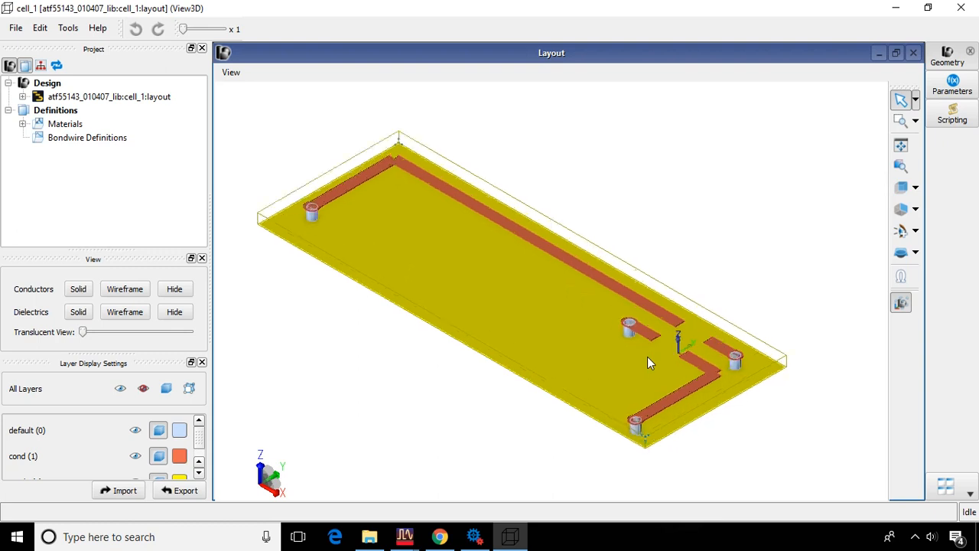
pyautogui.scroll(-1, 647, 363)
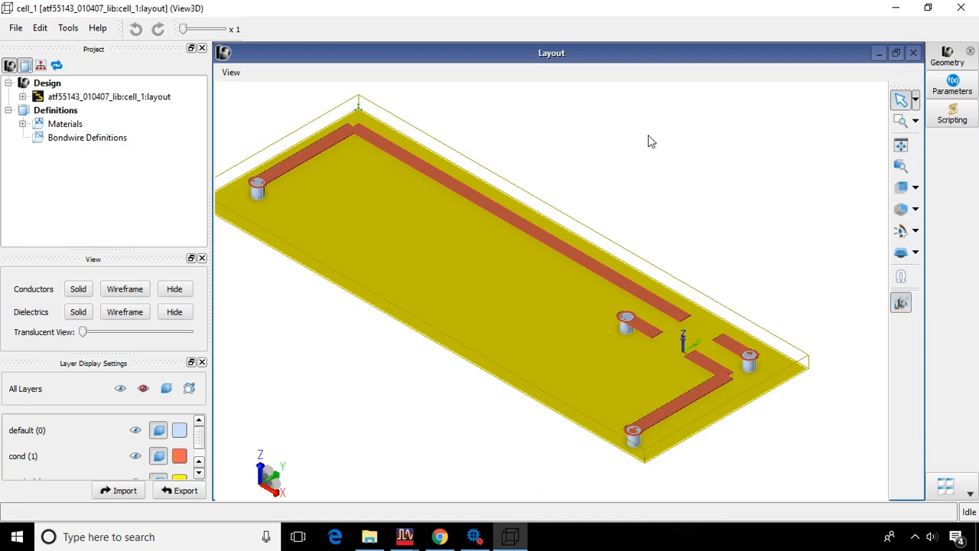
pyautogui.click(966, 11)
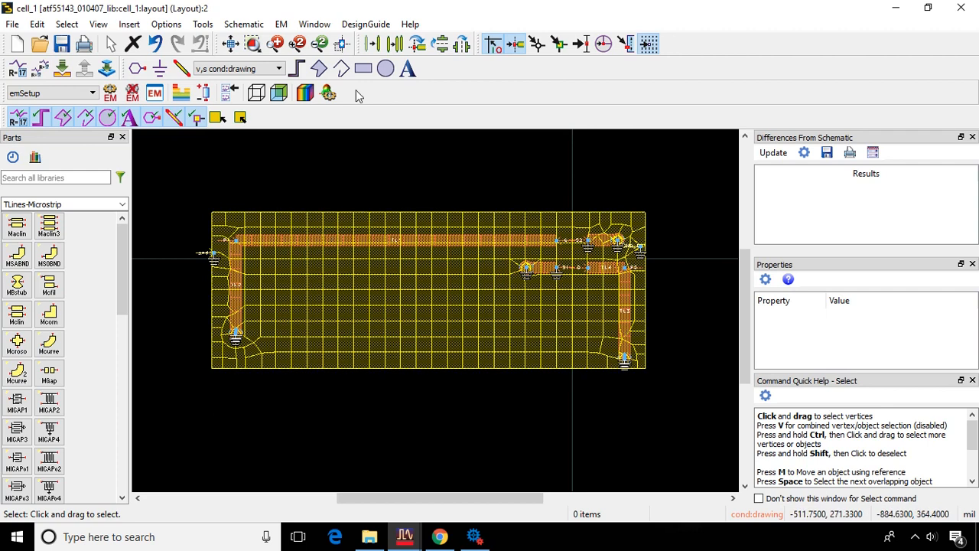
# - Create the EM model "emModel" and the symbol "symbol" for the cell_1 layout
pyautogui.click(281, 25)
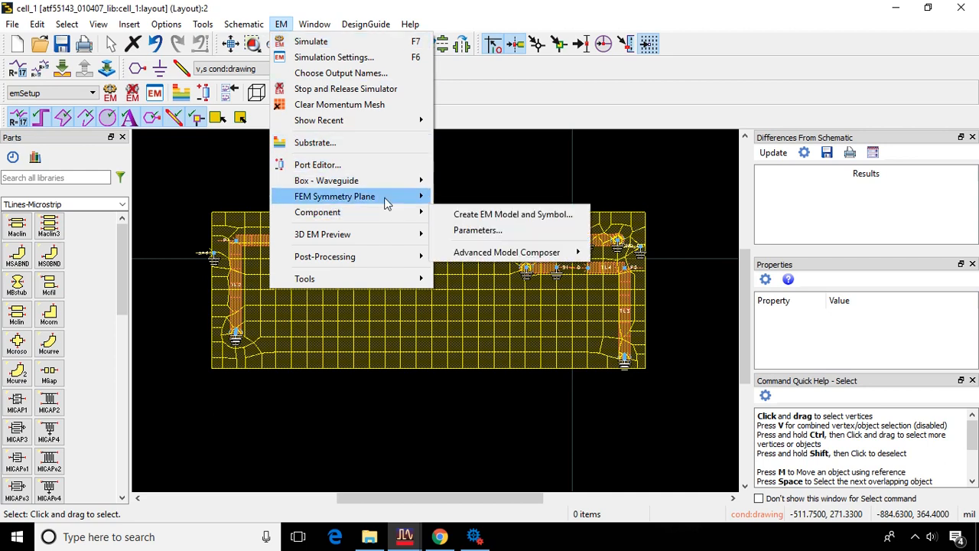
pyautogui.moveTo(392, 188)
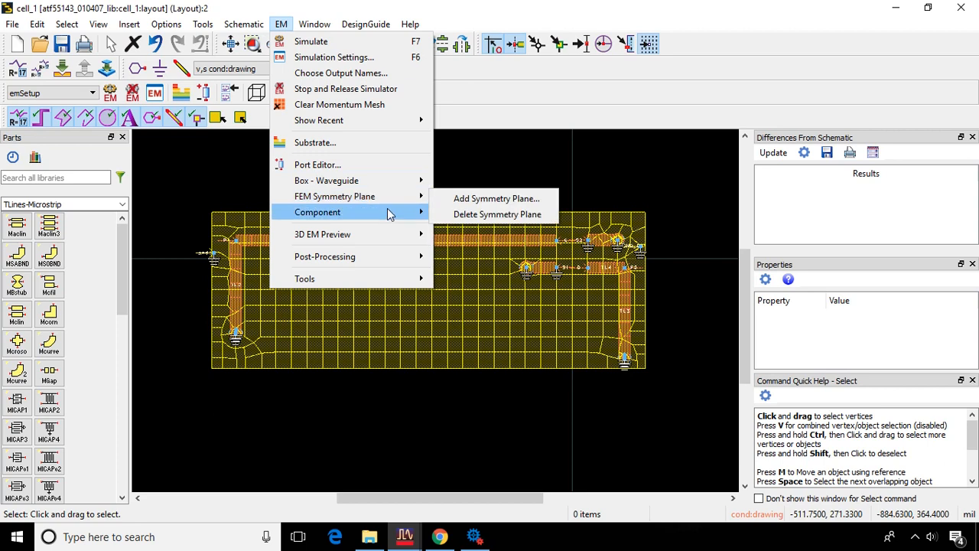
pyautogui.moveTo(394, 212)
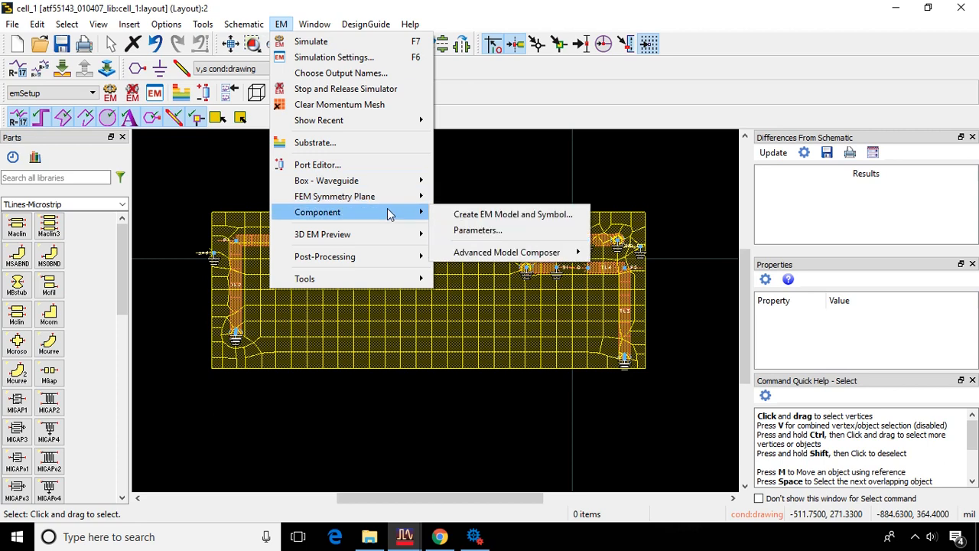
pyautogui.click(538, 215)
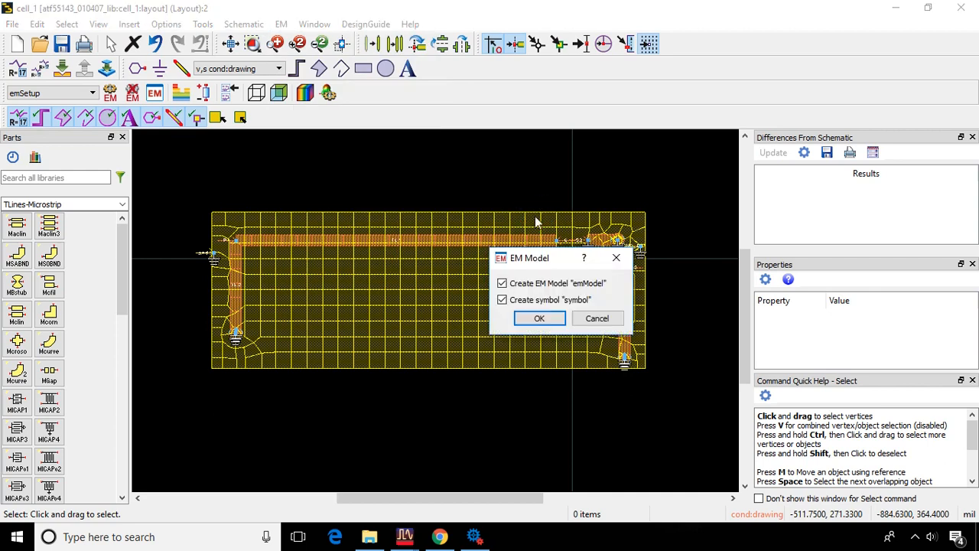
pyautogui.click(541, 318)
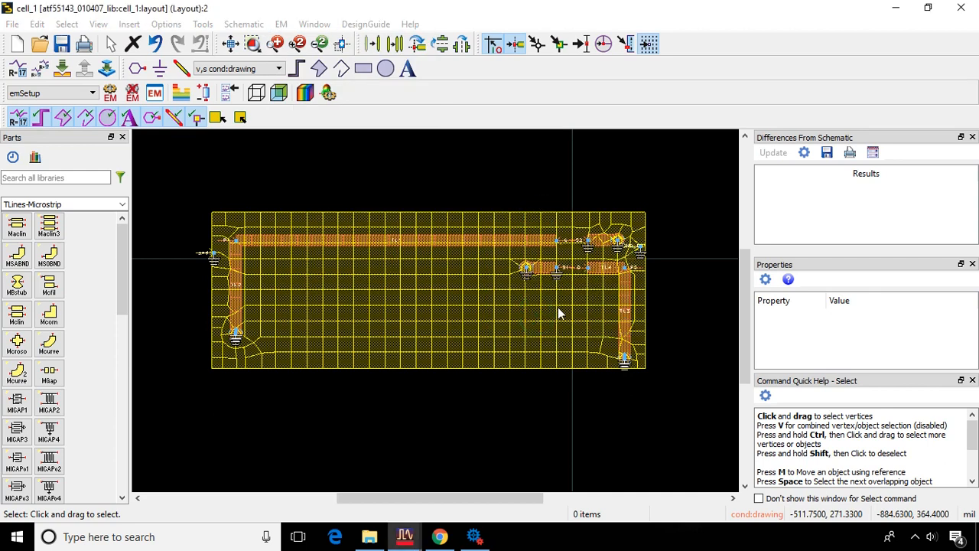
pyautogui.click(628, 298)
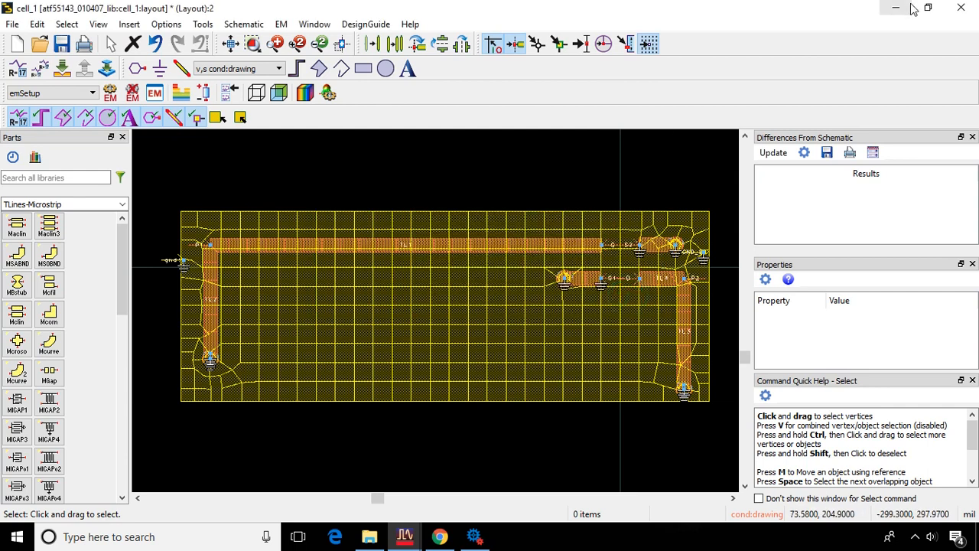
# - Minimize the layout, bring up the cell_1 schematic and dismiss the layout generation status report
pyautogui.click(897, 7)
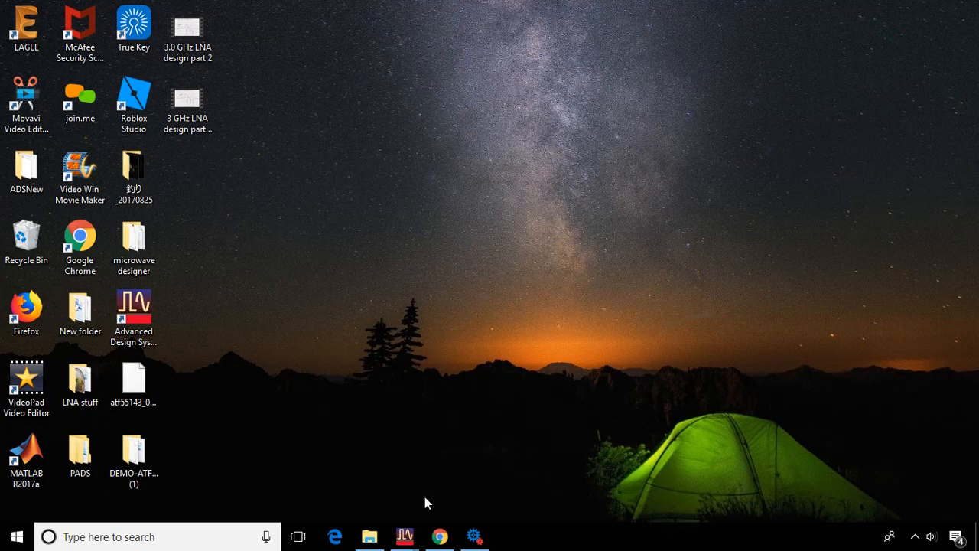
pyautogui.moveTo(405, 536)
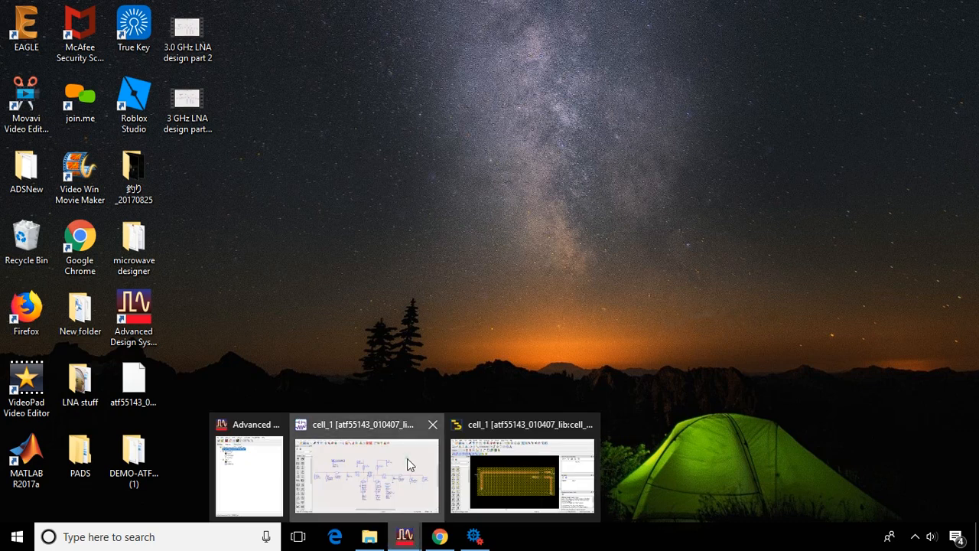
pyautogui.click(408, 464)
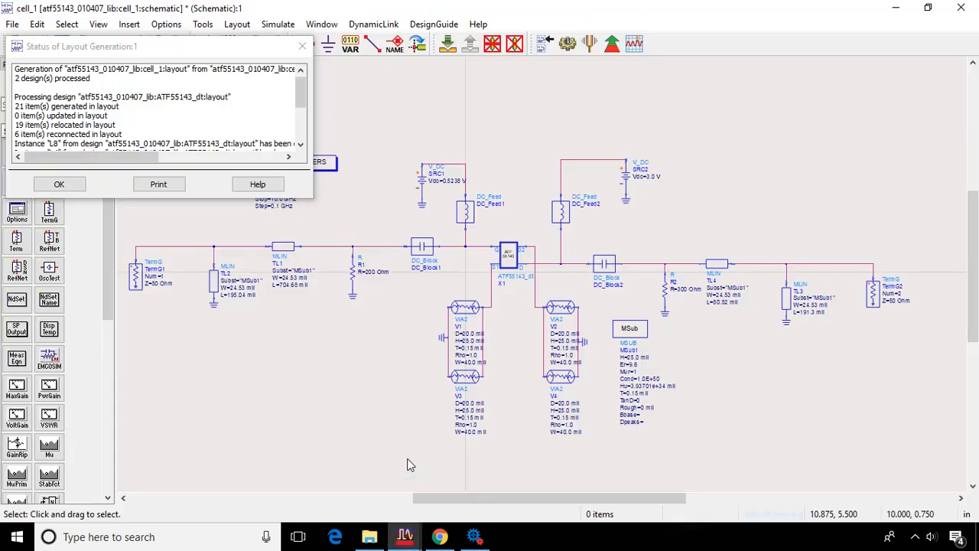
pyautogui.click(302, 48)
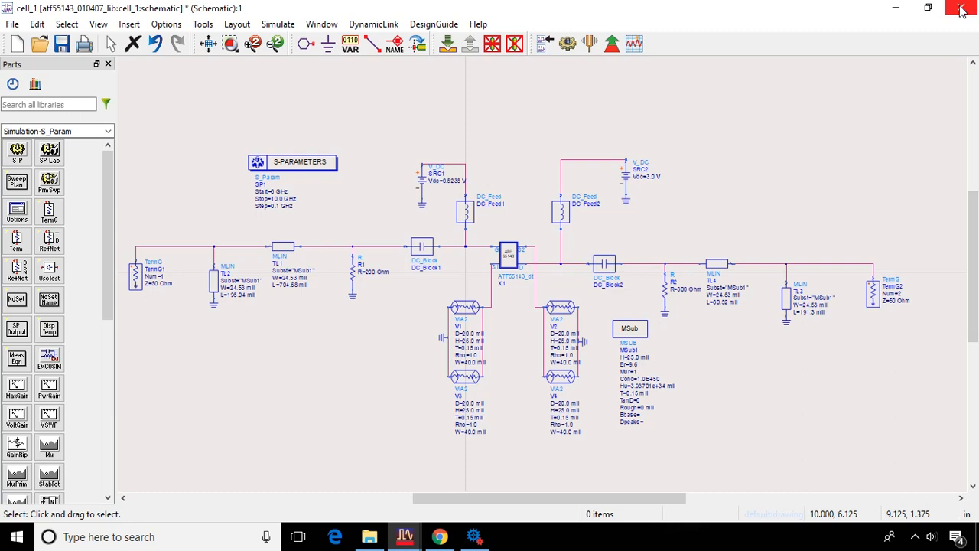
pyautogui.click(686, 231)
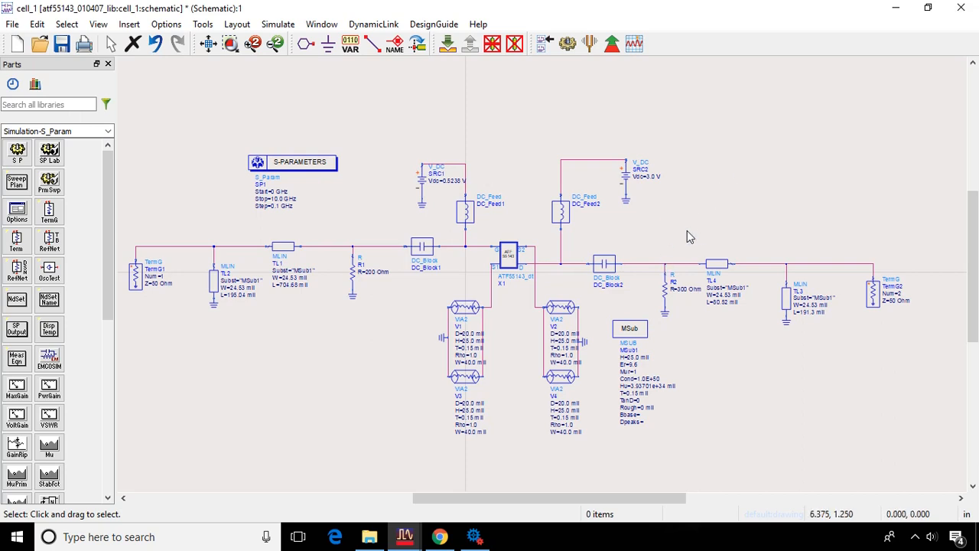
# - Delete the output lines TL4 and TL3 with the stub's ground and wiring, and the MSub1 substrate definition
pyautogui.click(720, 265)
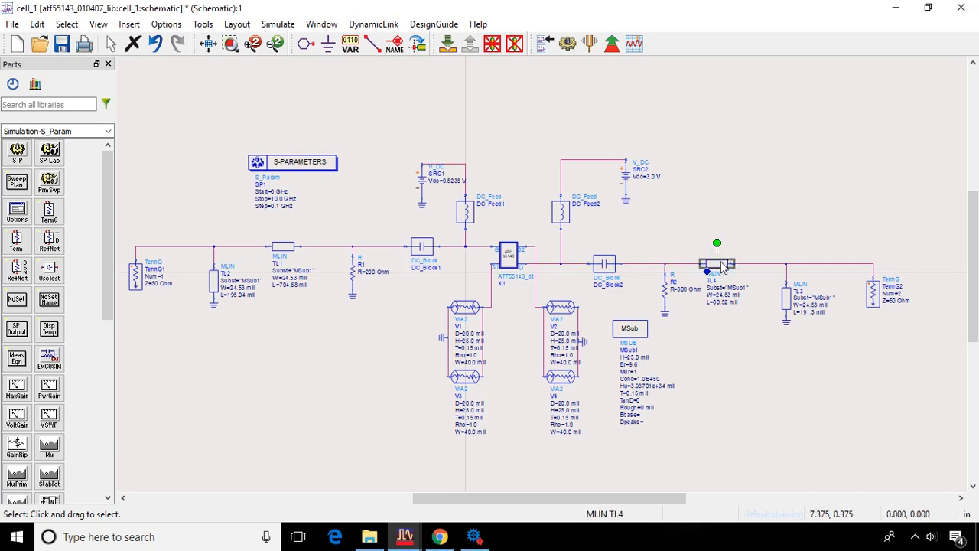
pyautogui.press('Delete')
pyautogui.moveTo(721, 244); pyautogui.dragTo(809, 356)
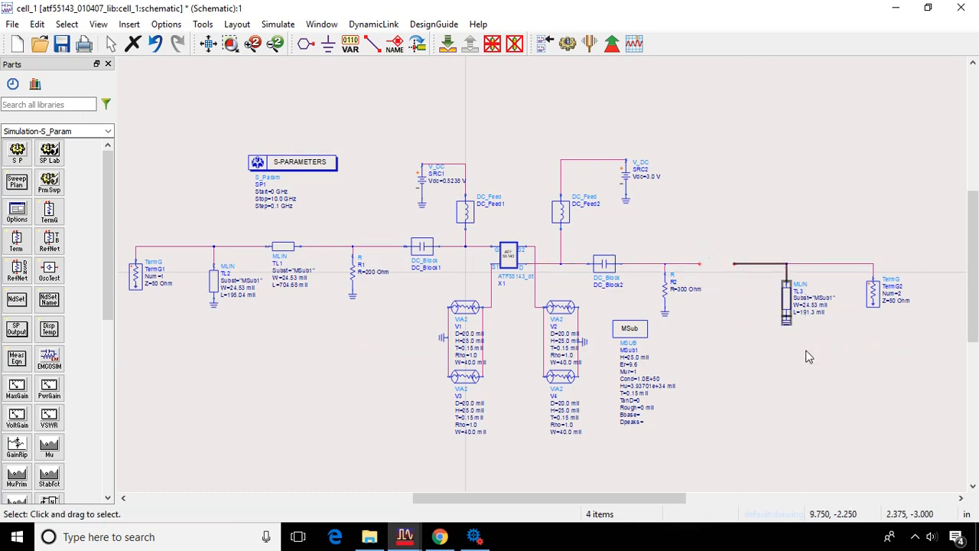
pyautogui.press('Delete')
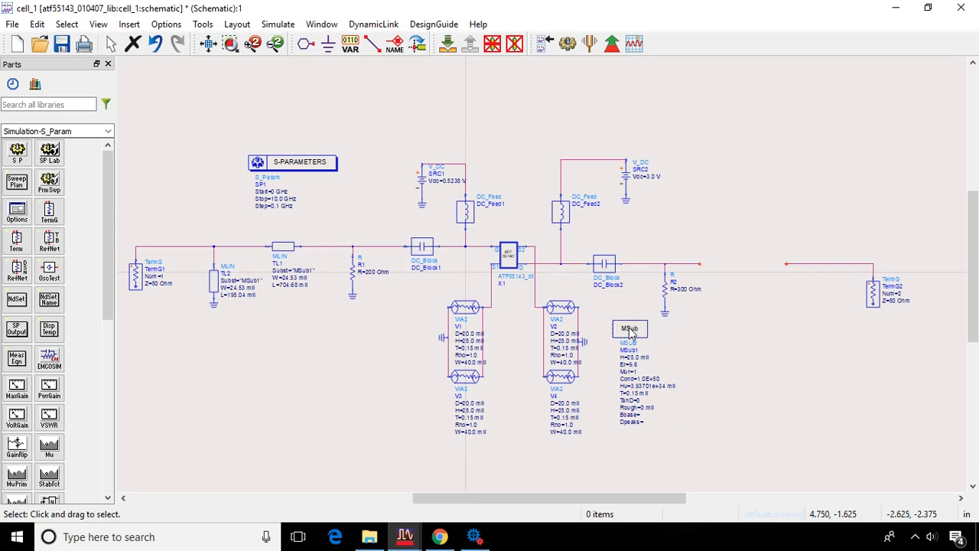
pyautogui.click(631, 330)
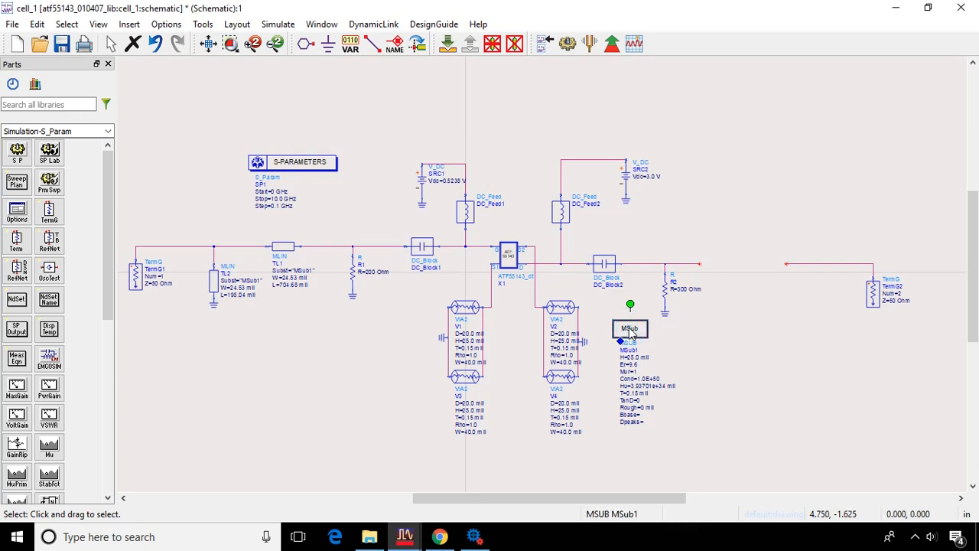
pyautogui.press('Delete')
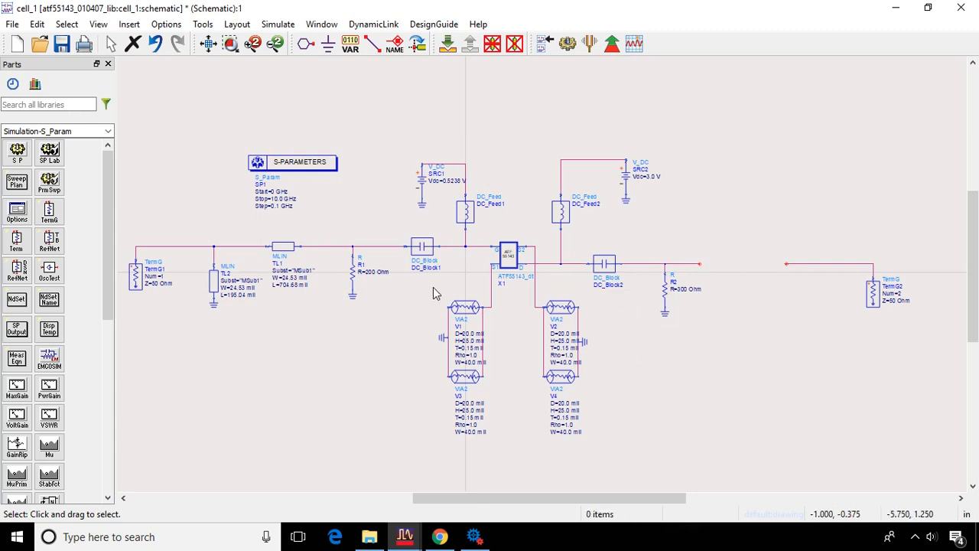
# - Delete the four VIA2 components with their grounds and the leftover wires on the transistor's S1 and S2 pins
pyautogui.moveTo(434, 301); pyautogui.dragTo(596, 443)
pyautogui.click(596, 444)
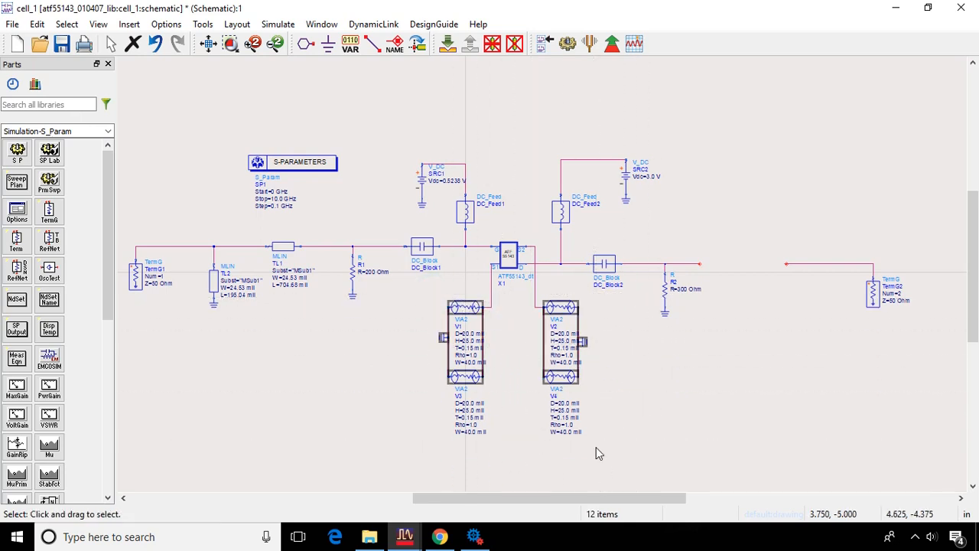
pyautogui.press('Delete')
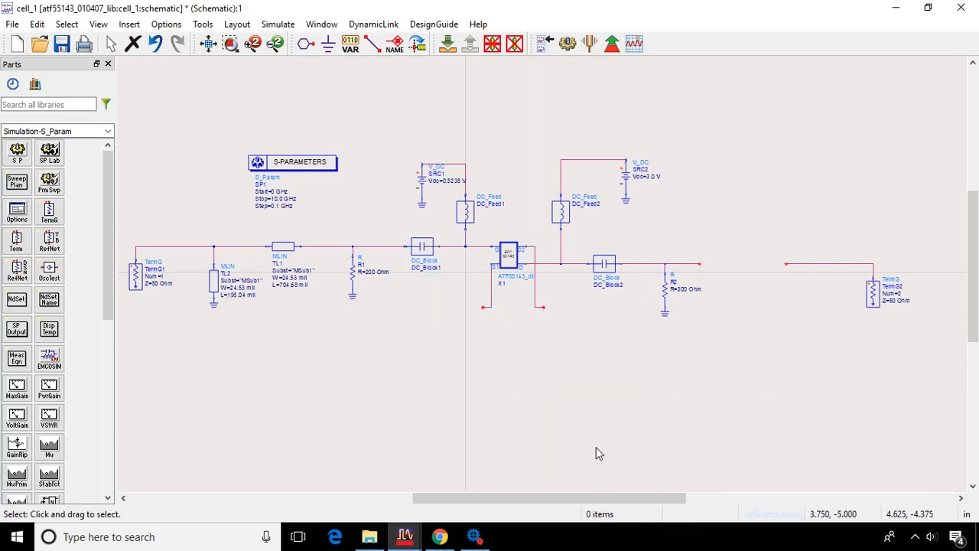
pyautogui.click(538, 302)
pyautogui.press('Delete')
pyautogui.click(492, 301)
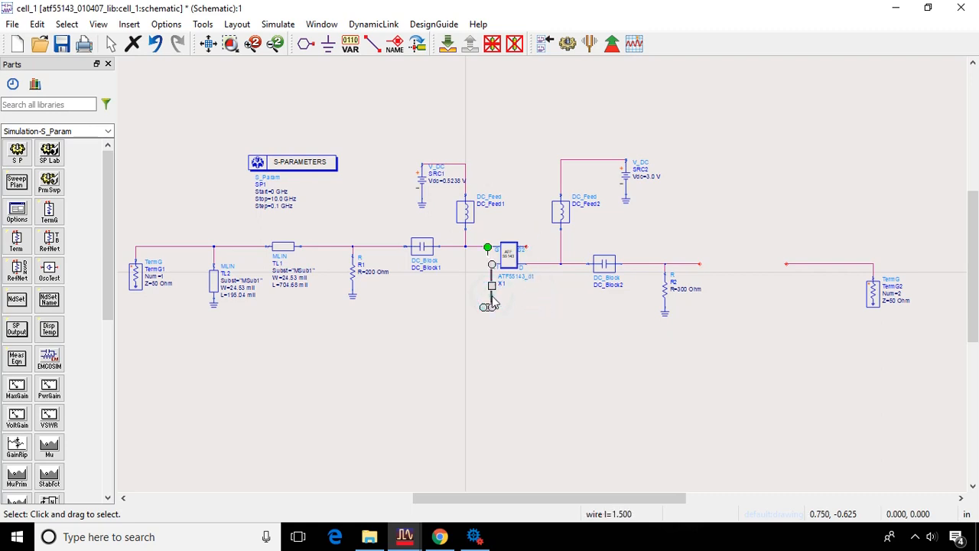
pyautogui.press('Delete')
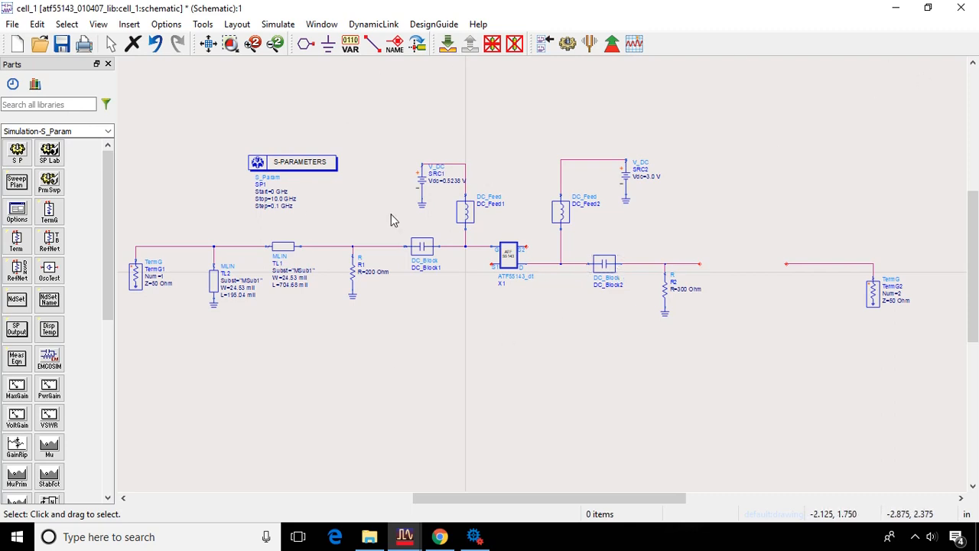
# - Delete the input lines TL1 and TL2 with their ground and wires, and the wire left on TermG2
pyautogui.click(275, 250)
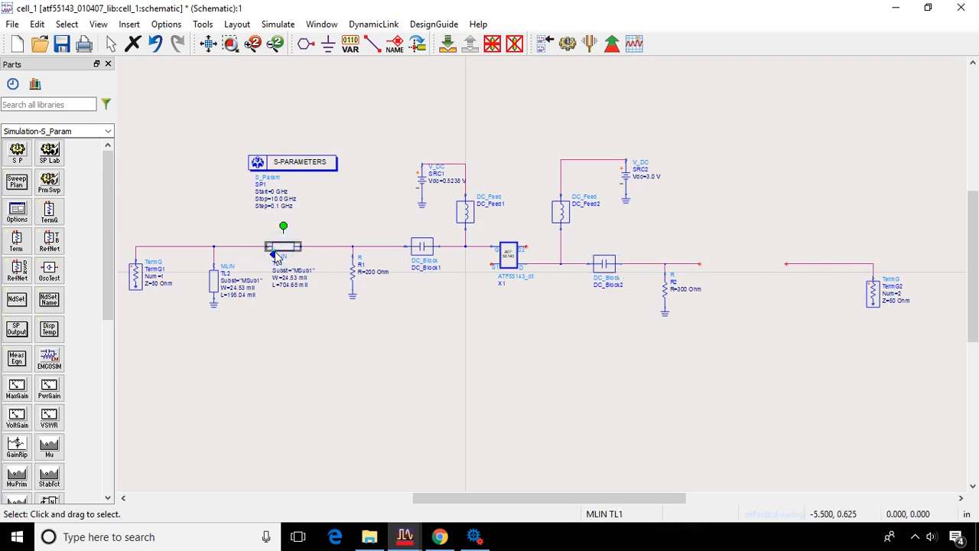
pyautogui.press('Delete')
pyautogui.click(247, 248)
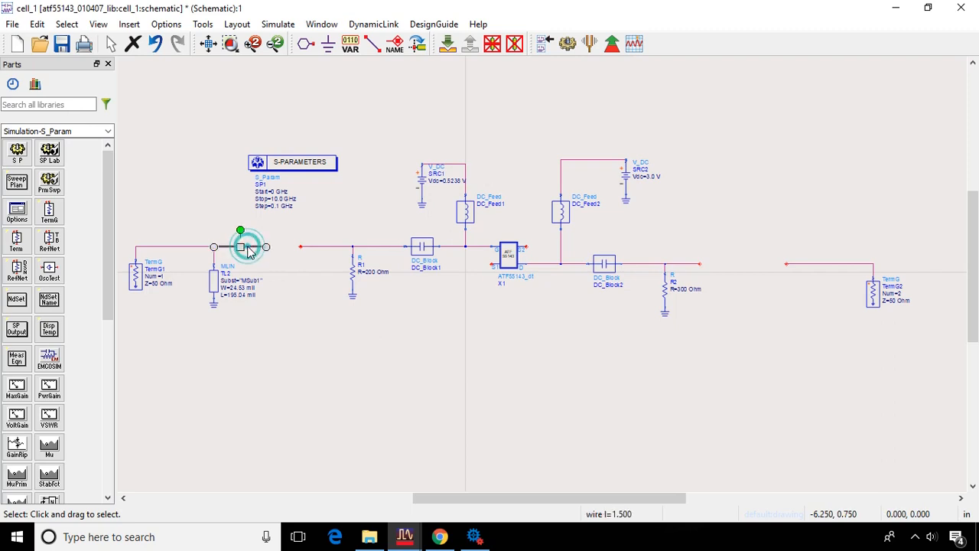
pyautogui.press('Delete')
pyautogui.click(212, 284)
pyautogui.press('Delete')
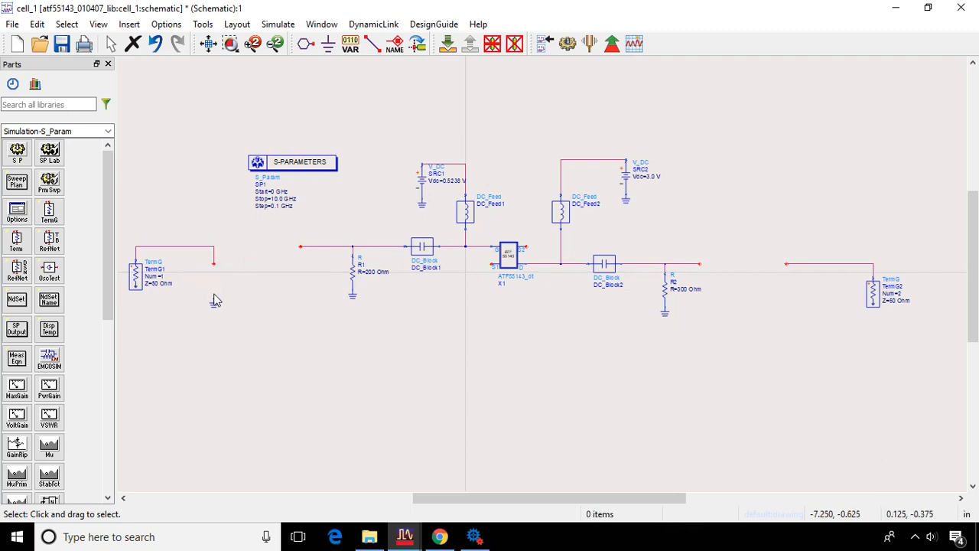
pyautogui.click(214, 303)
pyautogui.press('Delete')
pyautogui.click(214, 255)
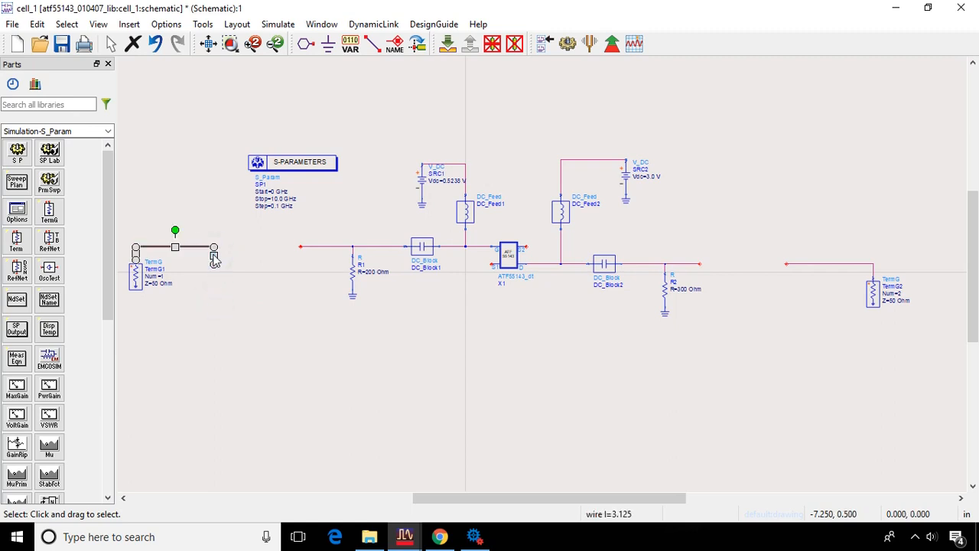
pyautogui.press('Delete')
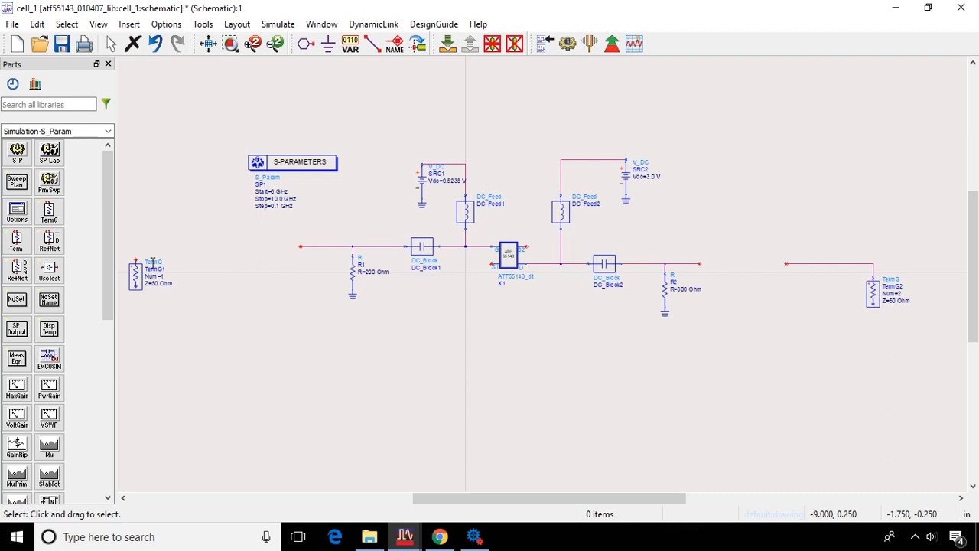
pyautogui.click(834, 264)
pyautogui.press('Delete')
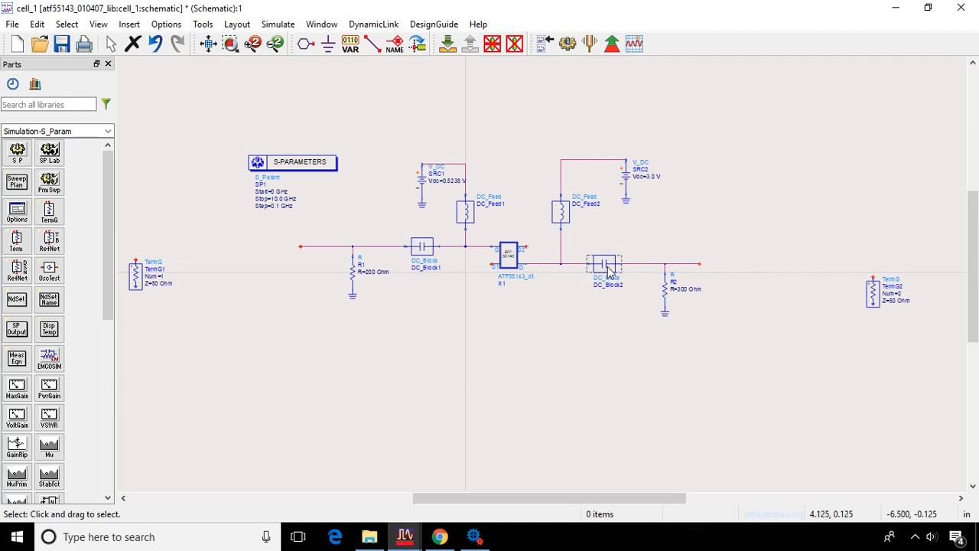
# - Move the S-PARAMETERS controller up and away from the amplifier circuit
pyautogui.scroll(3, 610, 272)
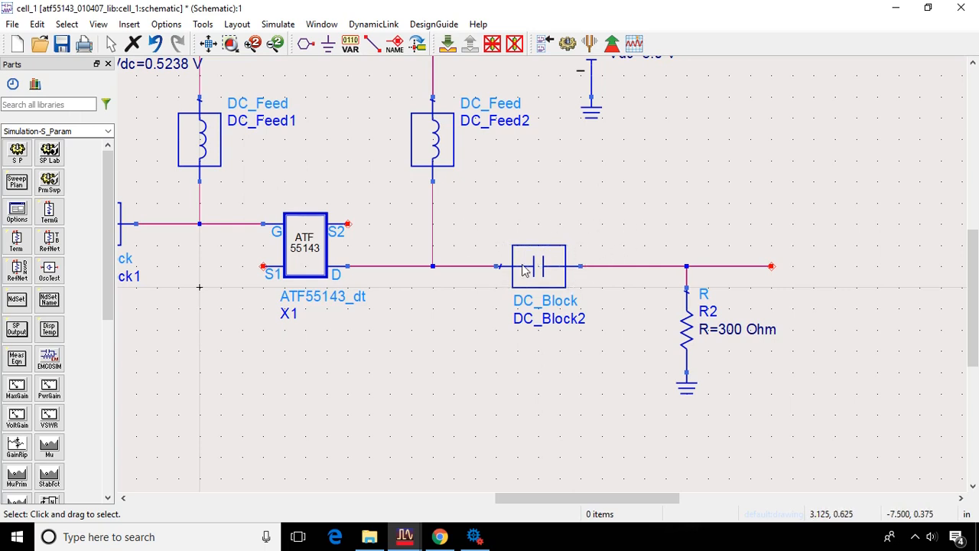
pyautogui.scroll(-4, 523, 266)
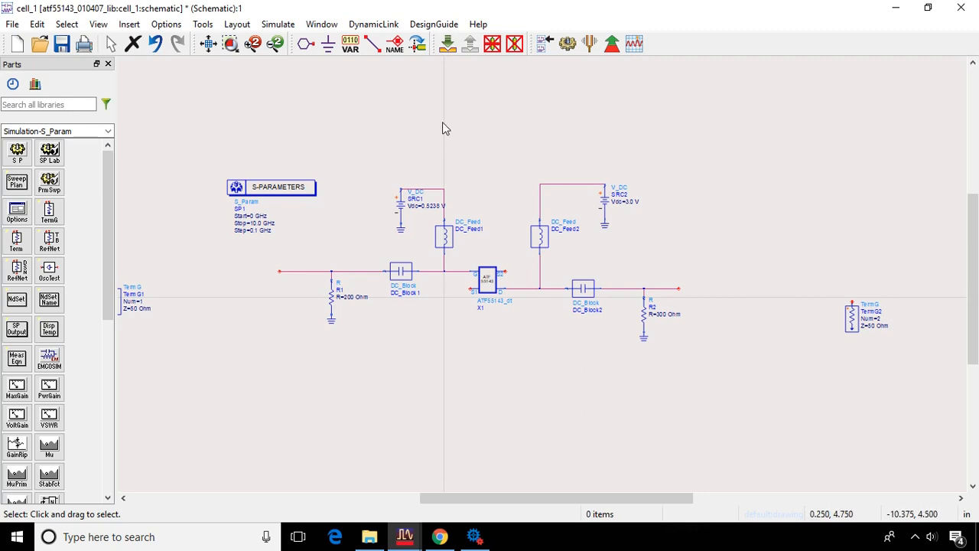
pyautogui.moveTo(279, 188); pyautogui.dragTo(241, 111)
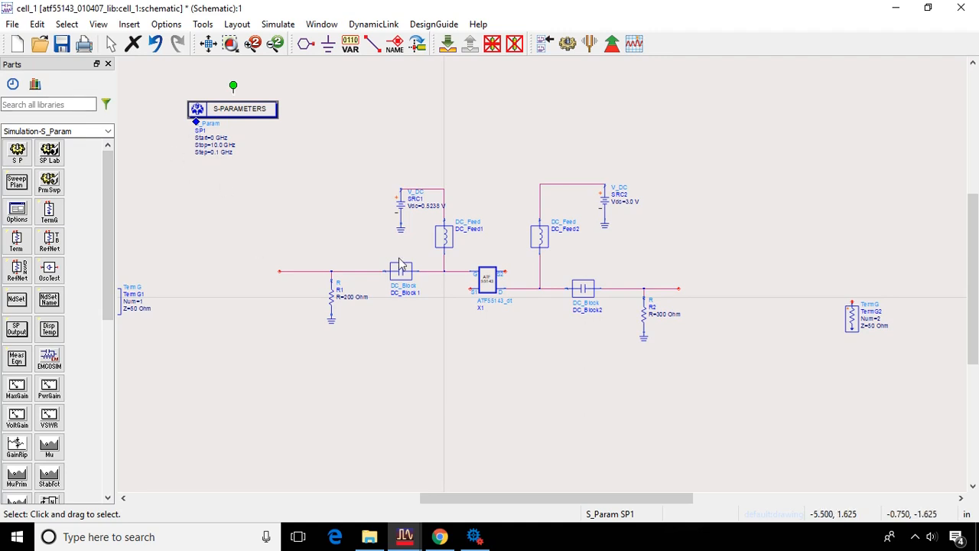
pyautogui.scroll(-2, 471, 266)
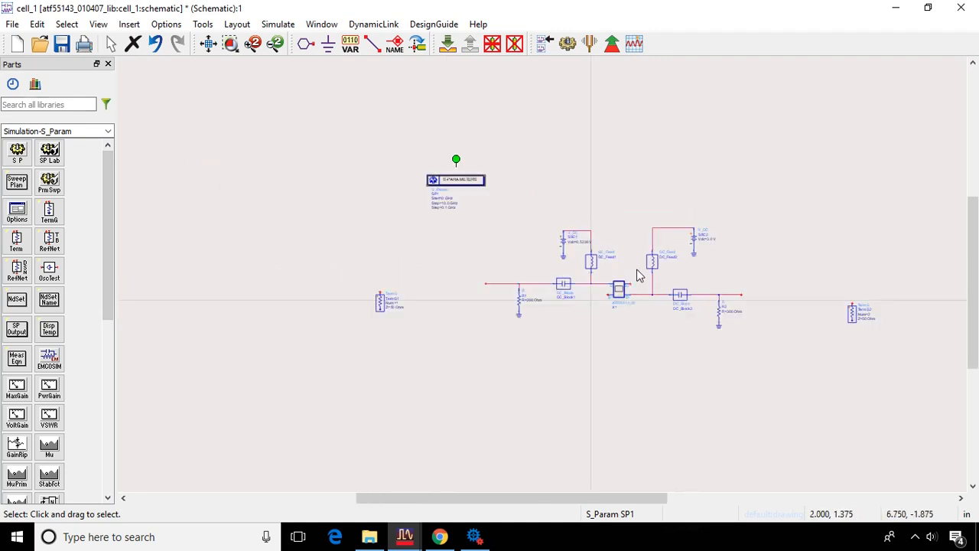
# - Insert the cell_1 component from the atf55143_010407_lib workspace library above the amplifier circuit
pyautogui.click(35, 84)
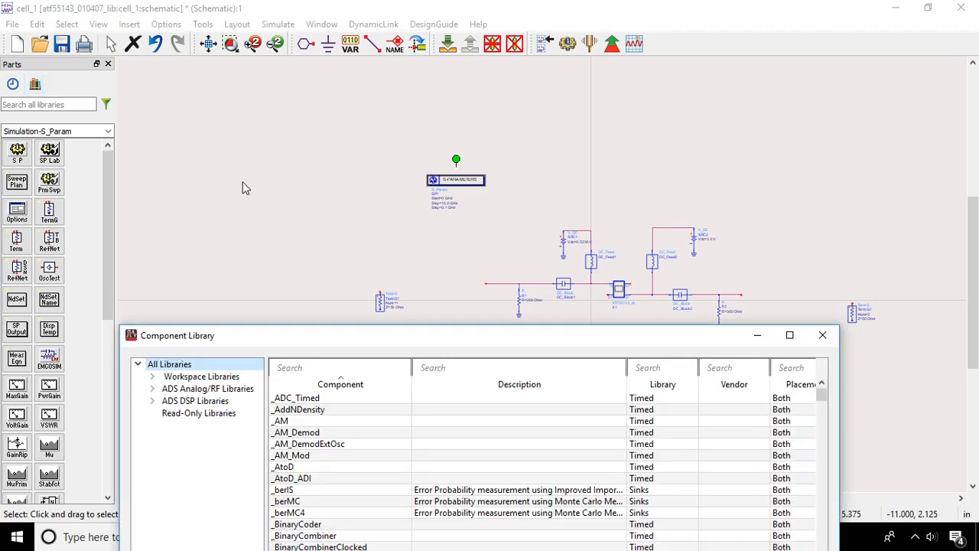
pyautogui.click(153, 379)
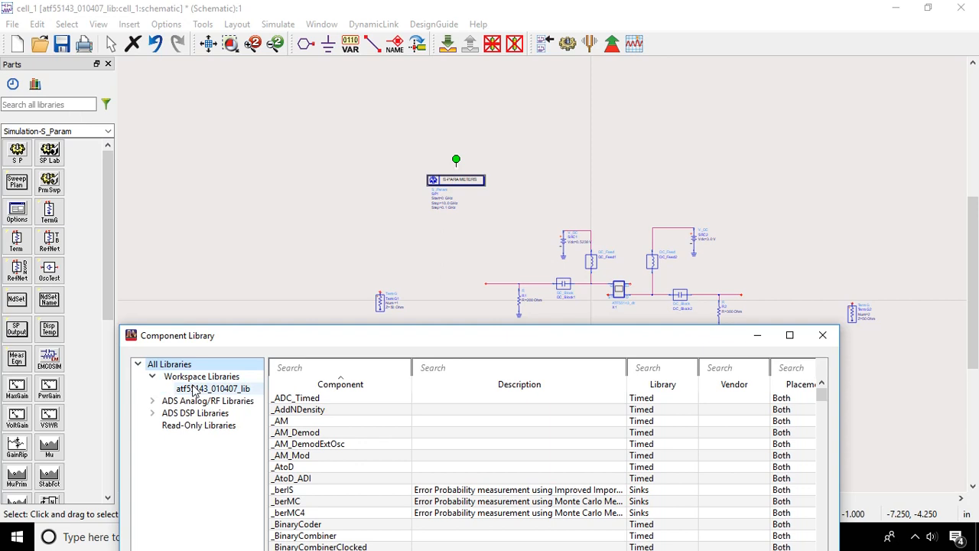
pyautogui.click(195, 390)
pyautogui.click(288, 414)
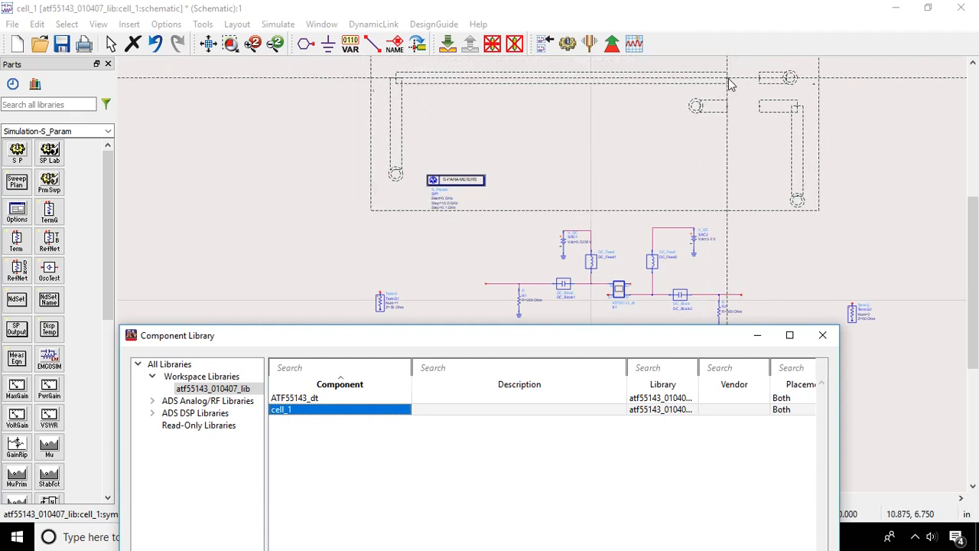
pyautogui.click(731, 85)
pyautogui.press('Escape')
# - Move the S-PARAMETERS controller out from under the cell_1 symbol and shift the symbol so its transistor gap sits above the ATF55143
pyautogui.click(459, 181)
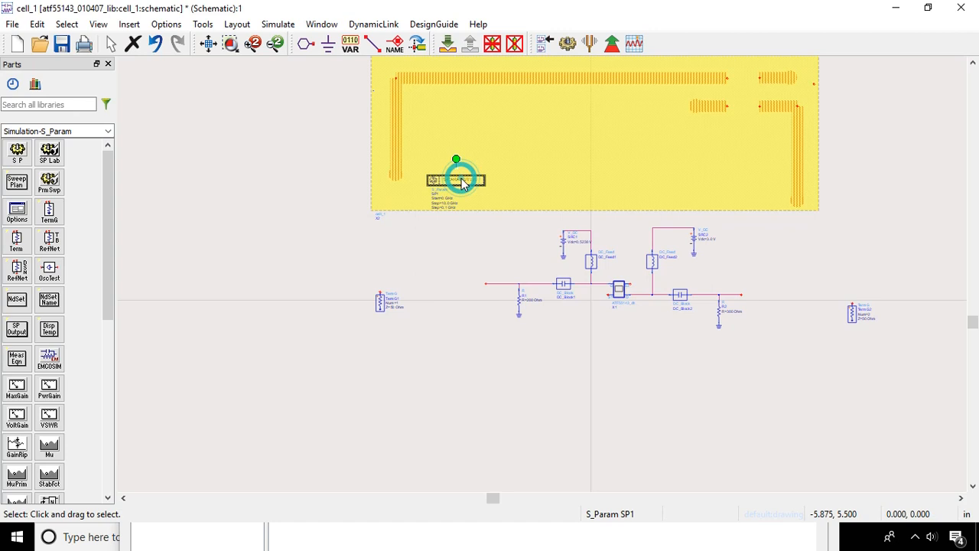
pyautogui.moveTo(461, 184); pyautogui.dragTo(302, 232)
pyautogui.moveTo(667, 118); pyautogui.dragTo(544, 131)
pyautogui.click(748, 150)
pyautogui.moveTo(617, 121); pyautogui.dragTo(684, 125)
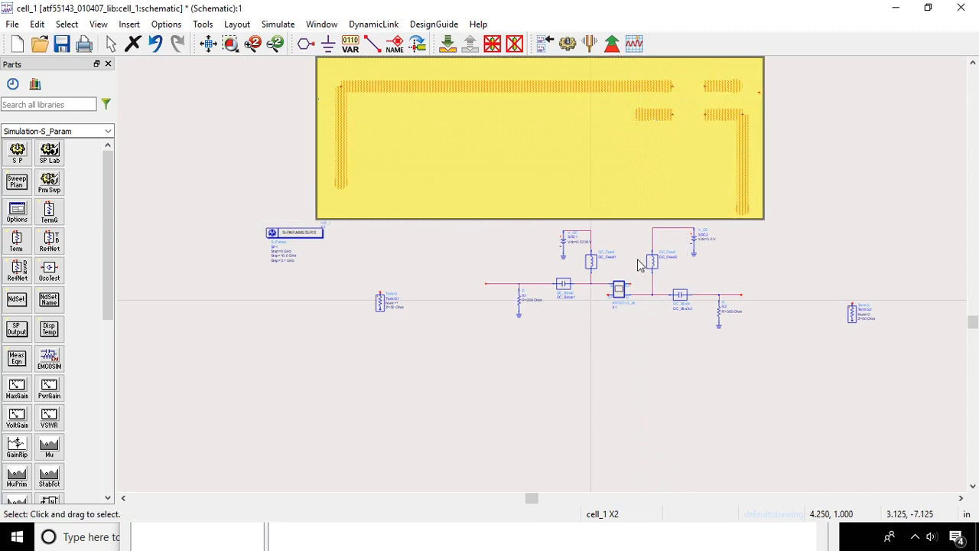
pyautogui.click(373, 44)
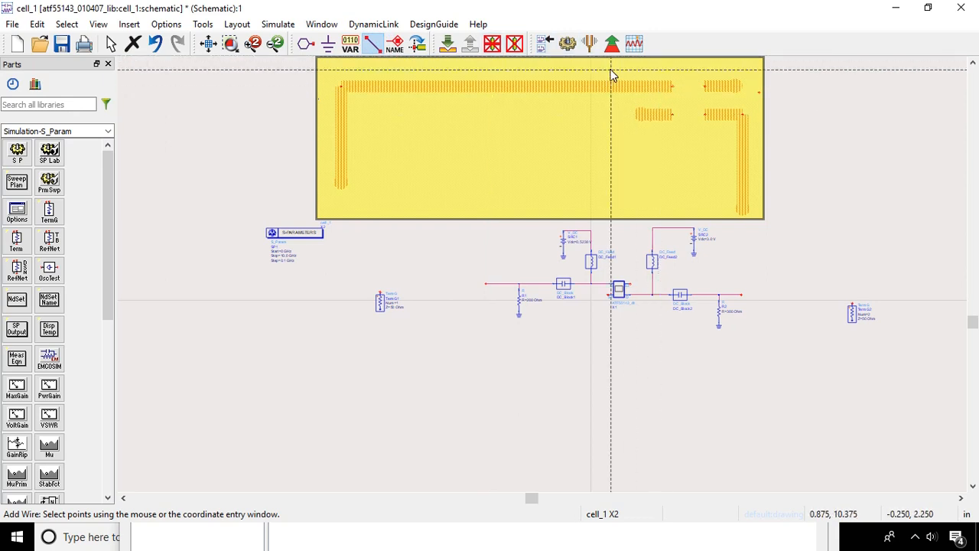
pyautogui.press('Escape')
pyautogui.moveTo(613, 67); pyautogui.dragTo(537, 74)
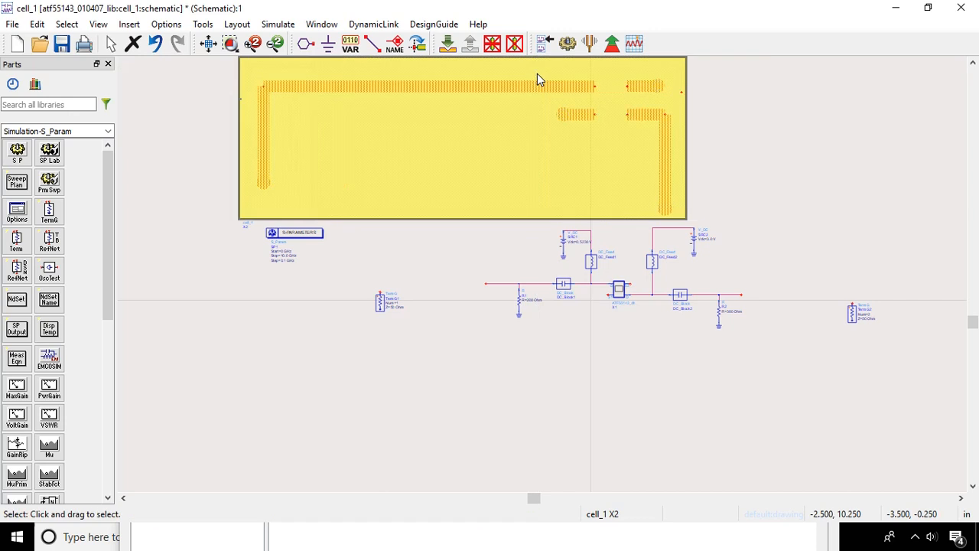
# - Wire the transistor's S2 pin to the symbol's upper-right via pad and its S1 pin to the lower-left via pad
pyautogui.click(373, 43)
pyautogui.click(630, 295)
pyautogui.click(627, 86)
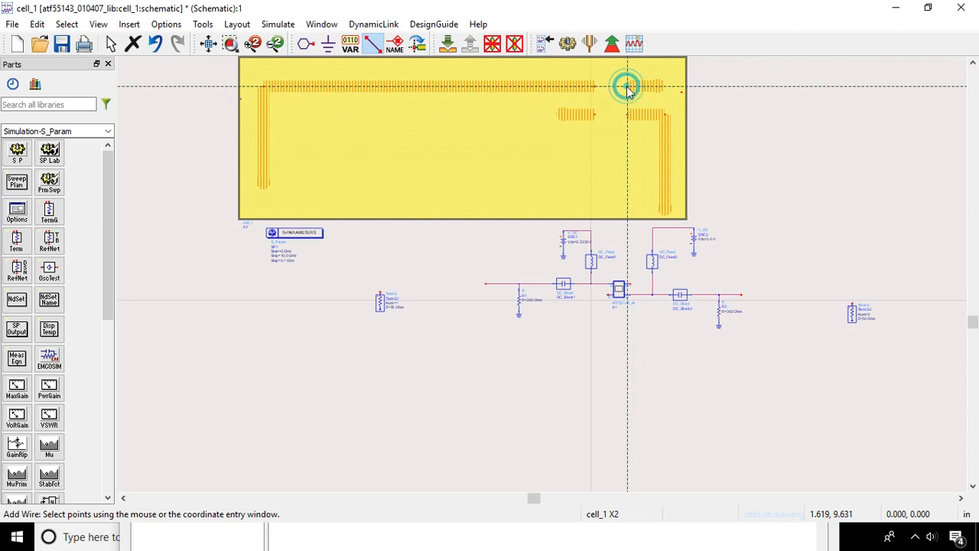
pyautogui.click(630, 285)
pyautogui.click(629, 87)
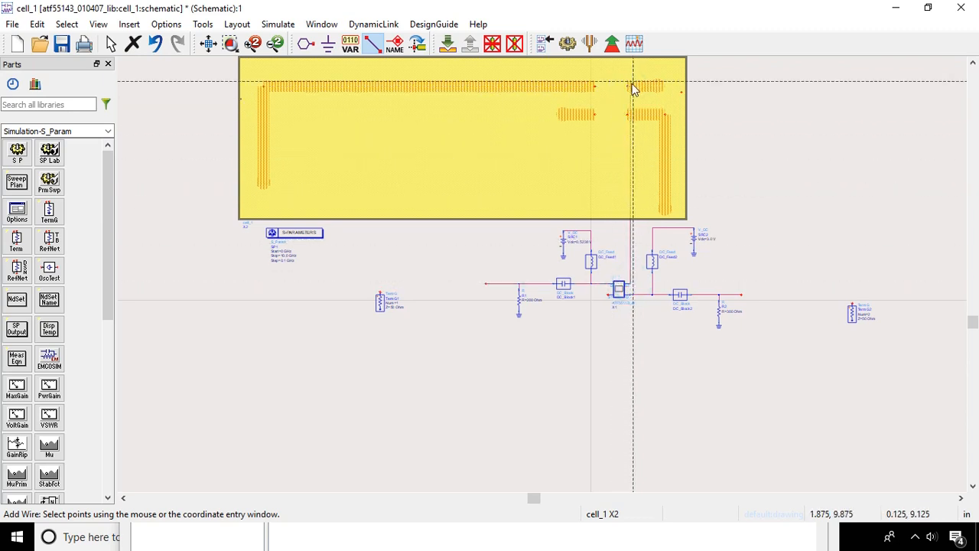
pyautogui.click(594, 114)
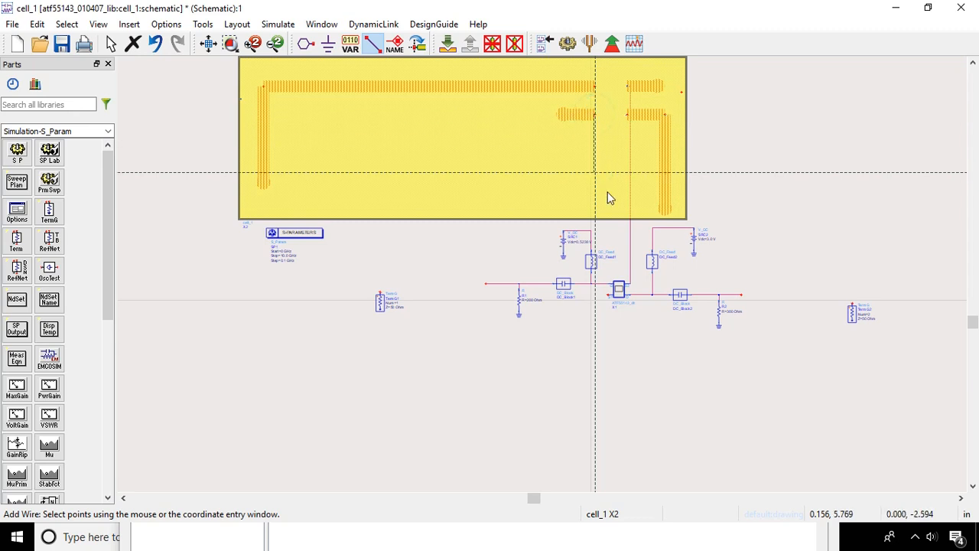
pyautogui.click(609, 295)
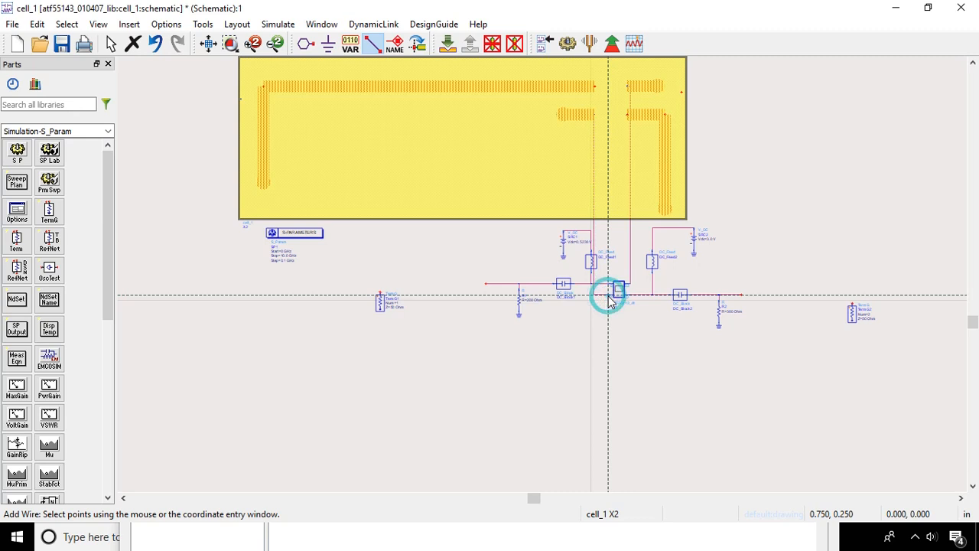
pyautogui.press('Escape')
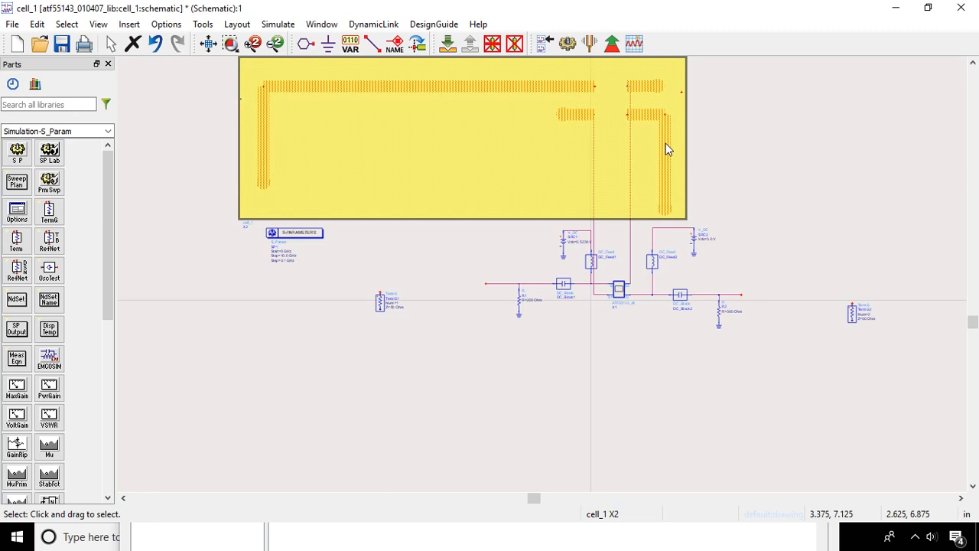
# - Wire the open output end beyond DC_Block2 and R2 to the inner pin of the symbol's lower-right output line
pyautogui.click(371, 44)
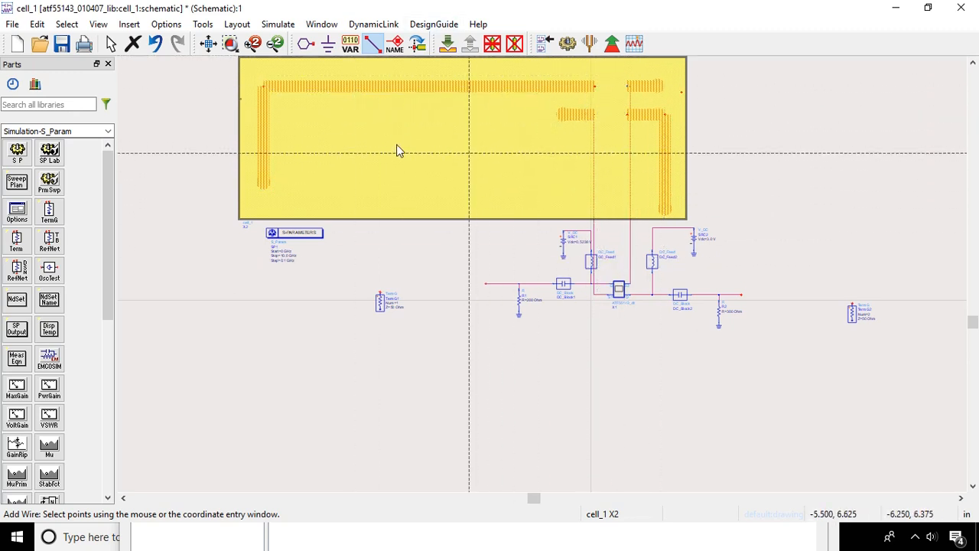
pyautogui.click(743, 295)
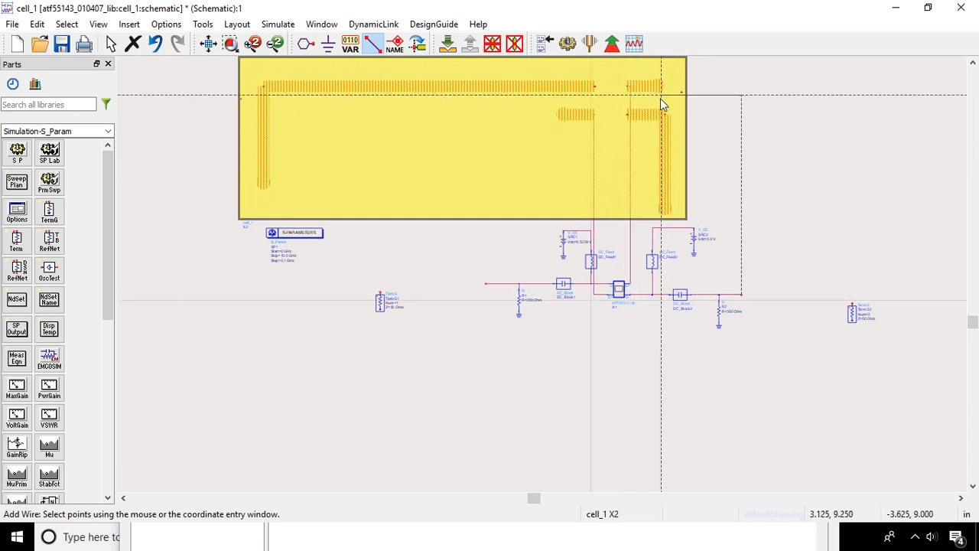
pyautogui.click(618, 137)
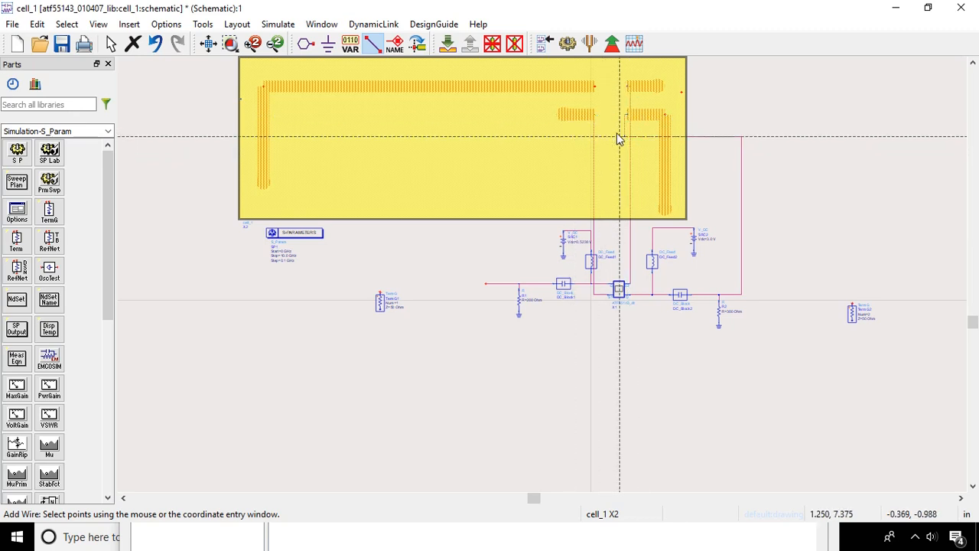
# - Delete the stray wire stub left of the junction on the output connection inside the symbol
pyautogui.scroll(3, 620, 139)
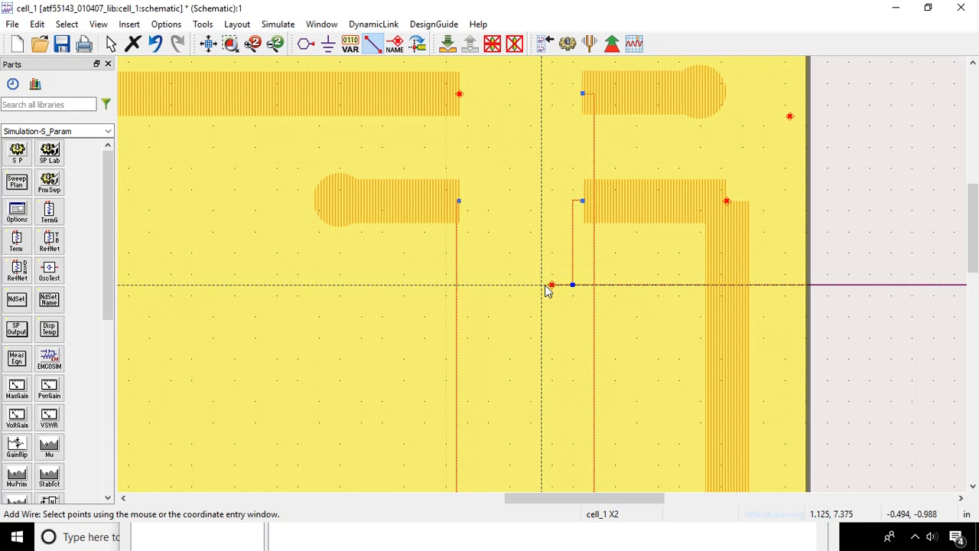
pyautogui.press('Escape')
pyautogui.click(552, 286)
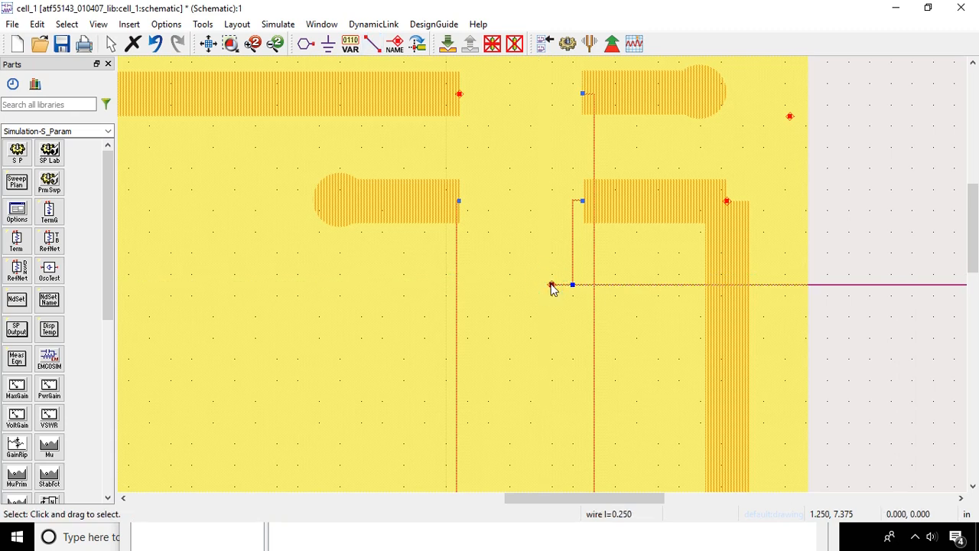
pyautogui.click(553, 286)
pyautogui.click(555, 285)
pyautogui.press('Delete')
pyautogui.scroll(-3, 560, 287)
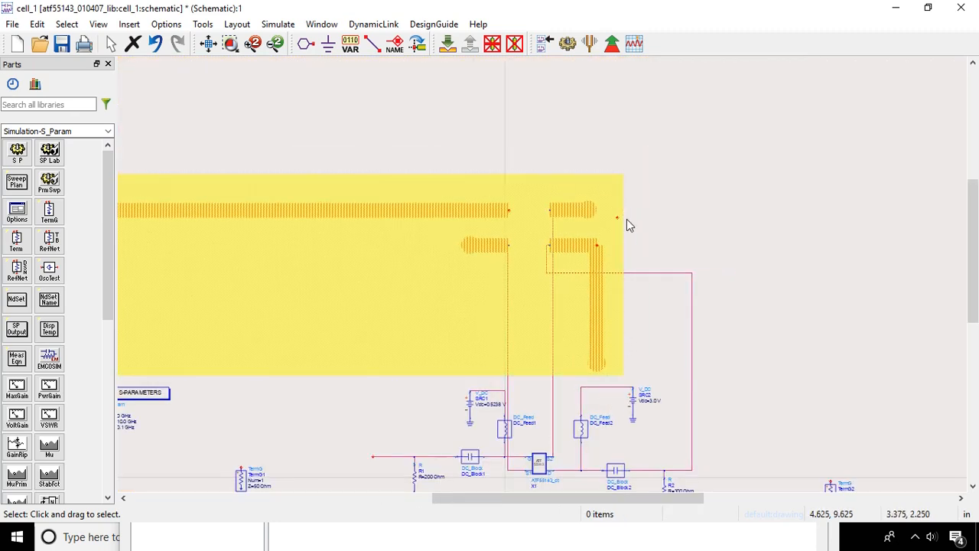
# - Wire the open input end at R1 to the inner pin of the symbol's long upper input line
pyautogui.click(372, 46)
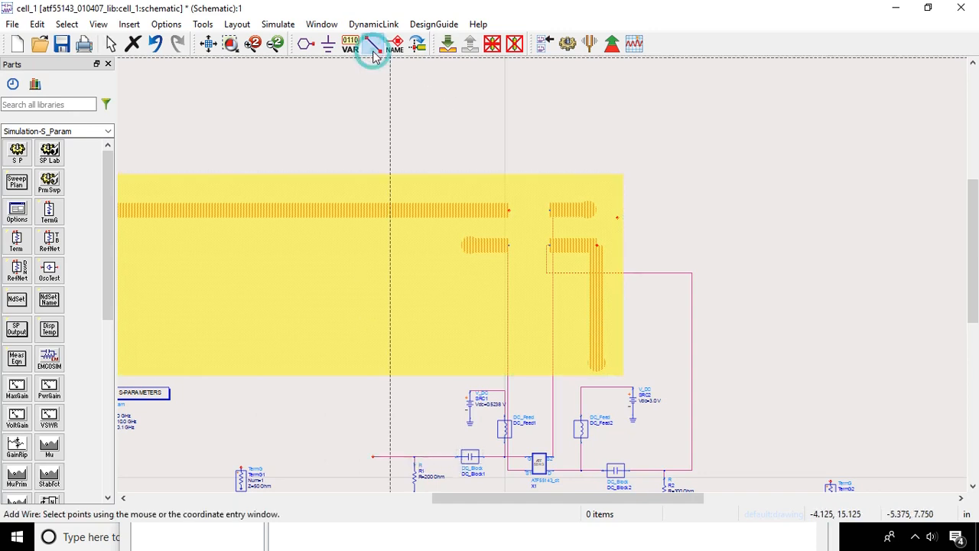
pyautogui.click(372, 457)
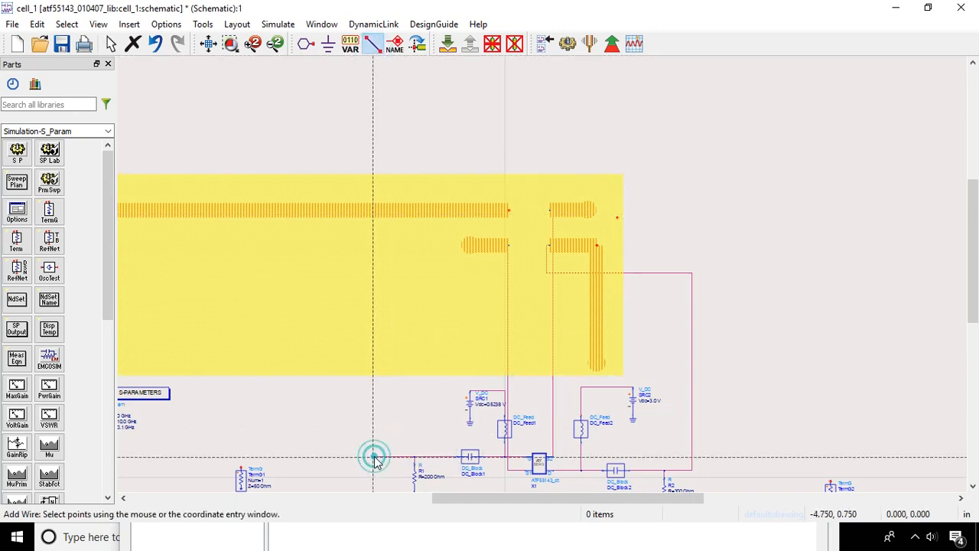
pyautogui.click(511, 212)
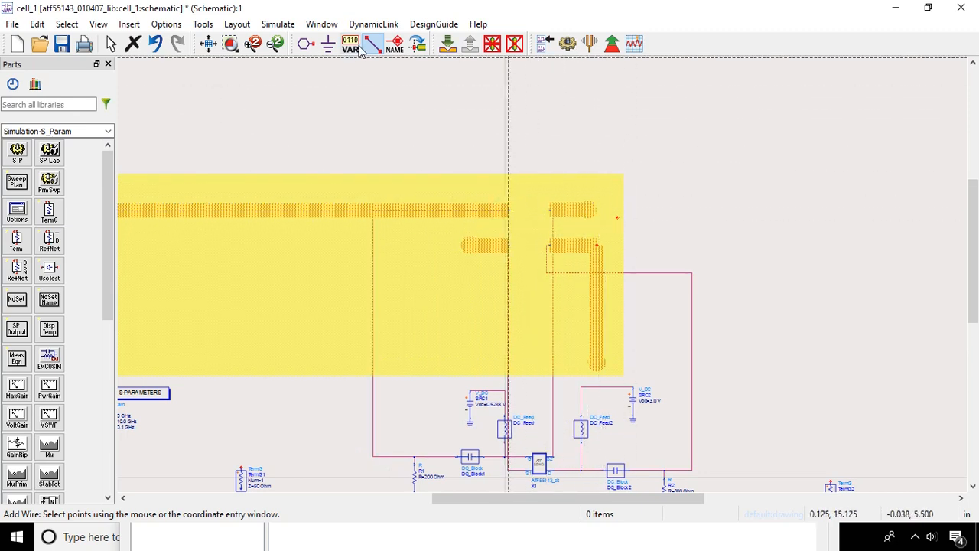
# - Place grounds on the cell_1 symbol's two reference pins at its right and left edges
pyautogui.click(328, 44)
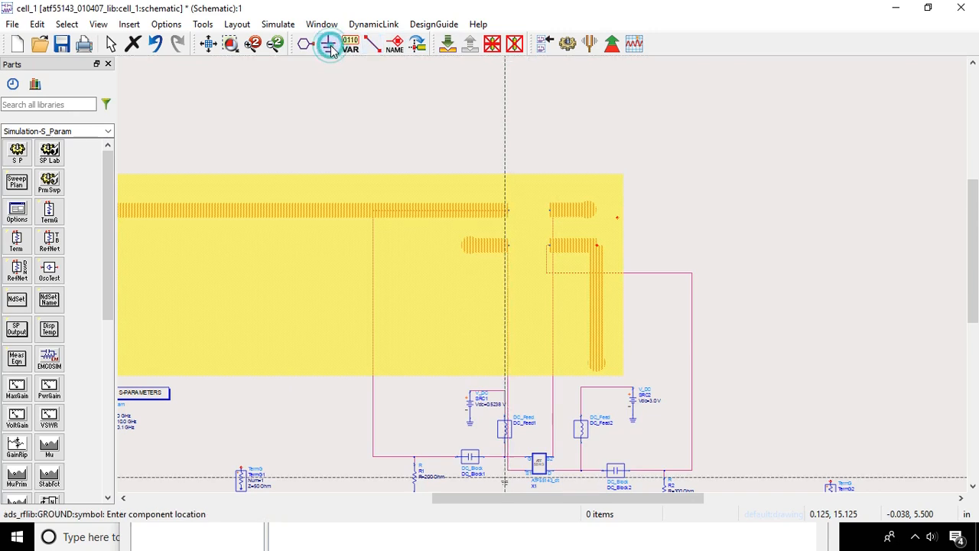
pyautogui.click(617, 222)
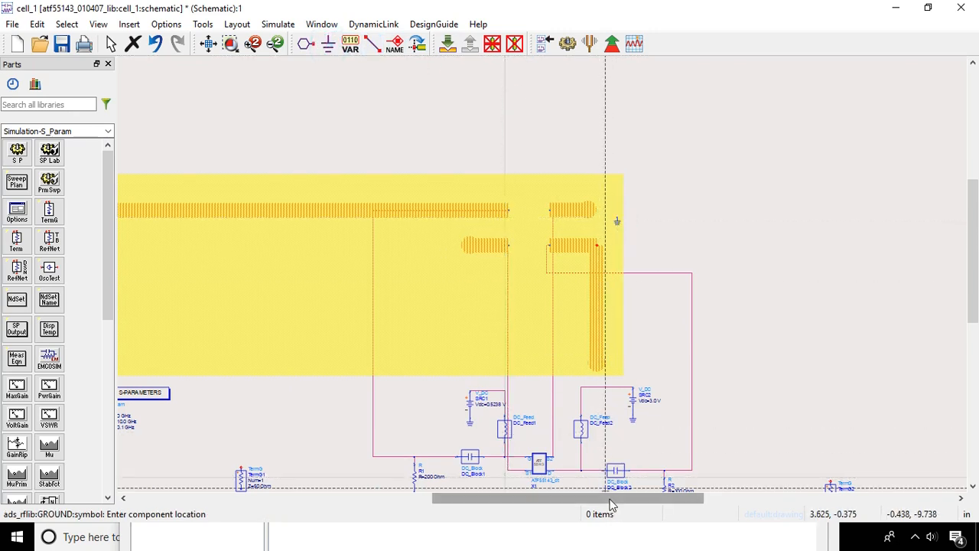
pyautogui.moveTo(603, 499); pyautogui.dragTo(490, 499)
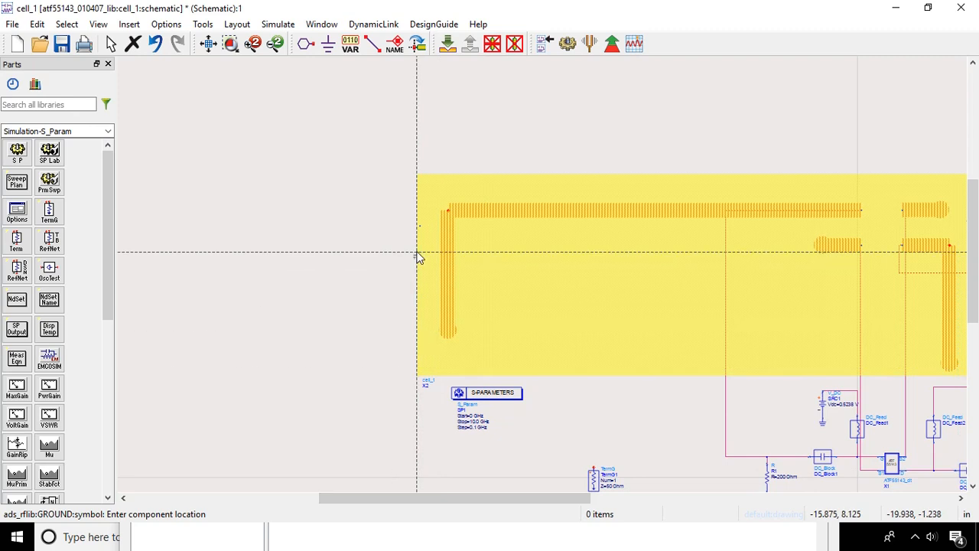
pyautogui.click(420, 227)
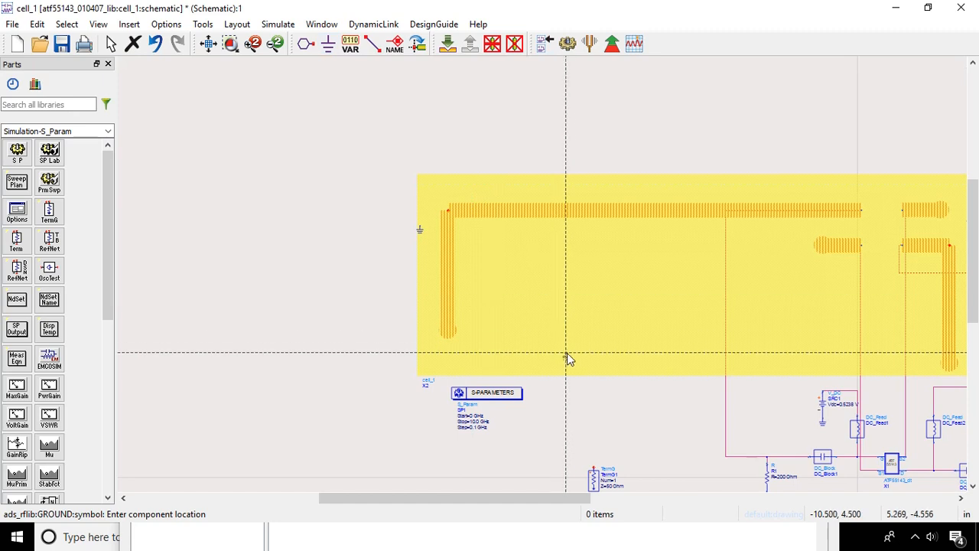
pyautogui.press('Escape')
# - Move TermG1 beside the symbol's left edge and wire it to the outer pin of the input line
pyautogui.moveTo(595, 478); pyautogui.dragTo(352, 244)
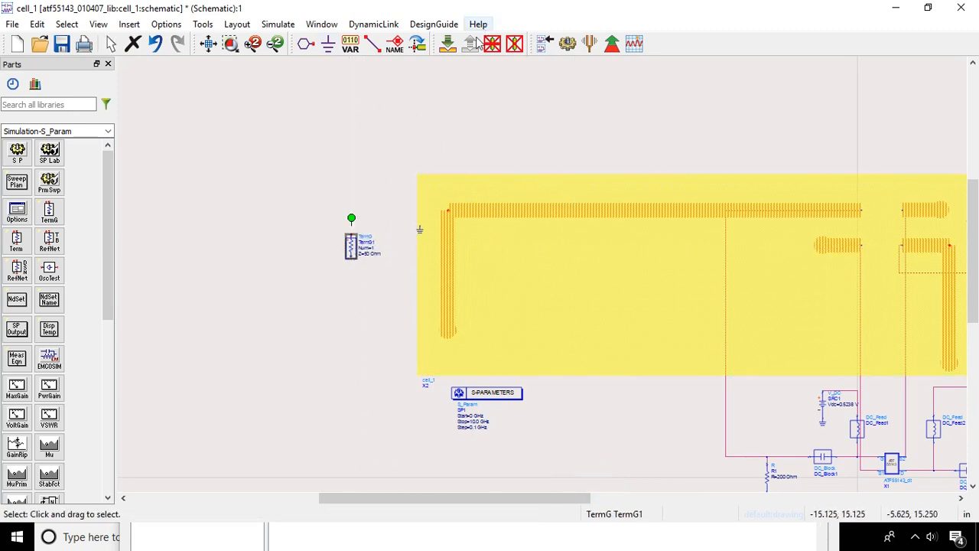
pyautogui.click(372, 44)
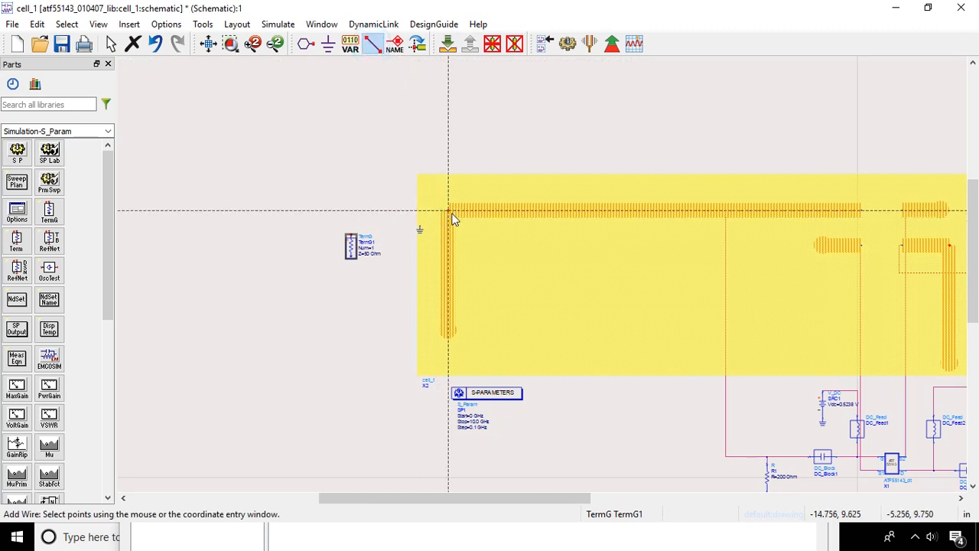
pyautogui.click(448, 211)
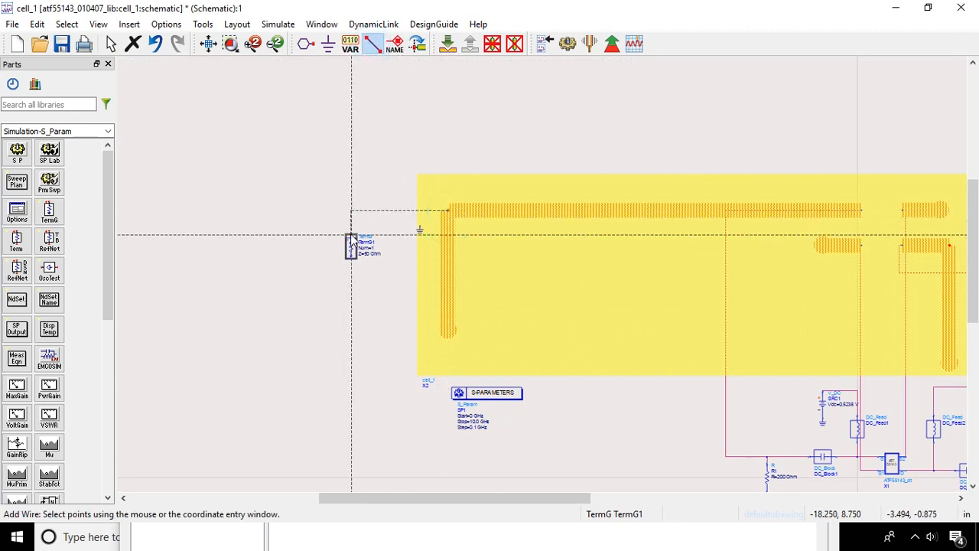
pyautogui.click(350, 235)
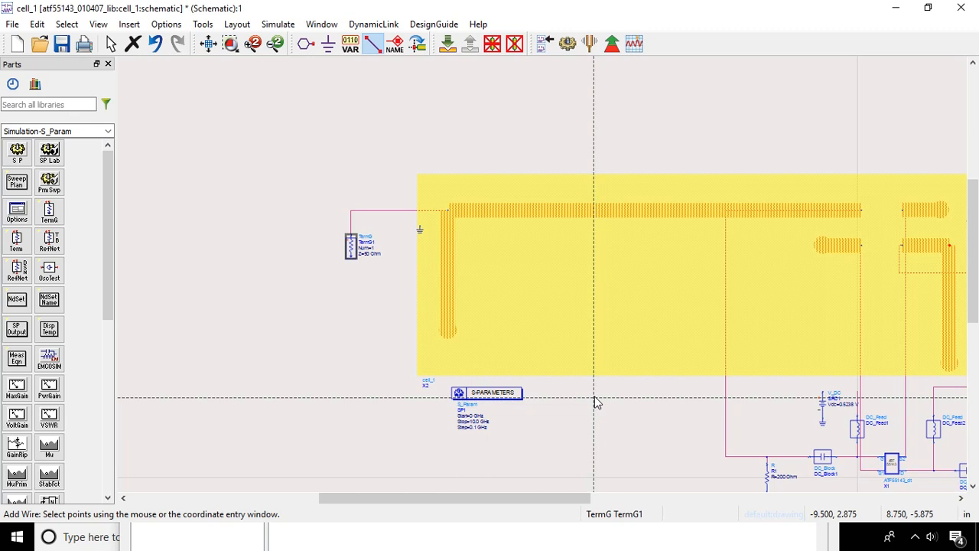
pyautogui.press('Escape')
# - Move TermG2 beside the symbol's right edge and wire it to the outer pin of the output line
pyautogui.moveTo(551, 499); pyautogui.dragTo(682, 496)
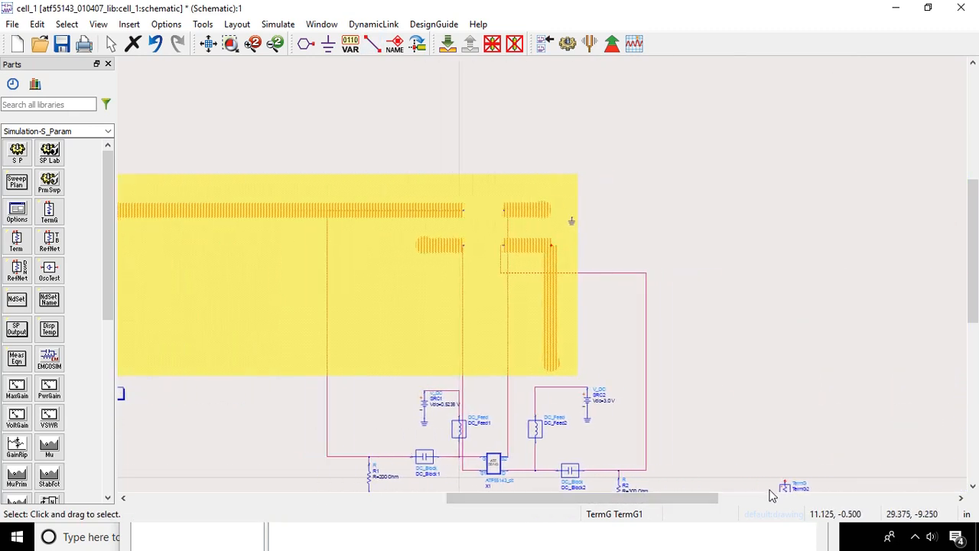
pyautogui.moveTo(784, 488); pyautogui.dragTo(698, 277)
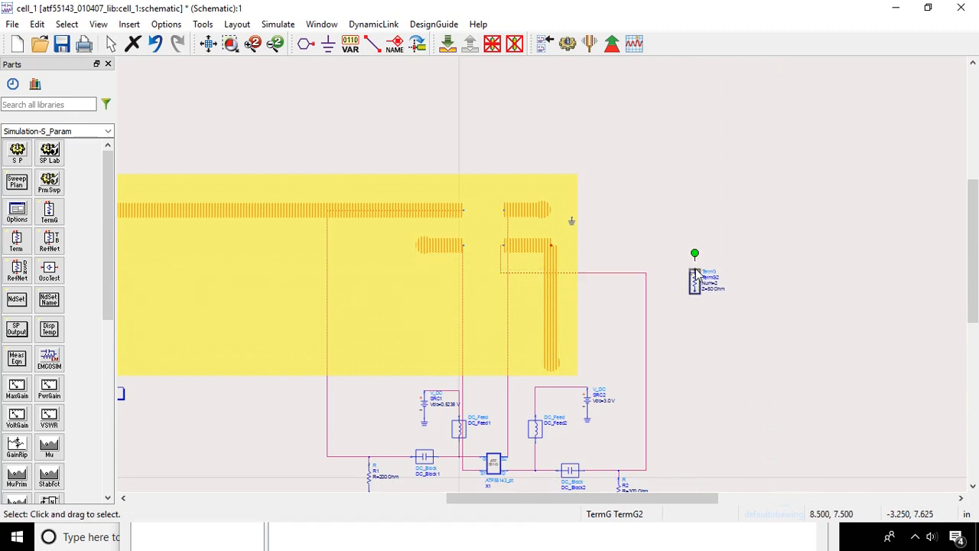
pyautogui.click(373, 43)
pyautogui.click(551, 247)
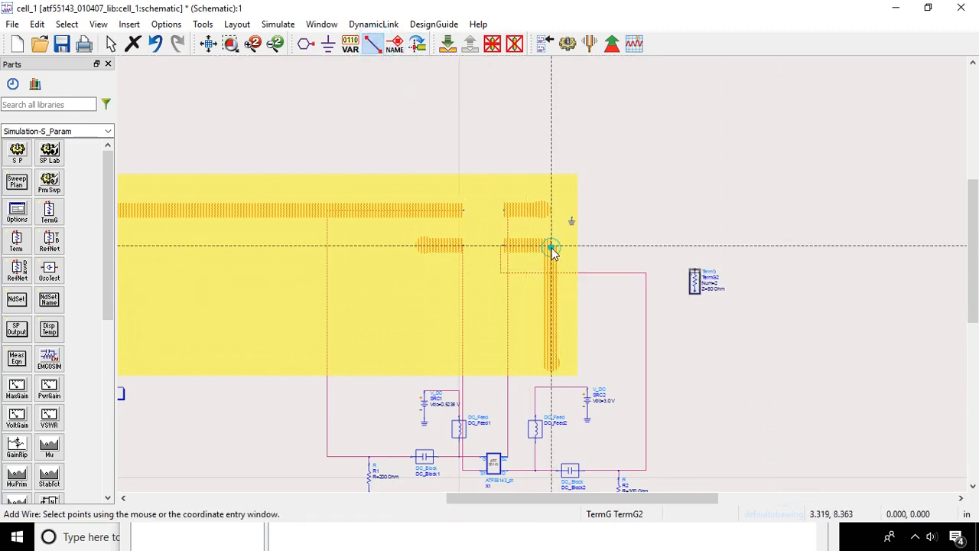
pyautogui.click(697, 271)
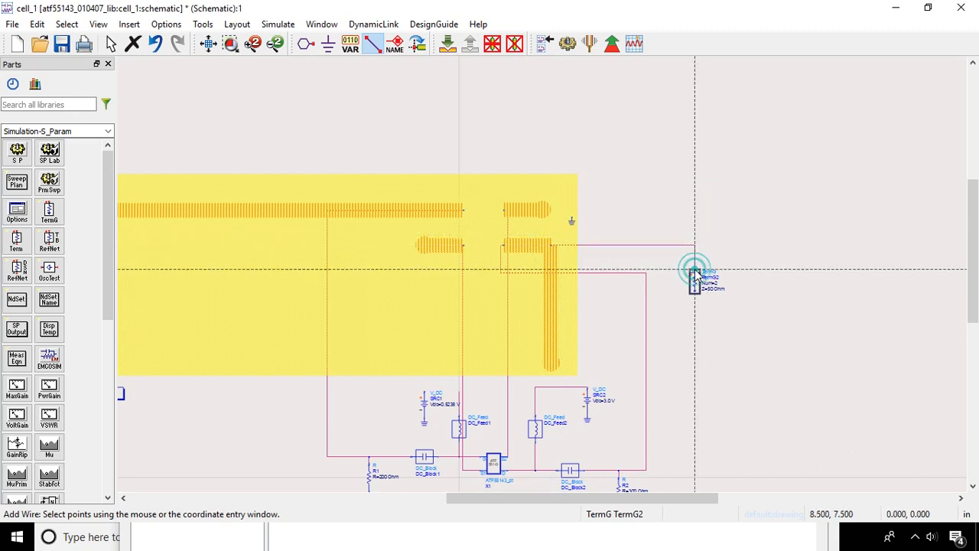
pyautogui.press('Escape')
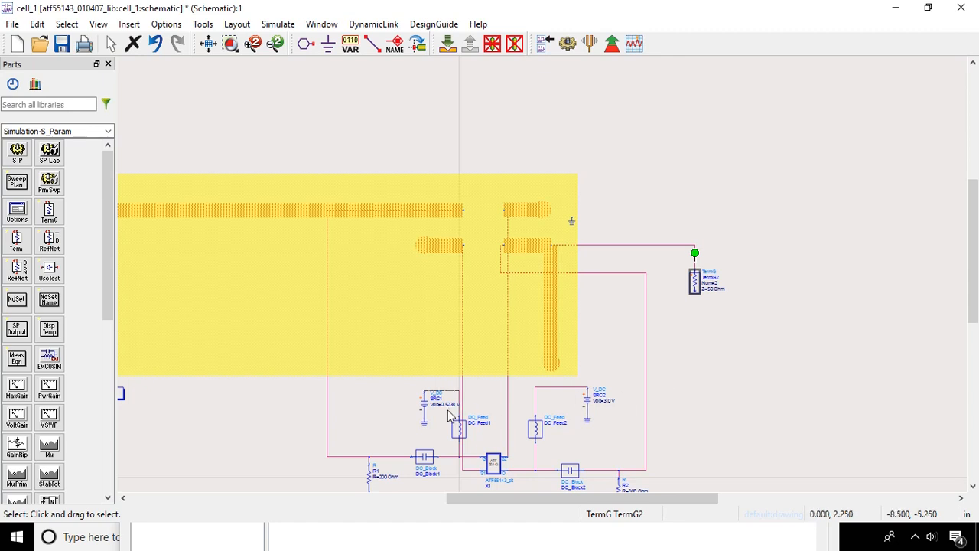
pyautogui.scroll(5, 446, 416)
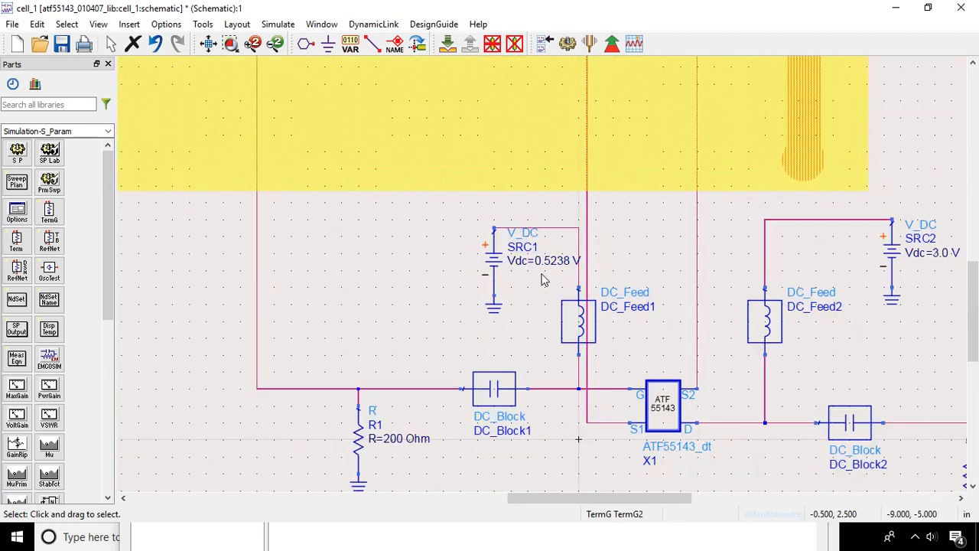
# - Try to simulate the rewired schematic with the S-parameter controller and dismiss the simulation status window
pyautogui.scroll(-5, 542, 280)
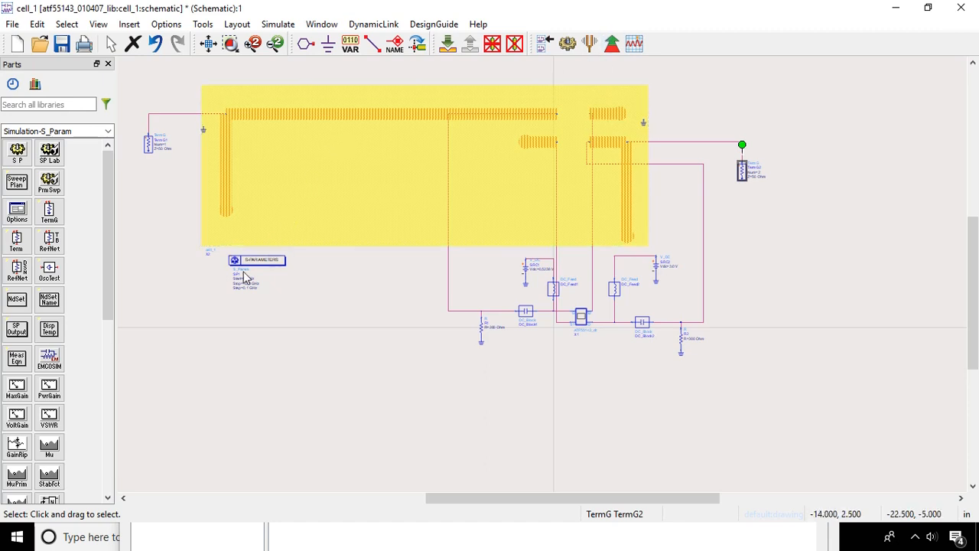
pyautogui.scroll(5, 245, 279)
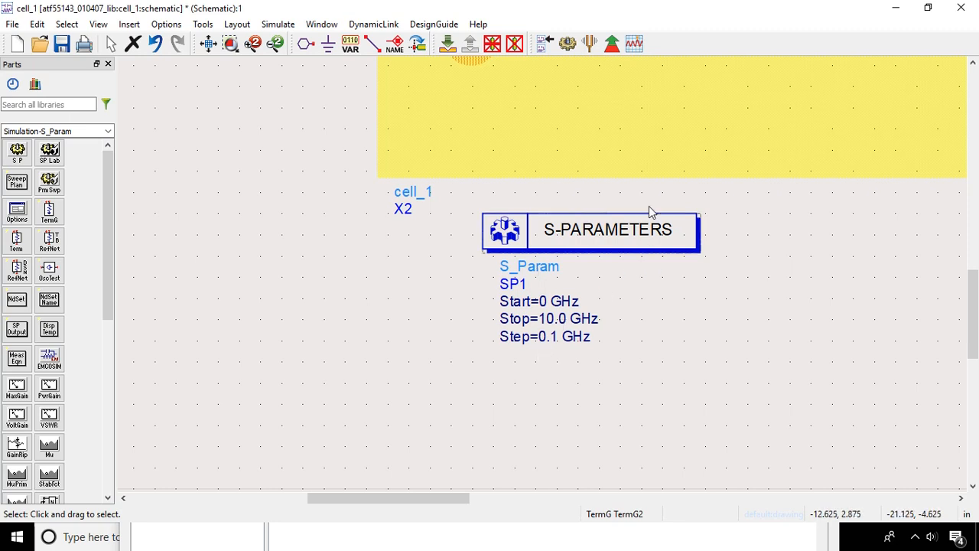
pyautogui.scroll(-5, 546, 274)
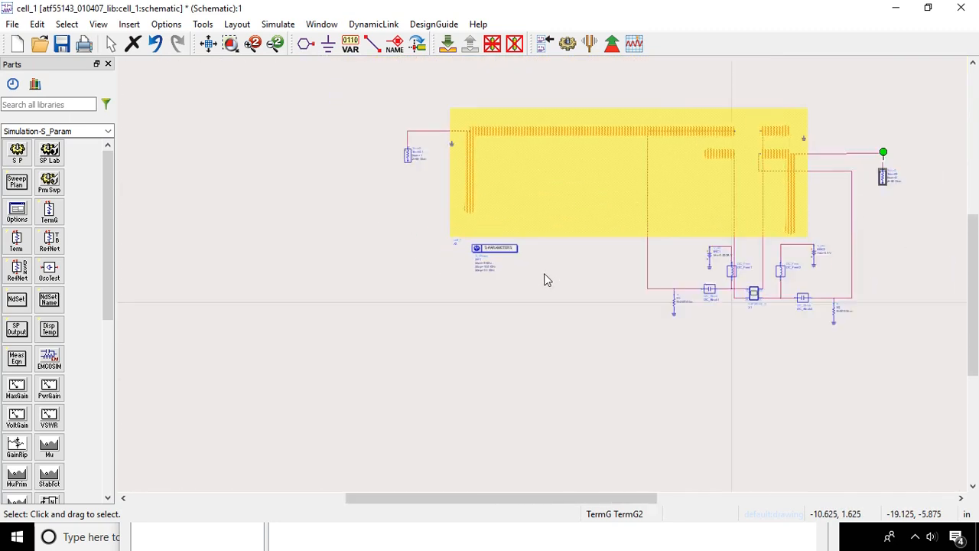
pyautogui.scroll(3, 546, 274)
pyautogui.scroll(-4, 569, 274)
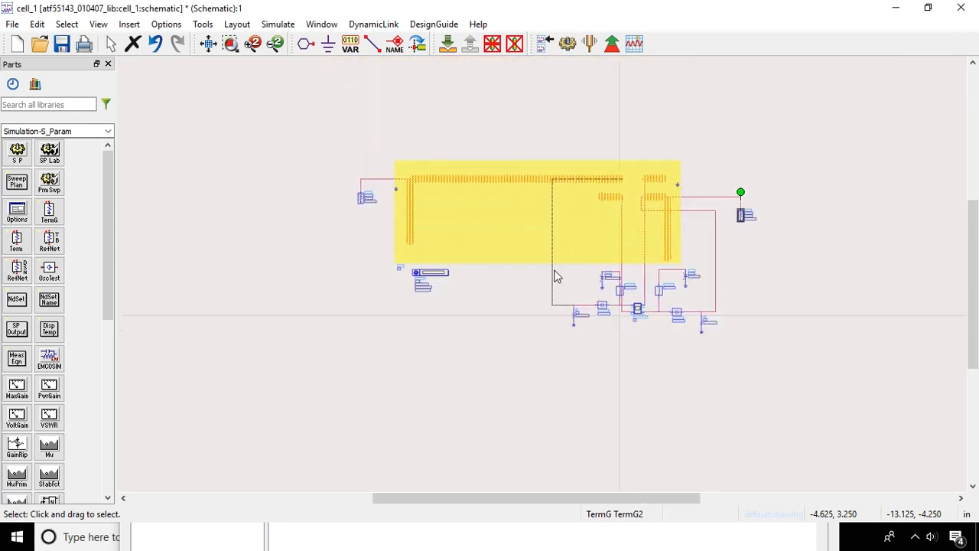
pyautogui.scroll(2, 580, 193)
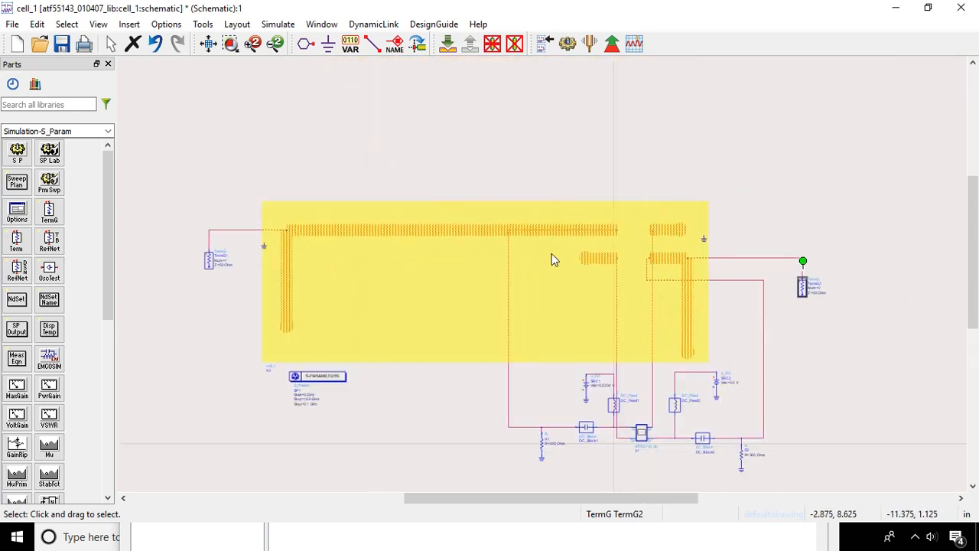
pyautogui.click(568, 43)
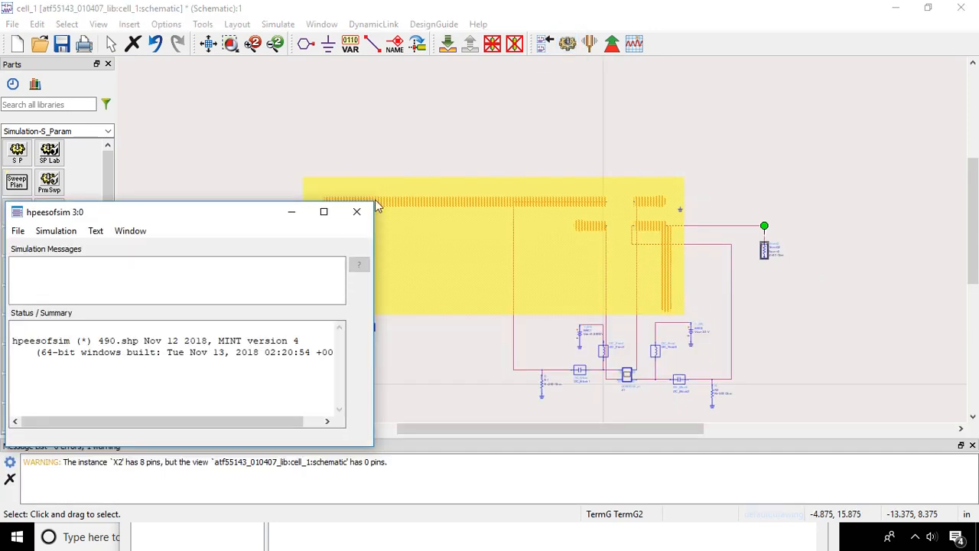
pyautogui.click(358, 212)
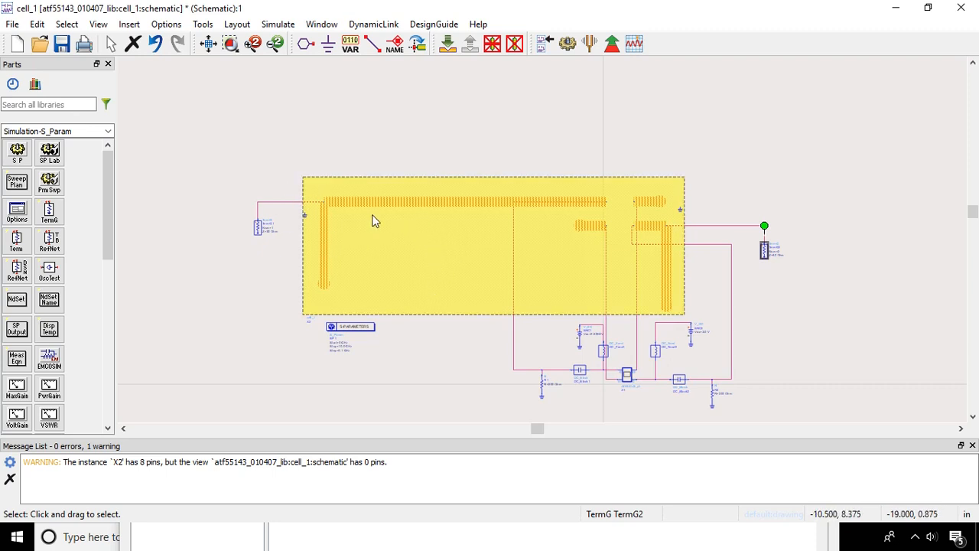
pyautogui.click(98, 25)
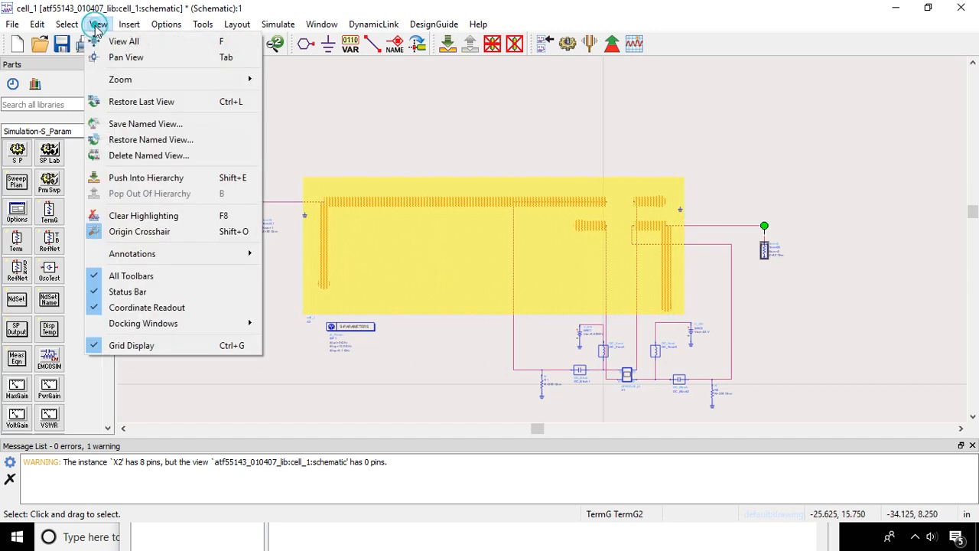
pyautogui.moveTo(131, 26)
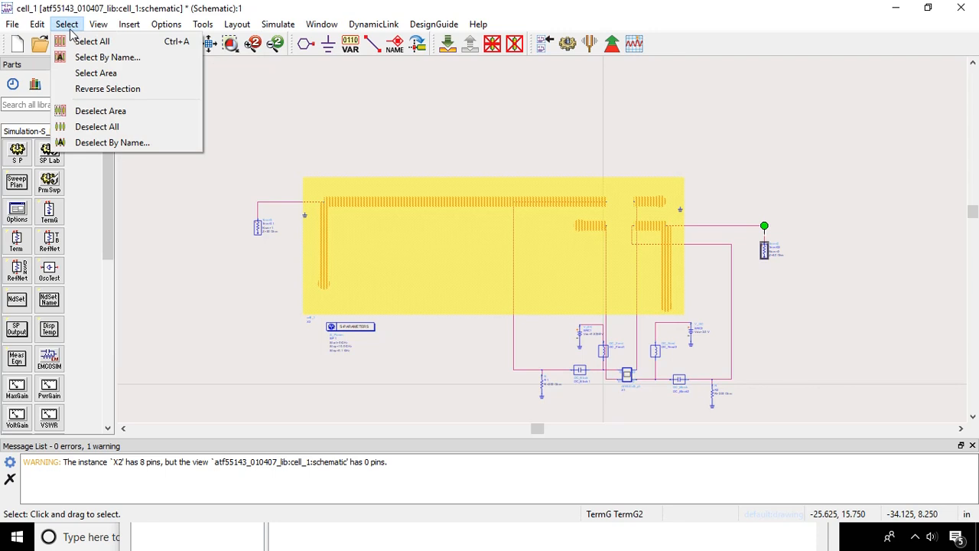
pyautogui.moveTo(35, 29)
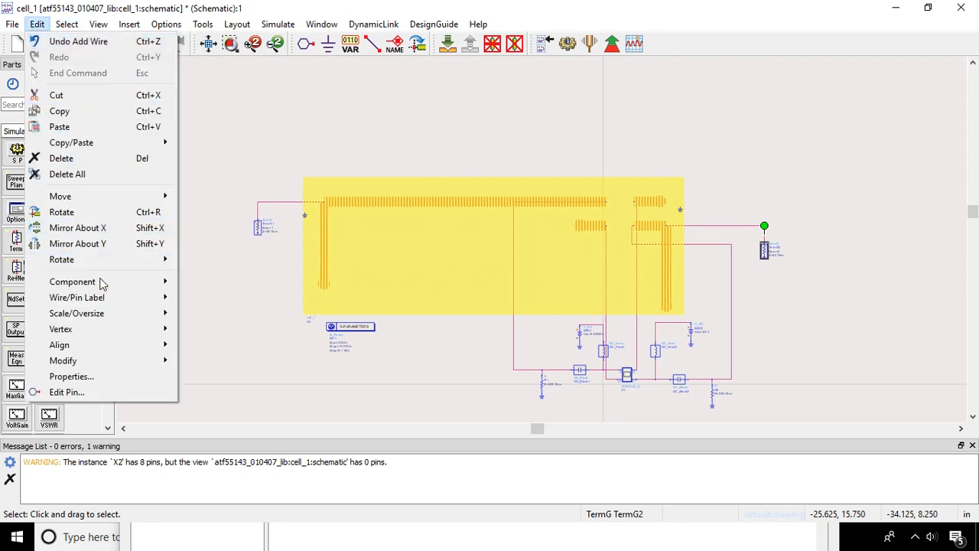
pyautogui.moveTo(100, 281)
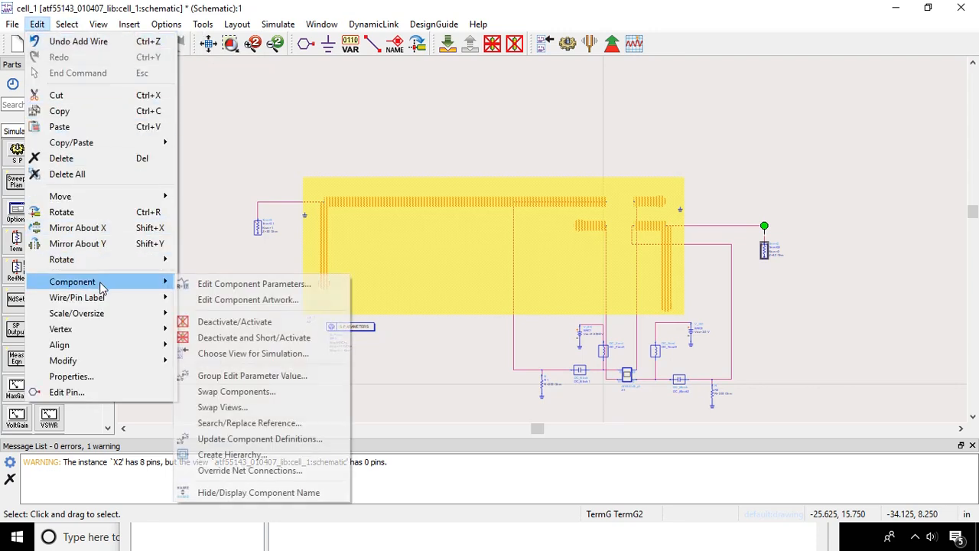
pyautogui.click(230, 357)
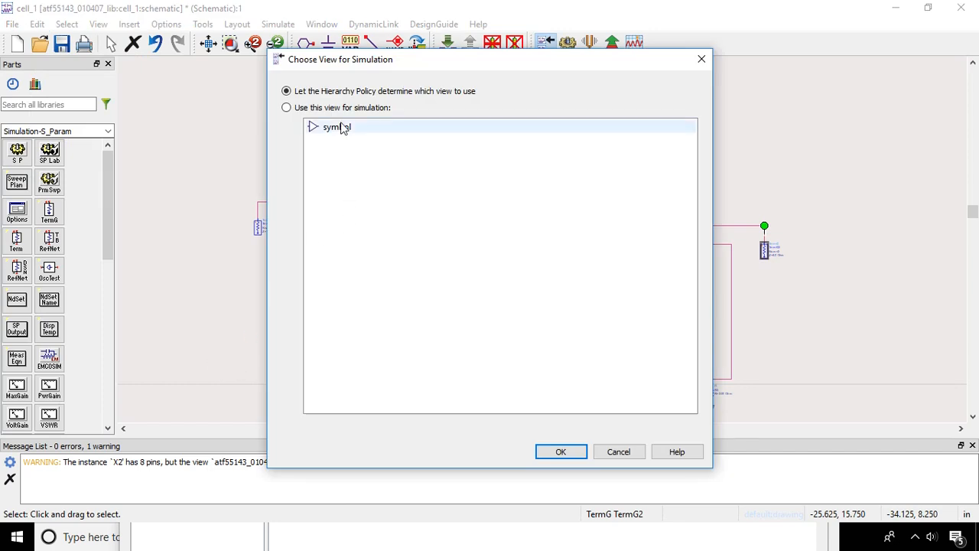
pyautogui.moveTo(482, 69); pyautogui.dragTo(128, 107)
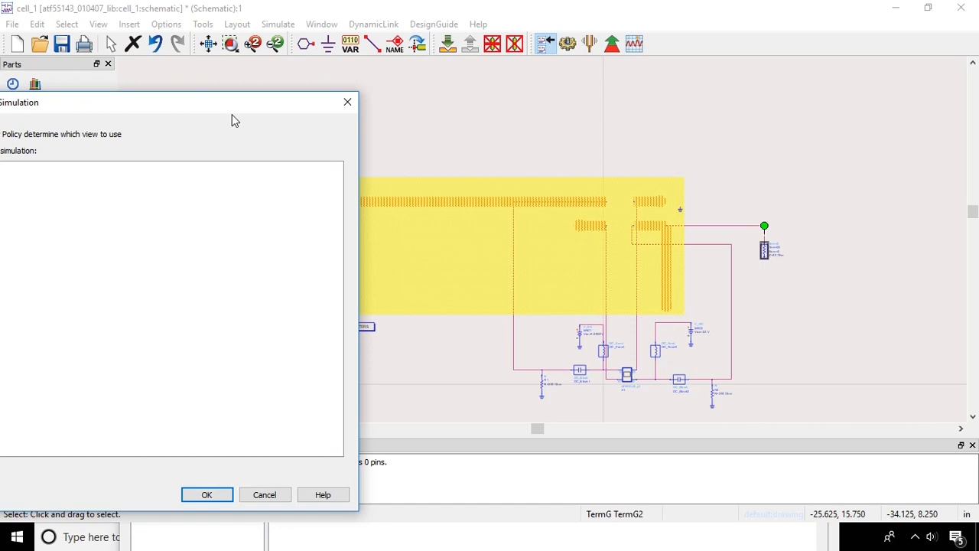
pyautogui.click(263, 496)
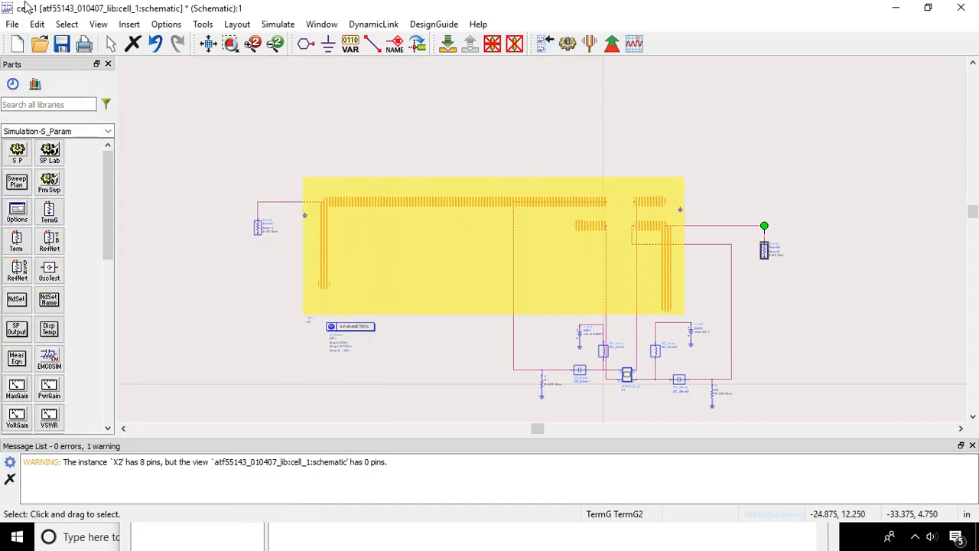
pyautogui.click(38, 25)
pyautogui.moveTo(67, 293)
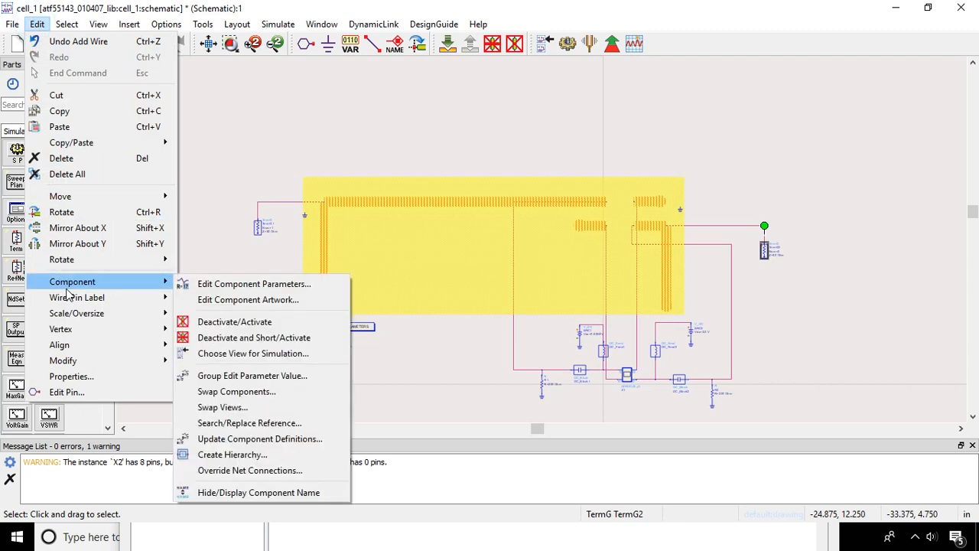
pyautogui.click(230, 354)
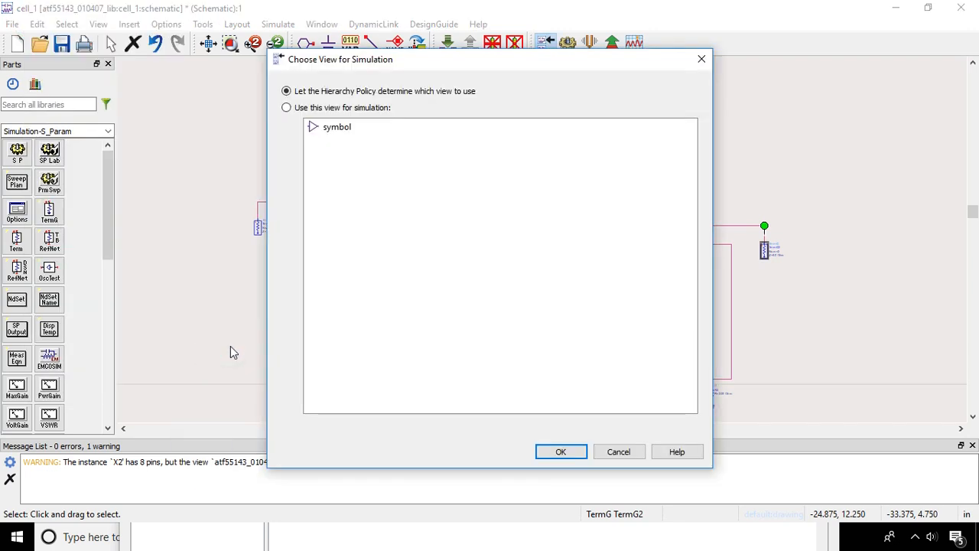
pyautogui.moveTo(472, 67); pyautogui.dragTo(463, 146)
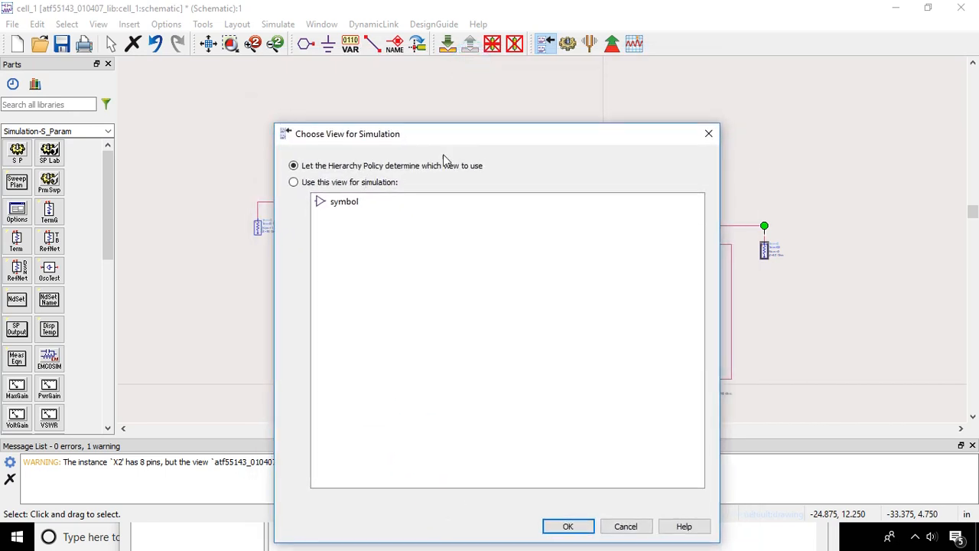
pyautogui.click(570, 527)
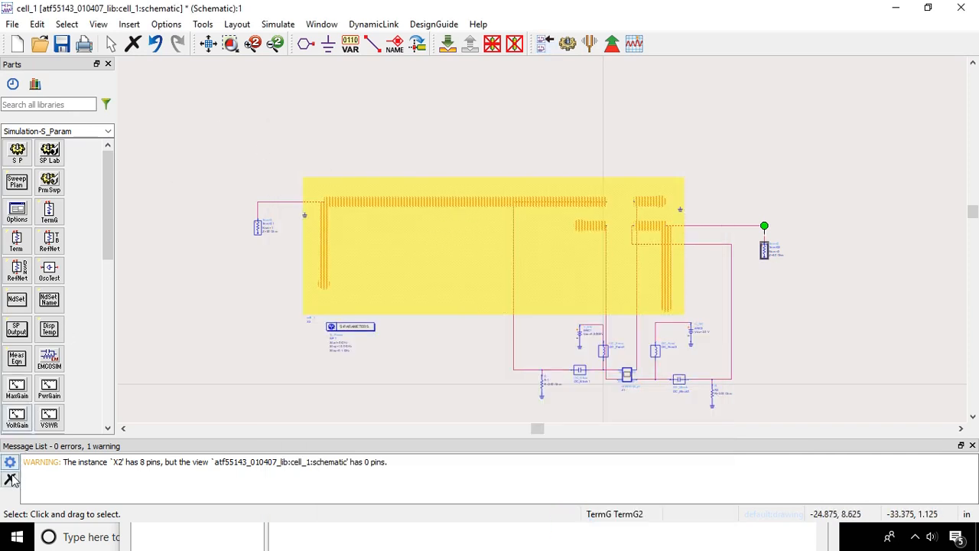
pyautogui.click(151, 29)
pyautogui.moveTo(37, 24)
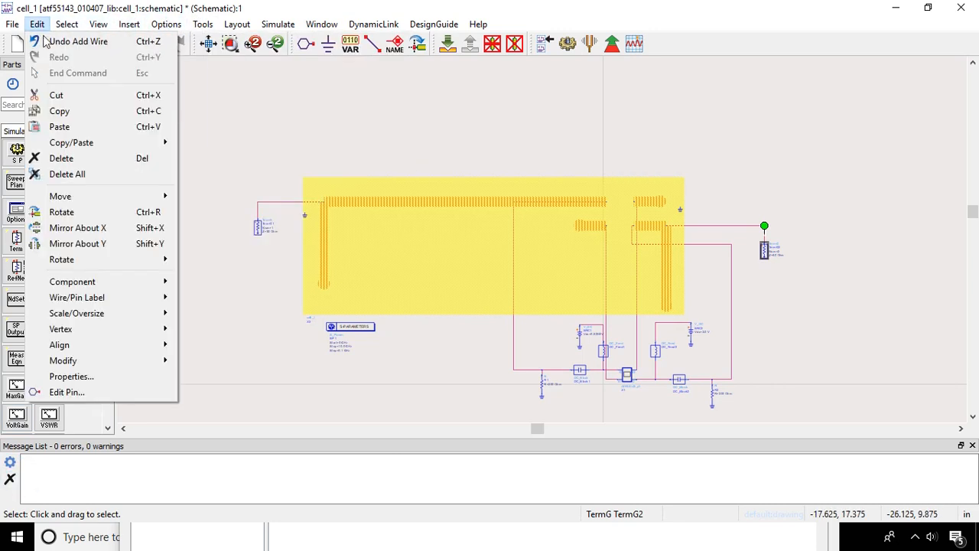
pyautogui.moveTo(90, 283)
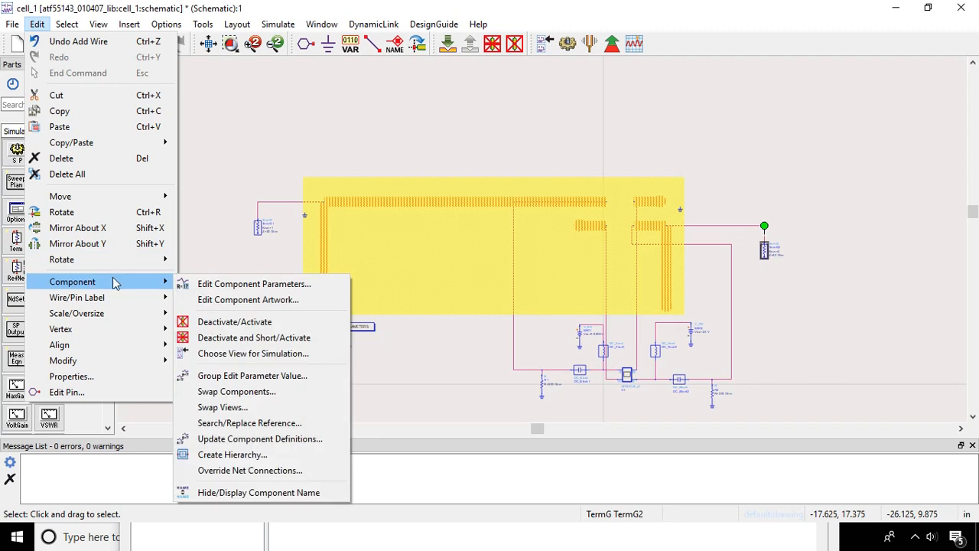
pyautogui.click(238, 354)
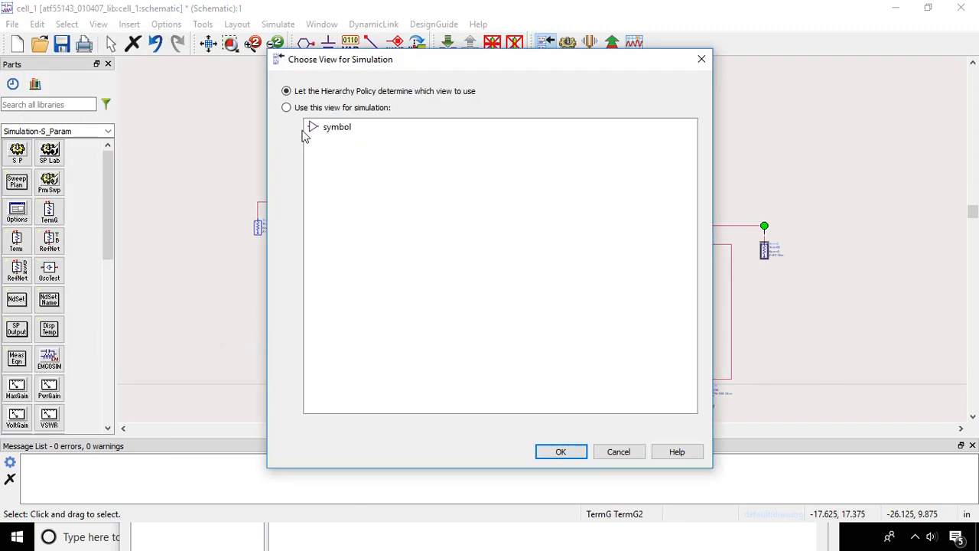
pyautogui.click(287, 108)
pyautogui.click(350, 131)
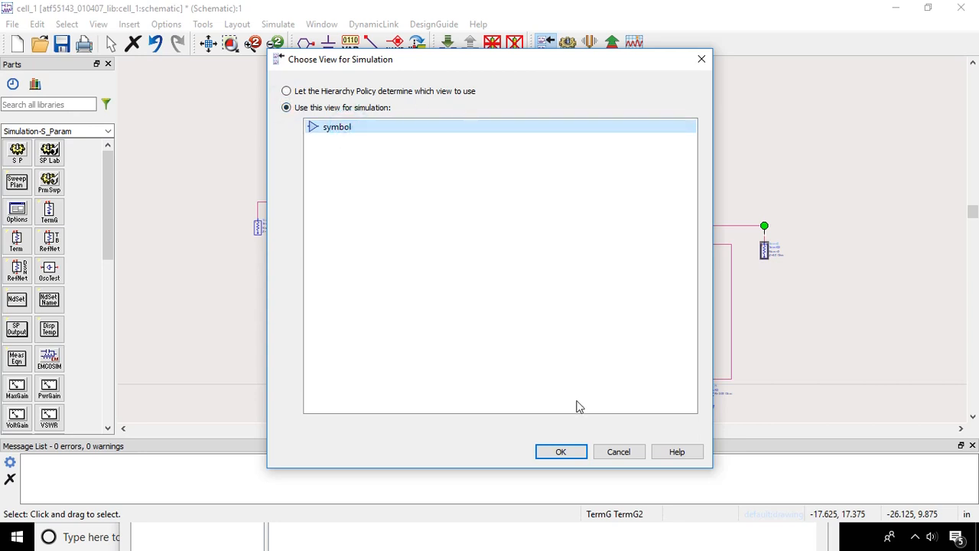
pyautogui.click(621, 456)
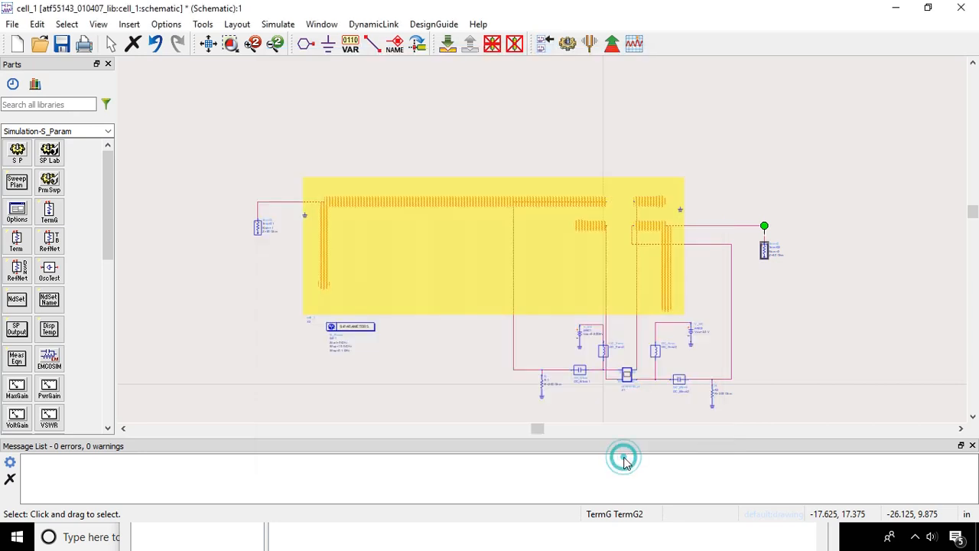
# - Select the yellow cell_1 layout symbol and choose emModel as its view for simulation
pyautogui.click(483, 271)
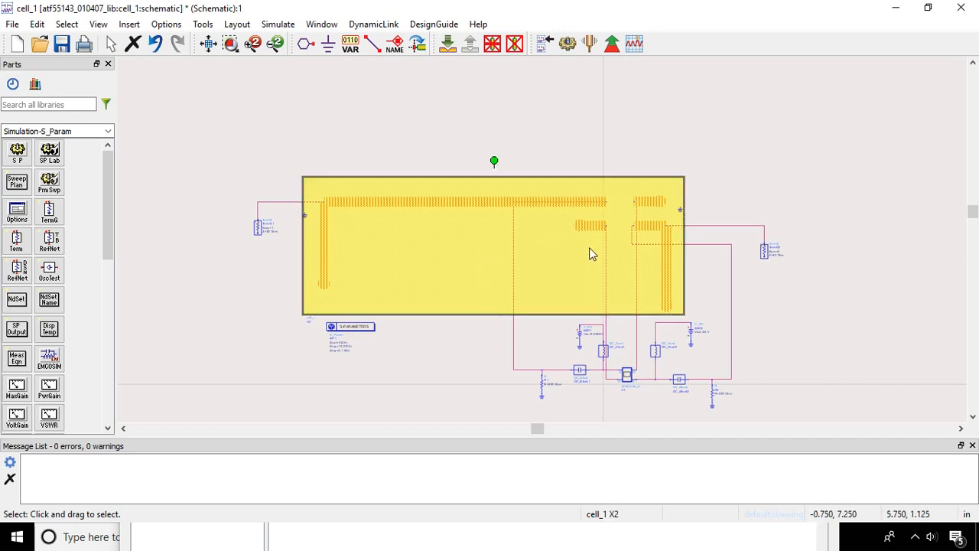
pyautogui.scroll(3, 548, 245)
pyautogui.scroll(-2, 543, 244)
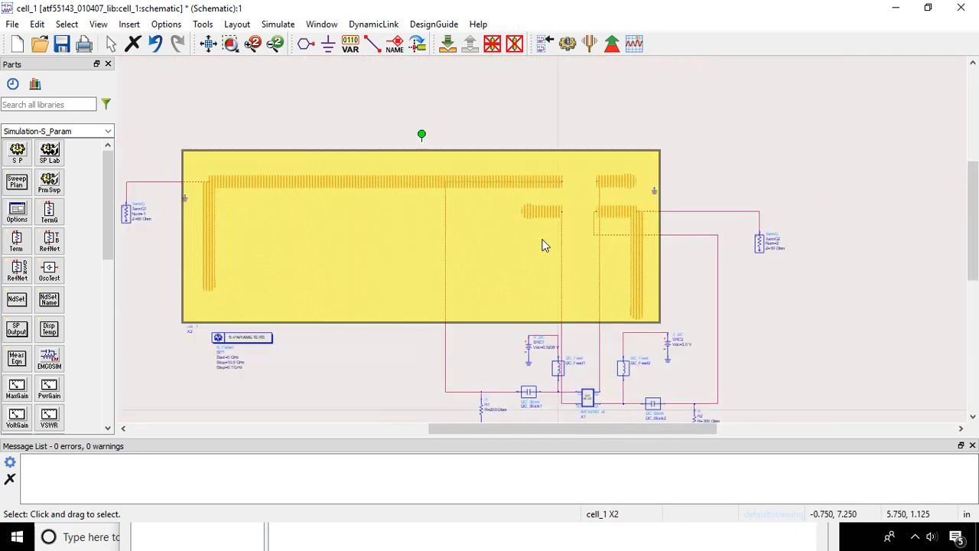
pyautogui.scroll(3, 543, 245)
pyautogui.scroll(-2, 544, 245)
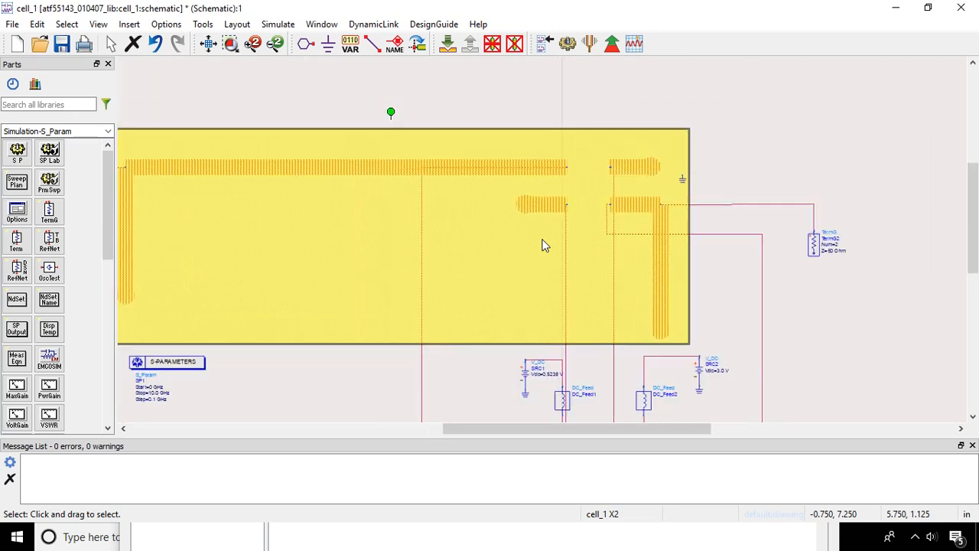
pyautogui.scroll(-1, 544, 244)
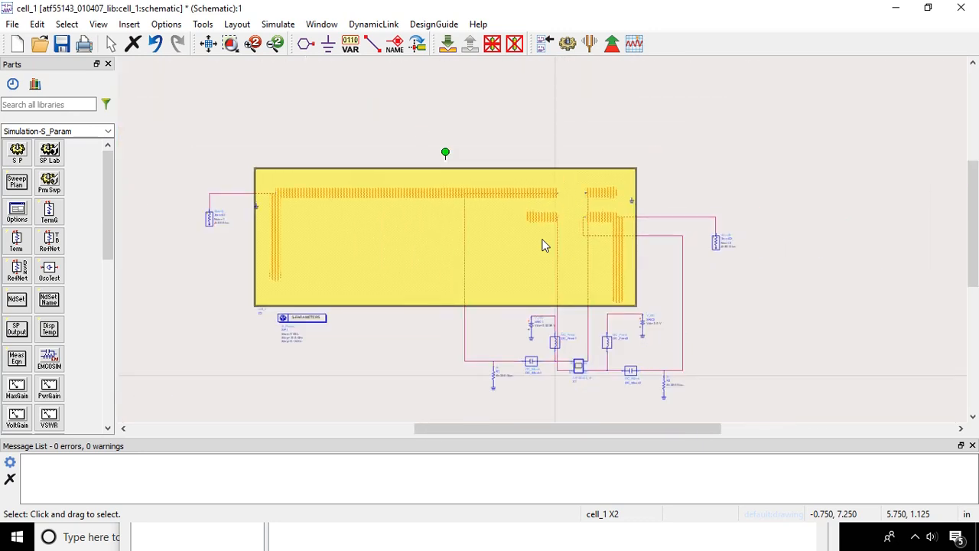
pyautogui.scroll(1, 544, 245)
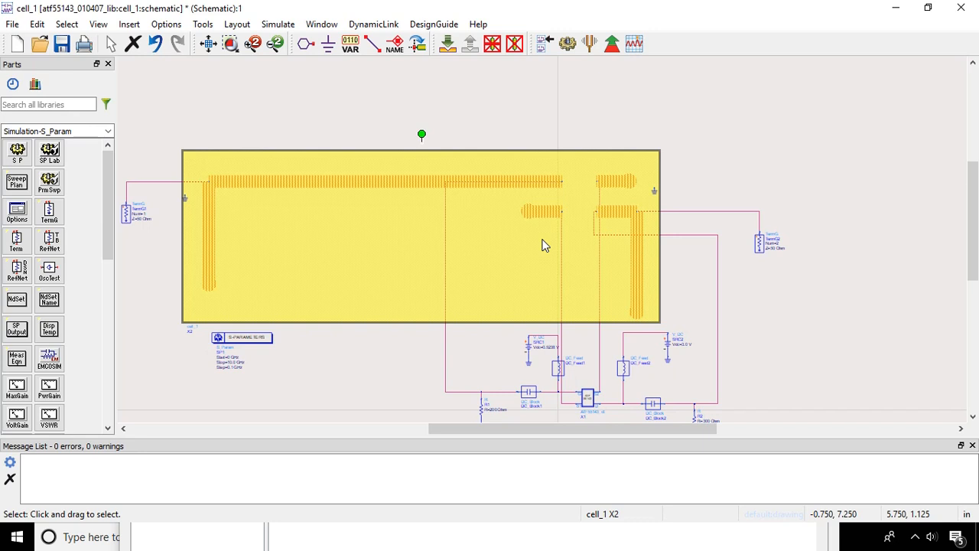
pyautogui.scroll(1, 542, 245)
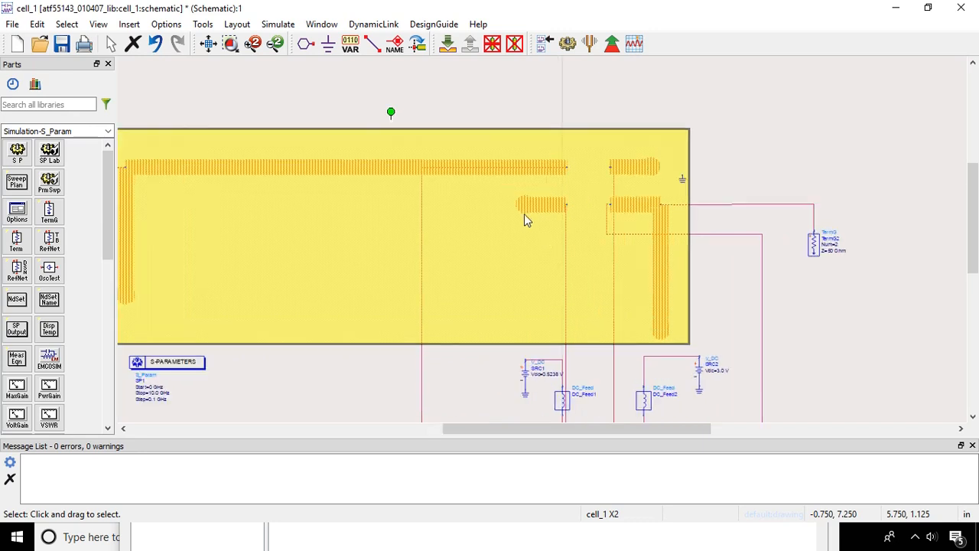
pyautogui.click(98, 24)
pyautogui.moveTo(39, 27)
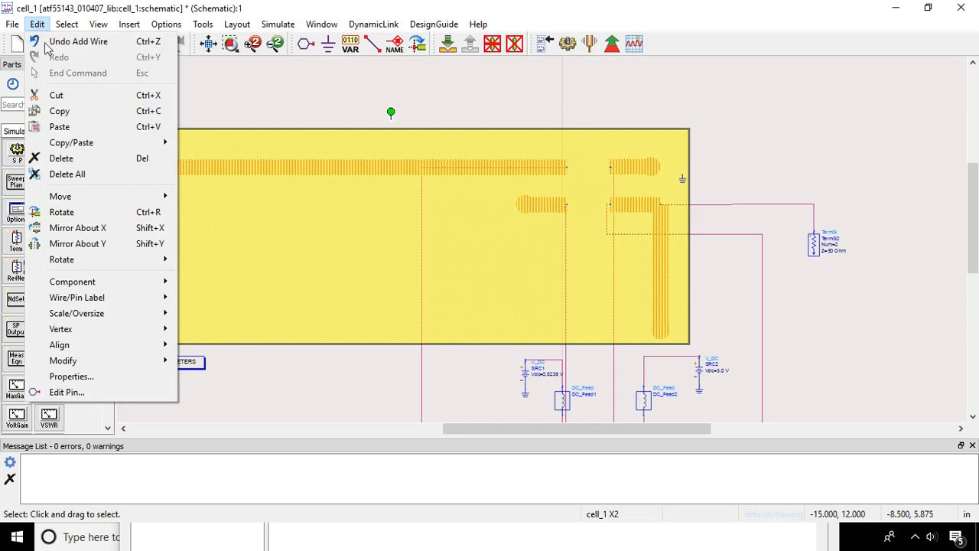
pyautogui.moveTo(137, 282)
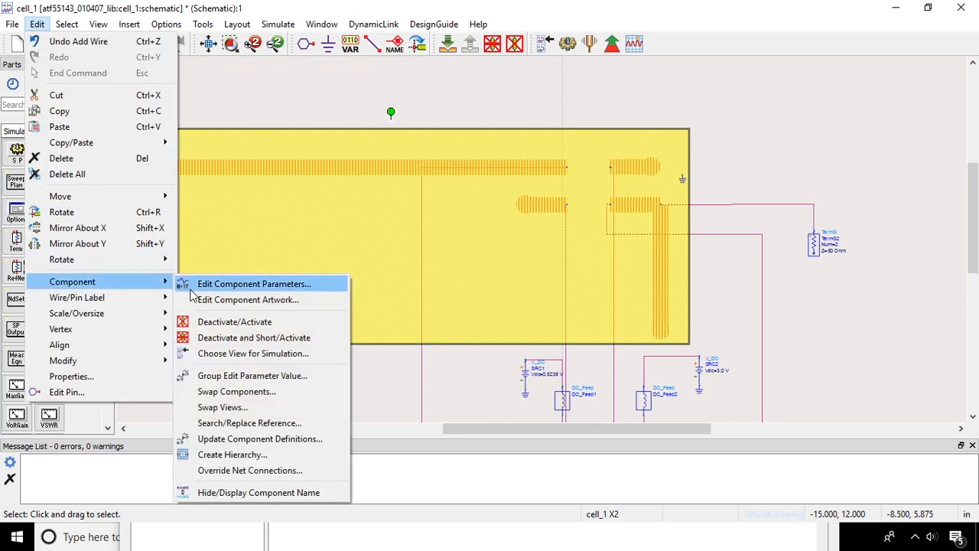
pyautogui.click(227, 360)
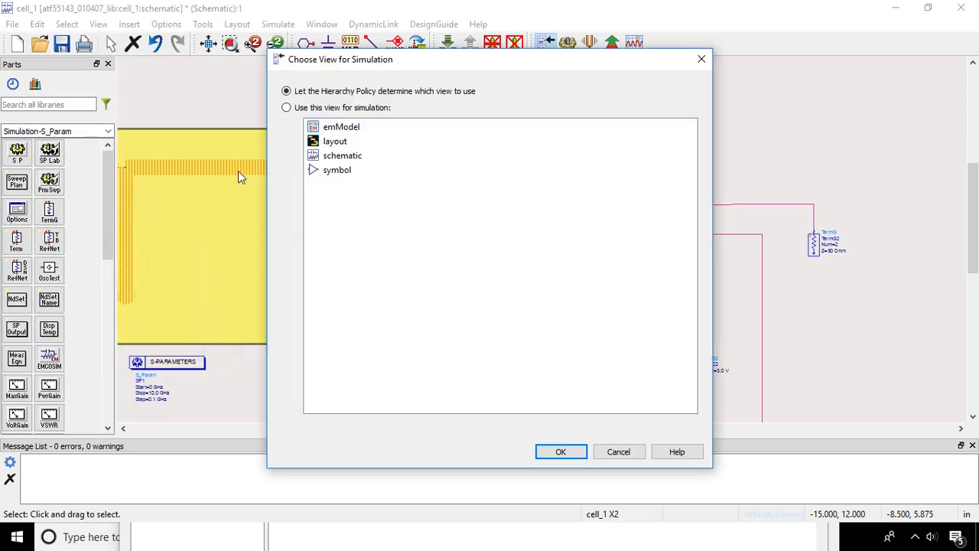
pyautogui.click(349, 130)
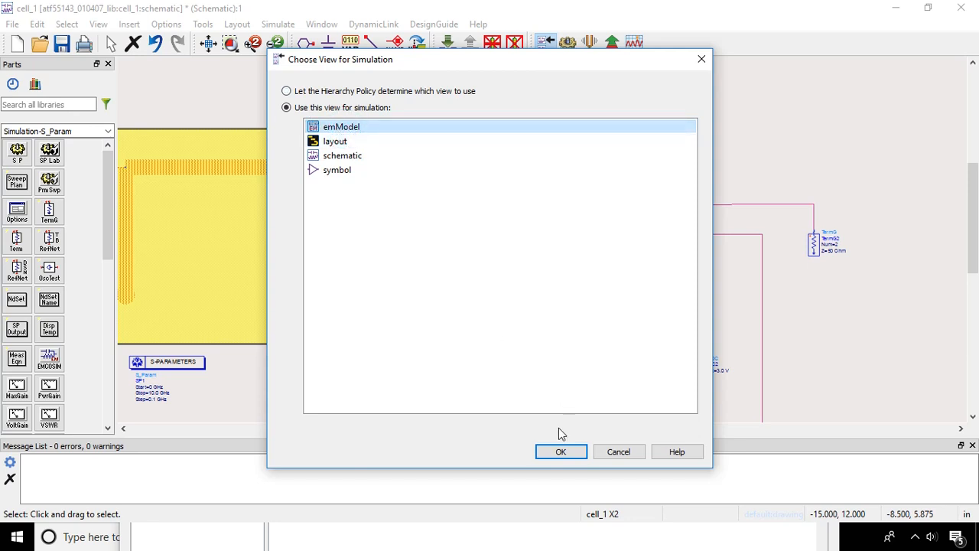
pyautogui.click(561, 453)
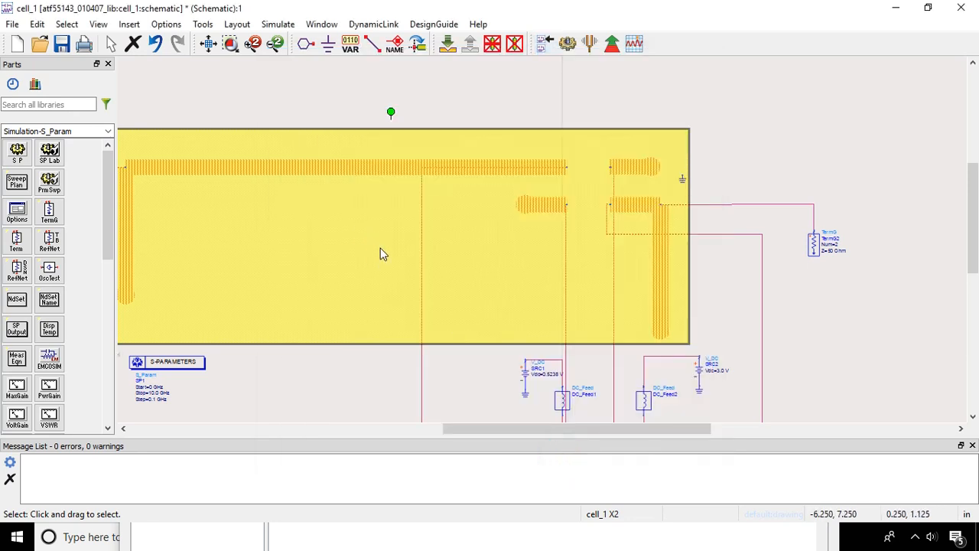
pyautogui.scroll(-5, 369, 274)
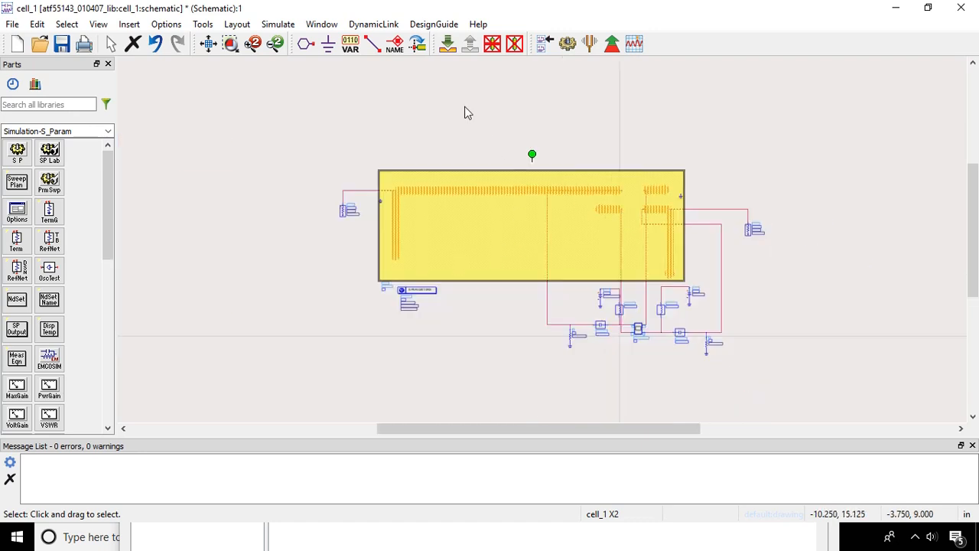
pyautogui.click(465, 112)
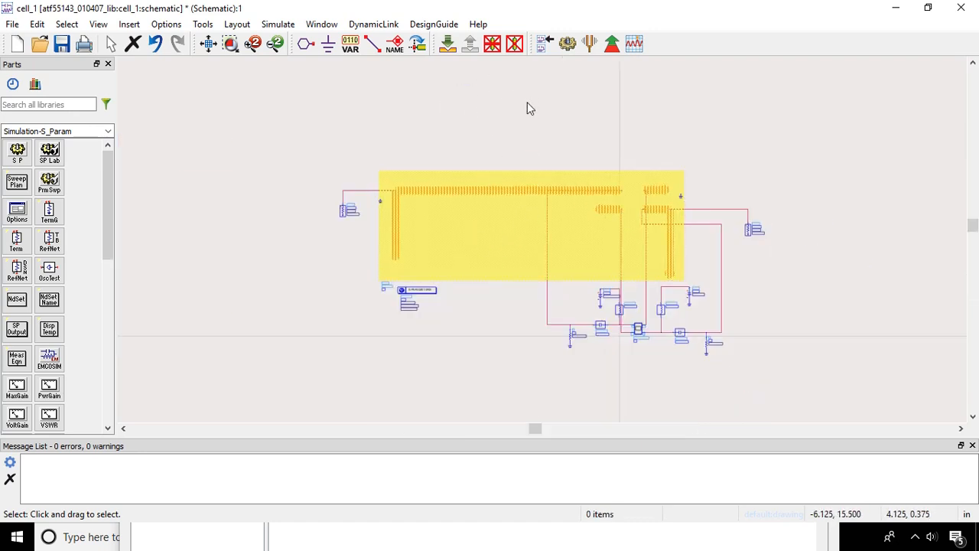
pyautogui.click(515, 228)
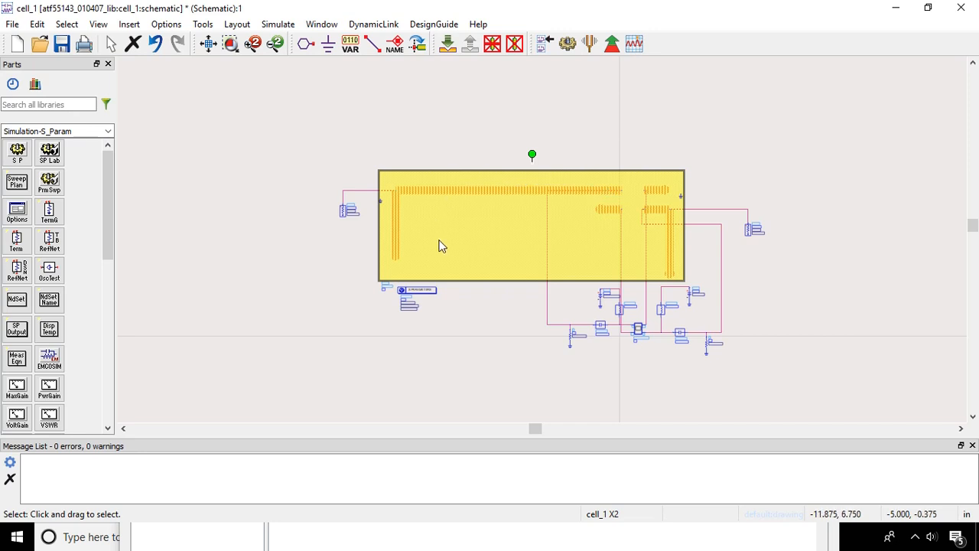
pyautogui.scroll(3, 515, 259)
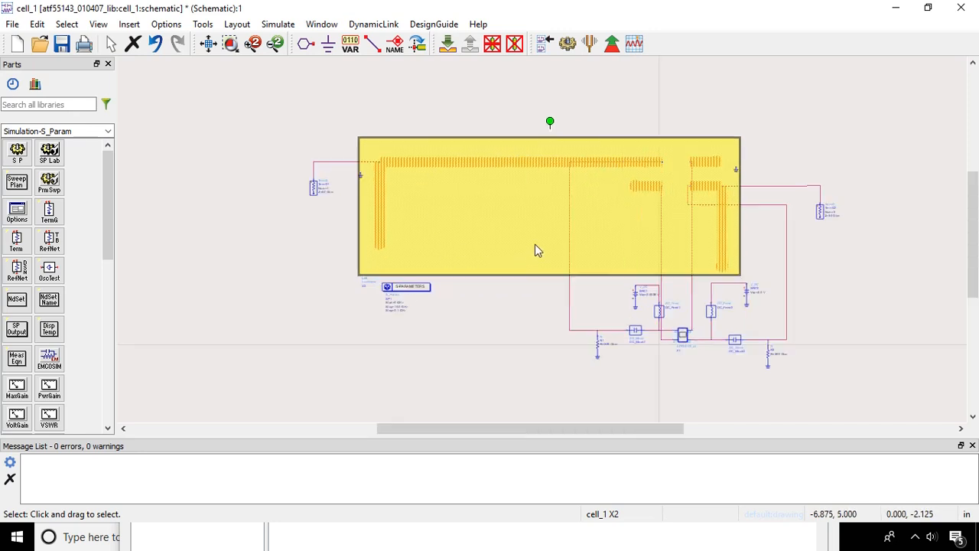
pyautogui.scroll(-2, 539, 241)
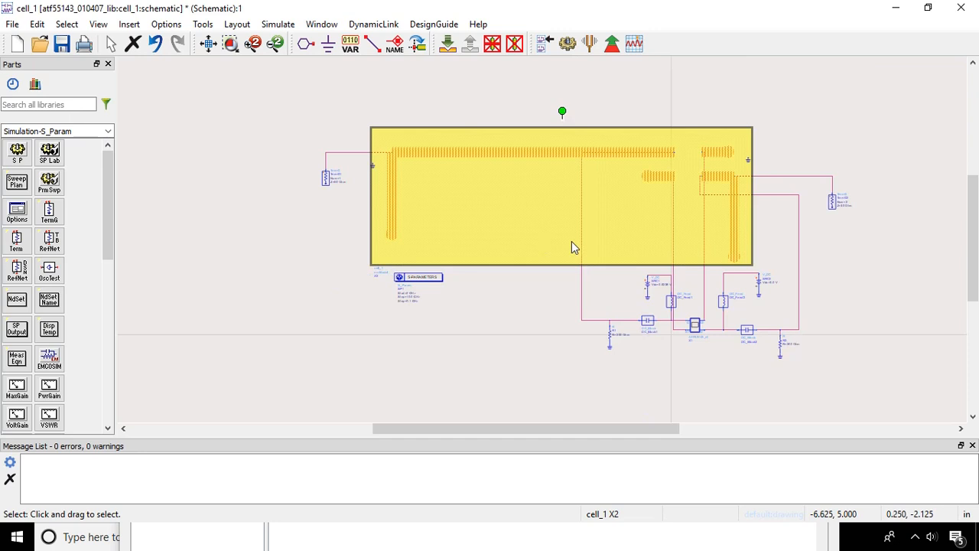
pyautogui.click(555, 300)
pyautogui.click(525, 212)
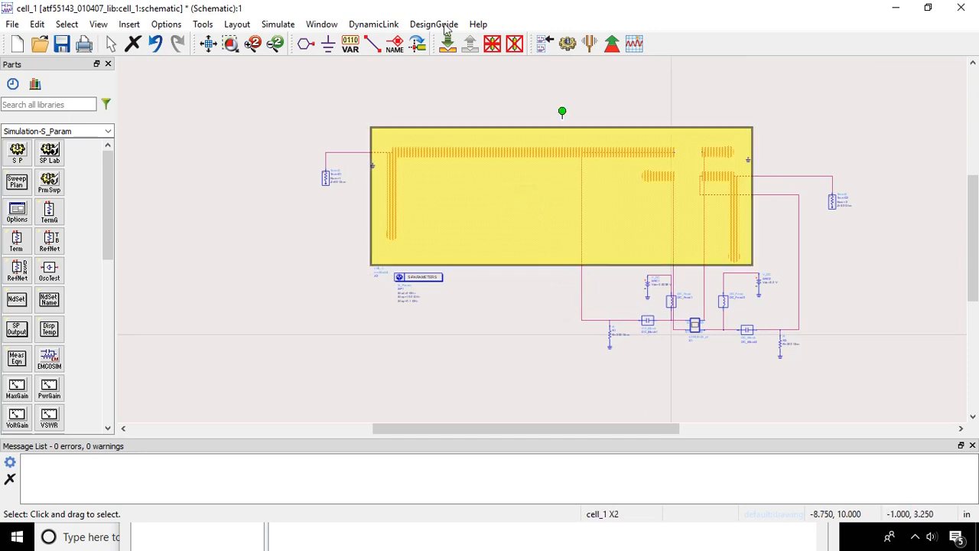
pyautogui.click(39, 23)
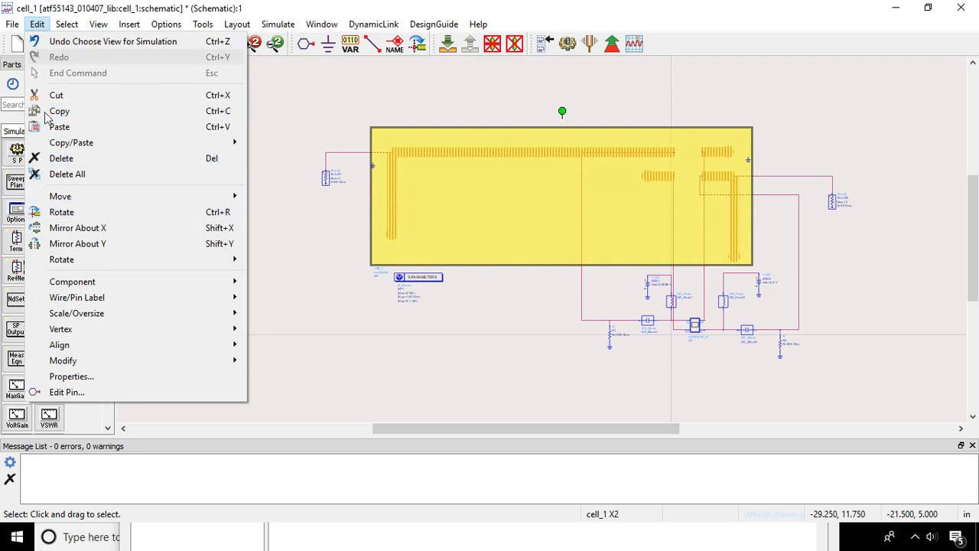
pyautogui.moveTo(73, 283)
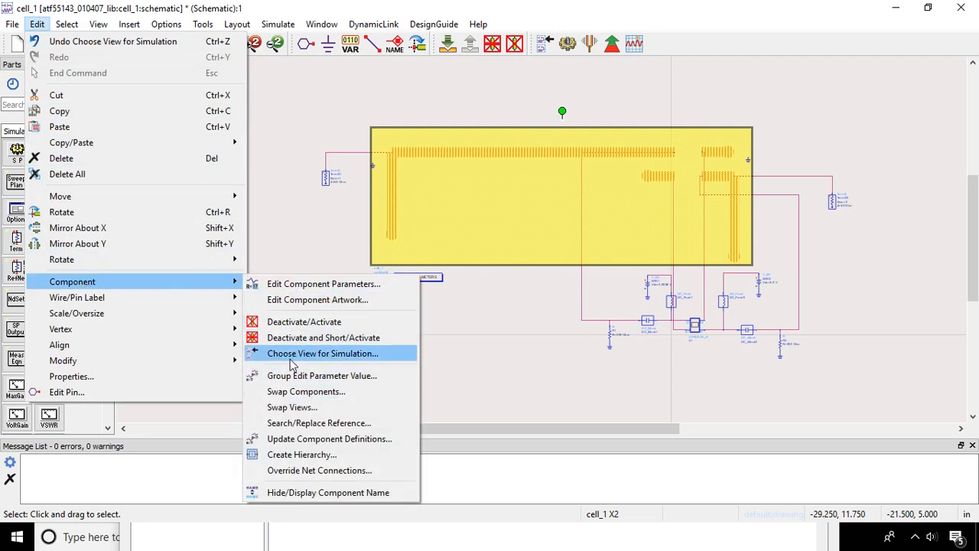
pyautogui.click(287, 218)
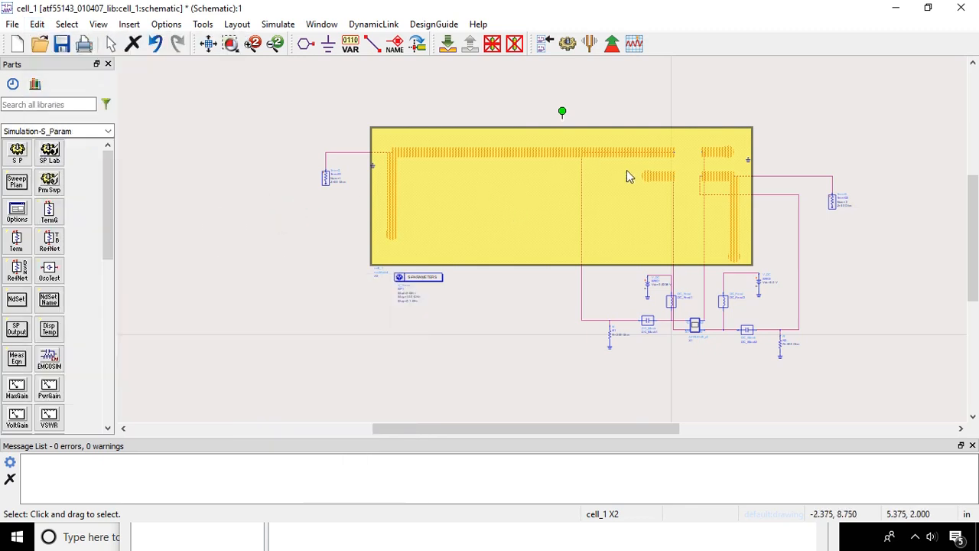
# - Clear the selection and run the S-parameter co-simulation of the schematic with the emModel view
pyautogui.click(825, 121)
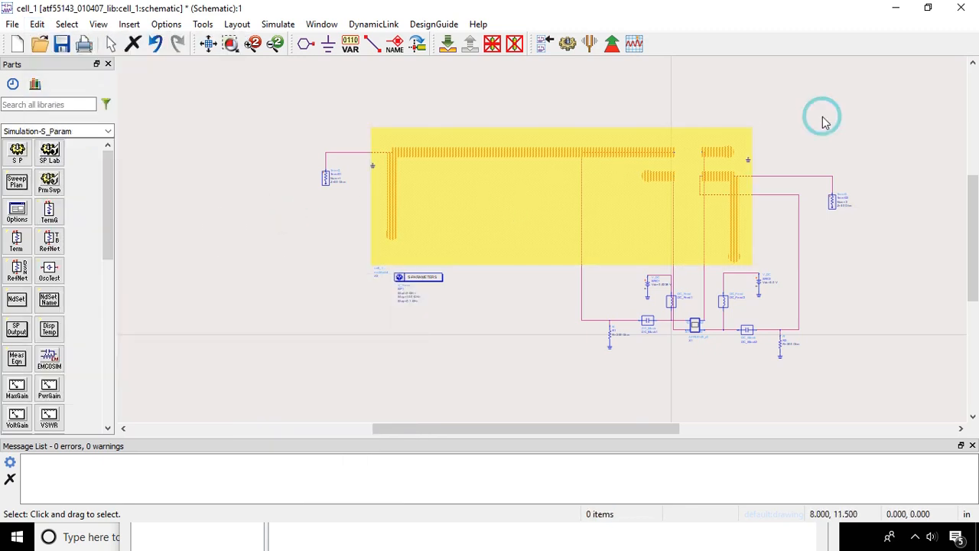
pyautogui.click(569, 44)
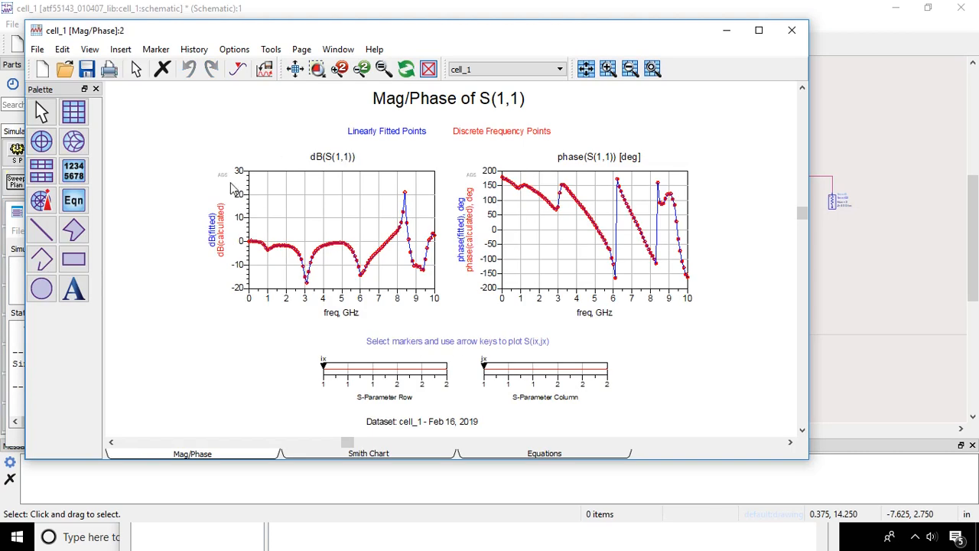
# - Insert a rectangular plot in the empty area beside the existing graphs, showing S(1,1), S(1,2), S(2,1) and S(2,2) in dB
pyautogui.moveTo(353, 447); pyautogui.dragTo(305, 455)
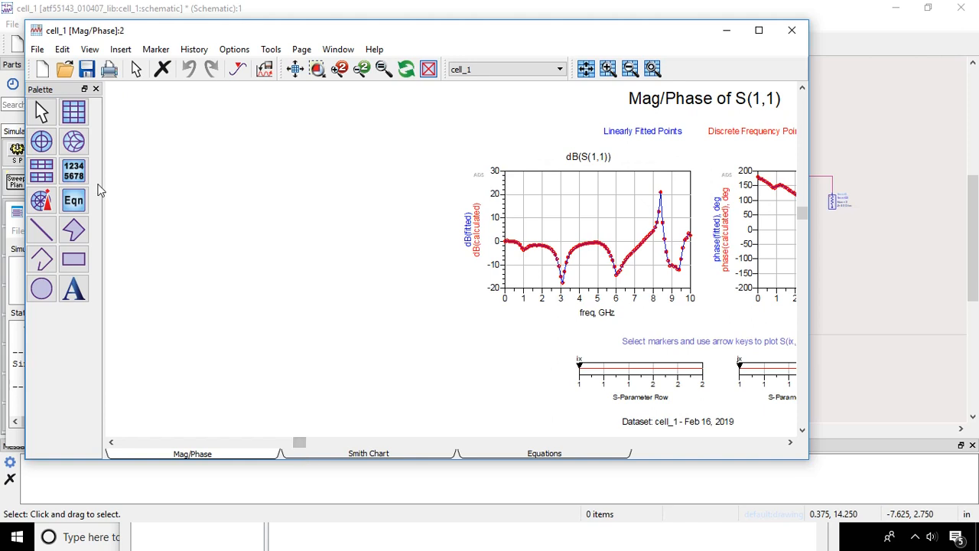
pyautogui.click(73, 112)
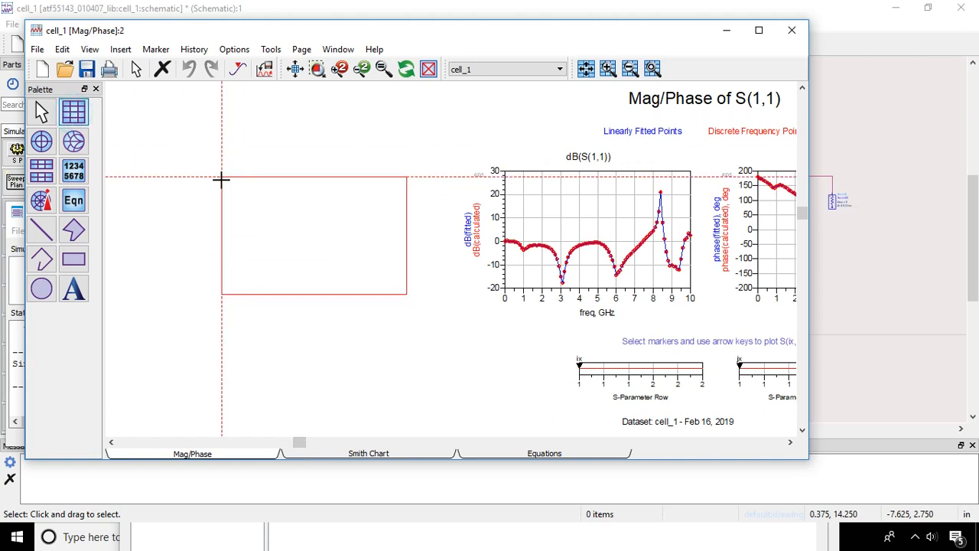
pyautogui.click(219, 179)
pyautogui.moveTo(257, 260); pyautogui.dragTo(258, 295)
pyautogui.click(414, 204)
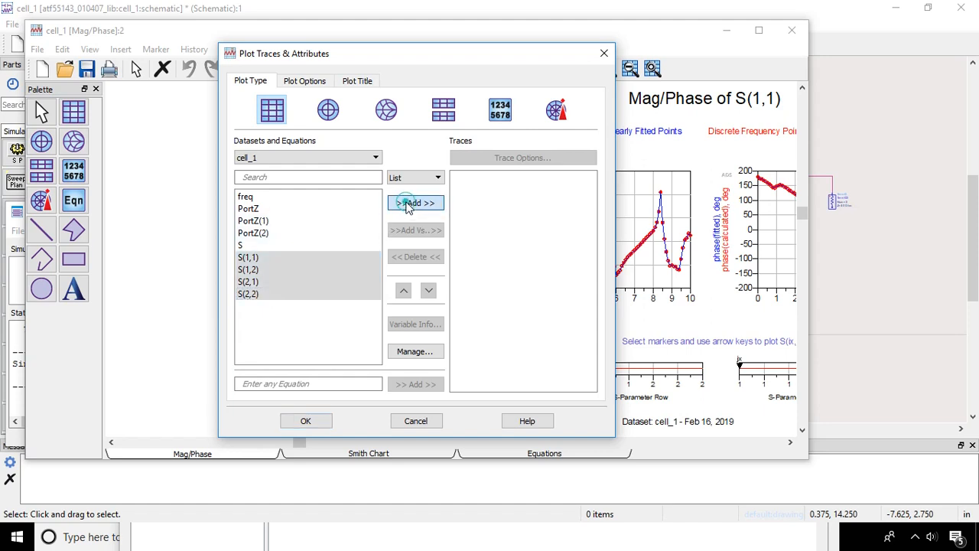
pyautogui.click(370, 339)
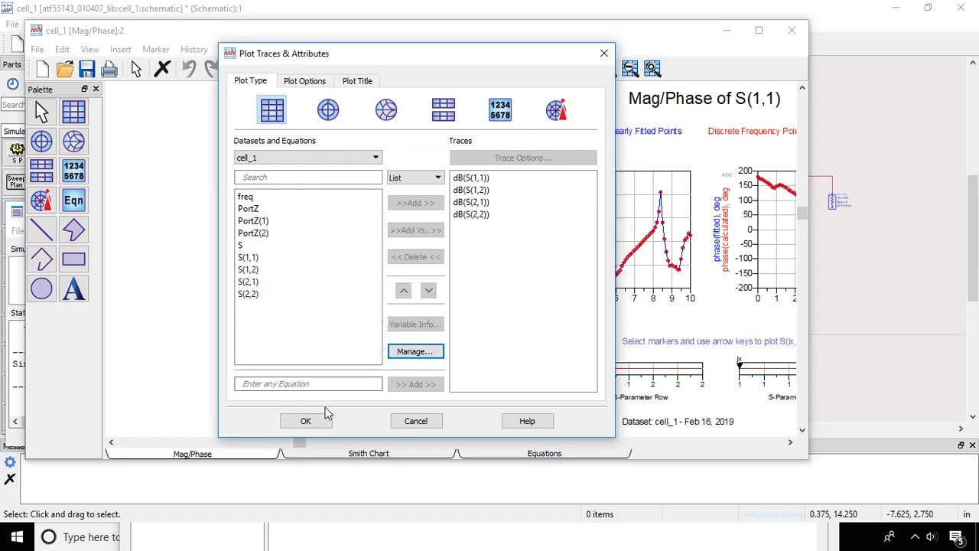
pyautogui.click(306, 420)
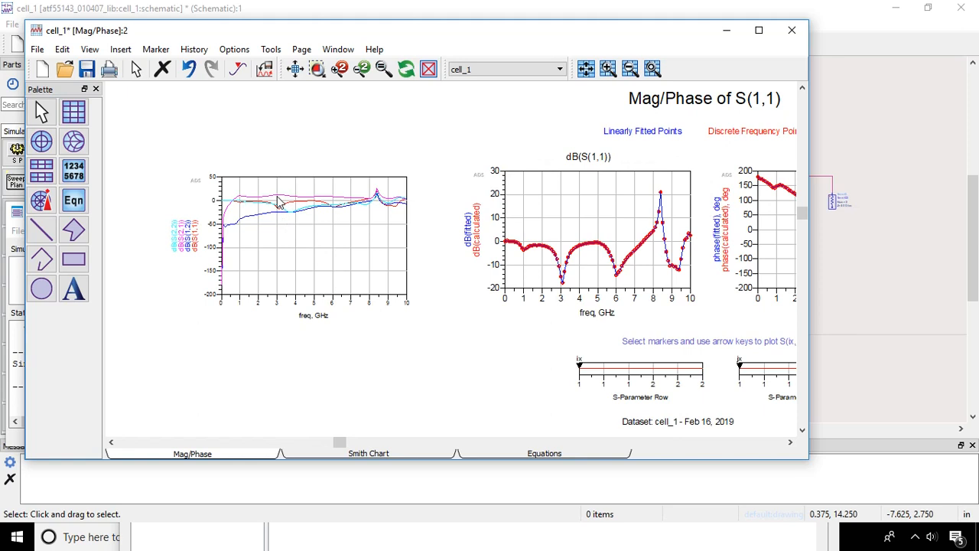
# - Examine the four S-parameter traces of the new plot closely around 3 GHz, then over the full 0 to 10 GHz range
pyautogui.scroll(5, 279, 202)
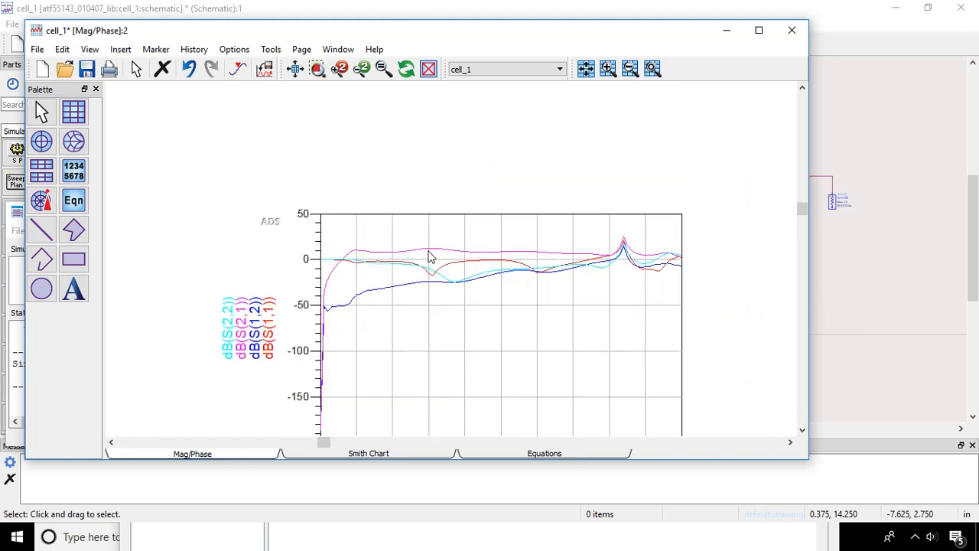
pyautogui.scroll(1, 444, 262)
pyautogui.scroll(2, 450, 264)
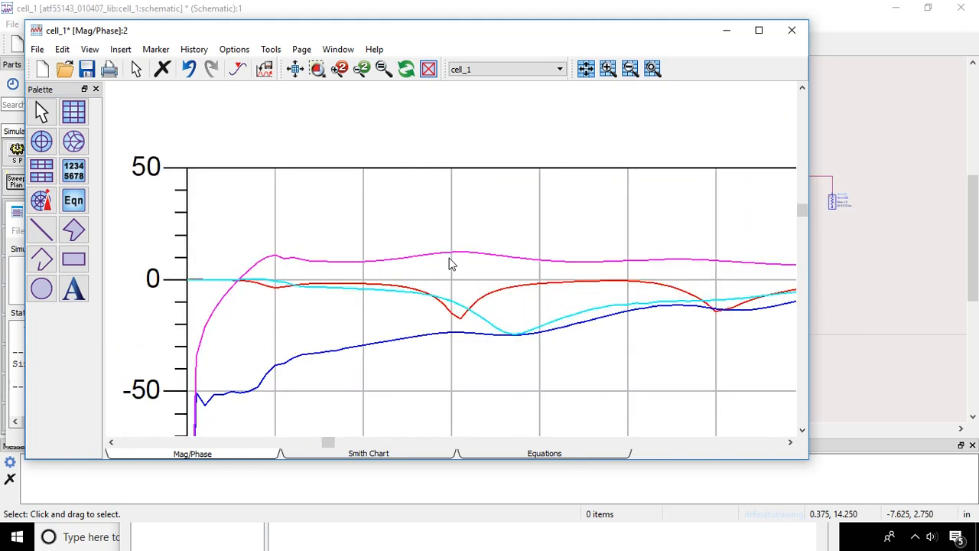
pyautogui.moveTo(452, 257)
pyautogui.moveTo(454, 307)
pyautogui.scroll(-3, 510, 240)
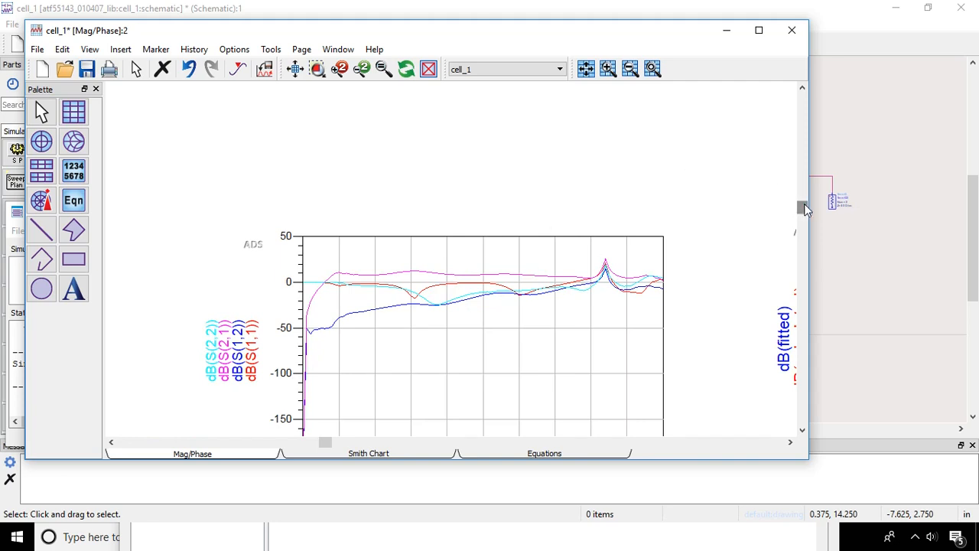
pyautogui.moveTo(804, 207); pyautogui.dragTo(802, 213)
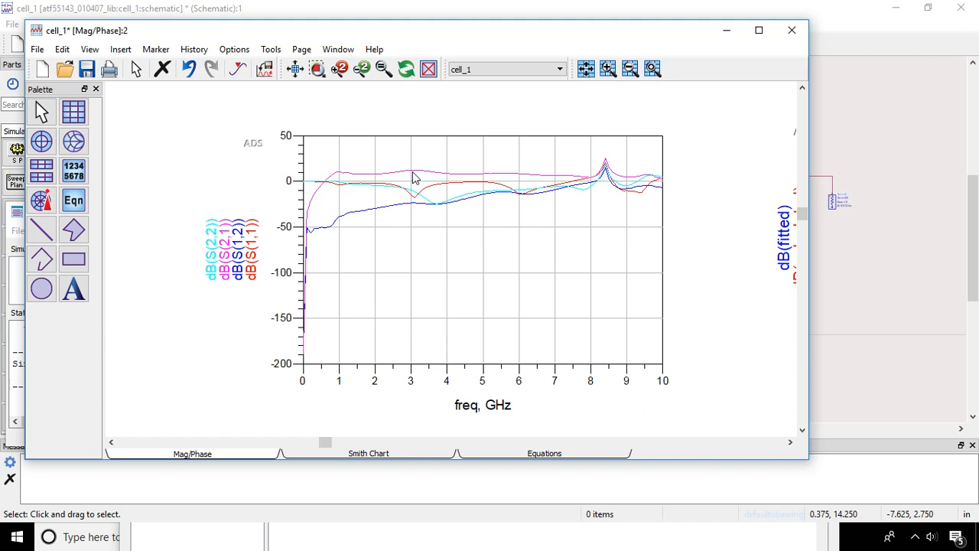
# - Minimize the data display window and close the simulation status window to return to the schematic
pyautogui.click(724, 32)
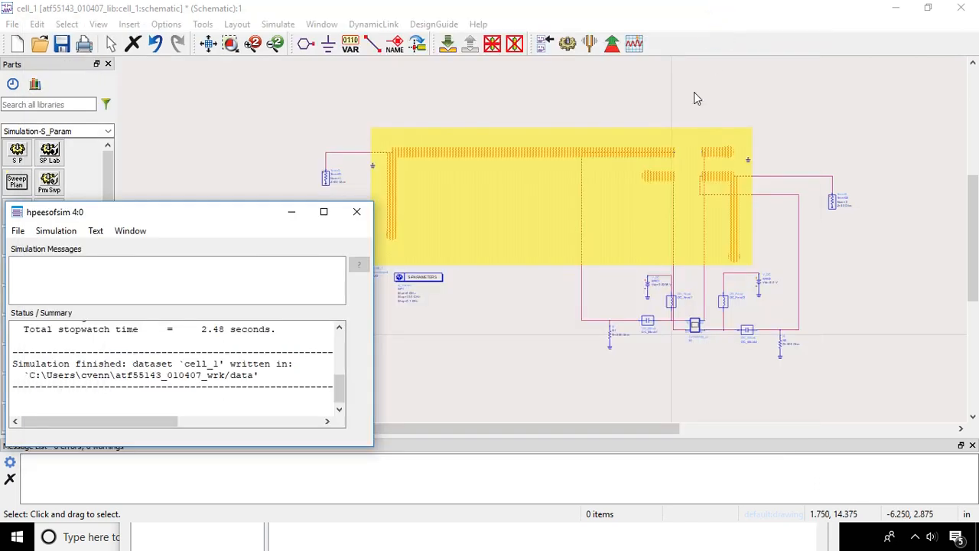
pyautogui.click(358, 213)
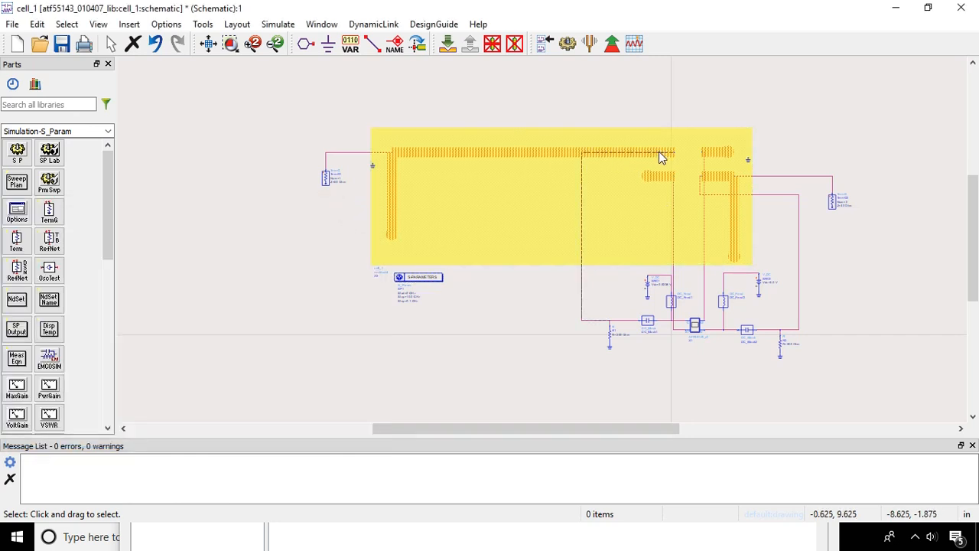
pyautogui.scroll(2, 549, 233)
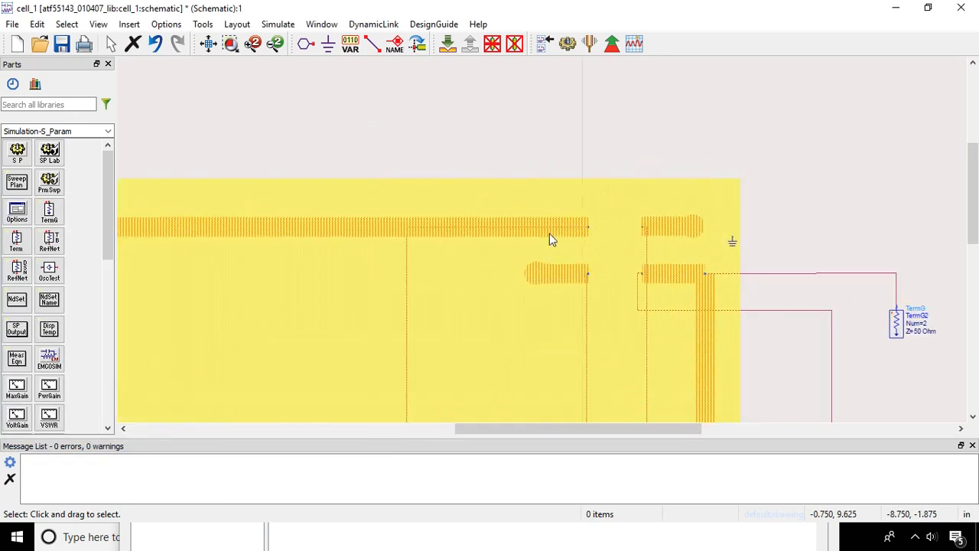
pyautogui.scroll(-4, 549, 233)
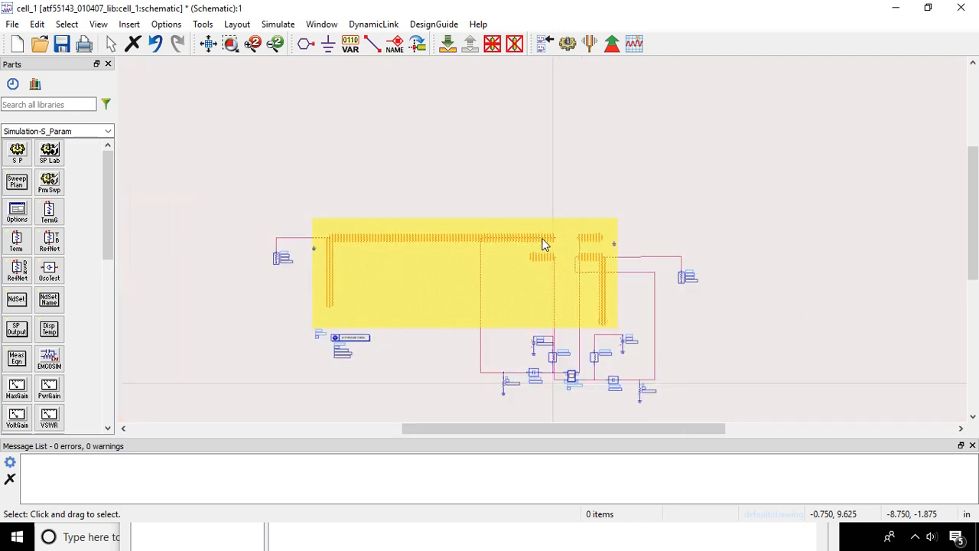
pyautogui.scroll(-1, 545, 245)
pyautogui.scroll(4, 543, 244)
pyautogui.scroll(-1, 543, 245)
pyautogui.scroll(-1, 545, 245)
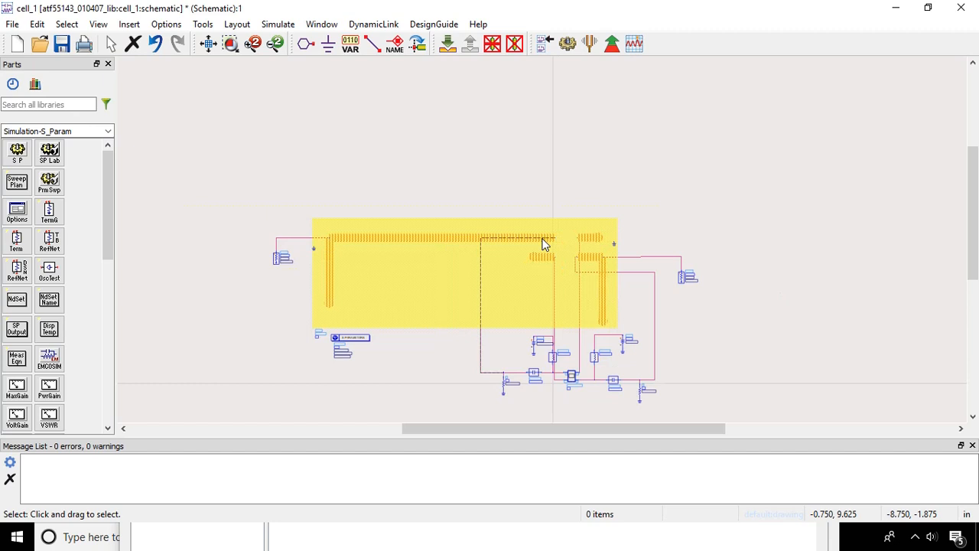